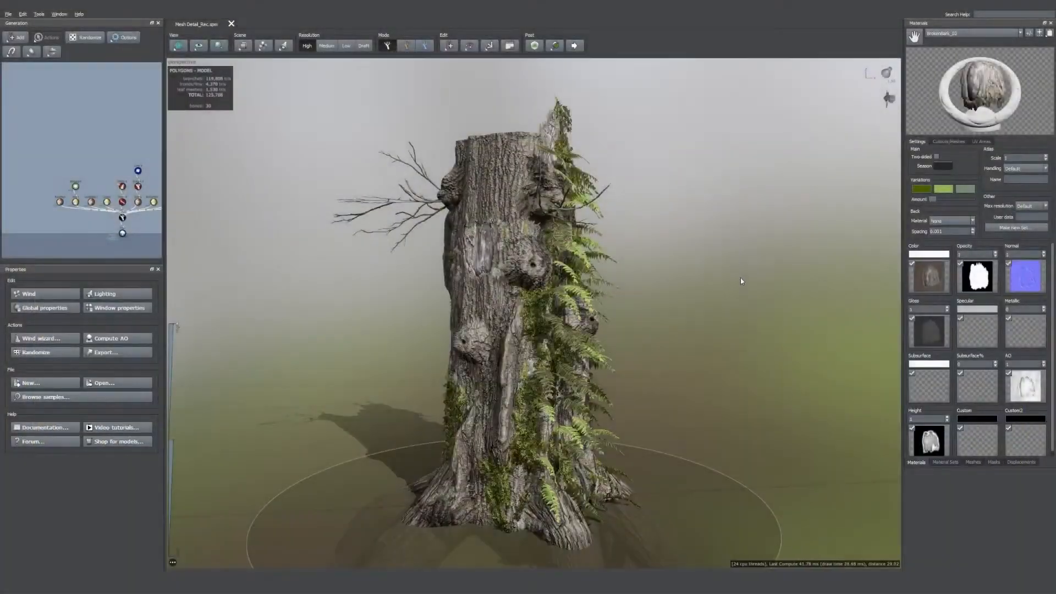
Step: Delete the bark-part, moss and fern detail generators from the tree trunk
left_click_drag(740, 278, 762, 281)
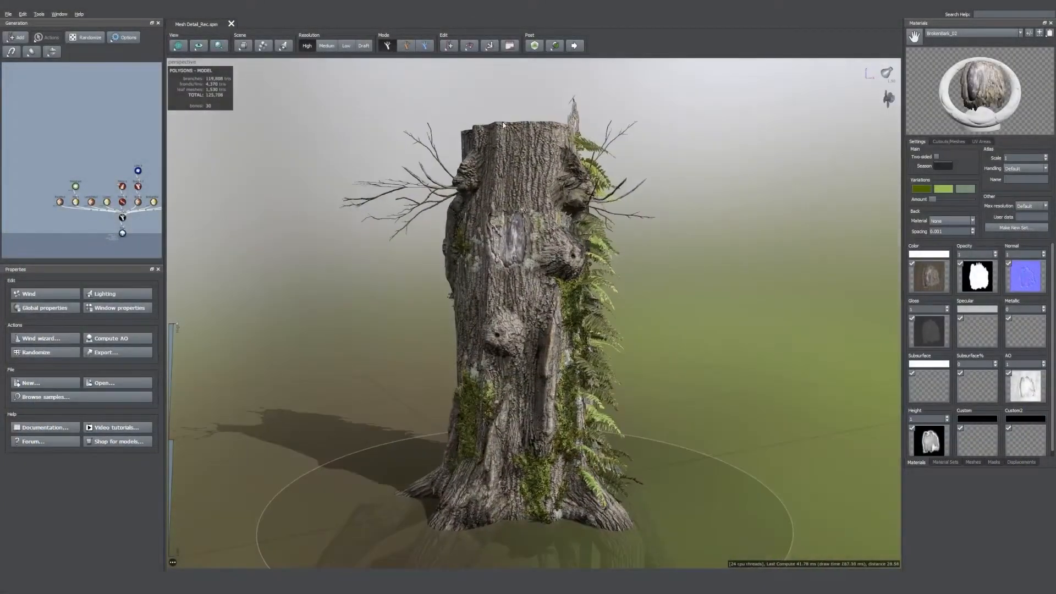
left_click_drag(498, 125, 414, 106)
left_click_drag(445, 172, 440, 204)
middle_click_drag(143, 212, 105, 211)
middle_click_drag(25, 205, 30, 206)
left_click(30, 203)
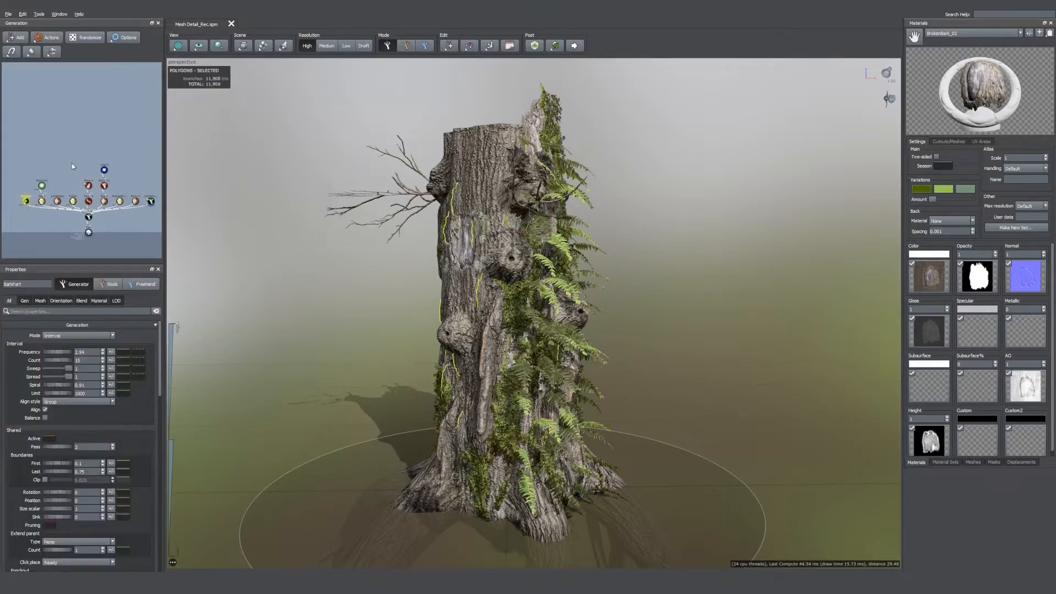
key("Delete")
left_click(40, 203)
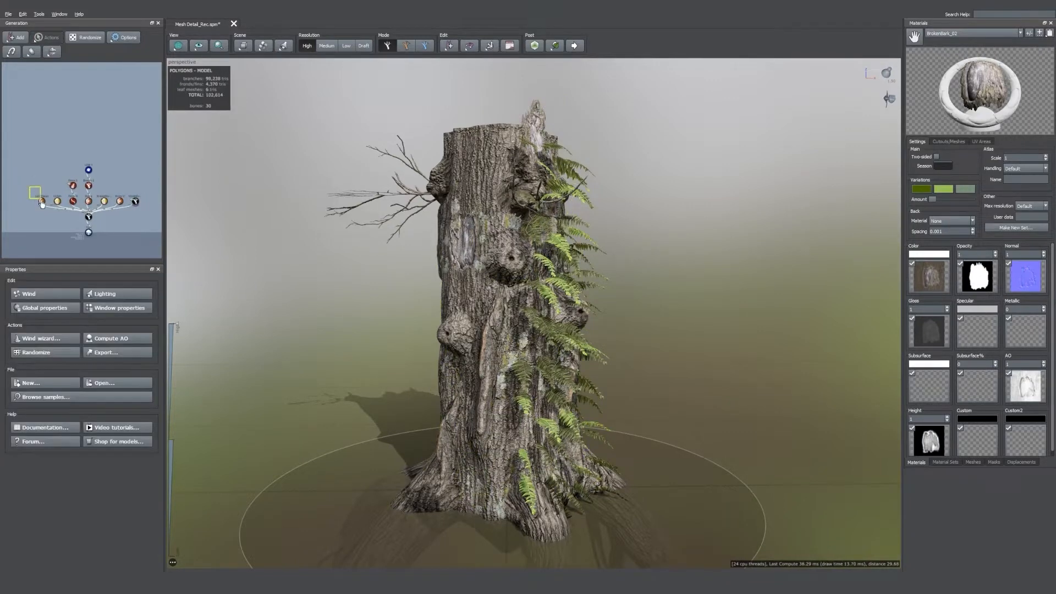
key("Delete")
left_click(62, 204)
key("Delete")
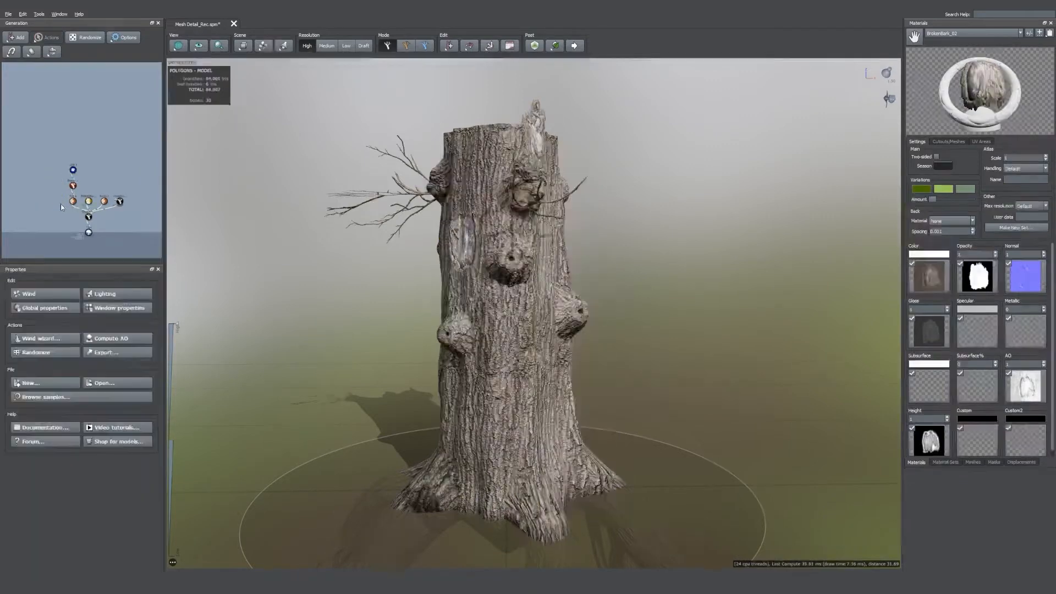
Step: Delete the remaining dead-branch, broken-bark and knot generators, keeping only the bare trunk
left_click(62, 184)
key("Delete")
left_click(72, 200)
key("Delete")
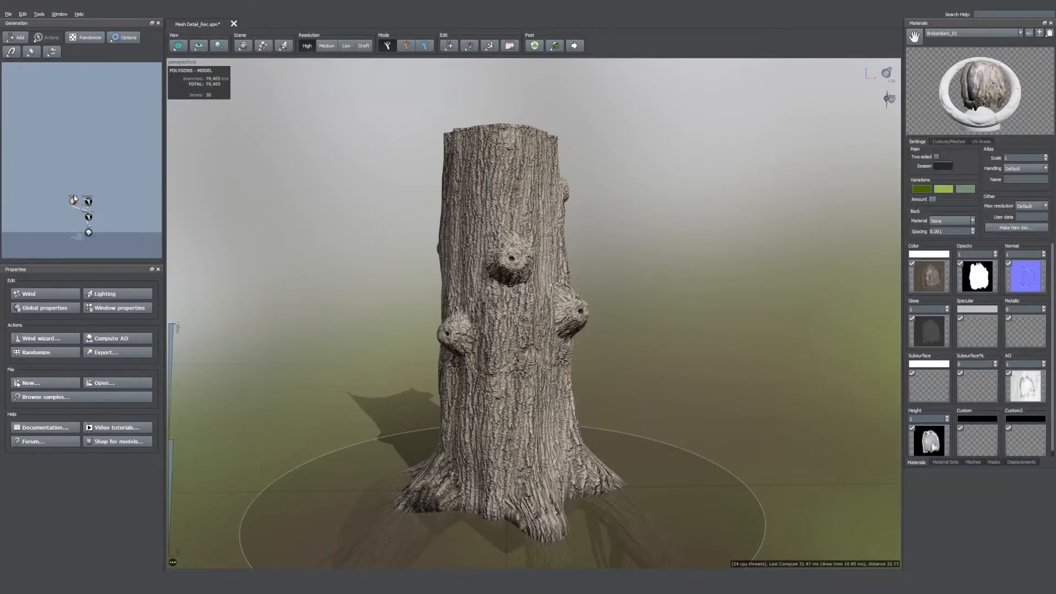
left_click(78, 199)
key("Delete")
left_click(527, 316)
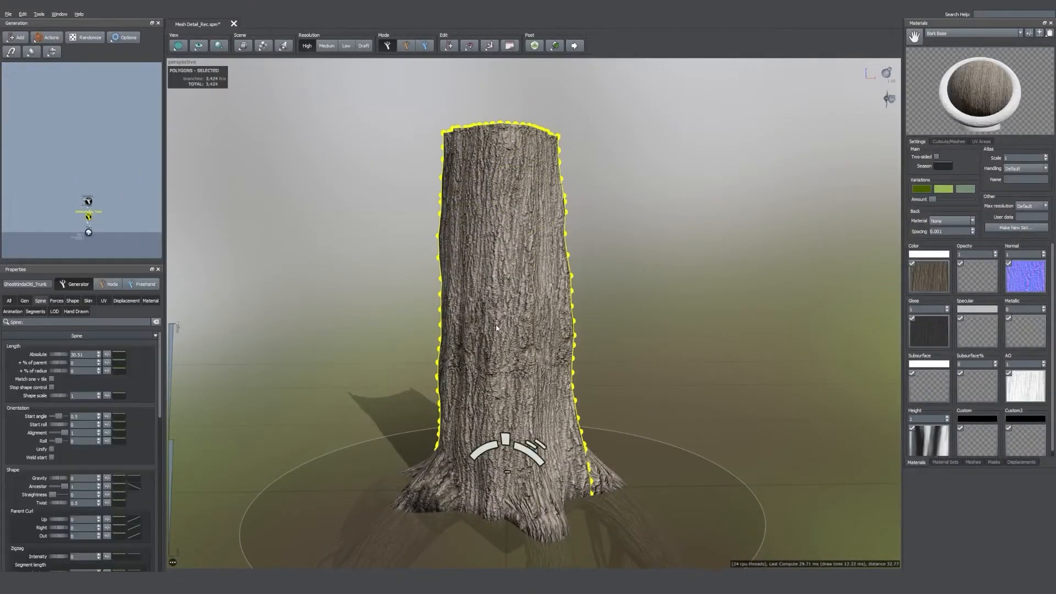
left_click(630, 298)
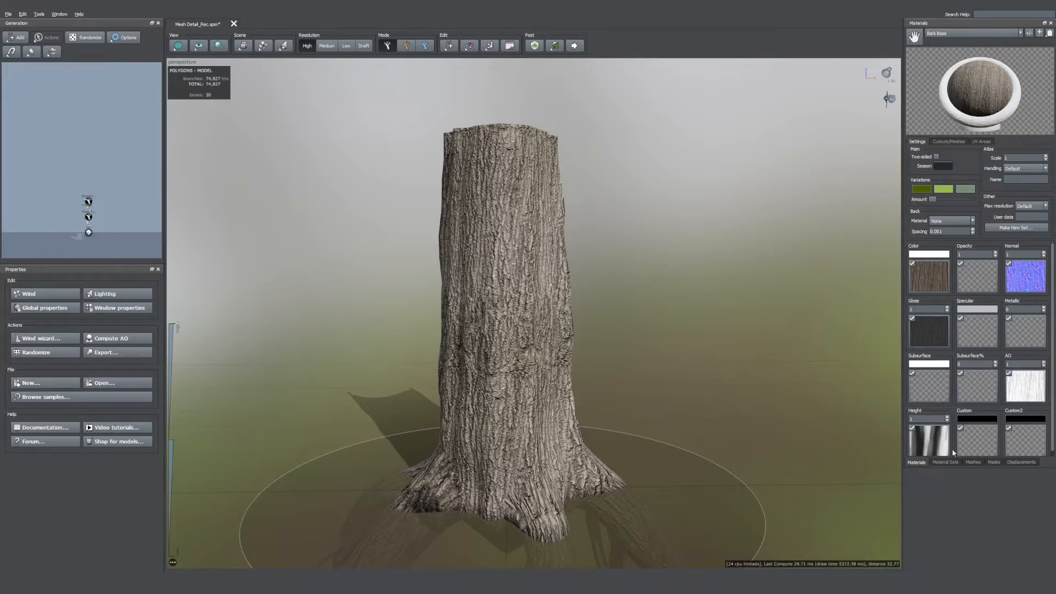
Step: Select the Moss_Atlas material and inspect its color map
left_click(973, 33)
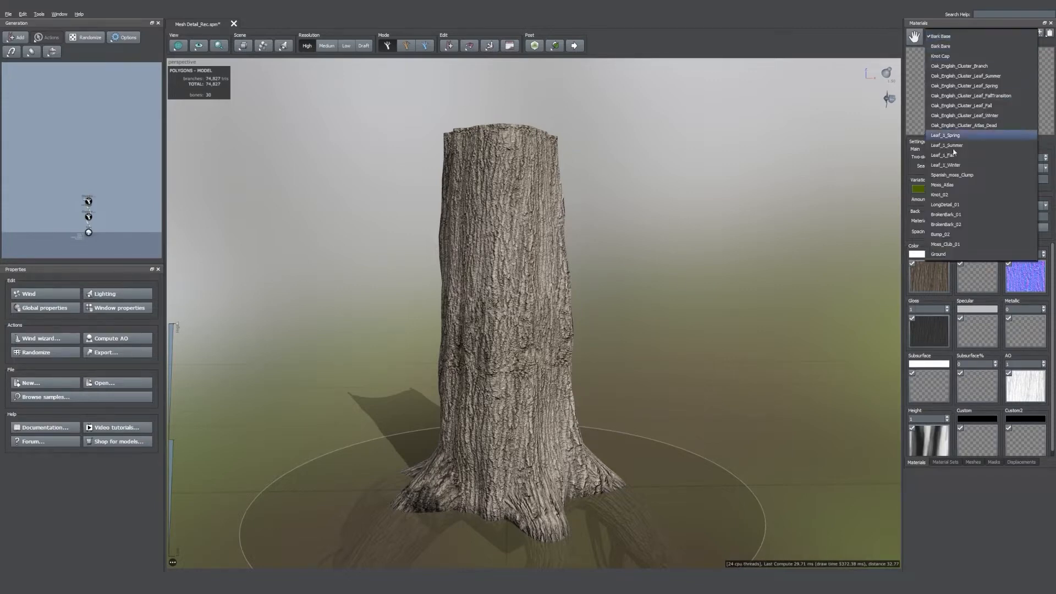
left_click(959, 186)
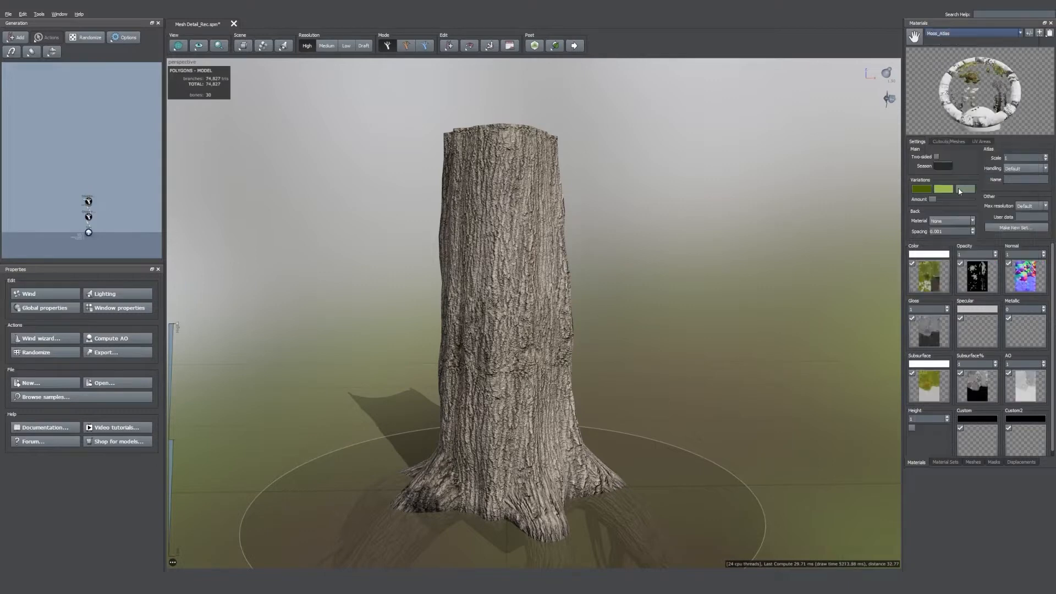
double_click(929, 281)
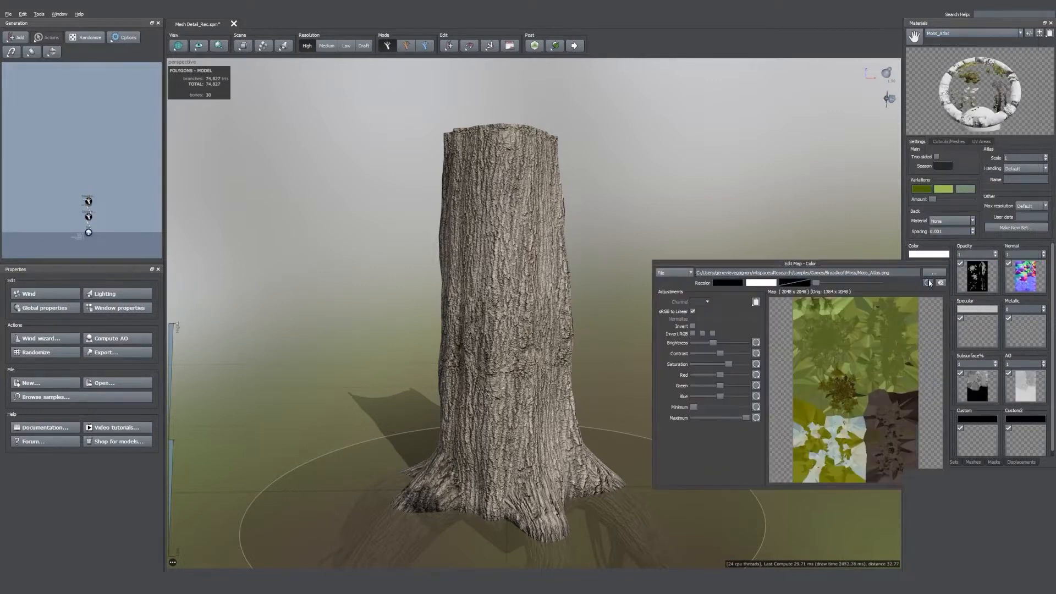
left_click(951, 153)
Step: Add a new cutout mesh to the Moss_Atlas material and open it for mesh editing
left_click(948, 141)
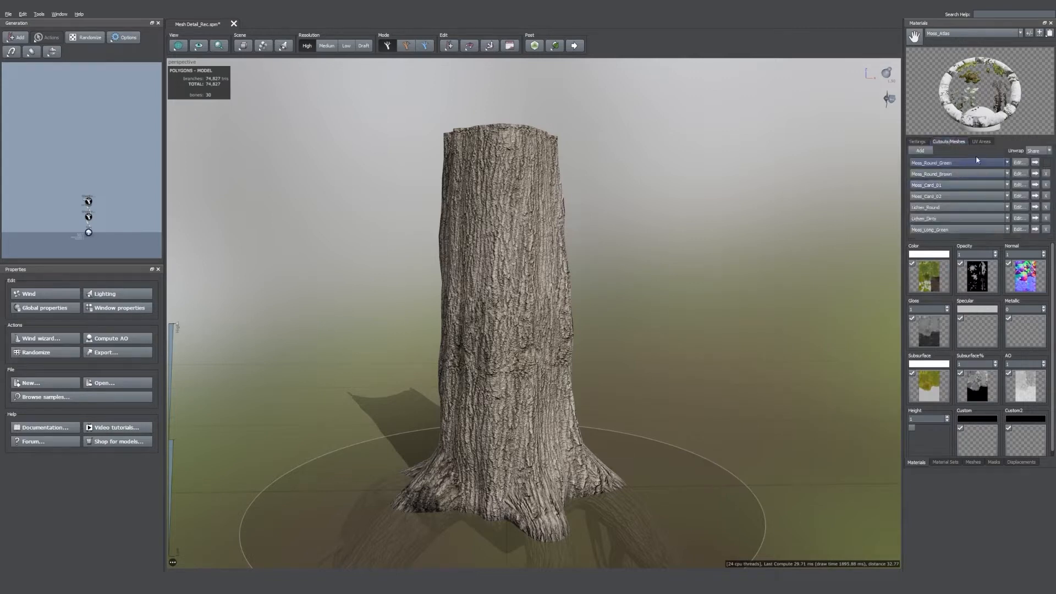
left_click(921, 150)
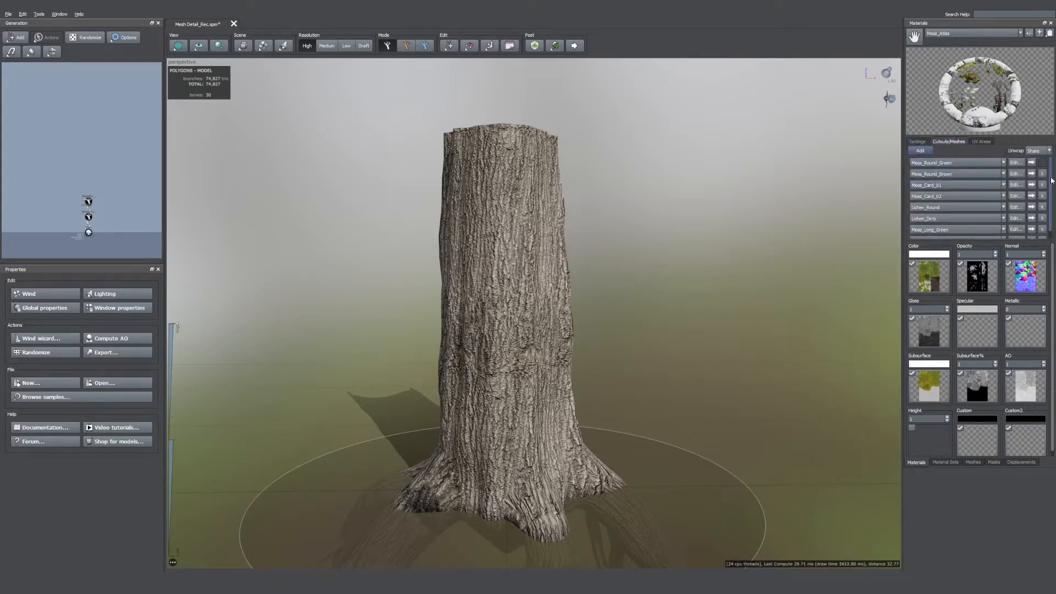
scroll(1052, 223, "down", 1)
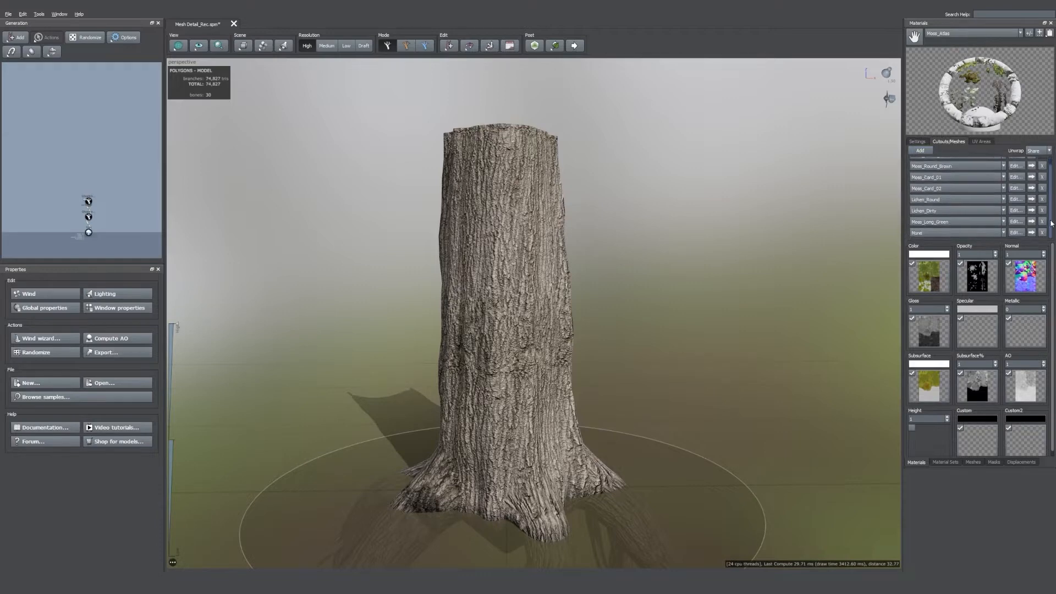
left_click(1016, 233)
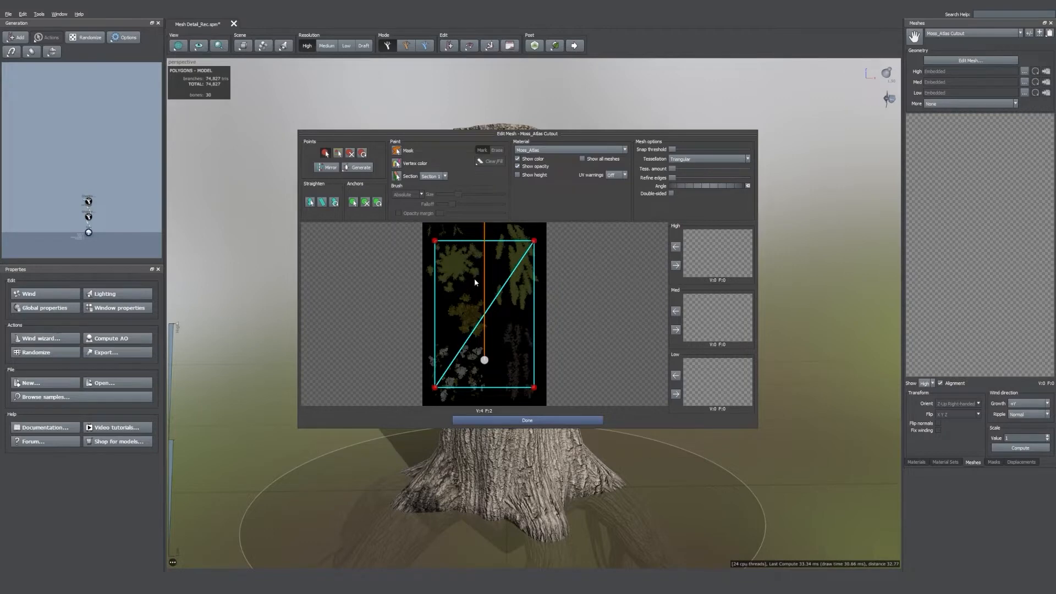
Step: Fit the cutout outline around the round green moss clump by moving its corner points and adding extra ones
left_click_drag(533, 241, 423, 241)
left_click_drag(533, 388, 489, 268)
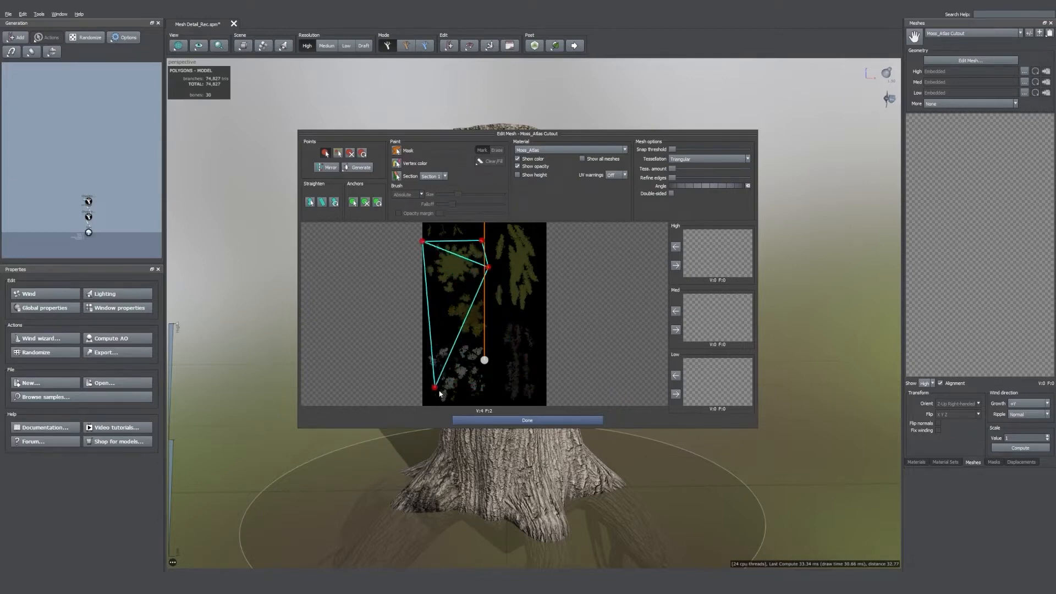
left_click_drag(436, 389, 450, 297)
left_click(478, 280)
scroll(476, 281, "down", 3)
scroll(477, 281, "up", 5)
scroll(470, 273, "up", 2)
scroll(469, 273, "down", 1)
middle_click_drag(461, 267, 486, 256)
Step: Move the cutout's anchor to the center of the round green moss clump
left_click_drag(496, 374, 446, 253)
middle_click_drag(447, 253, 473, 314)
scroll(449, 286, "up", 4)
scroll(448, 272, "down", 1)
scroll(457, 315, "up", 2)
scroll(462, 322, "down", 1)
scroll(467, 316, "down", 1)
left_click_drag(448, 324, 454, 297)
Step: Raise the cutout's tessellation amount slightly, store the result as the High mesh and finish editing
left_click_drag(672, 169, 679, 170)
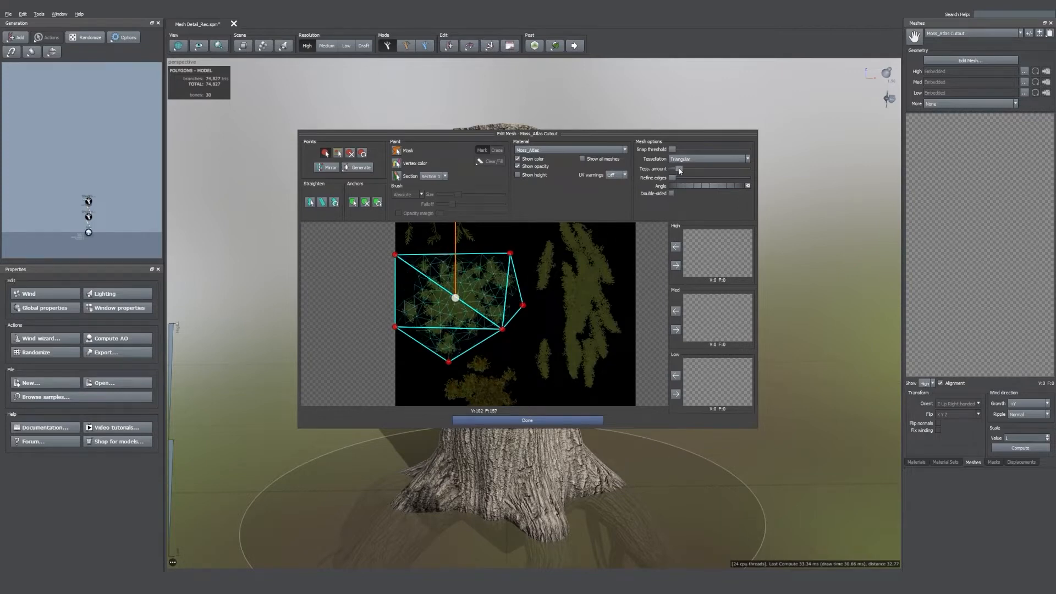
left_click(676, 266)
left_click(553, 421)
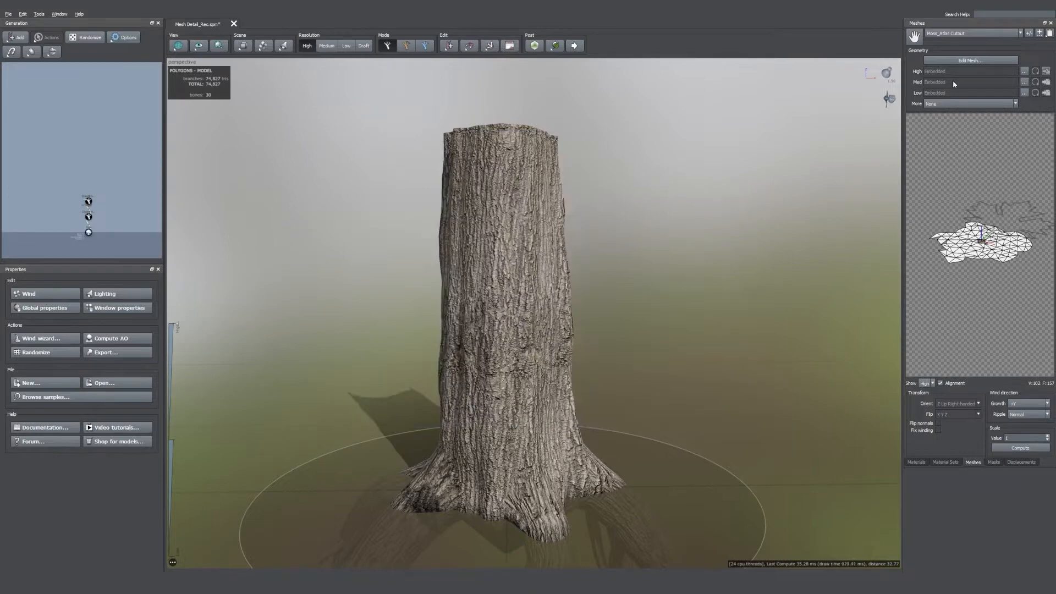
Step: Add a Decal decoration generator to the trunk generator
left_click(90, 217)
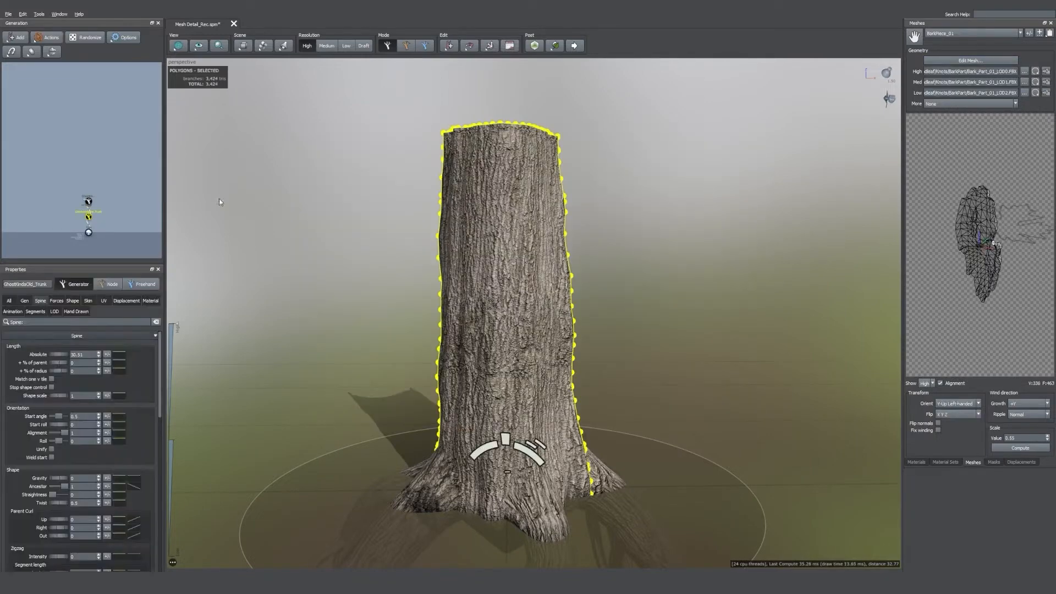
right_click(88, 217)
mouse_move(165, 223)
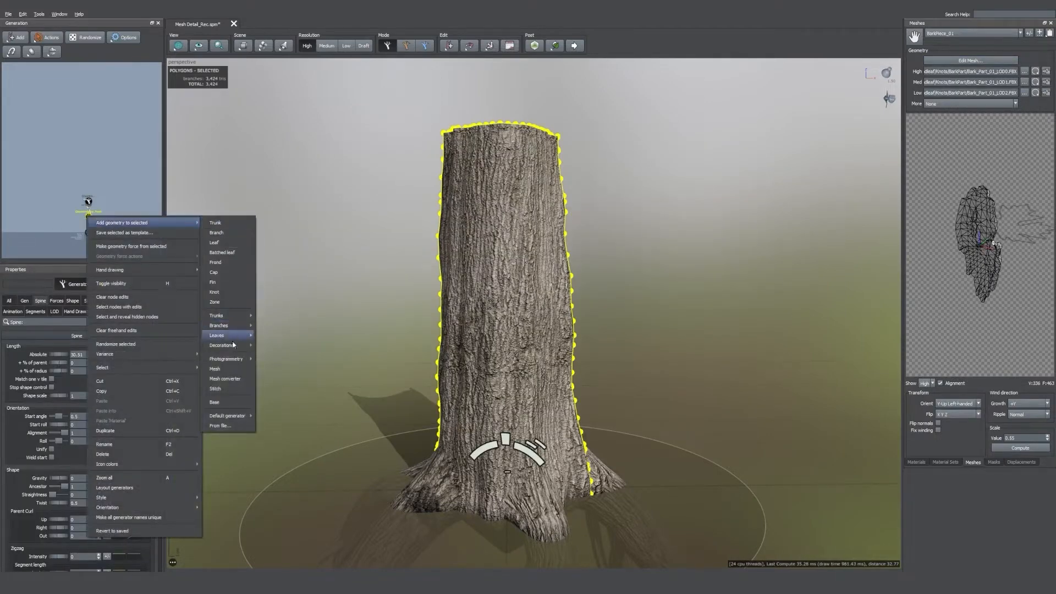
mouse_move(231, 346)
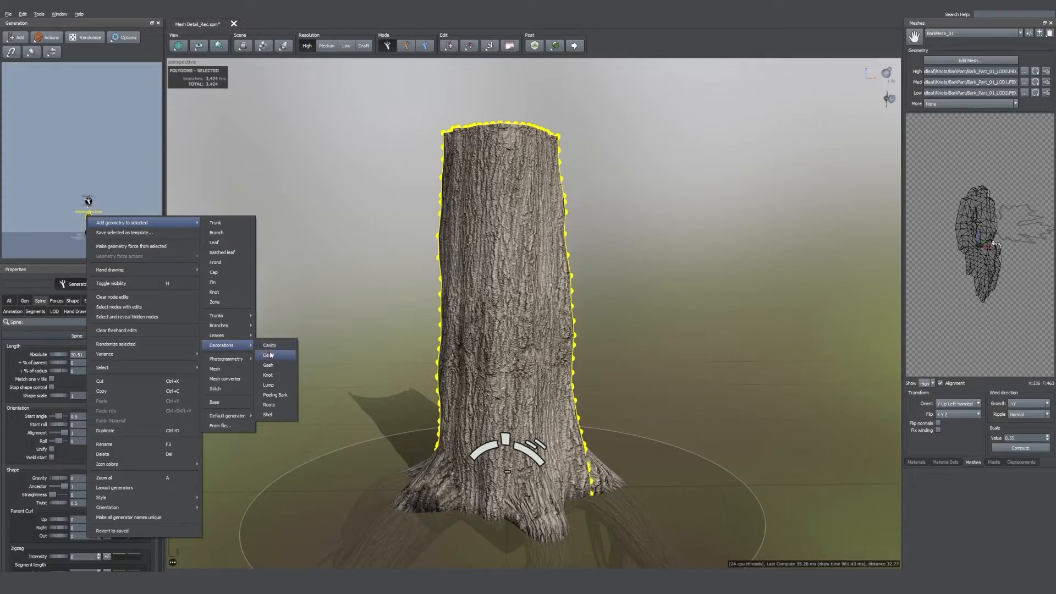
left_click(268, 355)
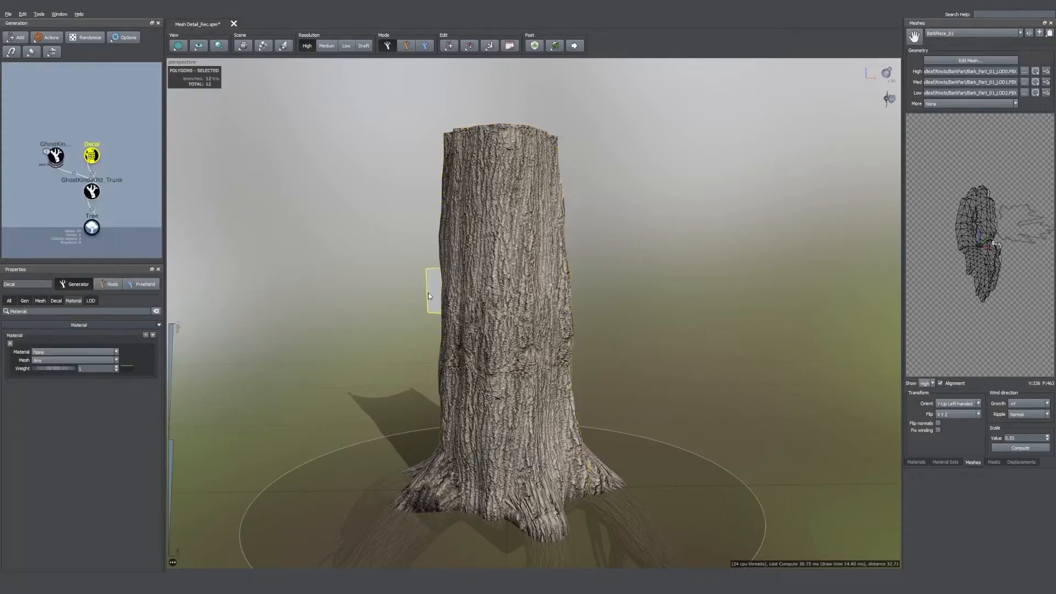
Step: Assign the Moss_Atlas material and the Moss_Round_Green mesh to the decal generator
mouse_move(495, 305)
left_mouse_down()
mouse_move(543, 302)
mouse_move(496, 303)
left_mouse_up()
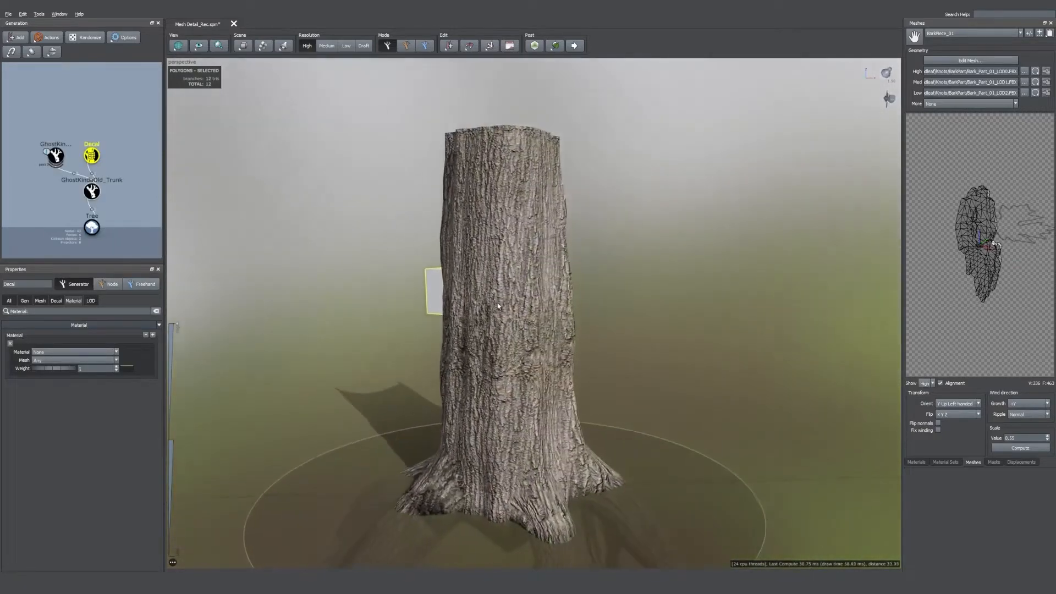
left_click(66, 352)
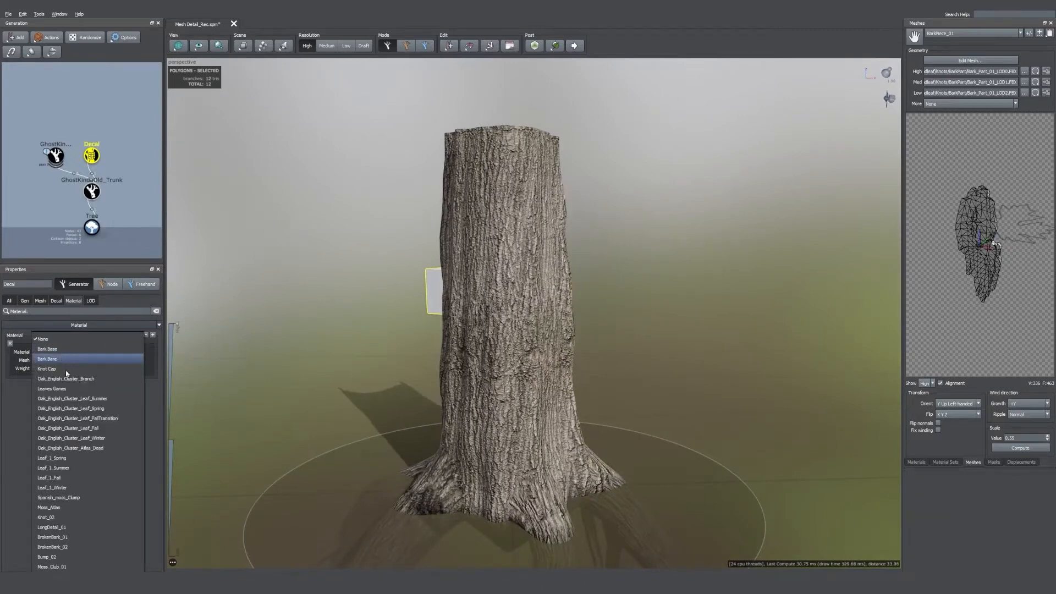
left_click(62, 508)
left_click(60, 360)
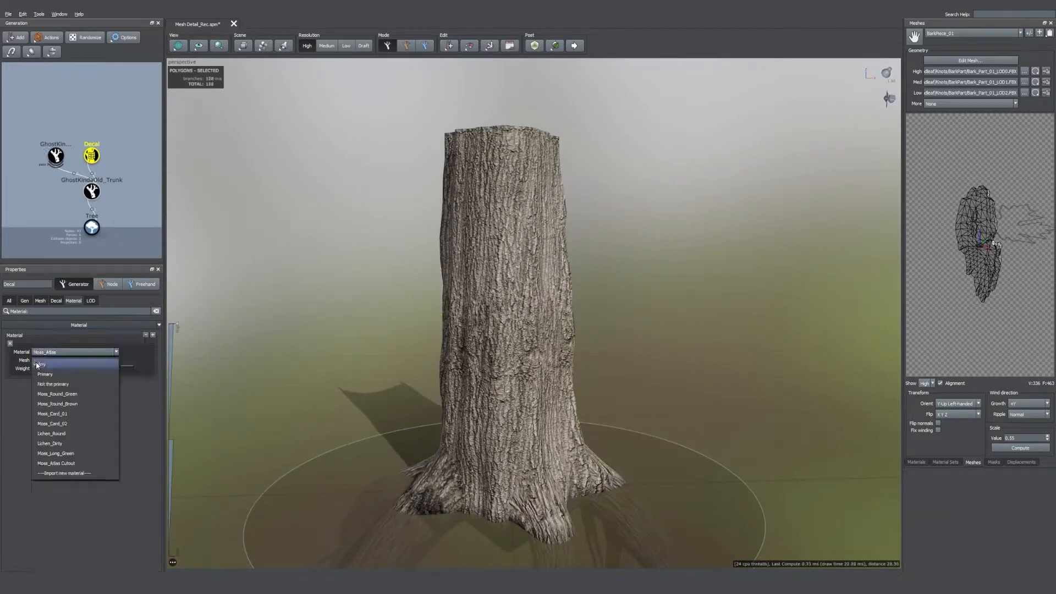
left_click(78, 395)
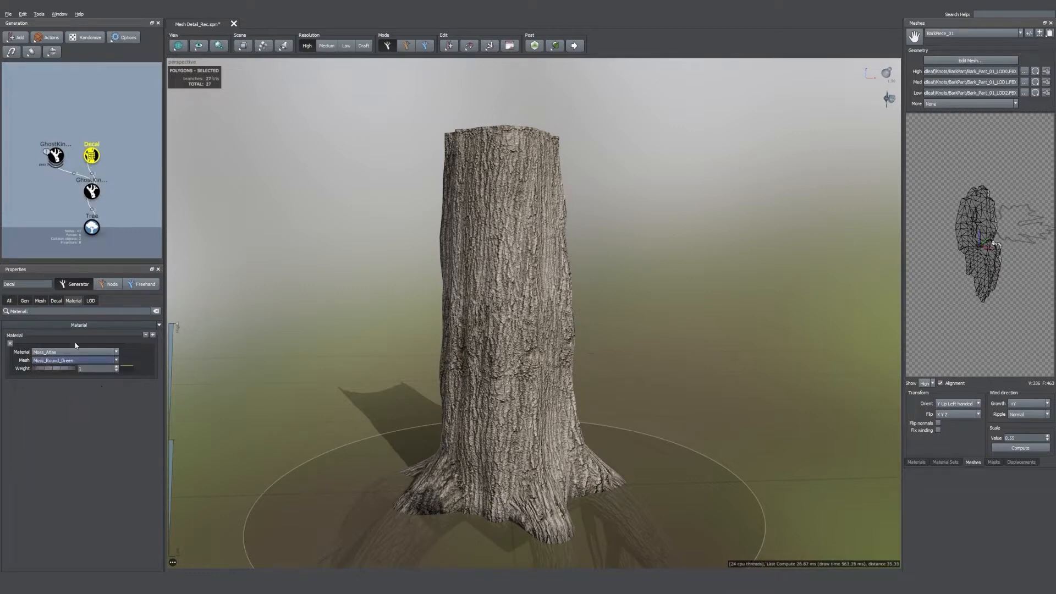
Step: Set the decal generation mode to Interval and slightly increase the mesh scale relative to the parent
left_click(23, 301)
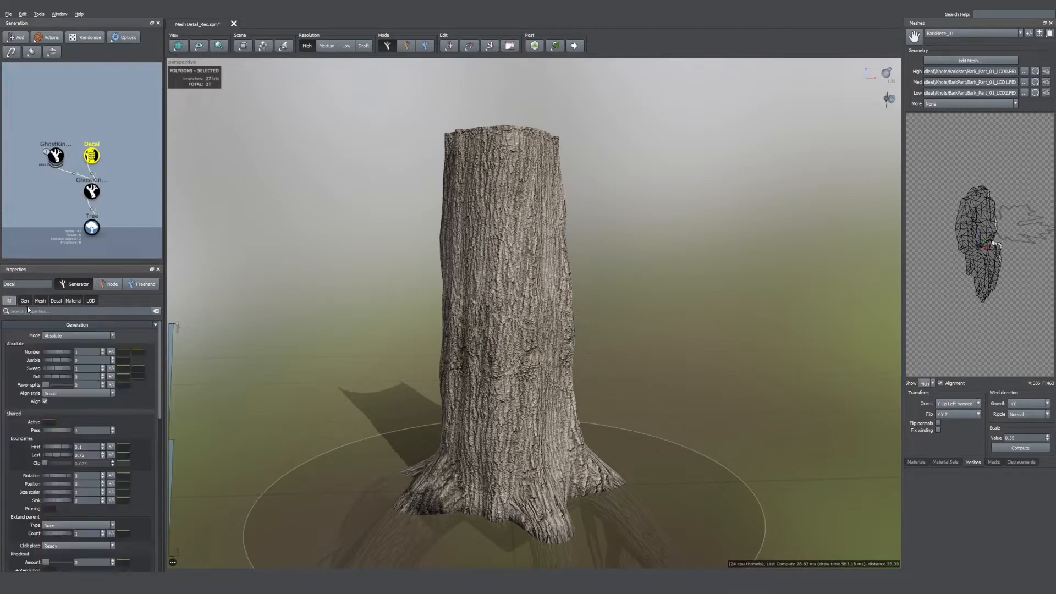
left_click(62, 338)
left_click(66, 368)
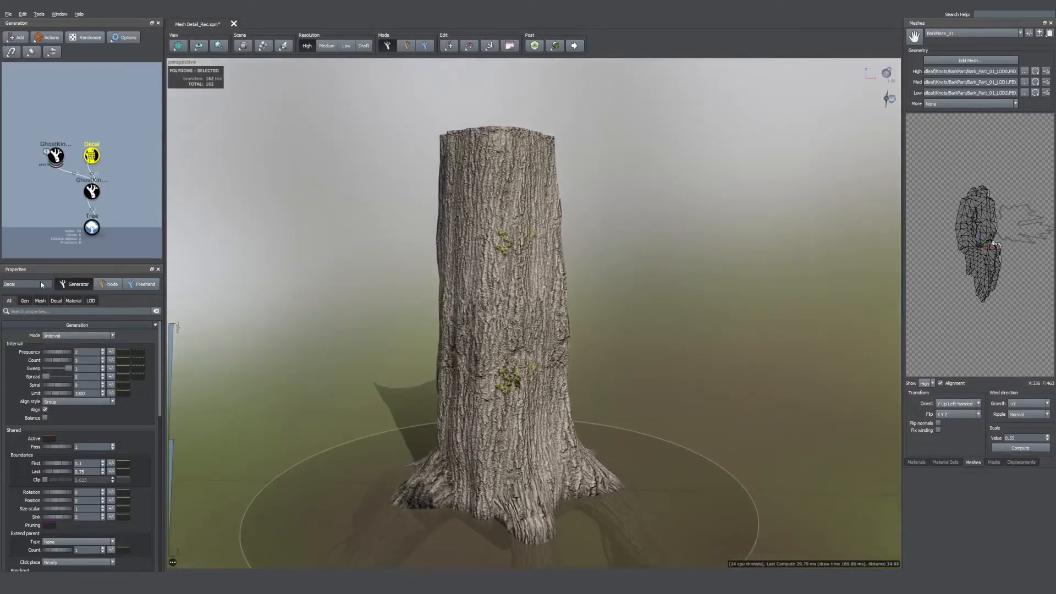
left_click(40, 301)
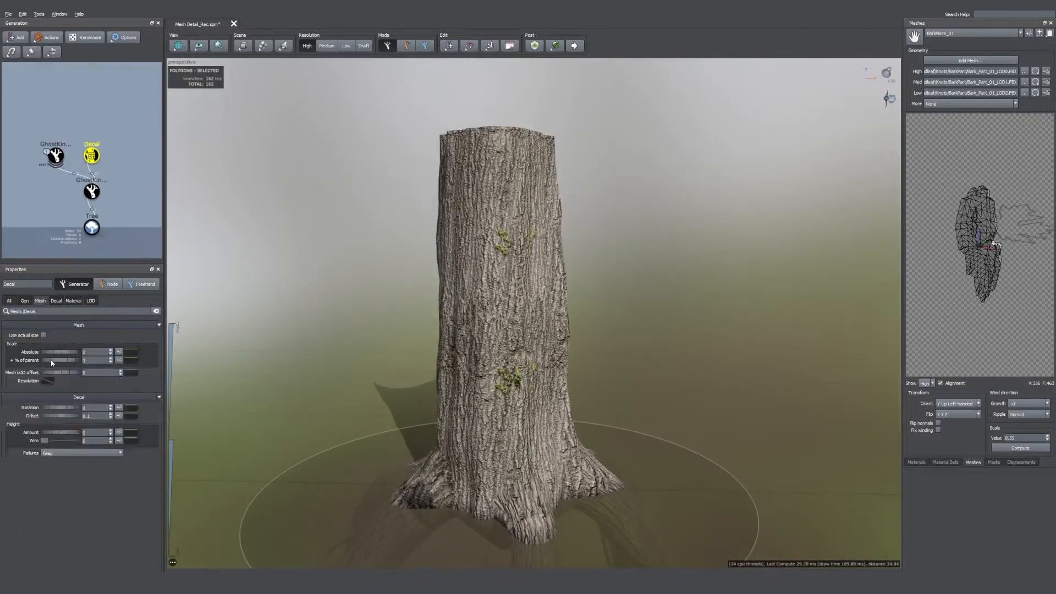
left_click_drag(52, 363, 57, 363)
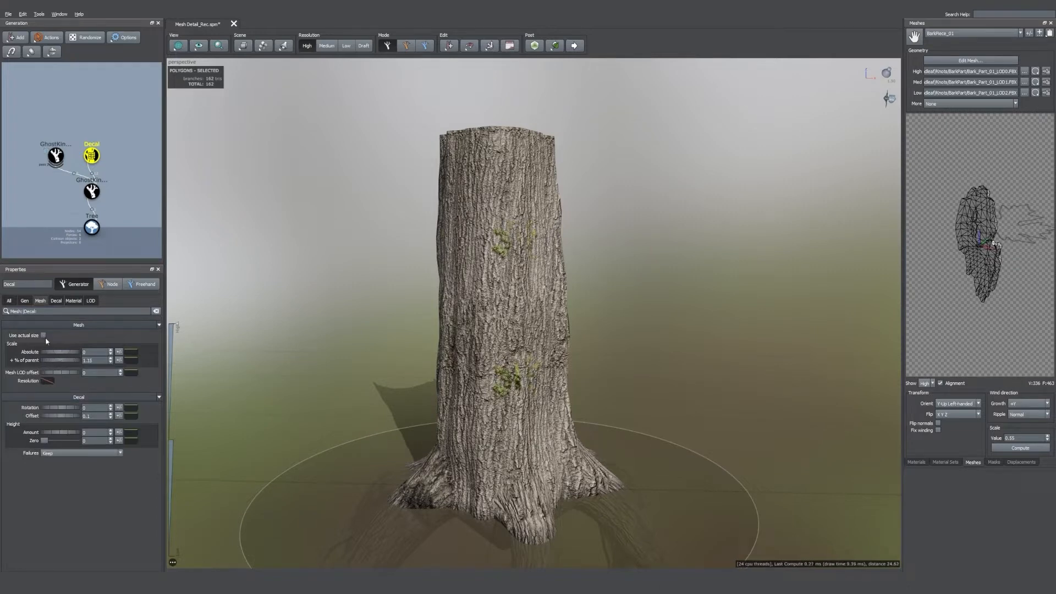
Step: Increase the moss decals' frequency to about 5.19 and count to 13, and add some spiral
left_click(10, 299)
left_click_drag(50, 353, 118, 353)
left_click_drag(54, 362, 146, 364)
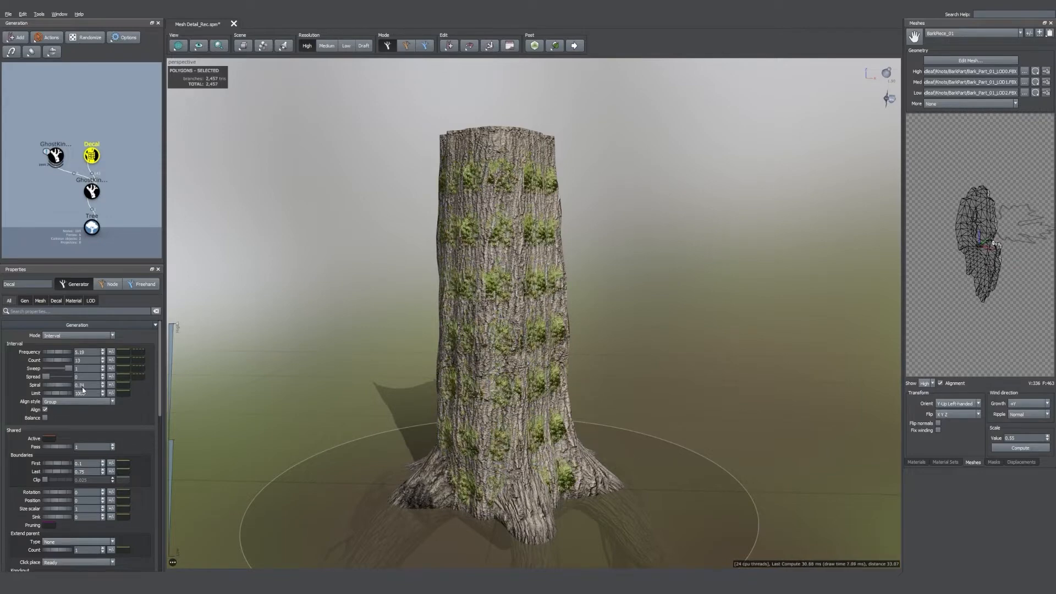
Step: Add a second material entry to the decal generator, using Moss_Atlas with the Moss_Round_Brown mesh
left_click(73, 301)
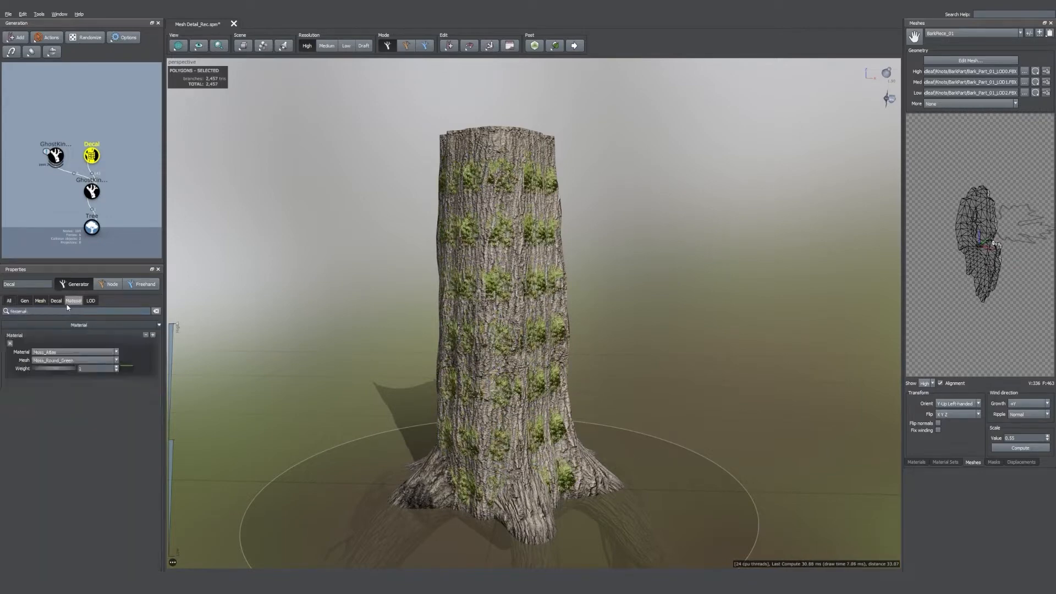
left_click(152, 335)
left_click(44, 389)
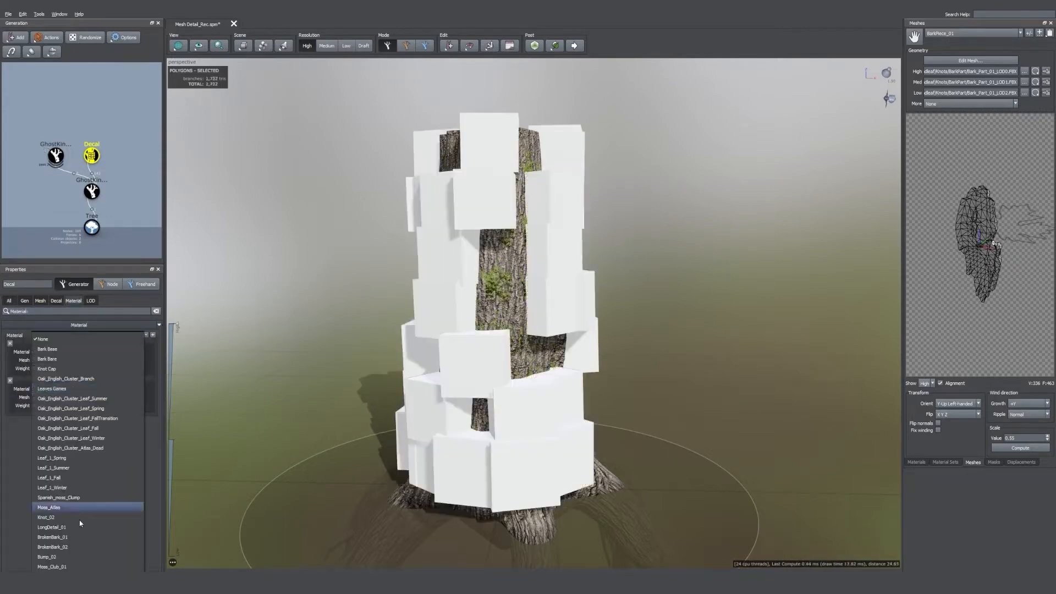
left_click(49, 507)
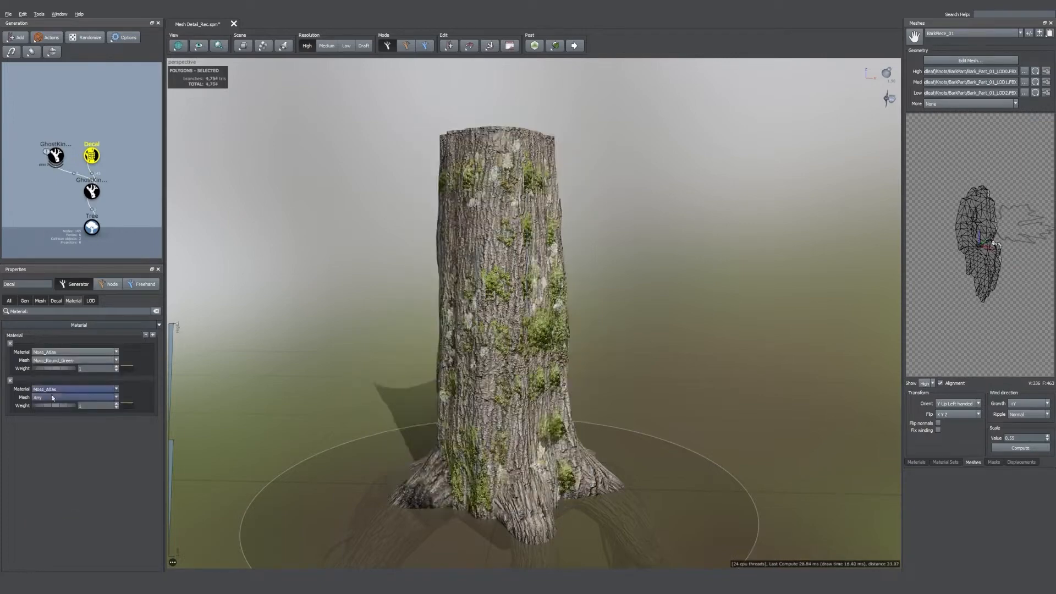
left_click(55, 397)
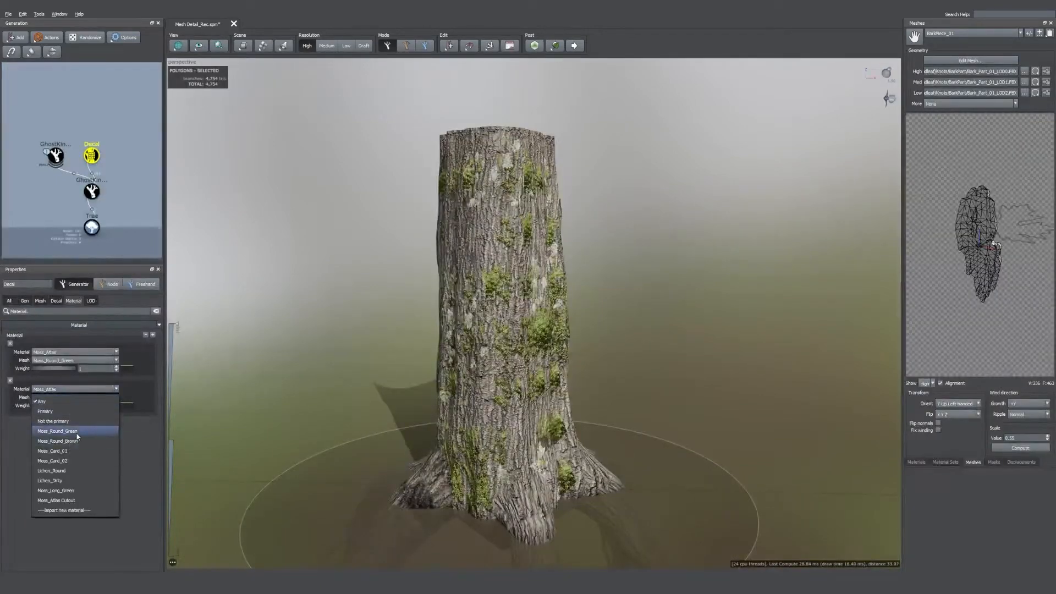
left_click(59, 441)
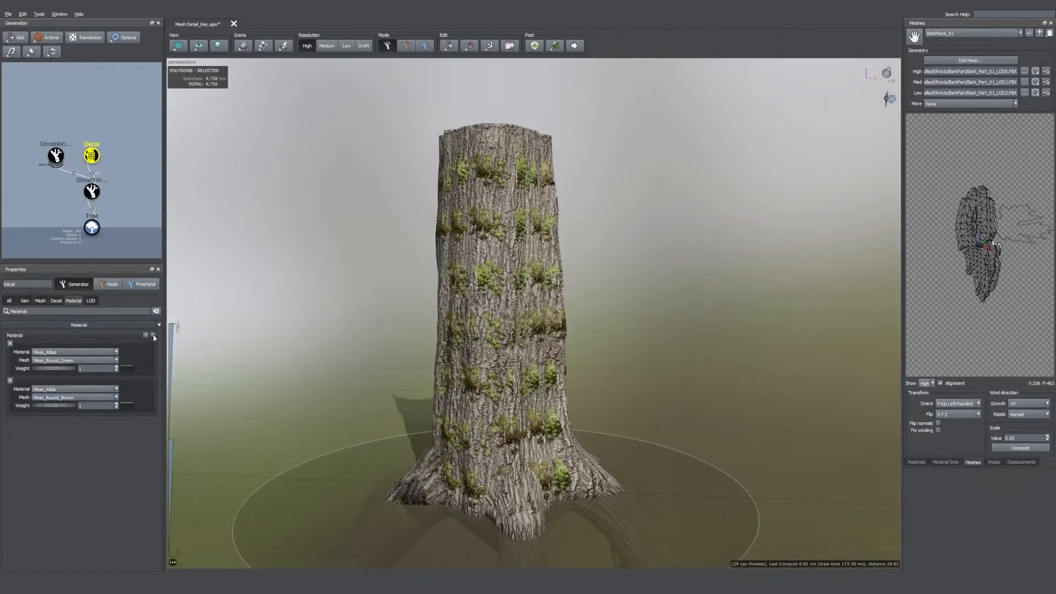
Step: Add a third material entry to the decal generator, using Moss_Atlas with the Moss_Long_Green mesh
left_click(153, 335)
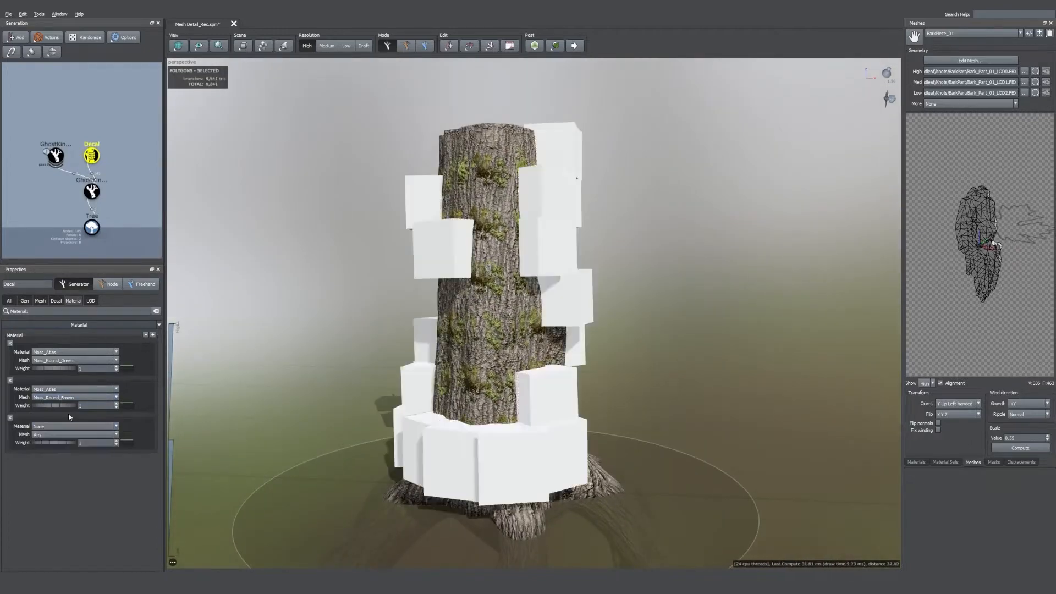
left_click(56, 426)
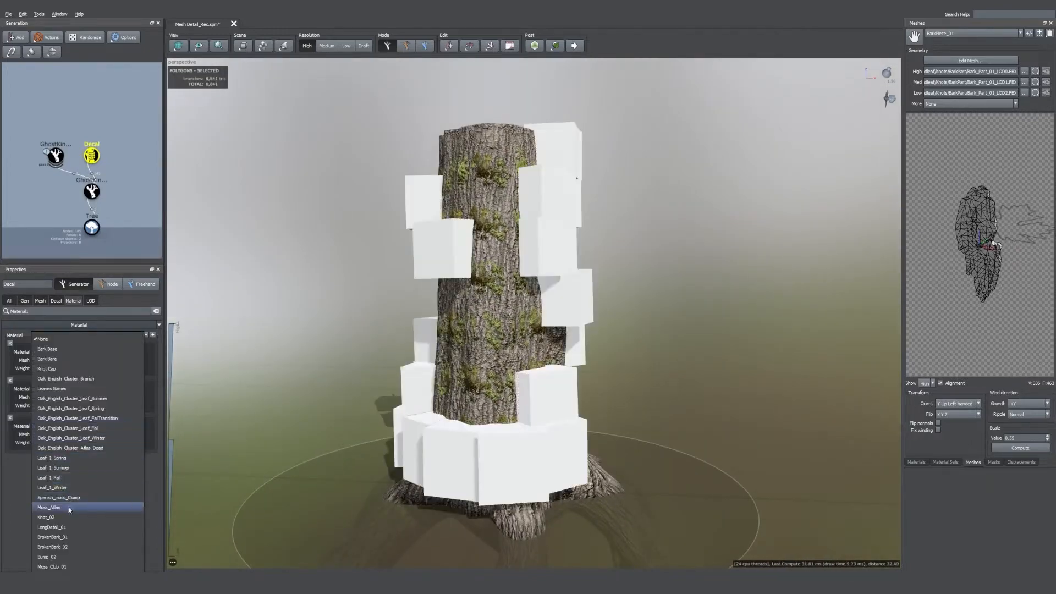
left_click(52, 508)
left_click(51, 435)
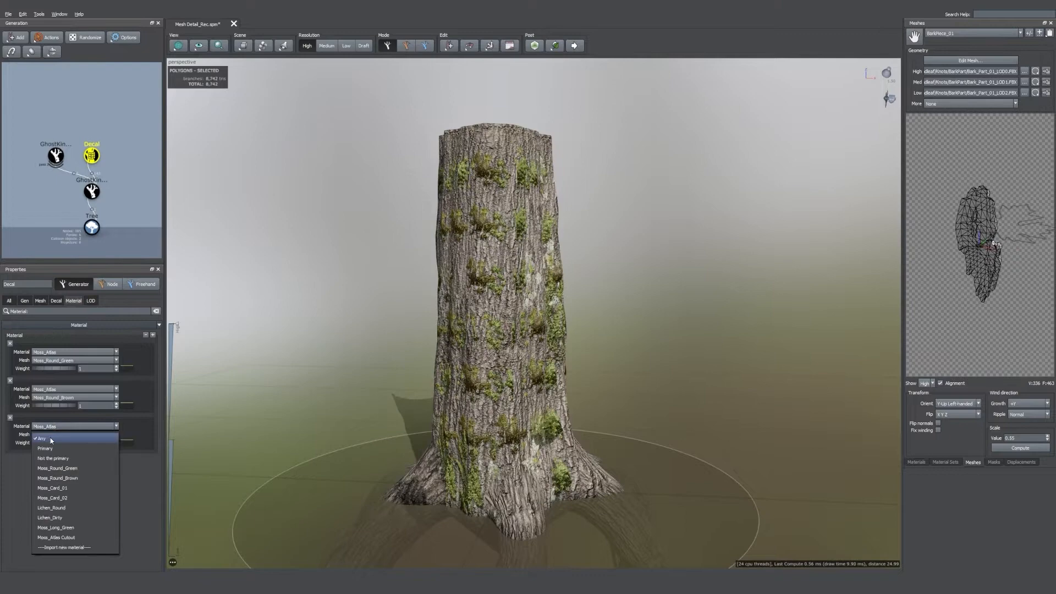
left_click(71, 530)
scroll(475, 496, "up", 5)
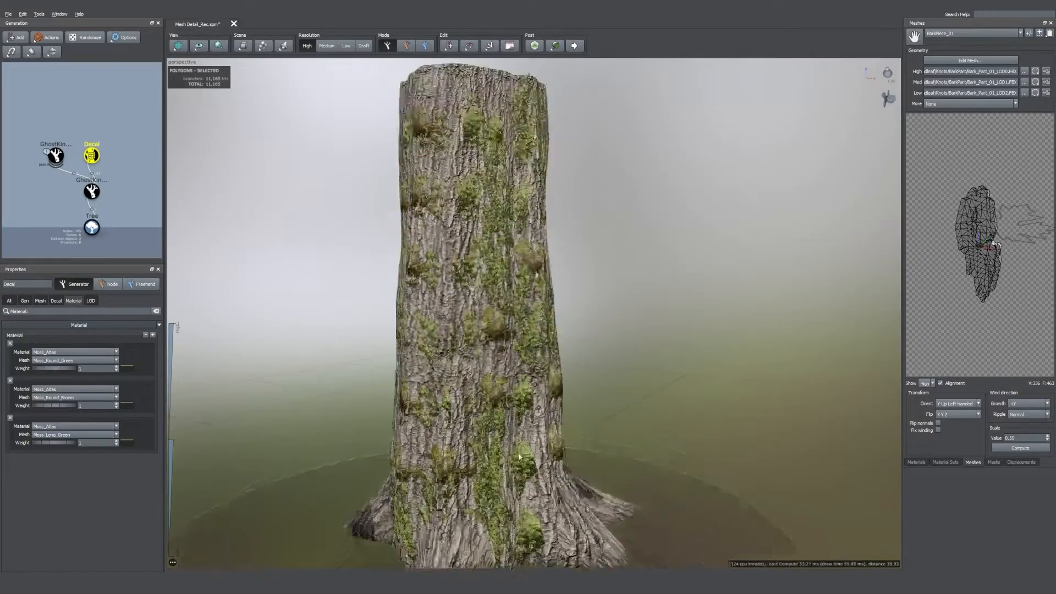
Step: Bring up the Moss_Long_Green mesh from the decals and try a smaller mesh scale value
left_click(476, 496)
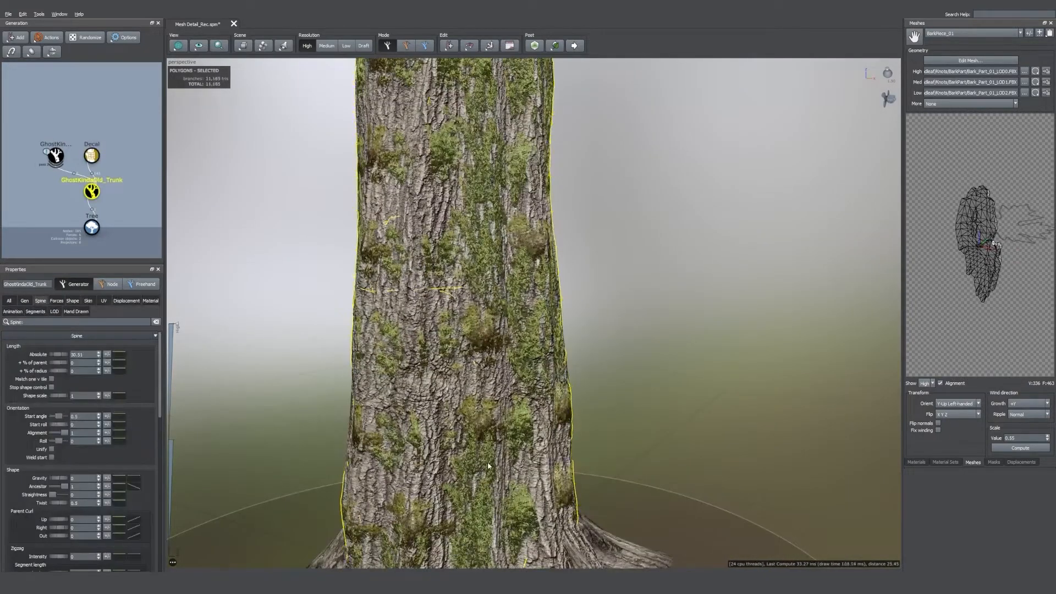
left_click(501, 466)
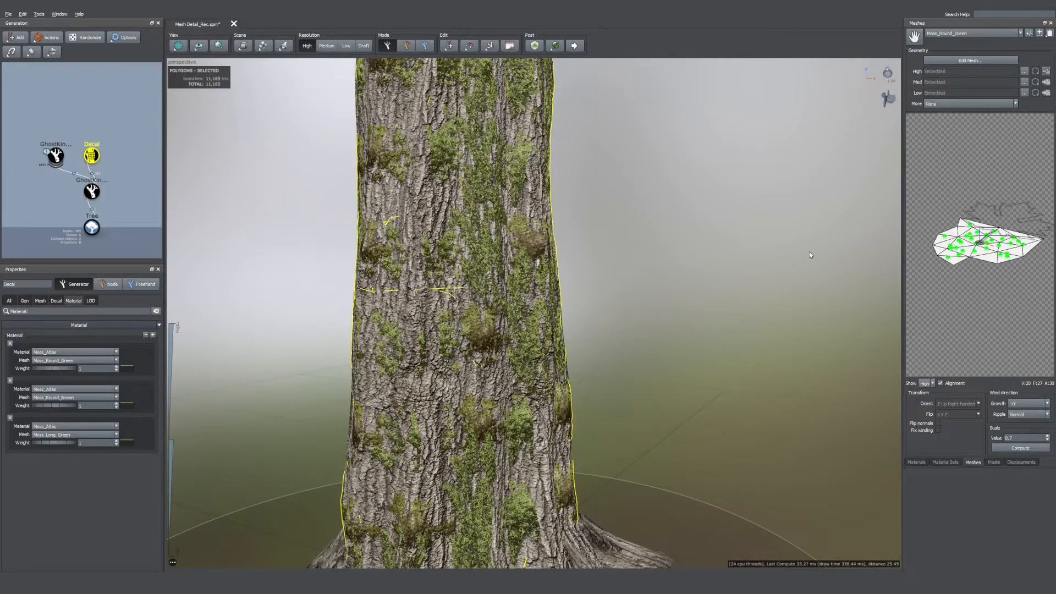
scroll(814, 239, "down", 5)
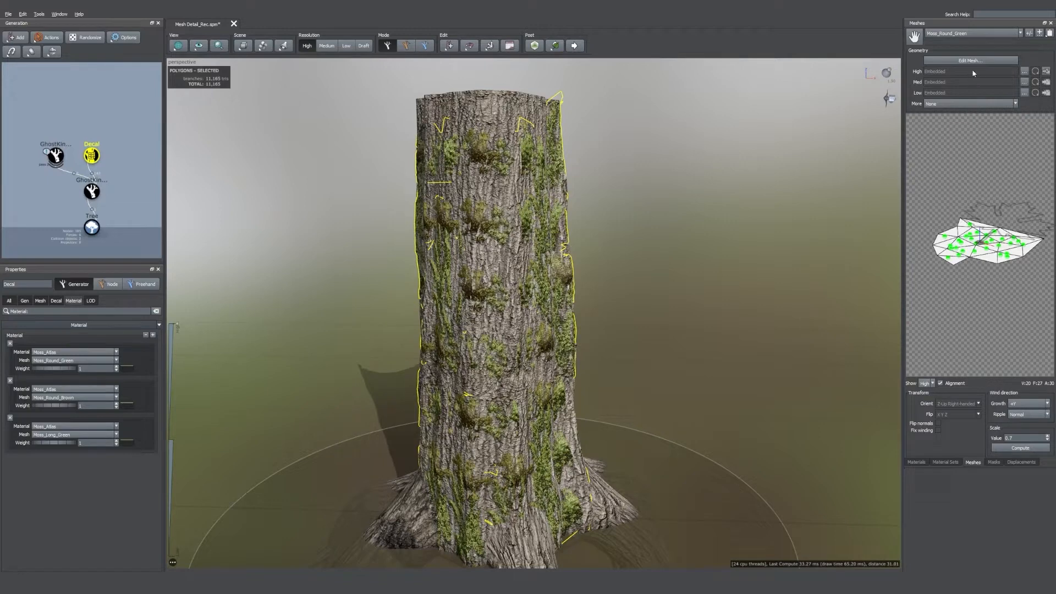
left_click(966, 34)
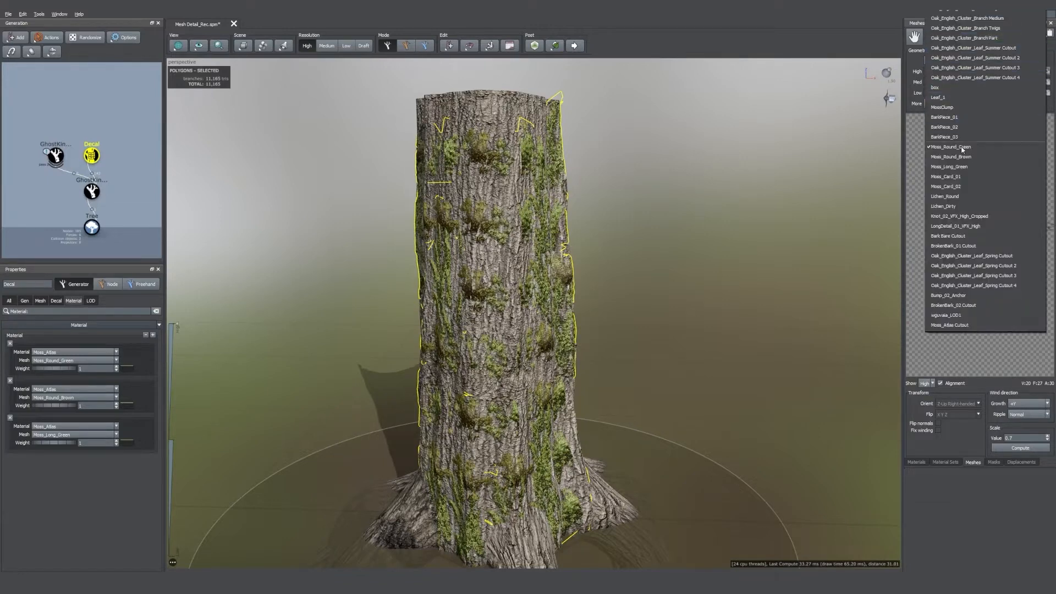
left_click(964, 167)
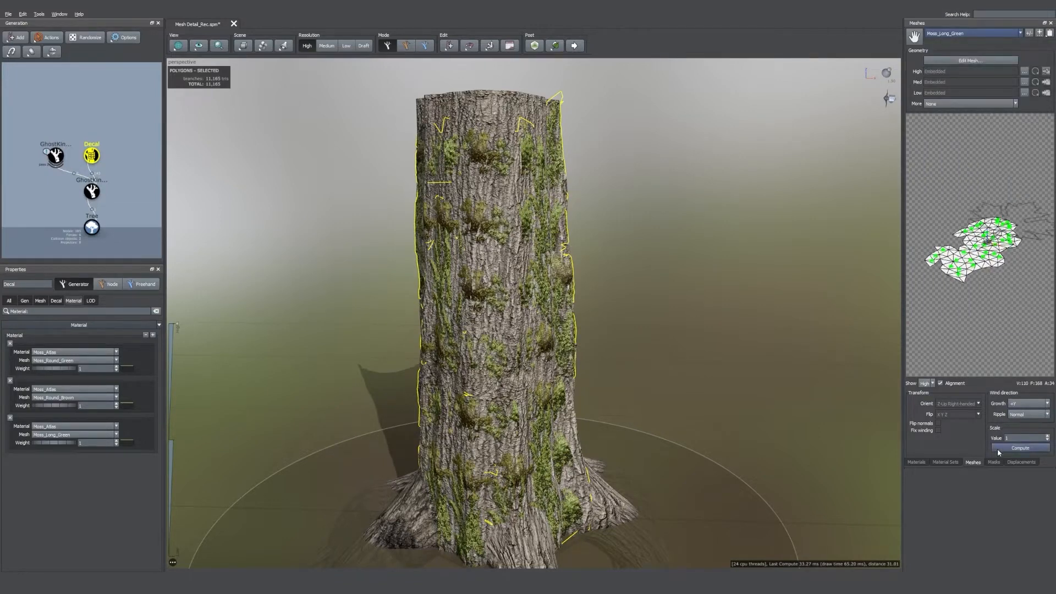
left_click_drag(567, 395, 504, 391)
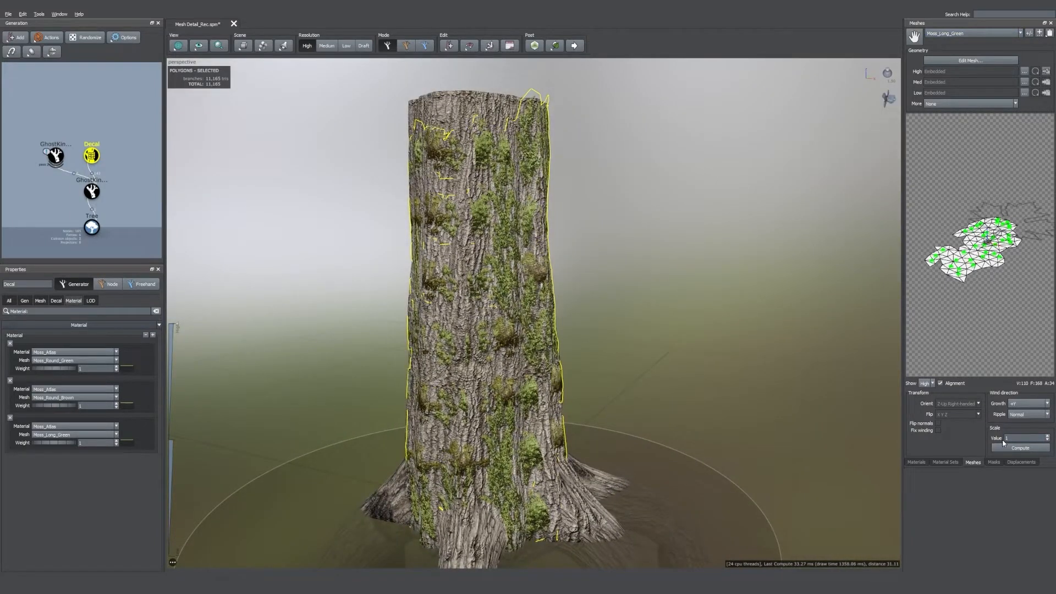
double_click(1021, 437)
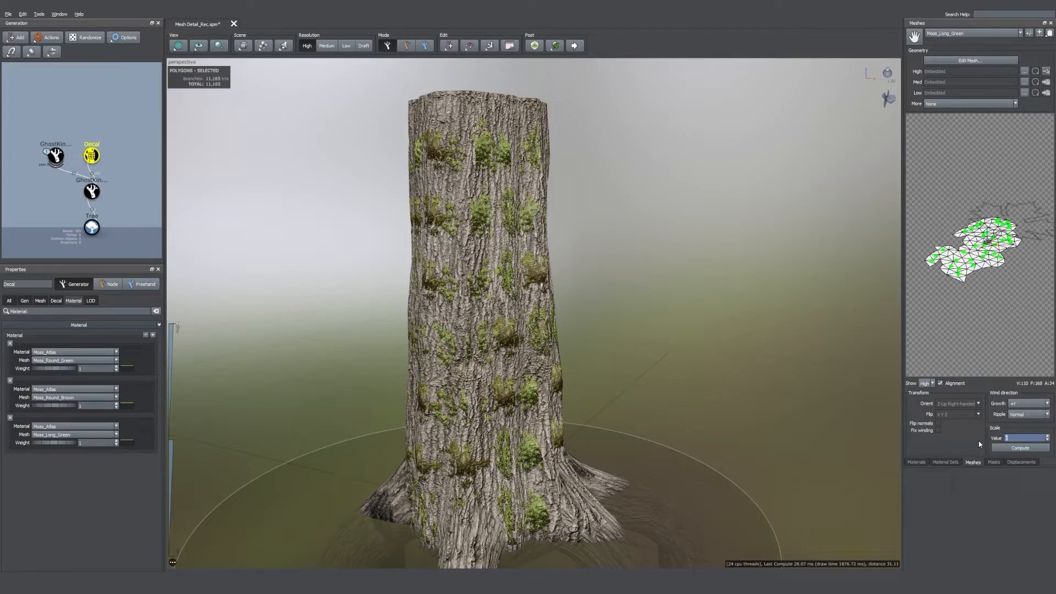
left_click_drag(629, 429, 653, 427)
Step: Reselect the moss decal generator and raise its frequency for denser coverage along the trunk
left_click(507, 281)
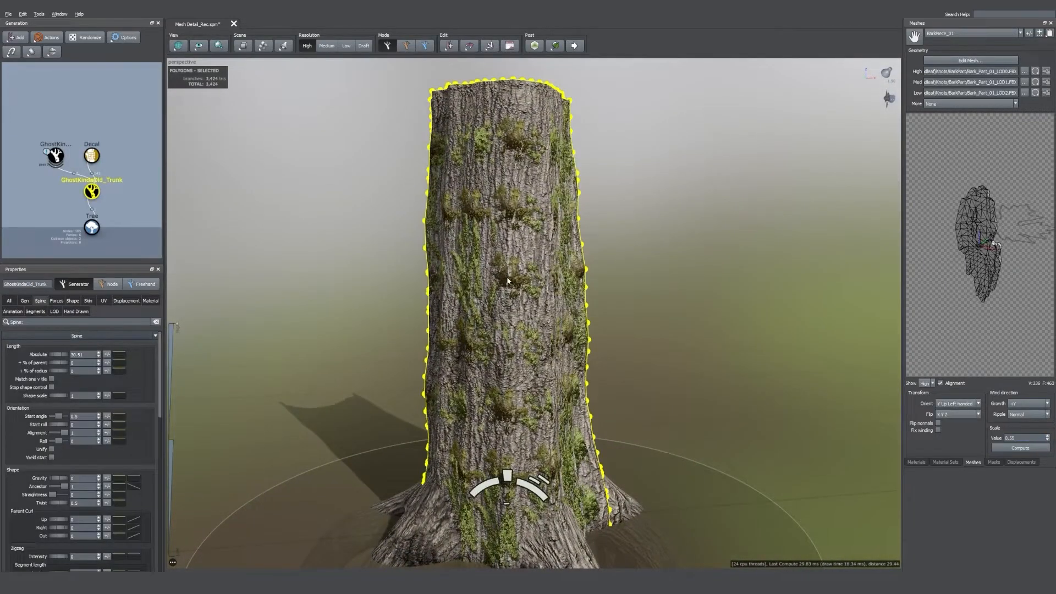
left_click(507, 281)
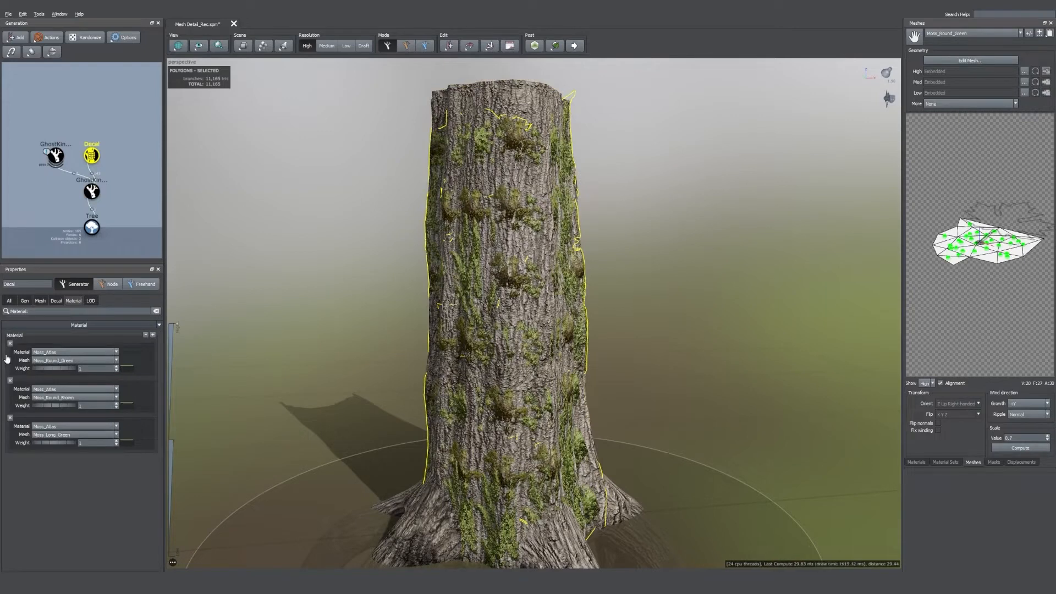
left_click(9, 301)
scroll(82, 394, "down", 1)
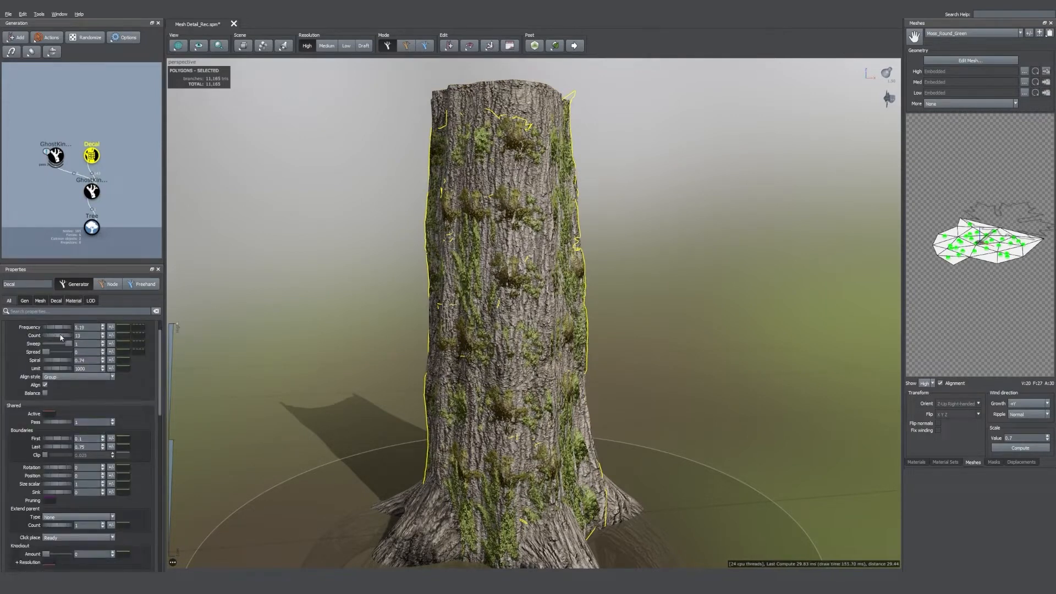
left_click_drag(47, 327, 161, 317)
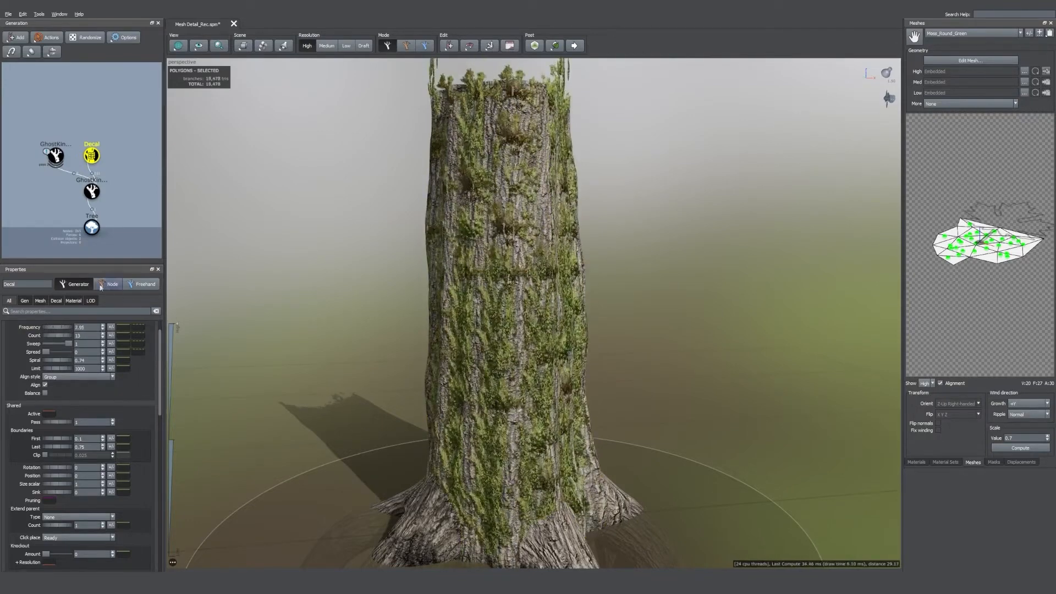
Step: Thin out the moss decals by raising the knockout amount to about 0.42
scroll(48, 495, "down", 1)
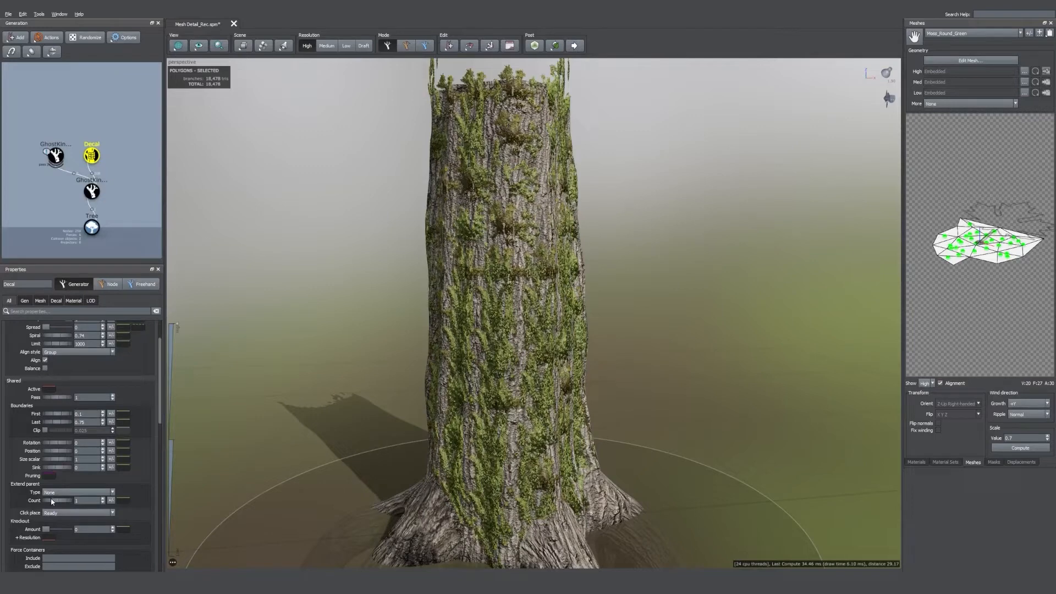
scroll(51, 502, "down", 1)
left_click_drag(47, 507, 57, 506)
mouse_move(371, 361)
left_mouse_down()
mouse_move(338, 361)
mouse_move(358, 361)
left_mouse_up()
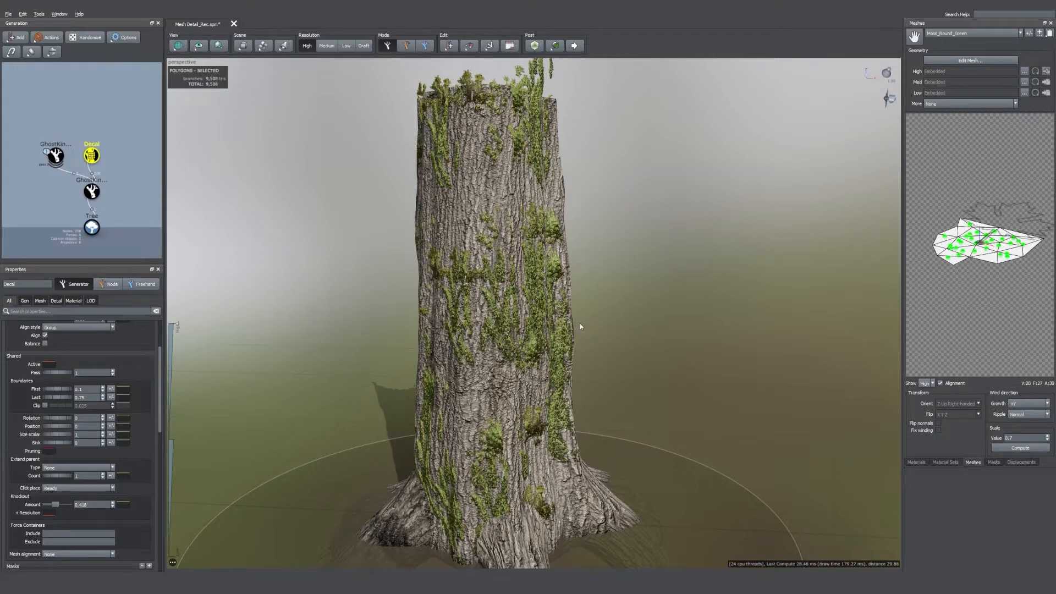
Step: Edit the Moss_Atlas Cutout mesh of the Moss_Atlas material and add anchor points around the centre of the green moss clump
left_click(916, 462)
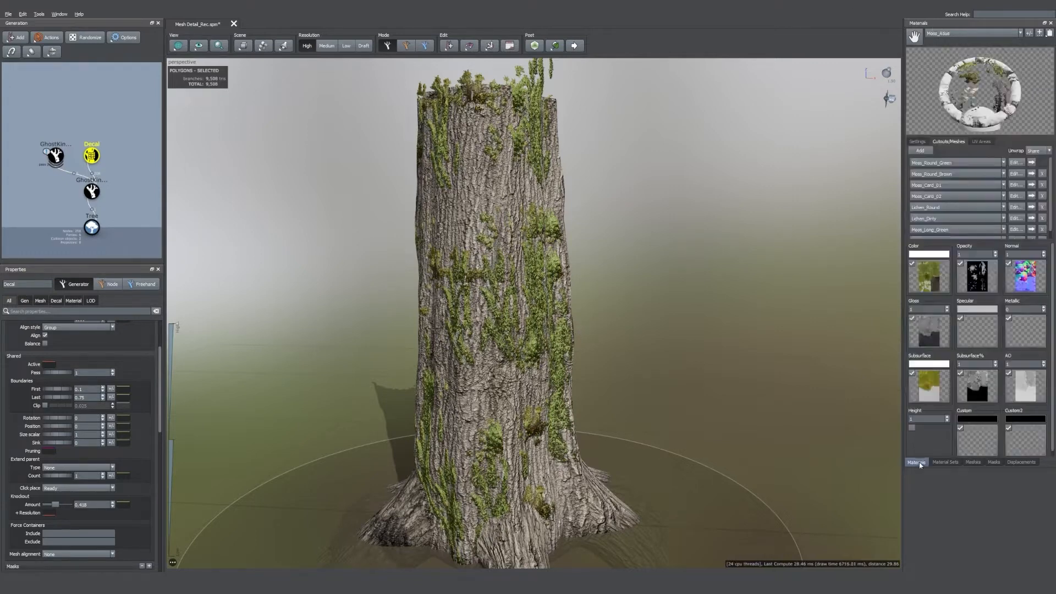
scroll(1048, 227, "down", 2)
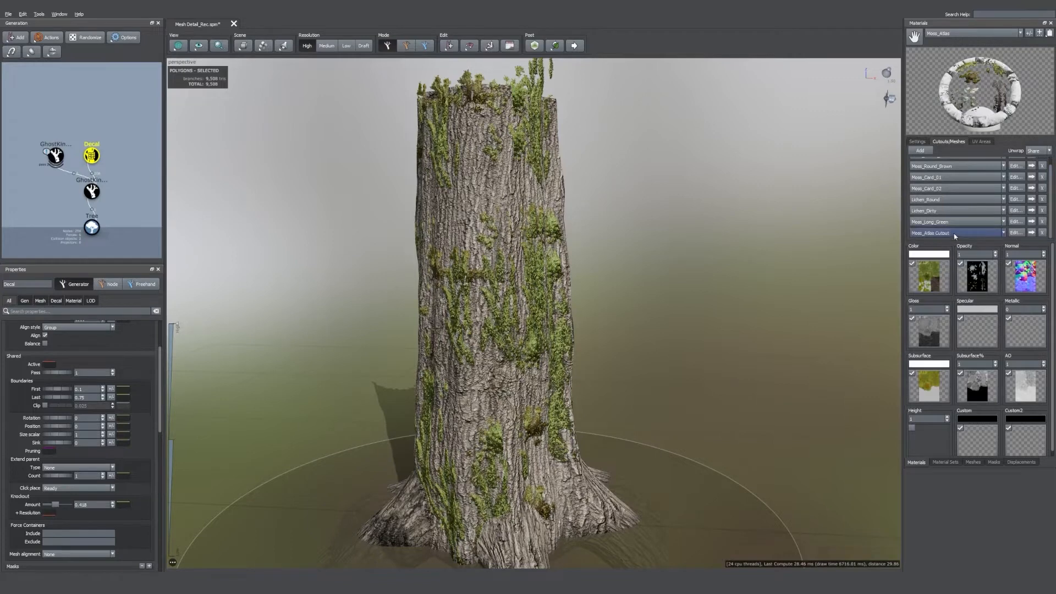
left_click(1015, 232)
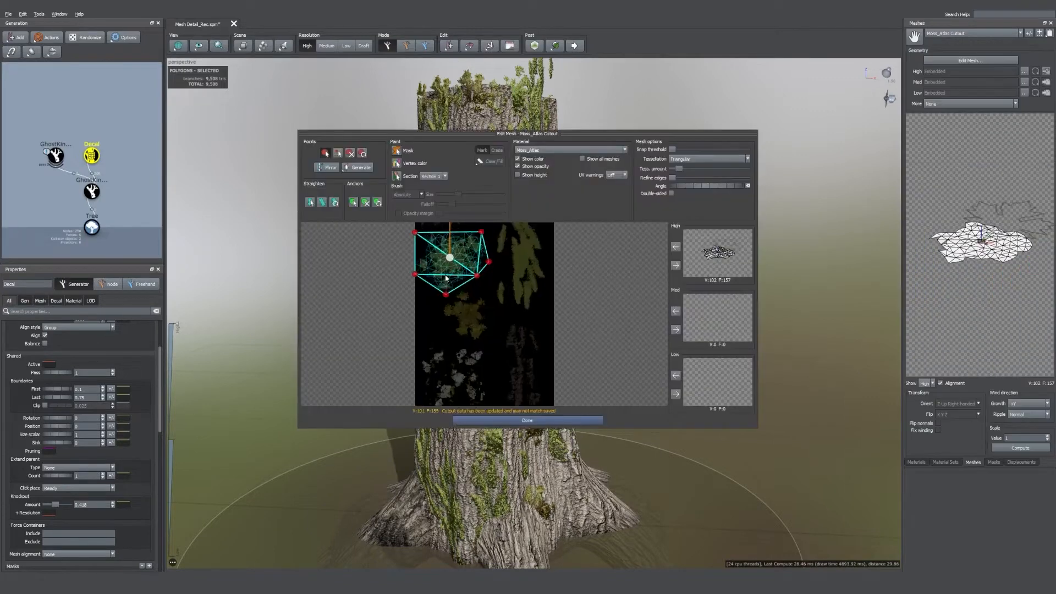
middle_click_drag(484, 313, 503, 348)
scroll(490, 328, "up", 1)
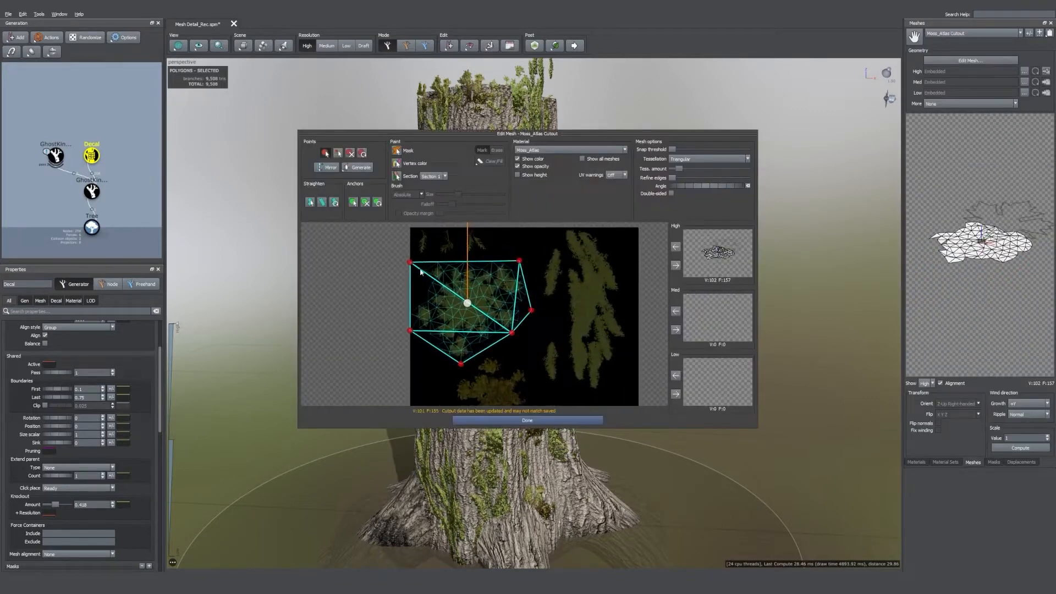
left_click(354, 203)
left_click(461, 286)
left_click(480, 287)
left_click(495, 303)
left_click(486, 314)
left_click(477, 322)
left_click(452, 327)
left_click(448, 310)
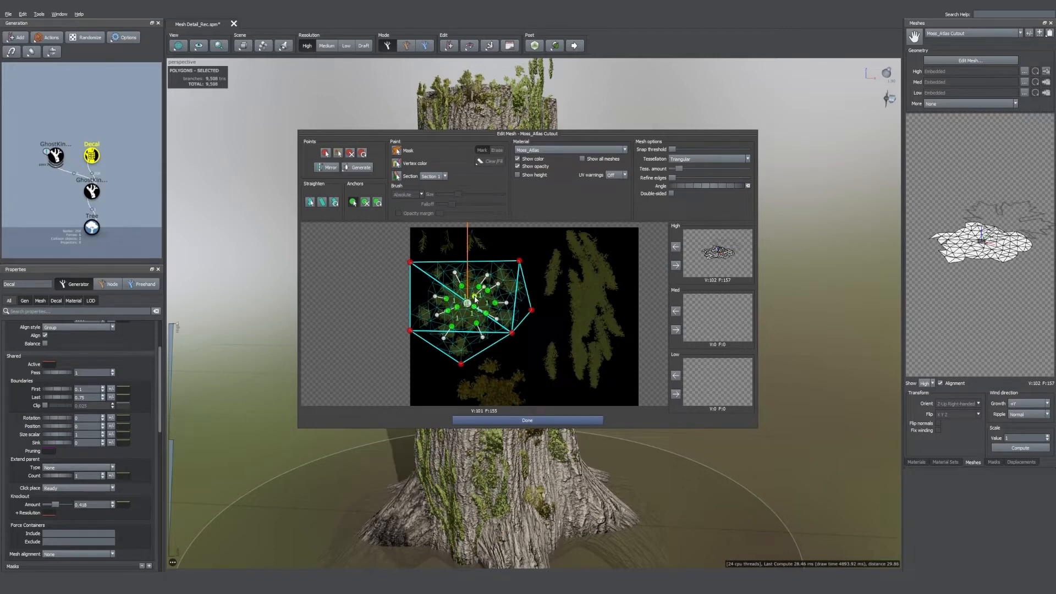
Step: Add more anchor points around the clump's outer edge, store the cutout as the High mesh and finish editing
left_click(501, 274)
left_click(512, 292)
left_click(507, 320)
left_click(458, 348)
left_click(425, 315)
left_click(439, 272)
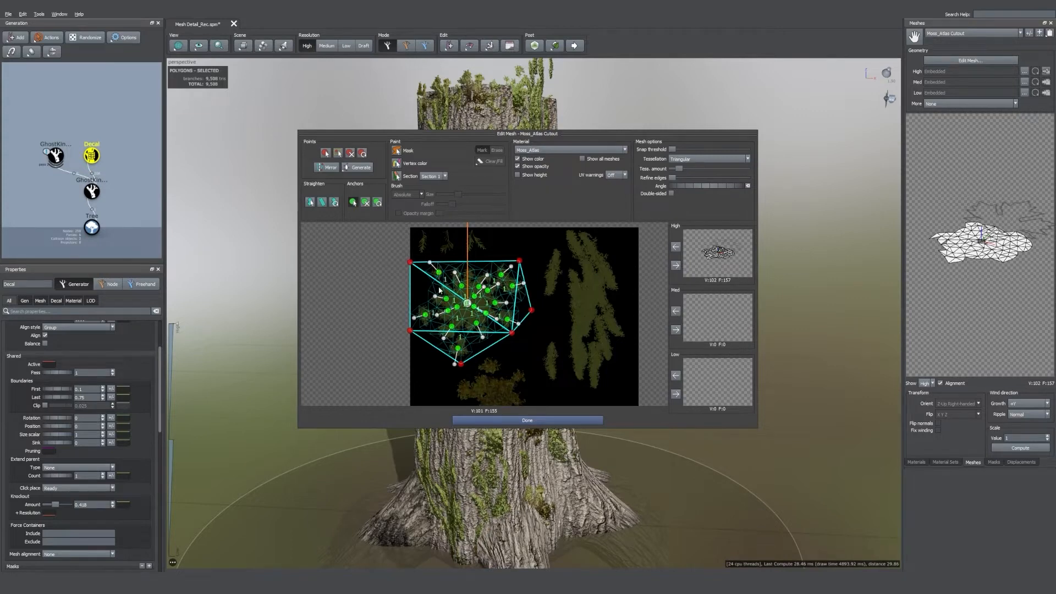
left_click(675, 266)
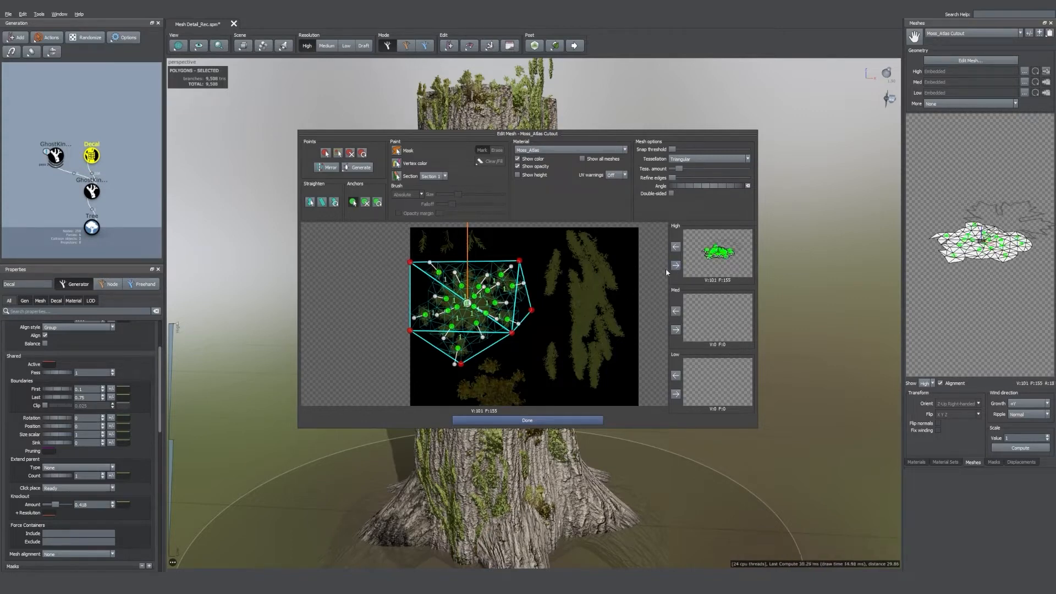
left_click(578, 421)
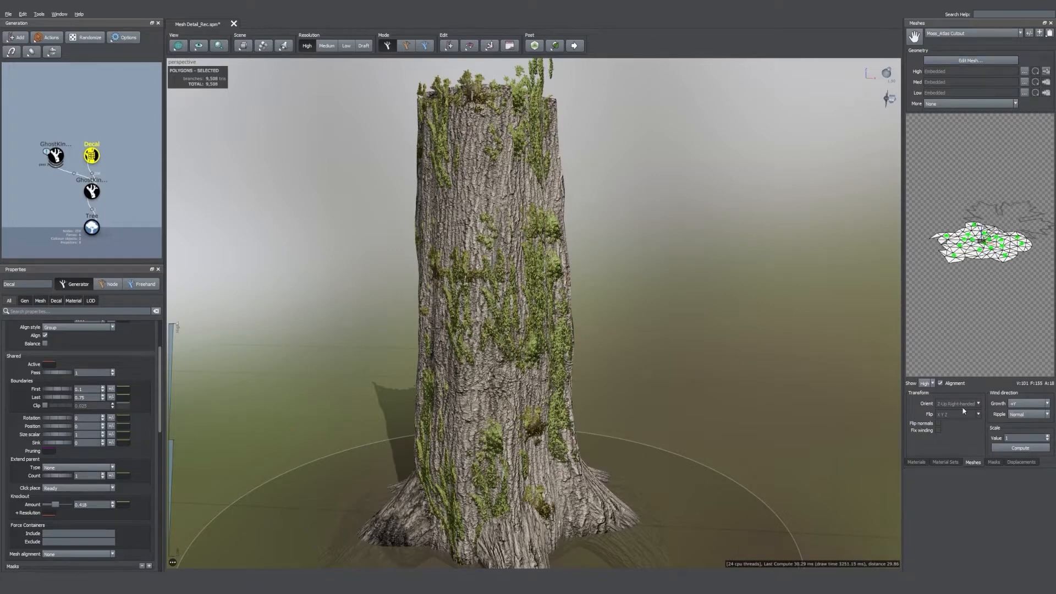
Step: Add a new cutout mesh to the Moss_Atlas material and open it for editing
left_click(917, 462)
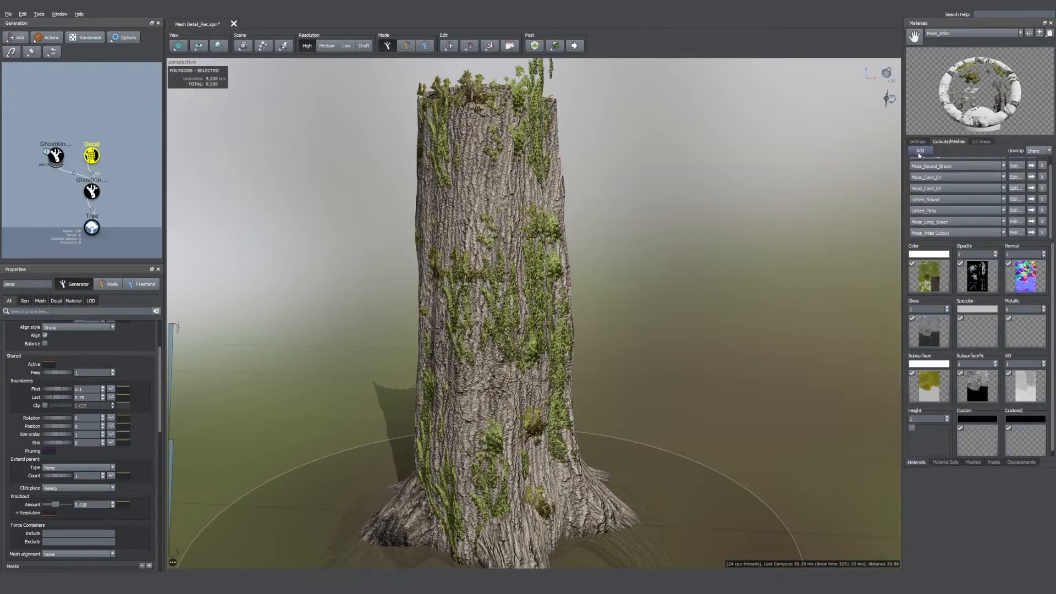
scroll(1050, 220, "down", 1)
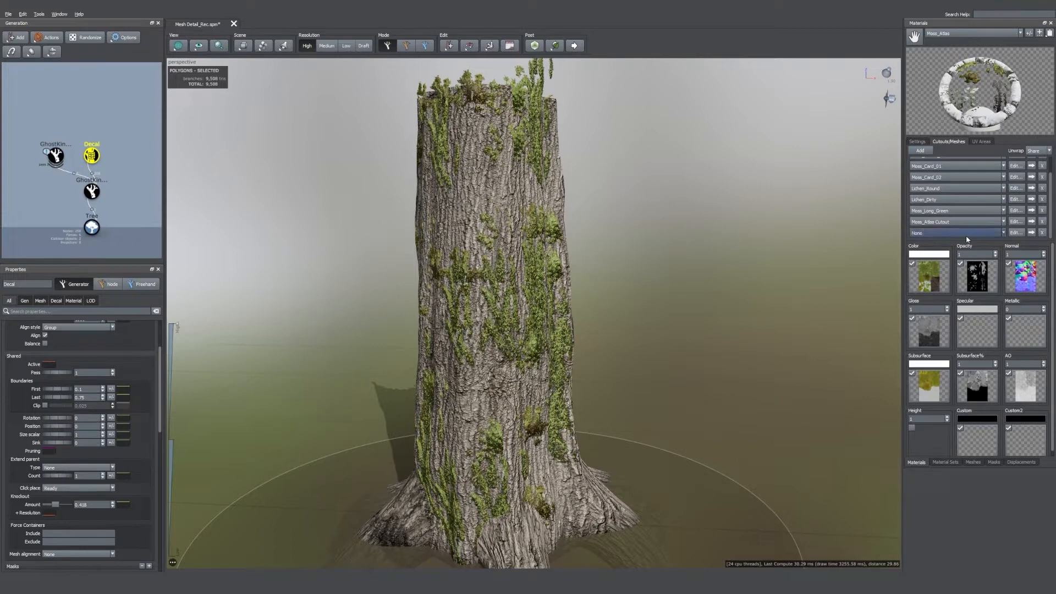
left_click(1016, 233)
scroll(527, 330, "down", 3)
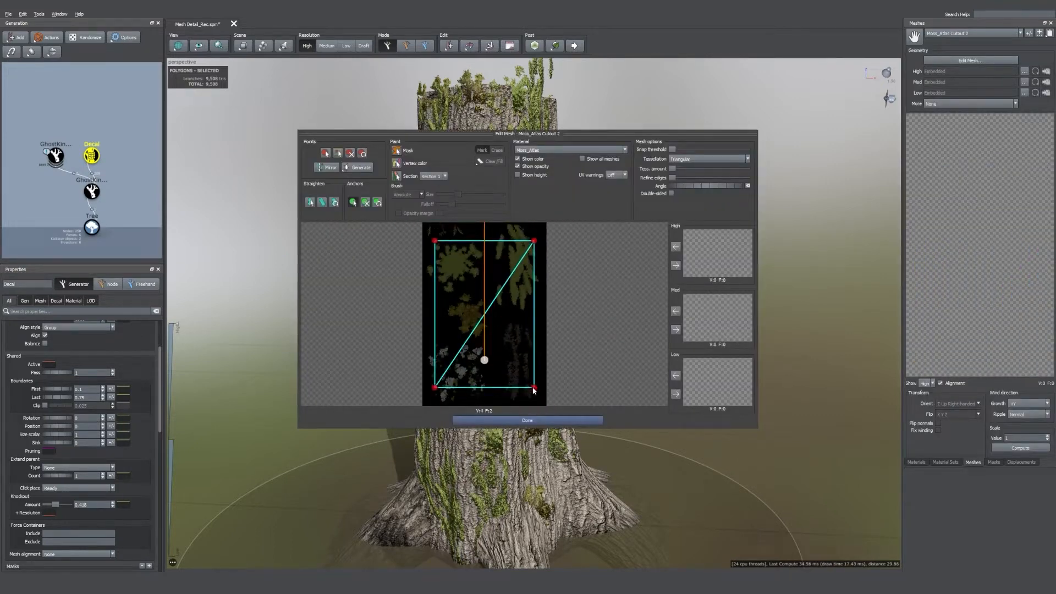
Step: Reduce the new cutout to a small triangle at the atlas's upper-left moss fragment, removing the fourth point and moving the pivot there
left_click(353, 202)
left_click_drag(535, 388, 441, 252)
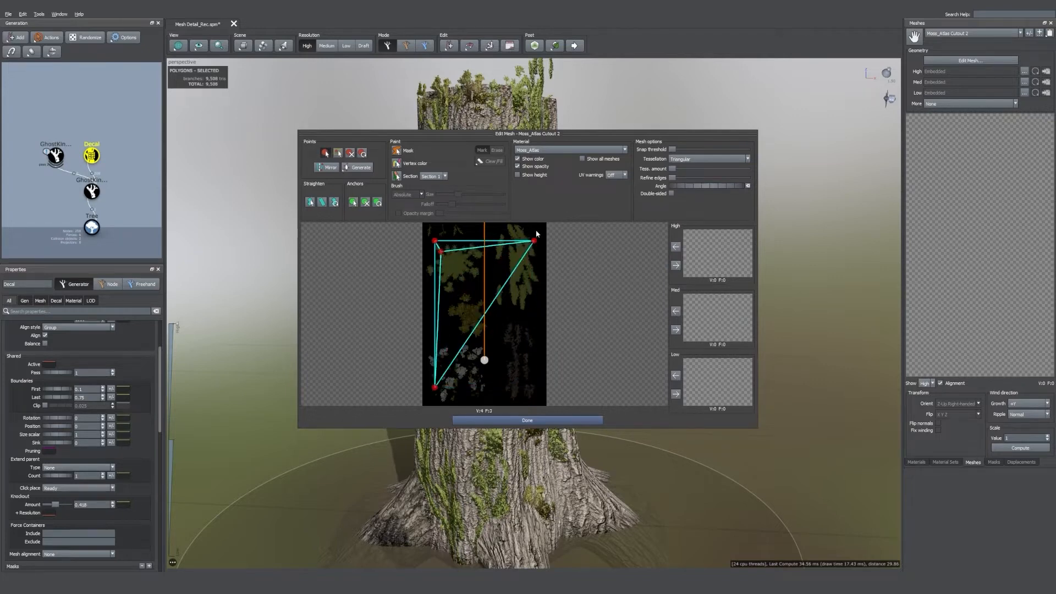
left_click_drag(534, 241, 444, 241)
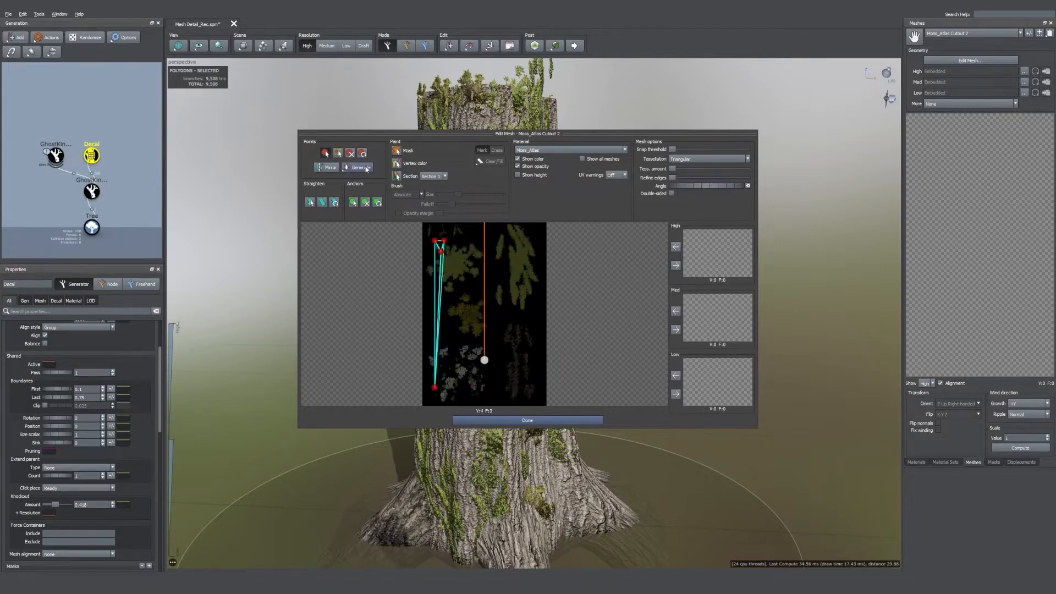
left_click(352, 157)
left_click(435, 387)
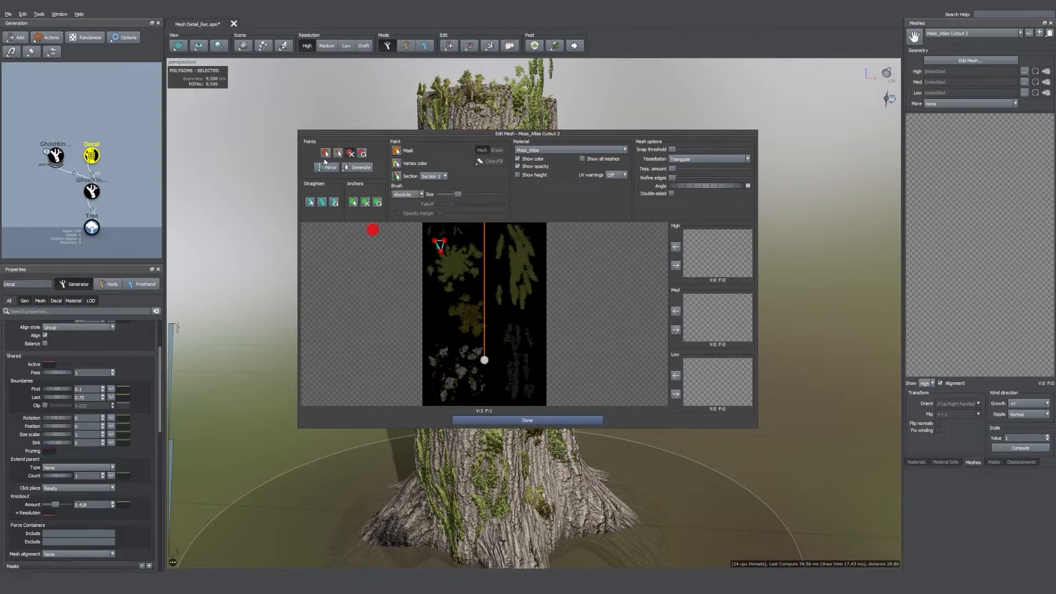
left_click_drag(482, 364, 440, 247)
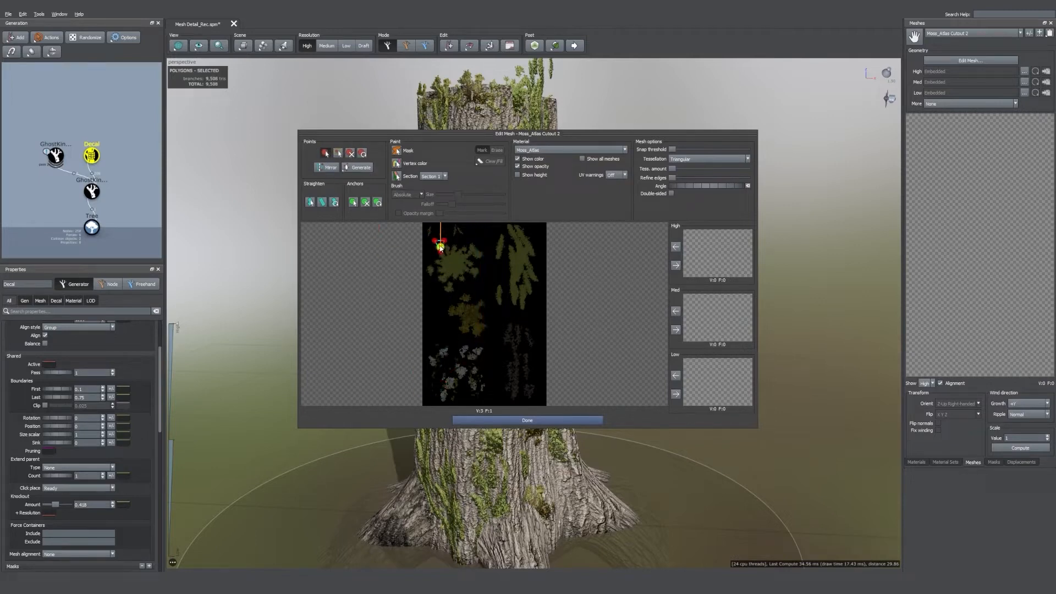
Step: Fit the triangle and pivot around the small moss fragment, store it as the High mesh, finish editing and reselect the decals
scroll(443, 314, "up", 5)
scroll(443, 314, "up", 3)
left_click_drag(455, 327, 439, 337)
left_click_drag(427, 286, 418, 304)
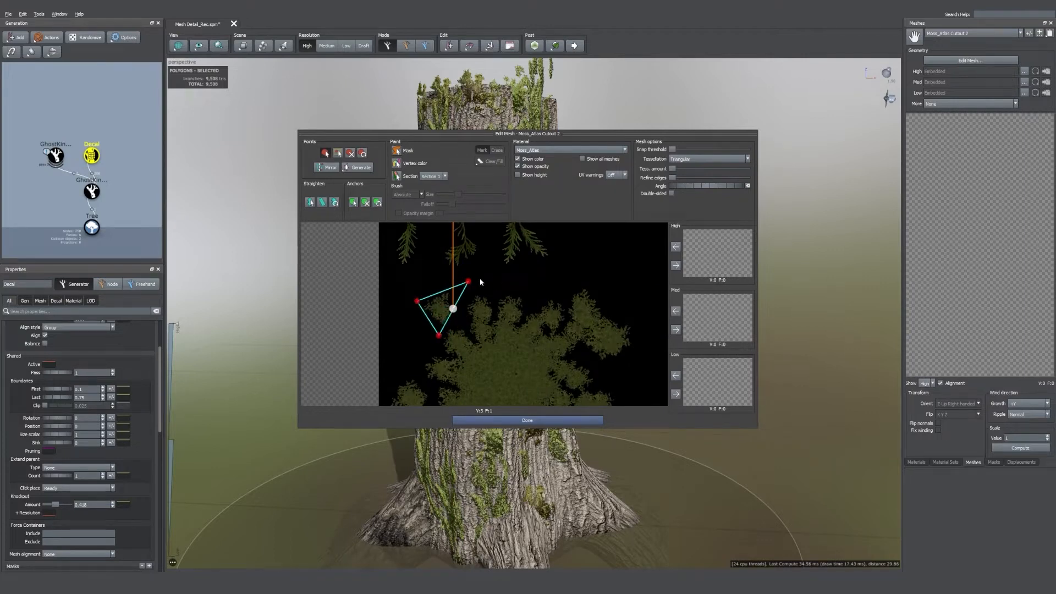
mouse_move(471, 284)
left_mouse_down()
mouse_move(437, 308)
mouse_move(472, 286)
left_mouse_up()
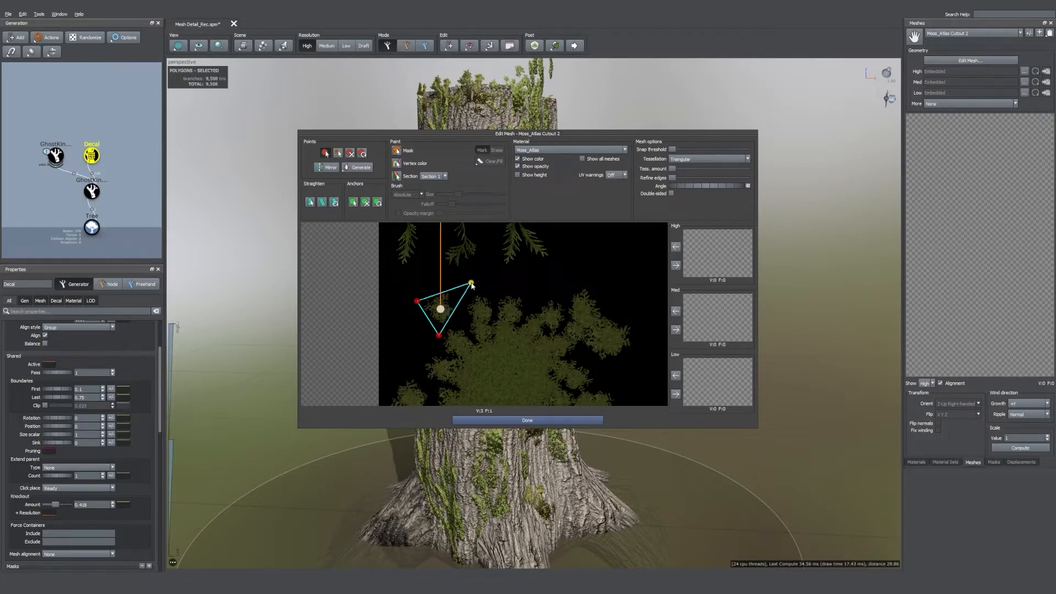
left_click(676, 265)
left_click(552, 421)
left_click(531, 350)
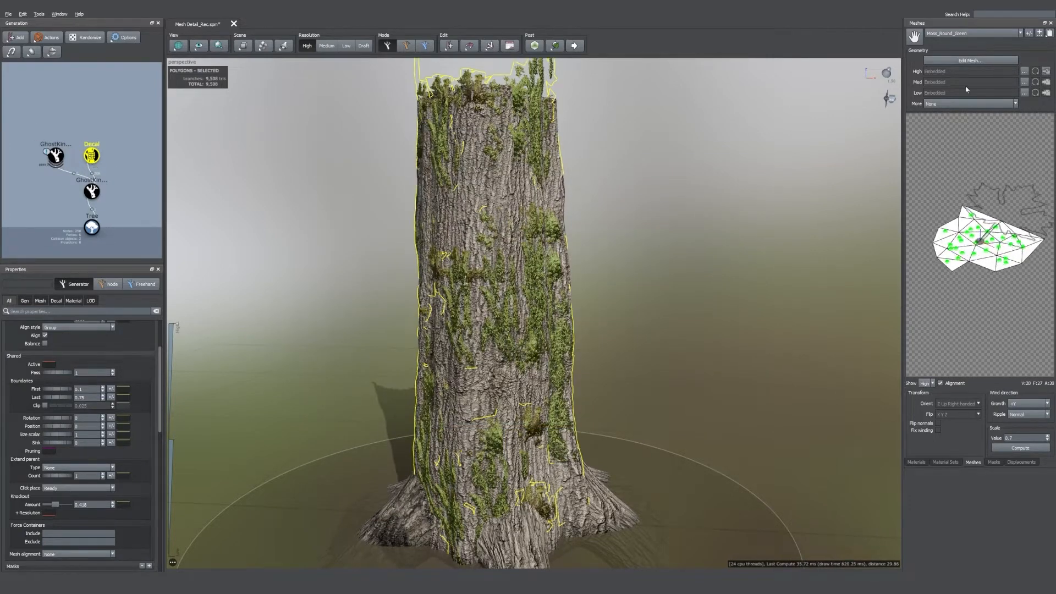
Step: Review the anchor points on the Moss_Round_Brown and Moss_Long_Green meshes
left_click(976, 34)
left_click(951, 157)
left_click(971, 33)
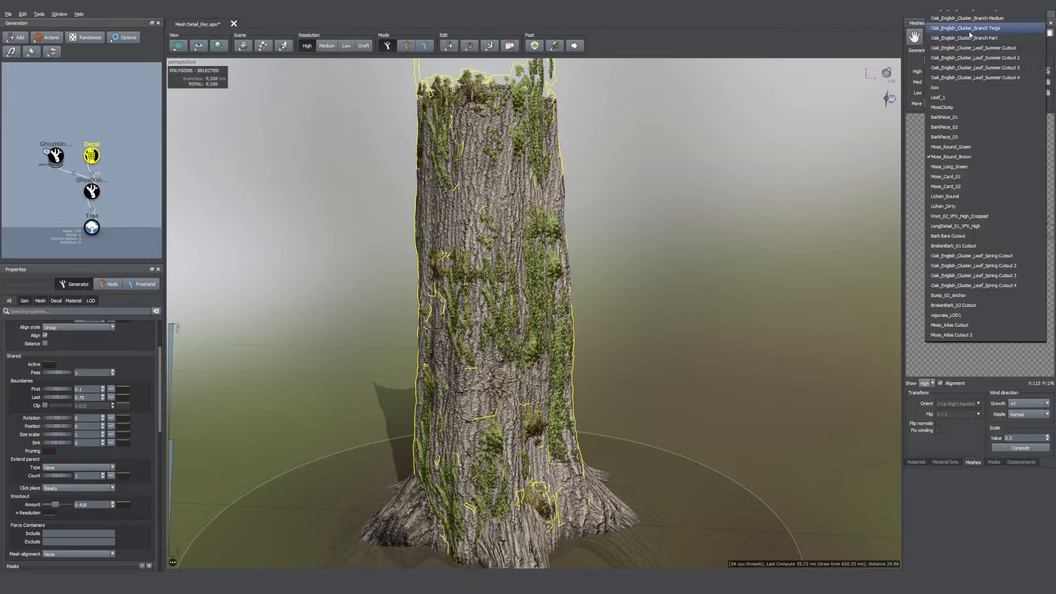
left_click(960, 167)
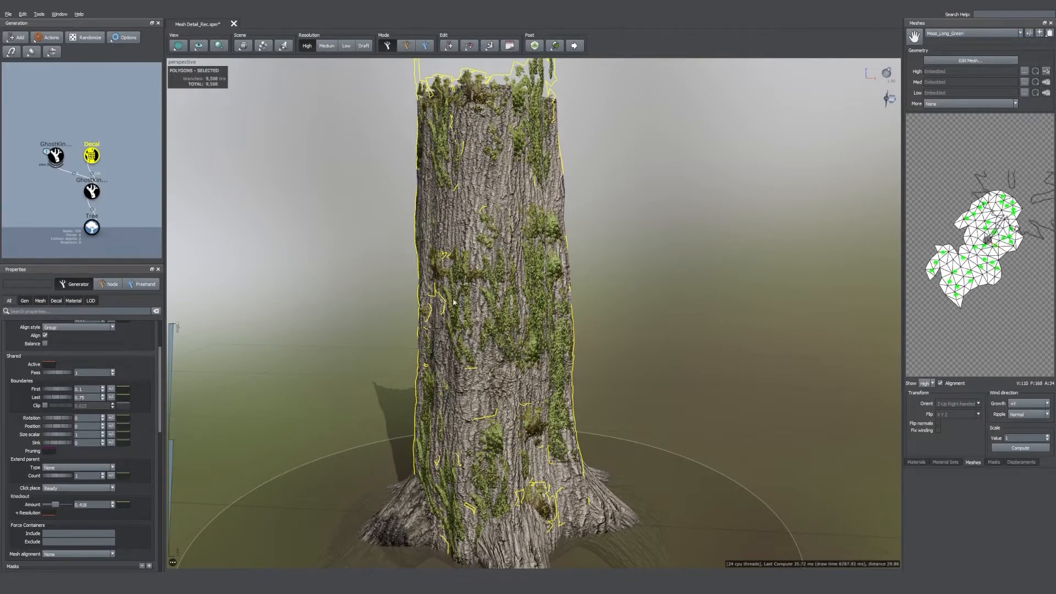
Step: Add a Leaf generator to the moss decals and set its local orientation Fold to about 0.972
right_click(97, 159)
mouse_move(110, 162)
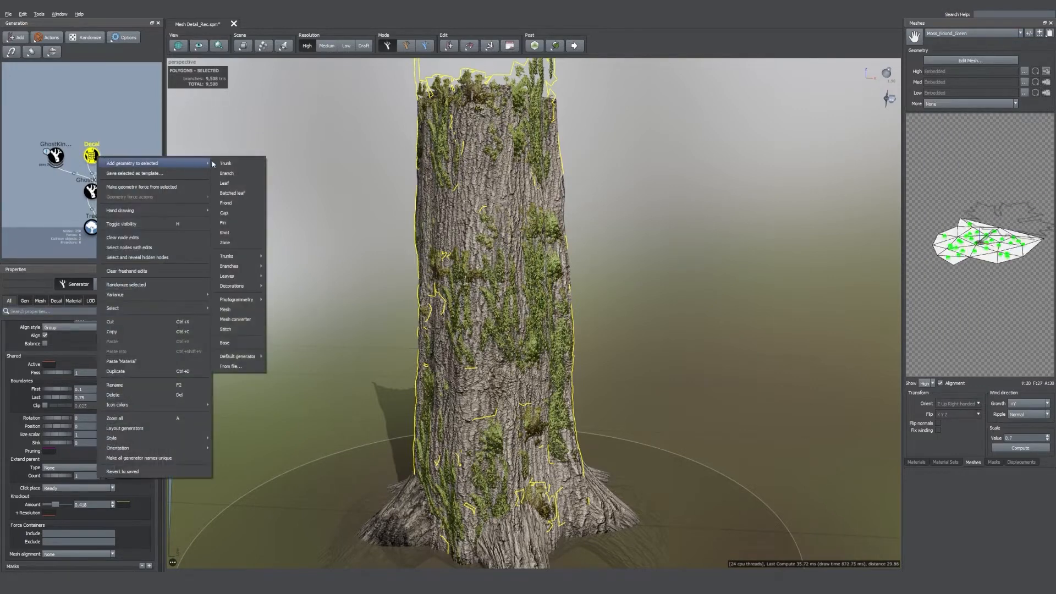
left_click(230, 184)
mouse_move(537, 293)
left_mouse_down()
mouse_move(687, 264)
mouse_move(494, 266)
left_mouse_up()
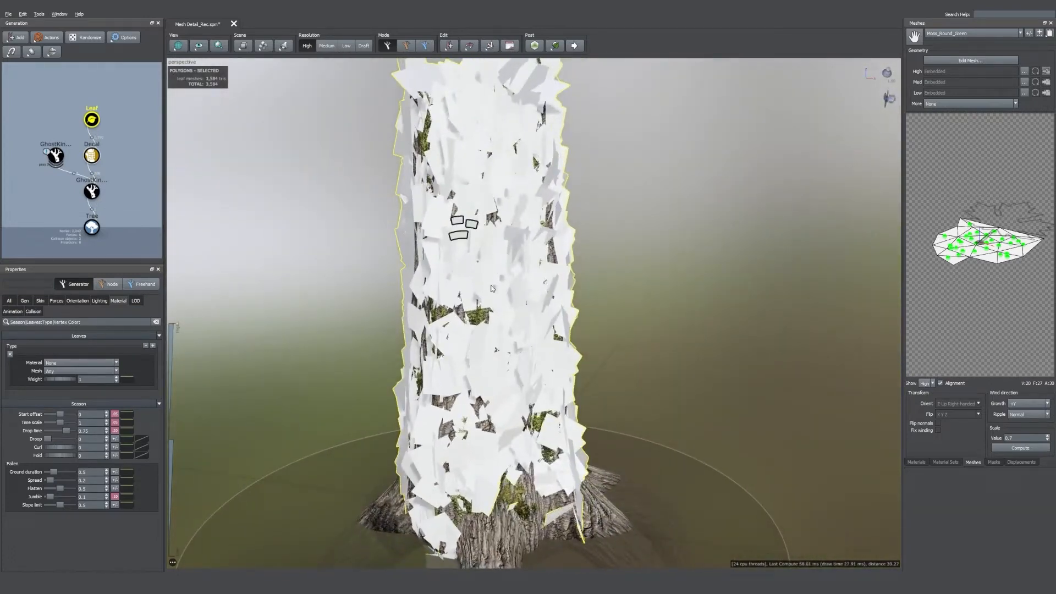
left_click(77, 301)
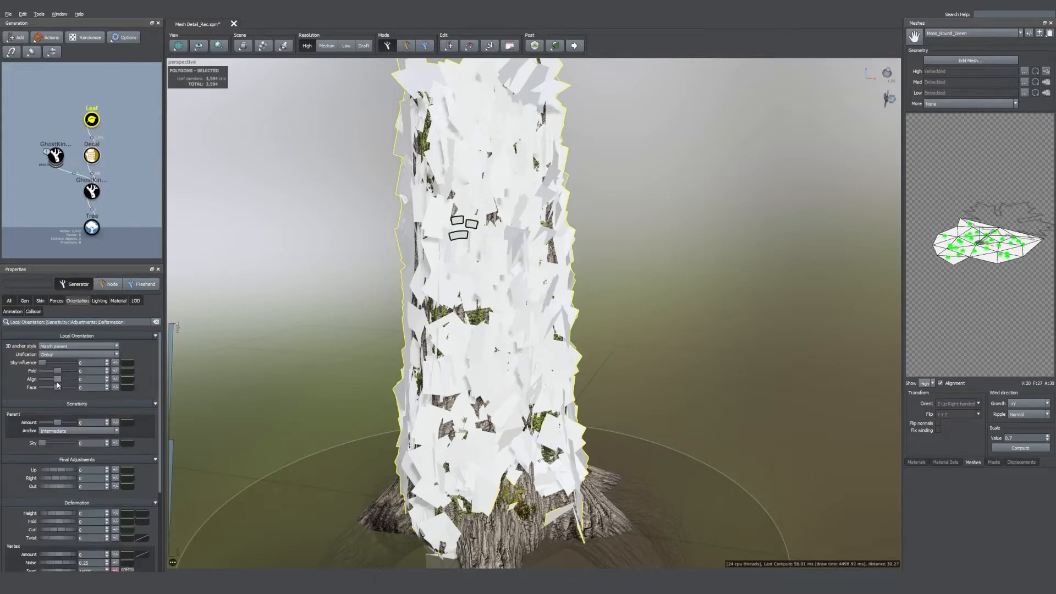
left_click_drag(59, 374, 73, 374)
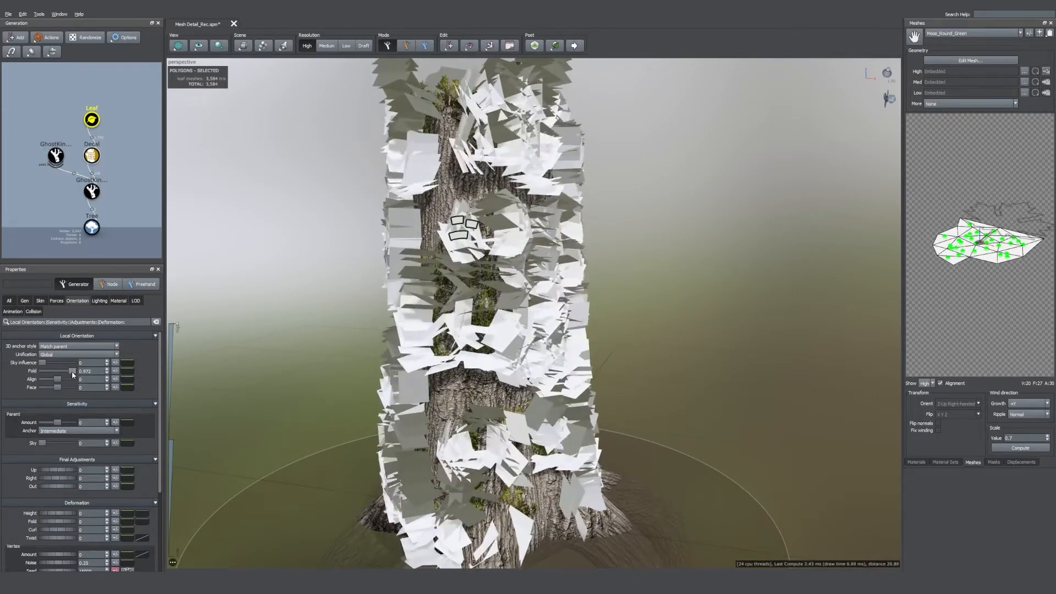
Step: Set the leaves' lighting parent puffiness anchor to Surface X with an amount of 1
left_click(99, 300)
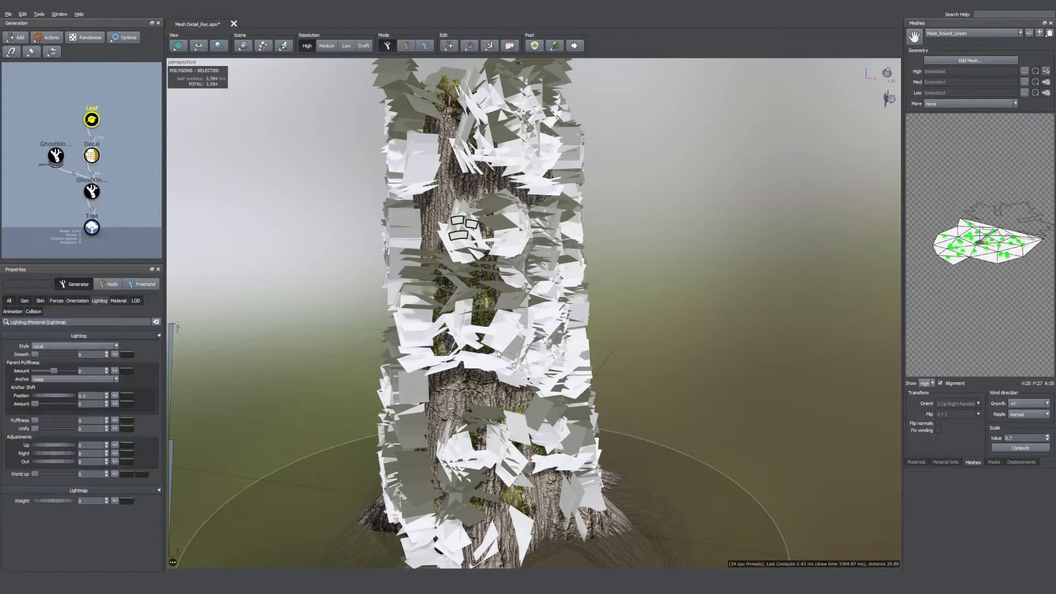
left_click(74, 380)
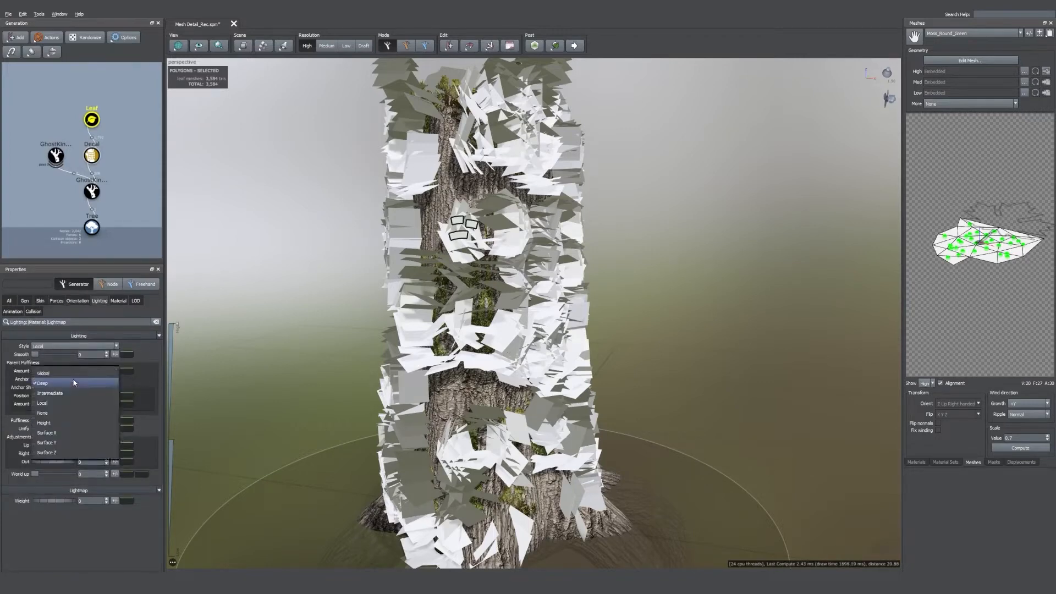
left_click(67, 434)
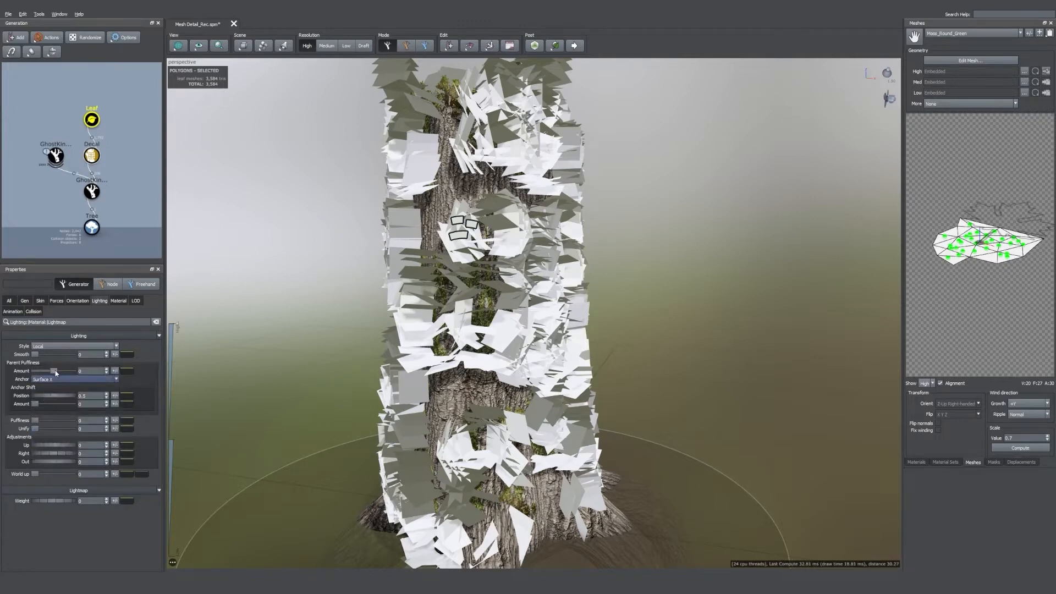
left_click_drag(55, 373, 94, 375)
scroll(473, 359, "down", 2)
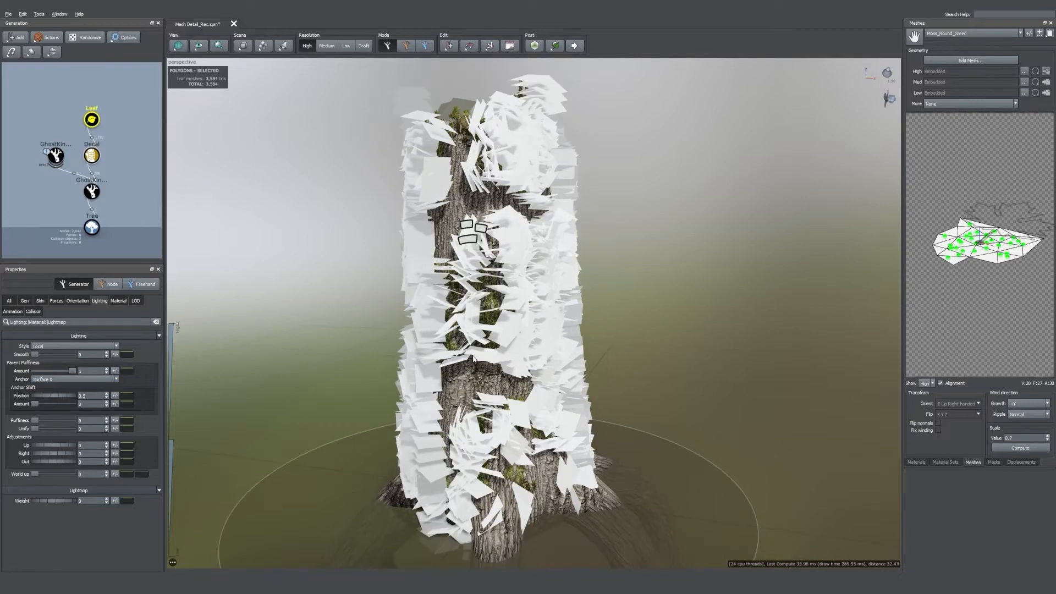
scroll(575, 303, "up", 2)
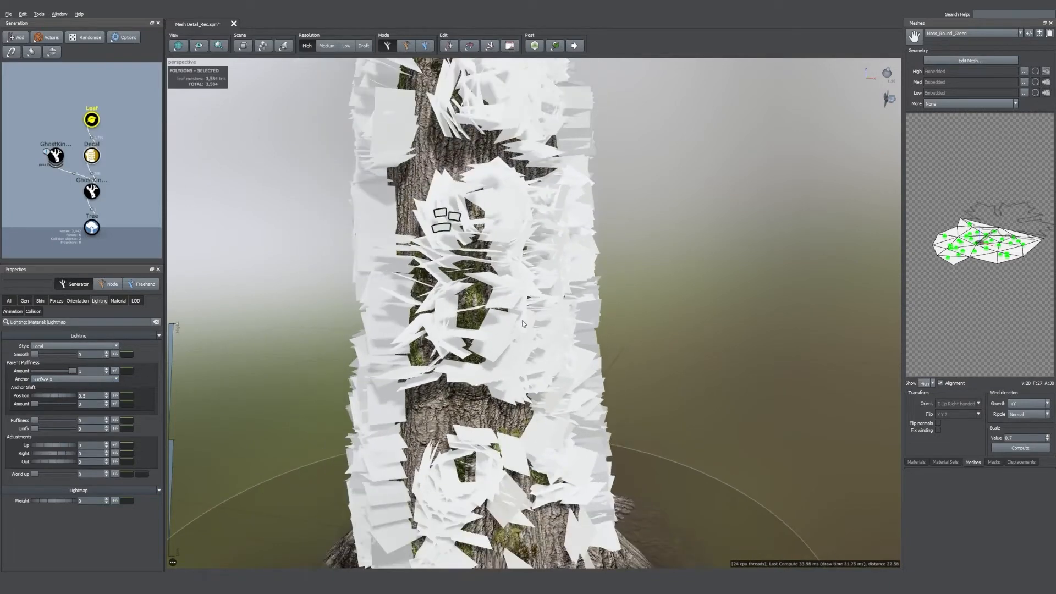
Step: Assign the Moss_Atlas material to the leaves and restrict them to the Moss_Card_01 mesh
left_click(118, 301)
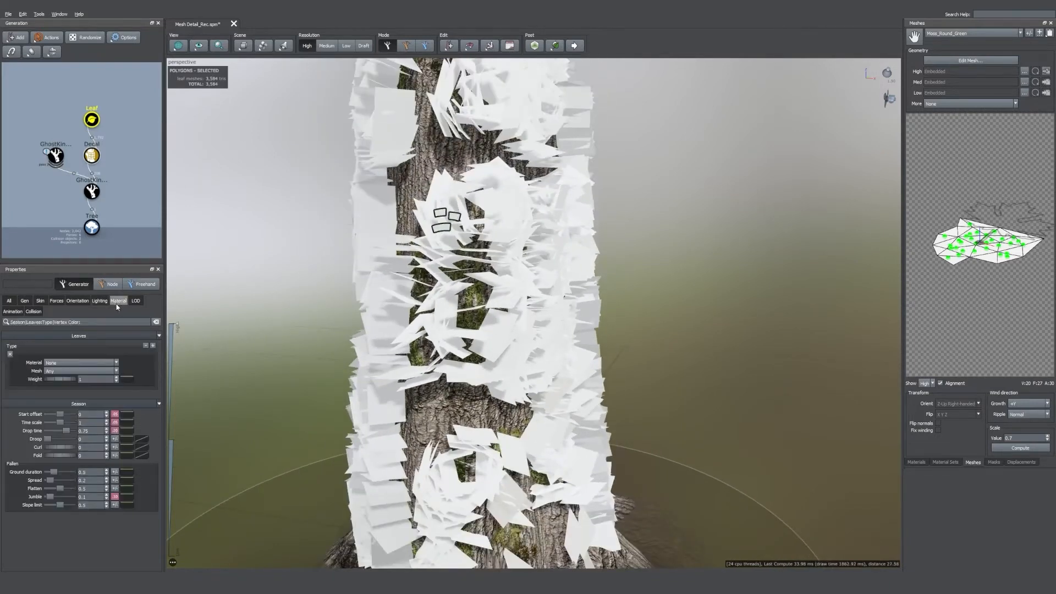
left_click(71, 364)
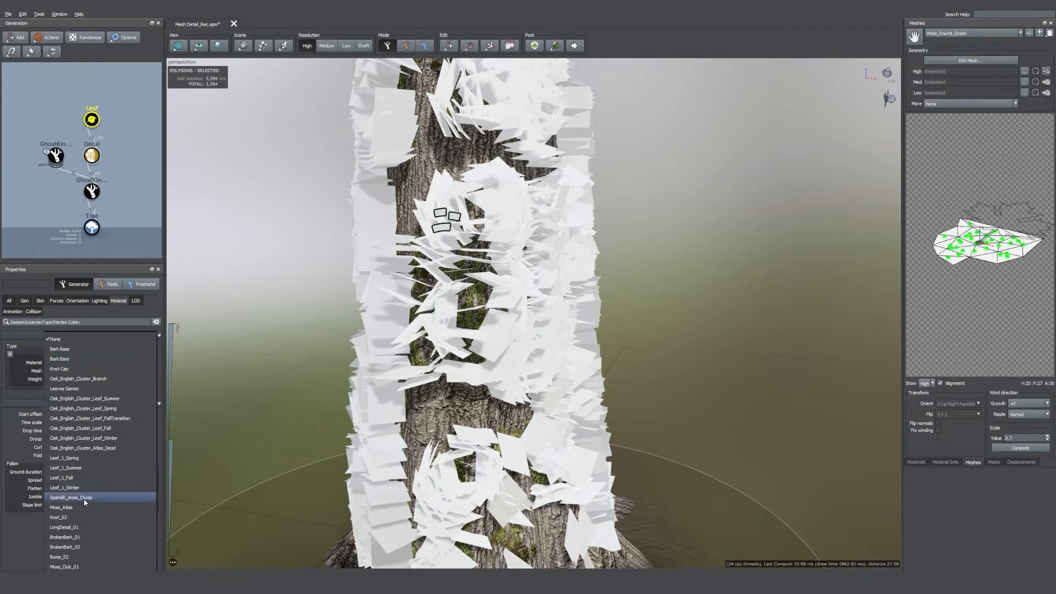
left_click(84, 498)
left_click(64, 371)
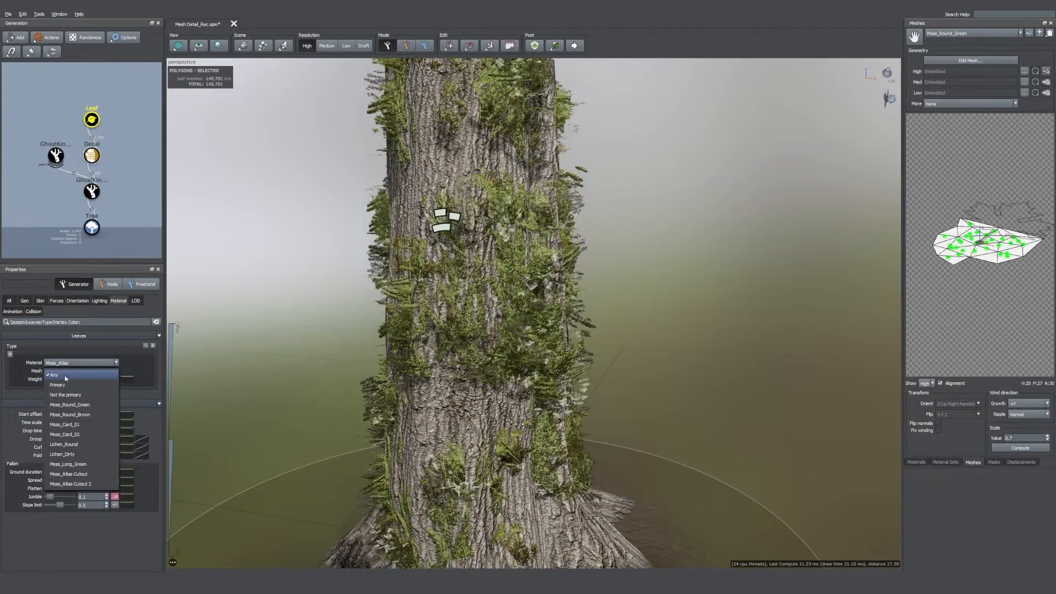
left_click(90, 424)
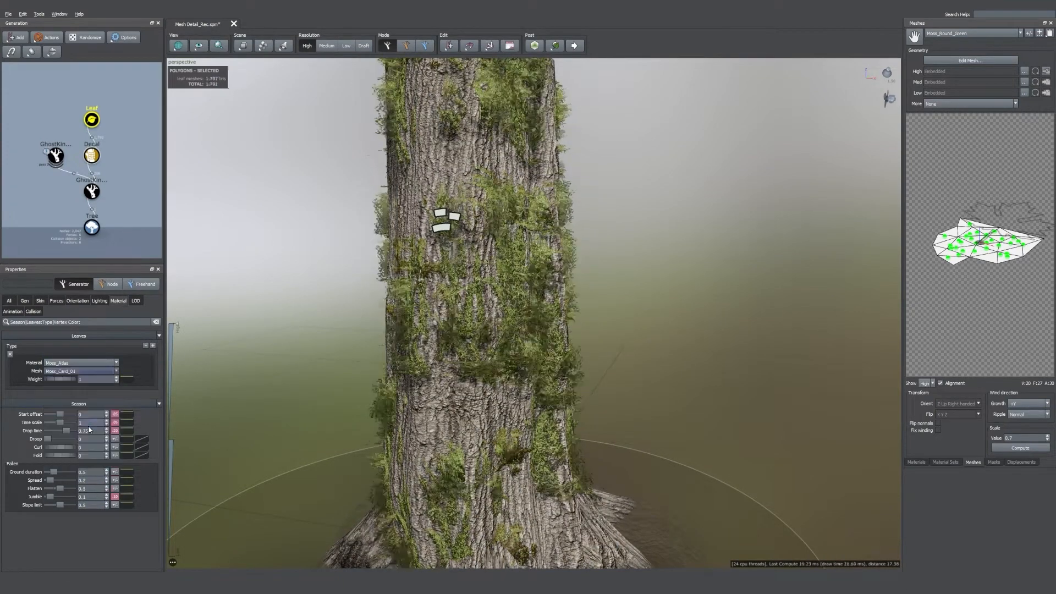
Step: Reduce the size of the moss cards growing from the decals
mouse_move(542, 244)
left_mouse_down()
mouse_move(604, 258)
mouse_move(553, 281)
mouse_move(566, 277)
left_mouse_up()
left_click(604, 257)
left_click(556, 253)
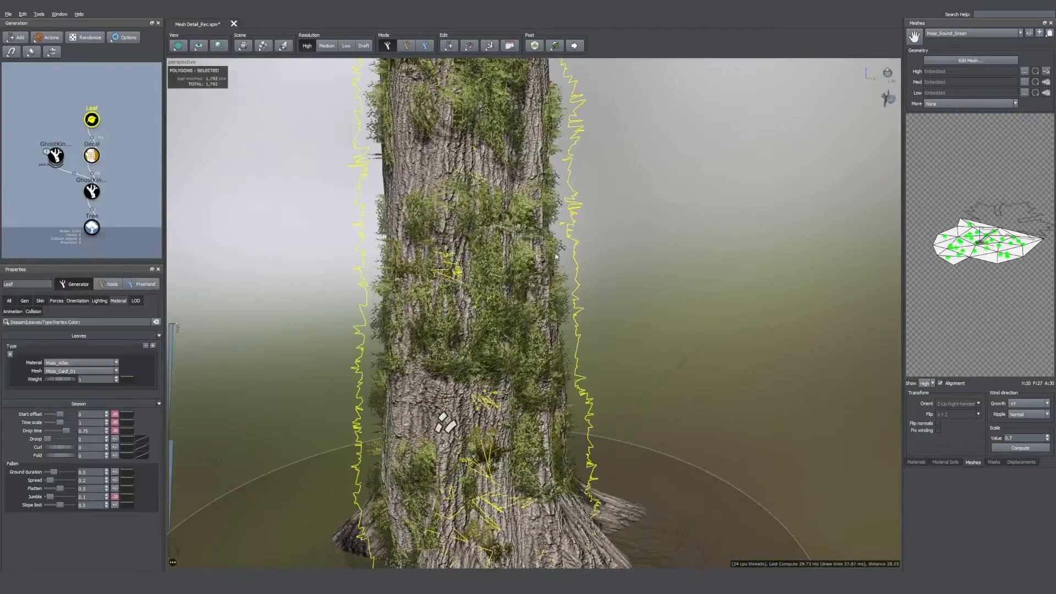
left_click(40, 301)
left_click_drag(64, 356, 53, 358)
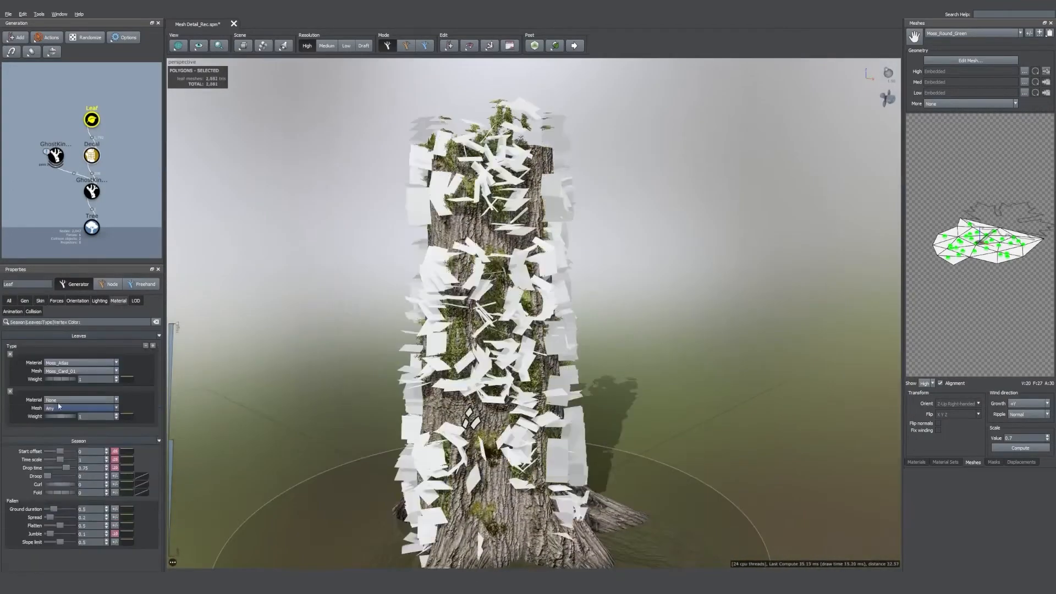
Step: Assign Moss_Atlas and the Moss_Card_02 mesh to the second leaf type with a weight of 0.2
left_click(59, 401)
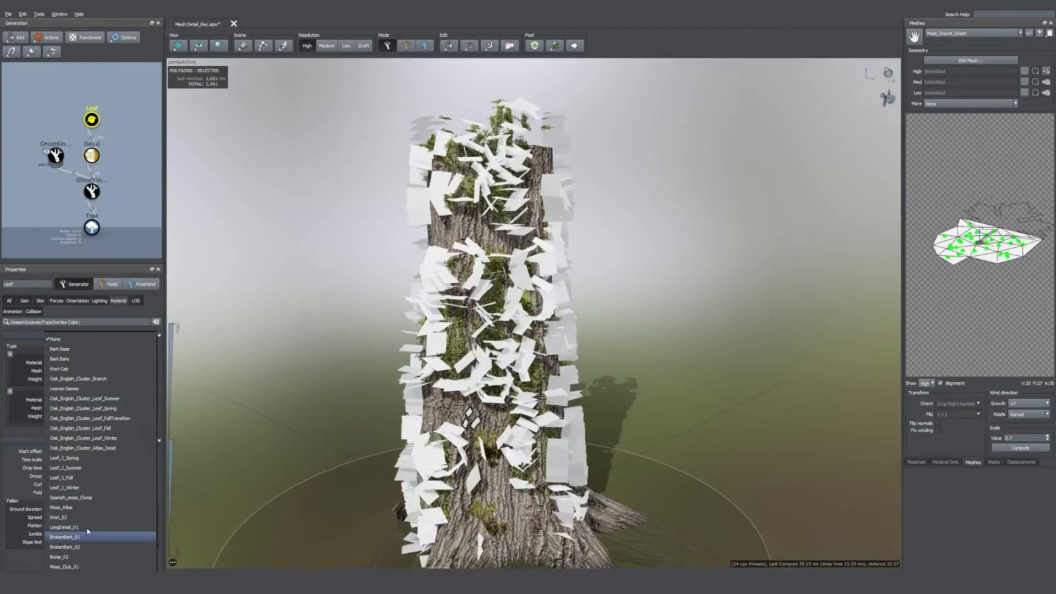
left_click(87, 539)
left_click(66, 409)
left_click(75, 446)
scroll(522, 385, "up", 3)
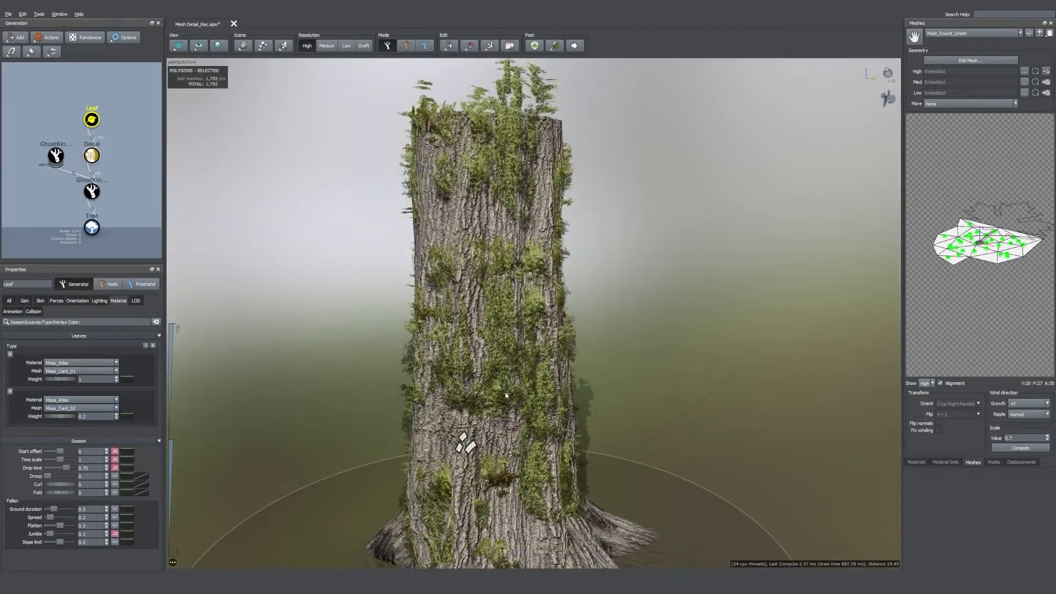
Step: Set the moss cards' Fold to about 0.406 and thin out the decals on the trunk
left_click(78, 300)
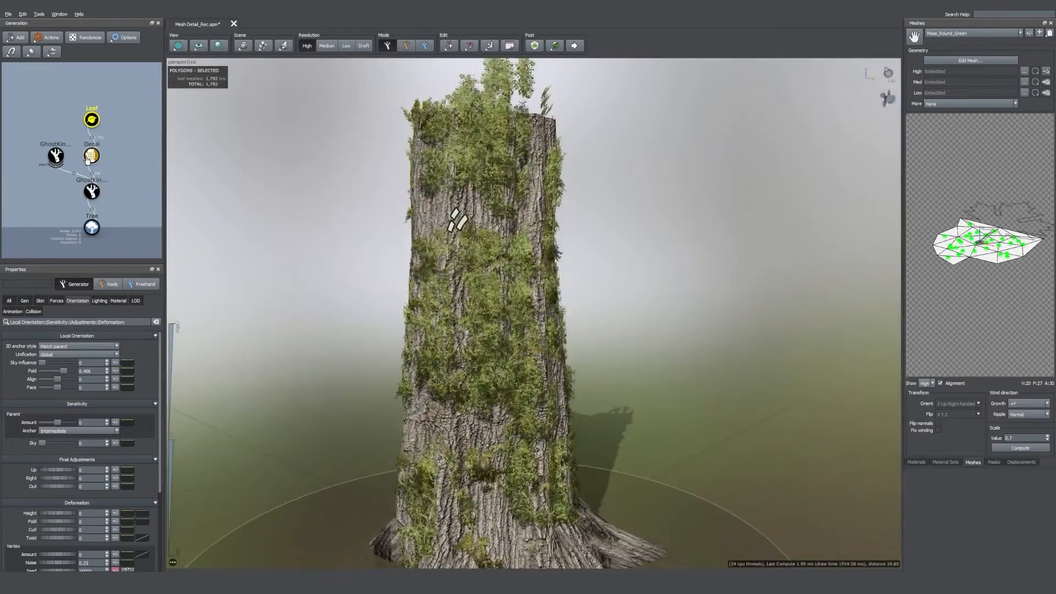
left_click(91, 156)
scroll(61, 550, "down", 3)
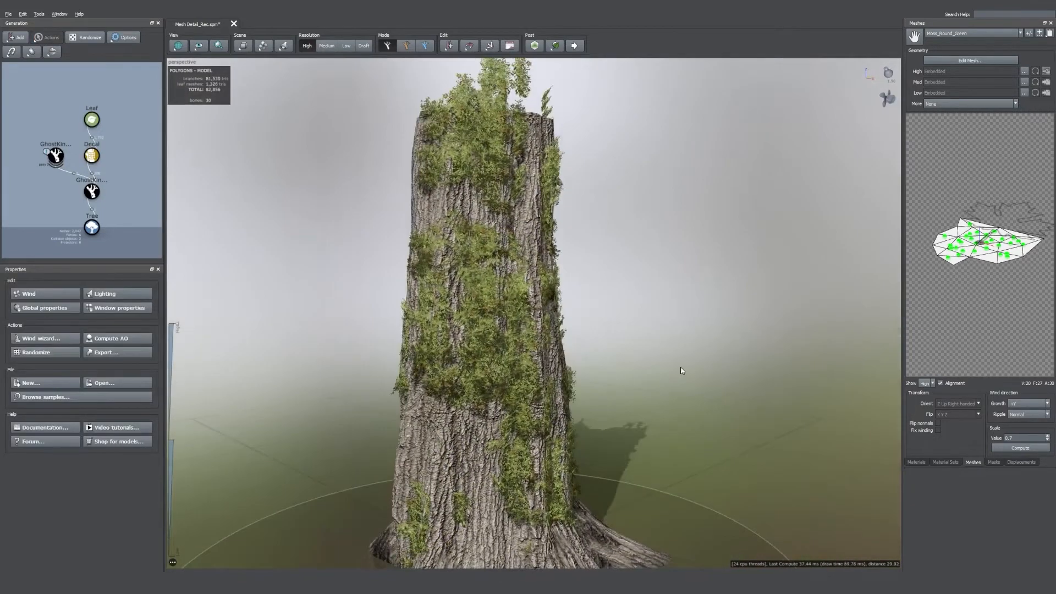
Step: Add a photogrammetry mesh detail generator and attach it to the trunk generator
middle_click_drag(127, 230, 72, 231)
right_click(88, 166)
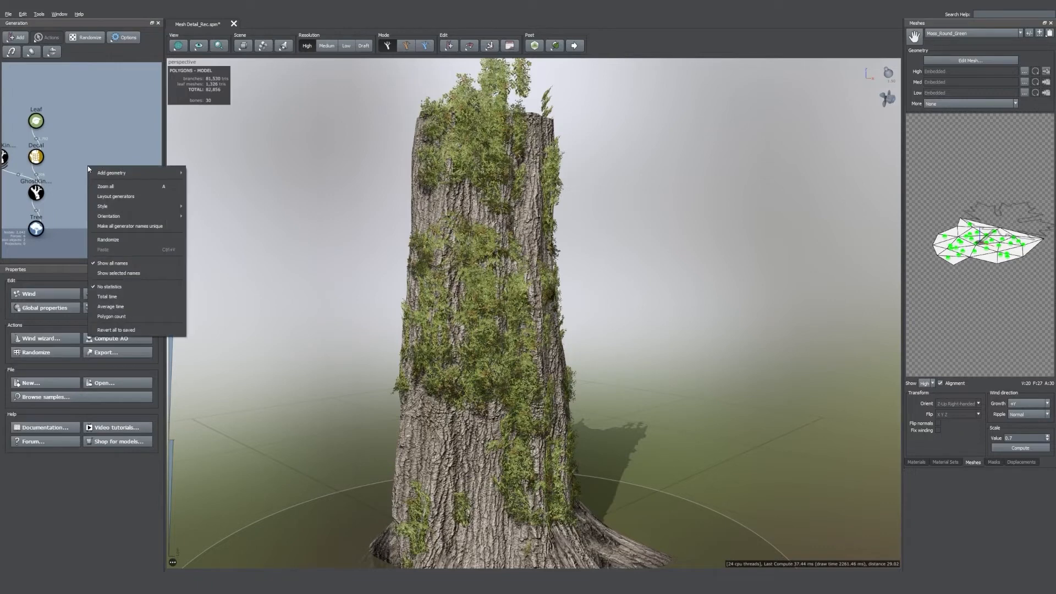
mouse_move(137, 172)
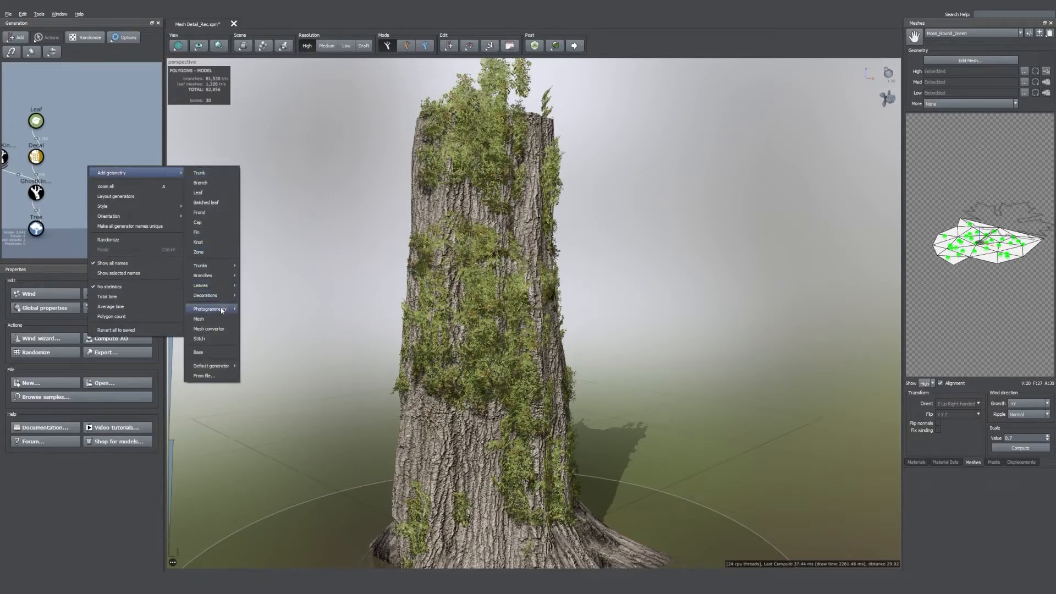
mouse_move(212, 309)
left_click(268, 368)
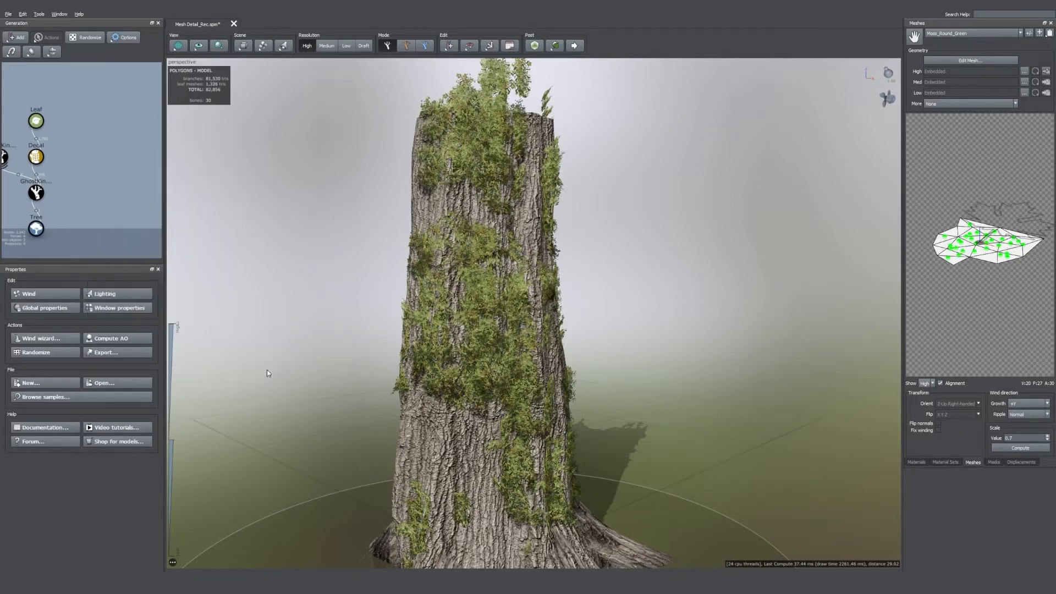
left_click_drag(109, 192, 74, 191)
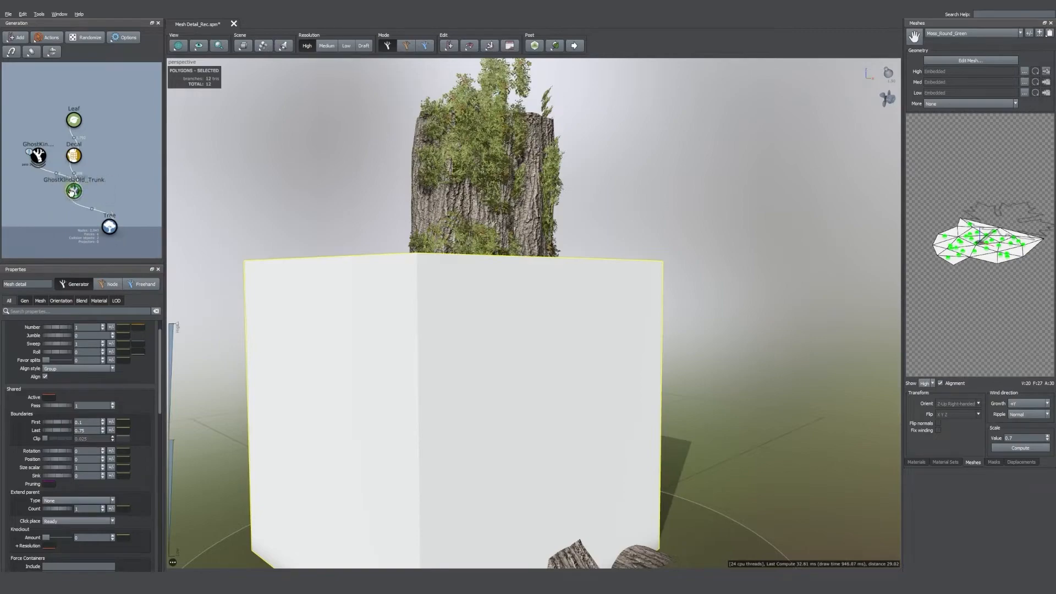
mouse_move(372, 325)
left_mouse_down()
mouse_move(460, 339)
mouse_move(546, 327)
mouse_move(374, 328)
left_mouse_up()
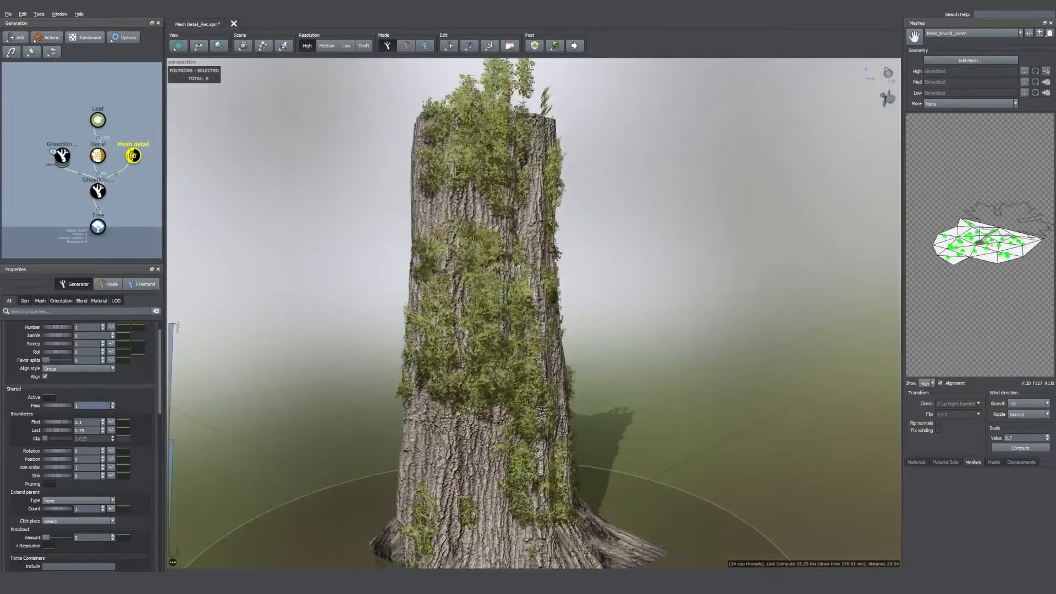
Step: Change the mesh detail's generation mode to Interval so the pieces distribute along the trunk
scroll(29, 324, "up", 1)
left_click(72, 335)
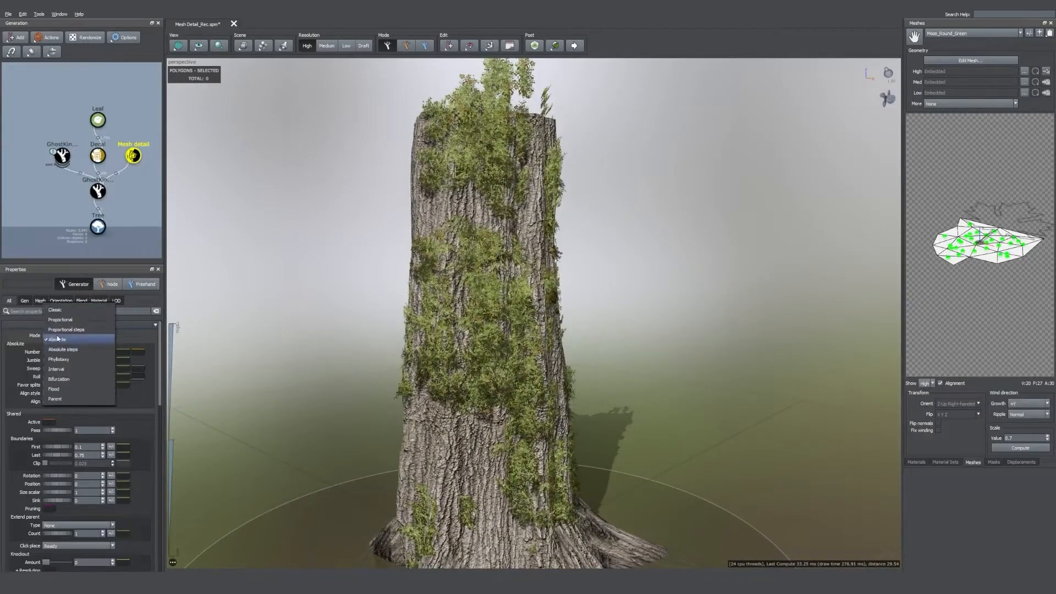
left_click(58, 370)
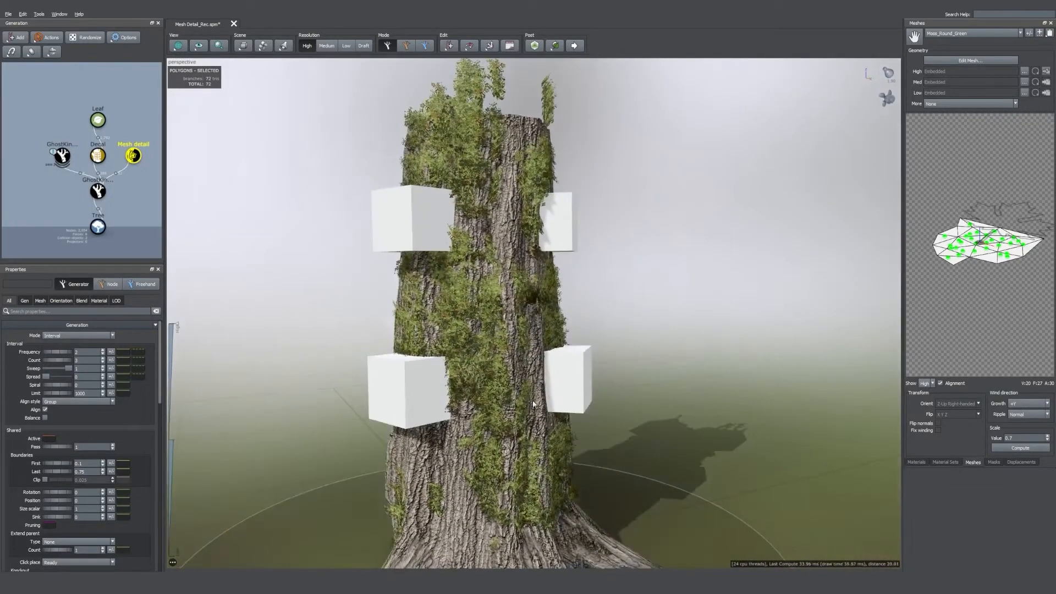
middle_click_drag(533, 404, 531, 398)
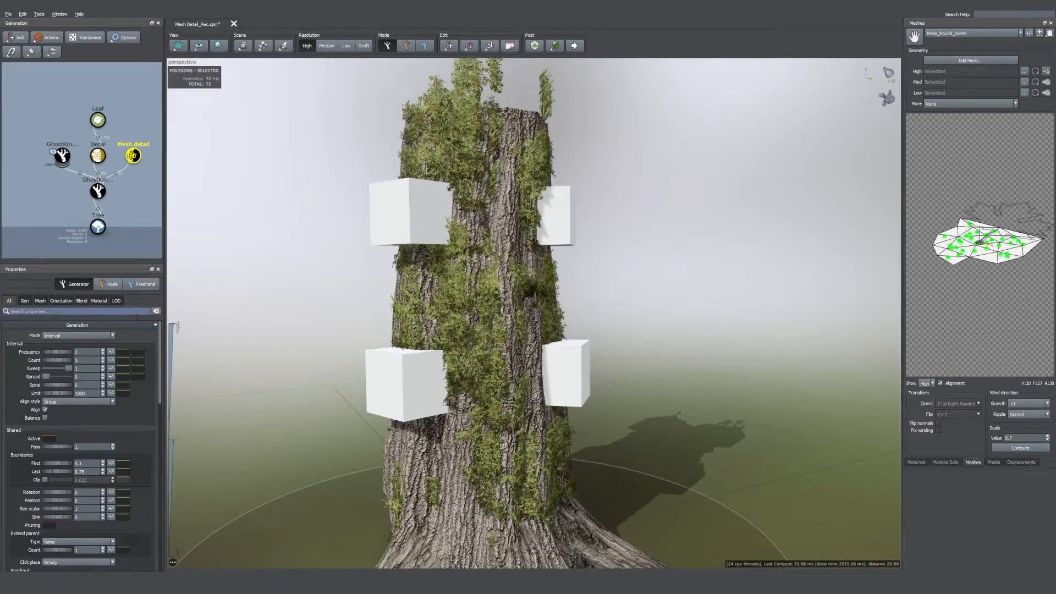
Step: Assign the LongDetail_01 material to the mesh detail pieces
left_click(99, 300)
left_click(86, 352)
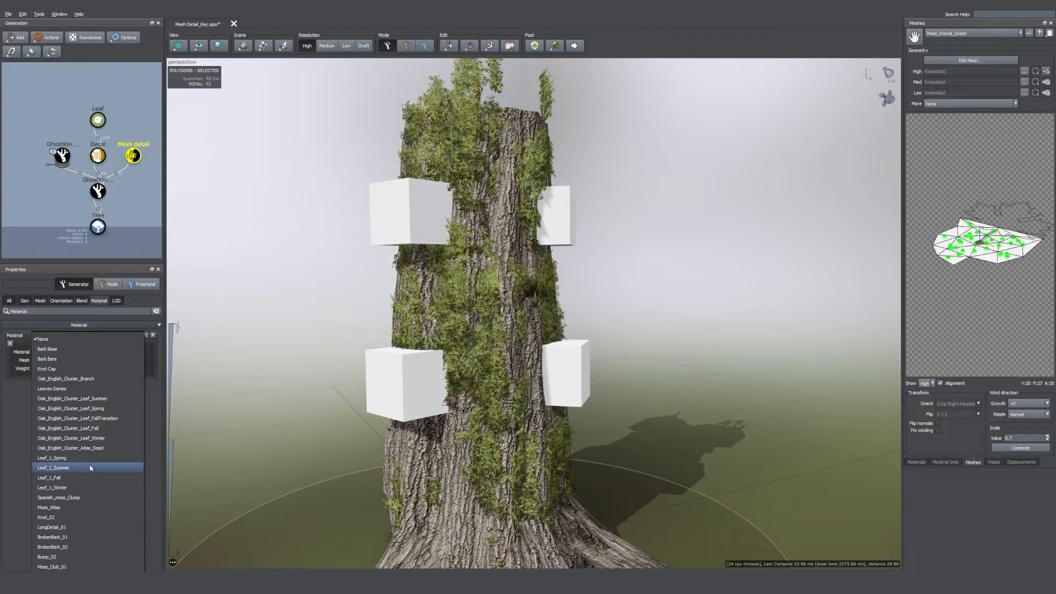
left_click(84, 527)
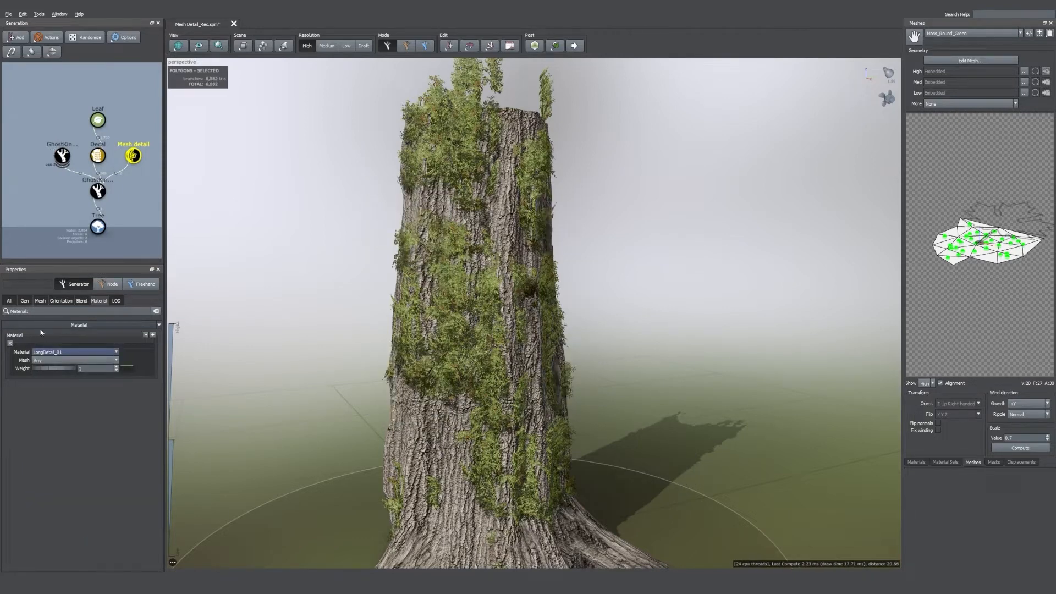
Step: Set the mesh detail's % of parent scale to 2
left_click(41, 301)
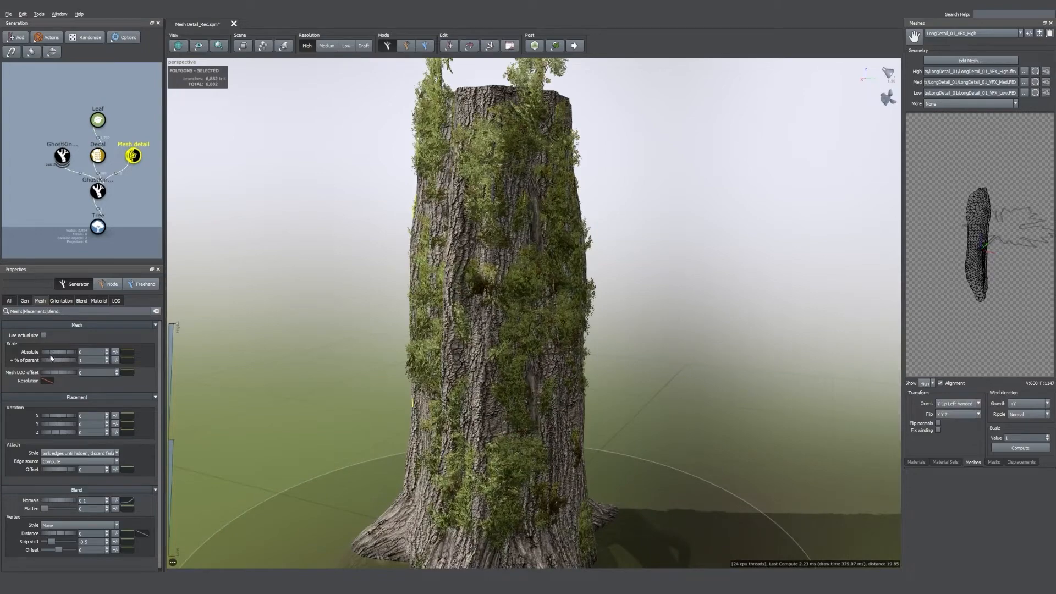
left_click_drag(54, 362, 95, 367)
left_click_drag(634, 333, 552, 239)
Step: Examine the LongDetail_01_VFX_High mesh's orientation setting and how the detail pieces sit on the trunk
left_click_drag(982, 248, 1008, 278)
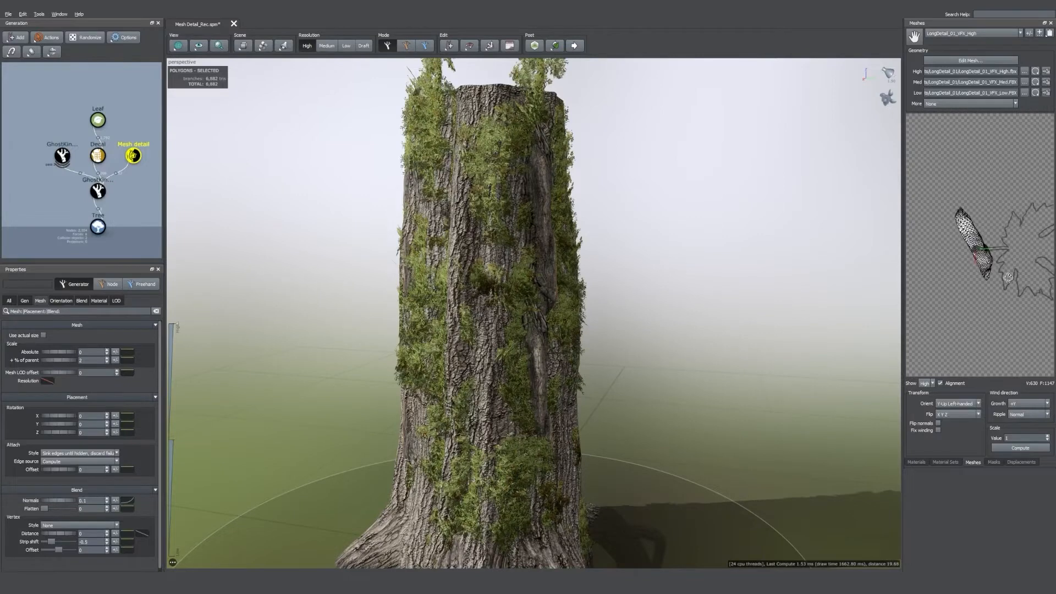
left_click(960, 405)
left_click(973, 406)
left_click_drag(1005, 252, 985, 255)
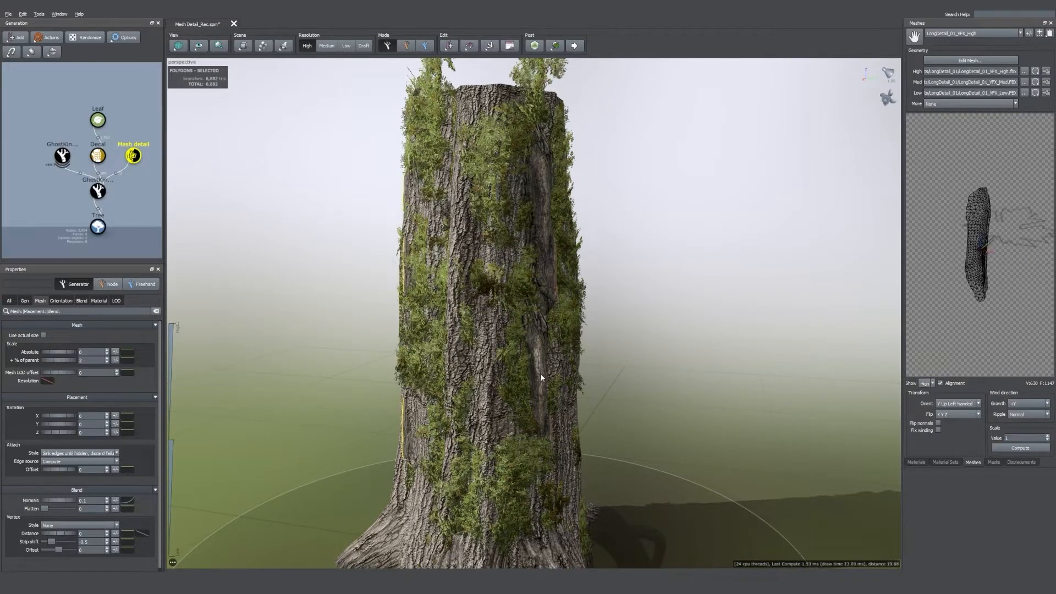
left_click_drag(542, 380, 579, 380)
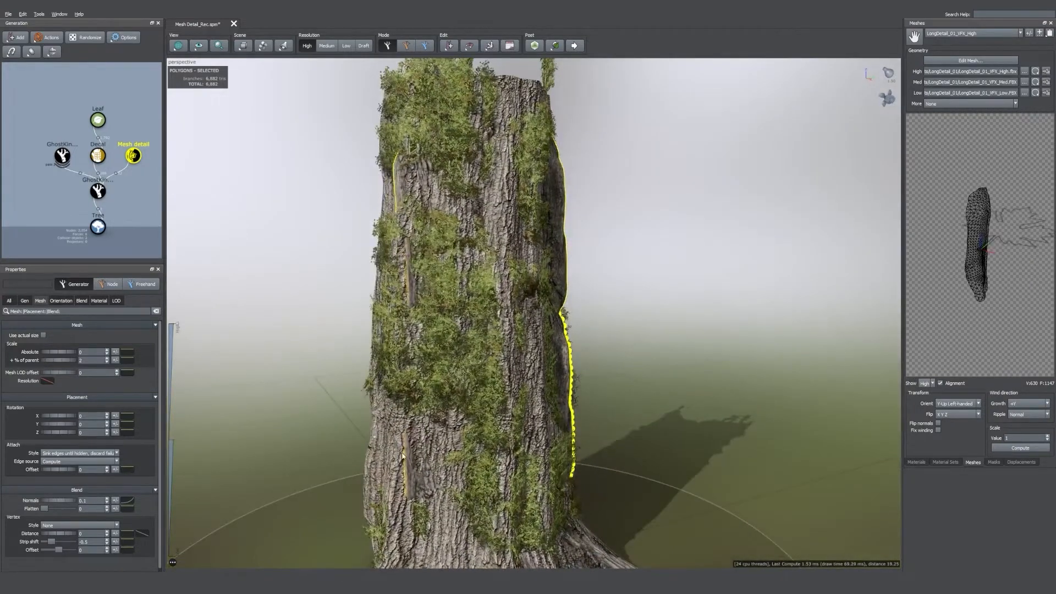
Step: Change the mesh detail's attach style to Wrap so the pieces conform to the trunk surface
scroll(414, 477, "down", 3)
left_click_drag(414, 476, 426, 475)
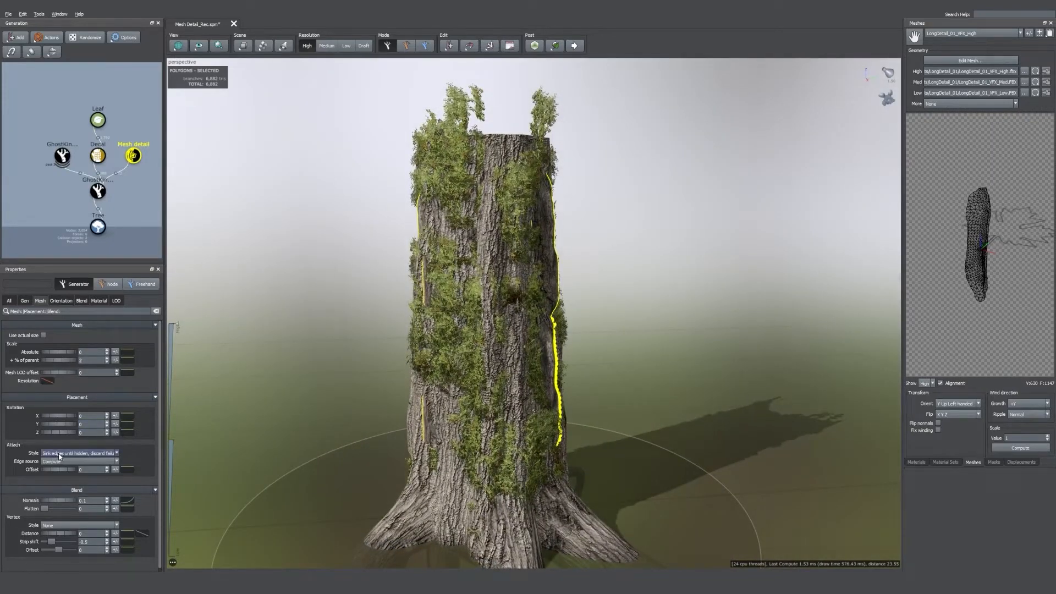
left_click(96, 455)
left_click(76, 476)
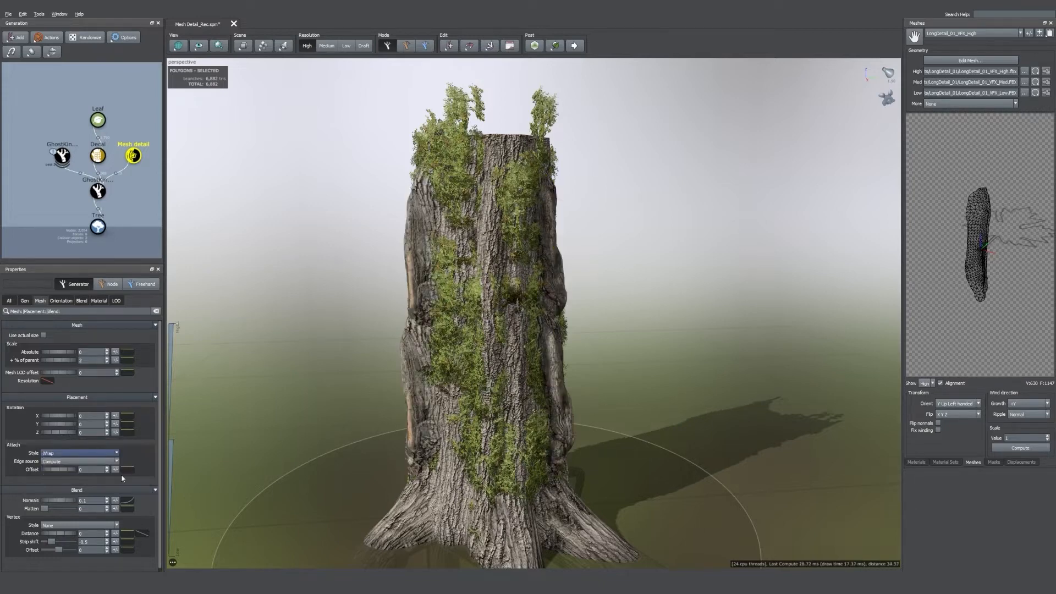
mouse_move(473, 411)
left_mouse_down()
mouse_move(511, 420)
mouse_move(466, 410)
left_mouse_up()
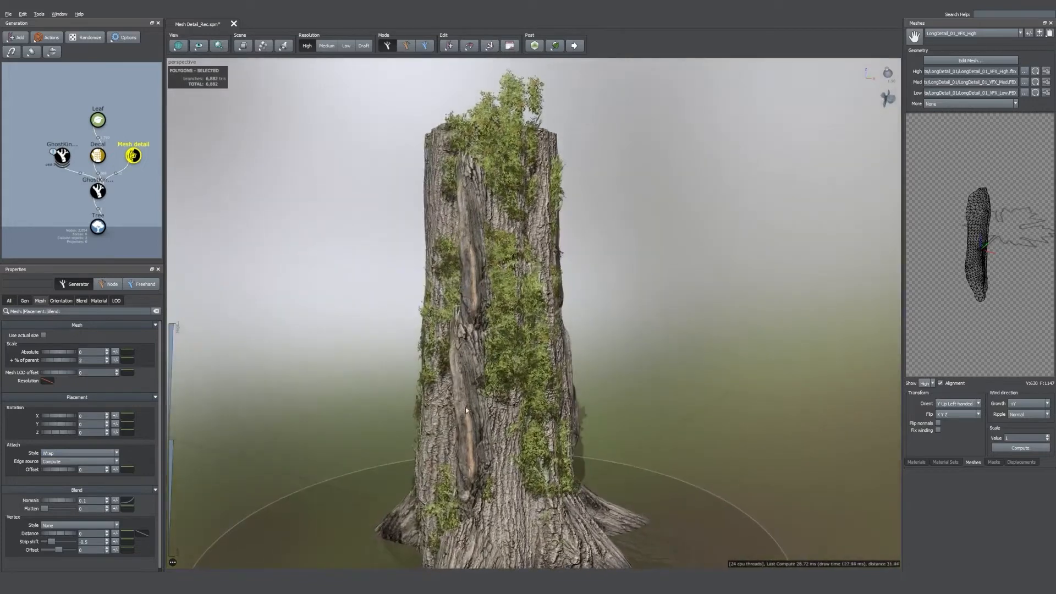
left_click_drag(495, 411, 470, 407)
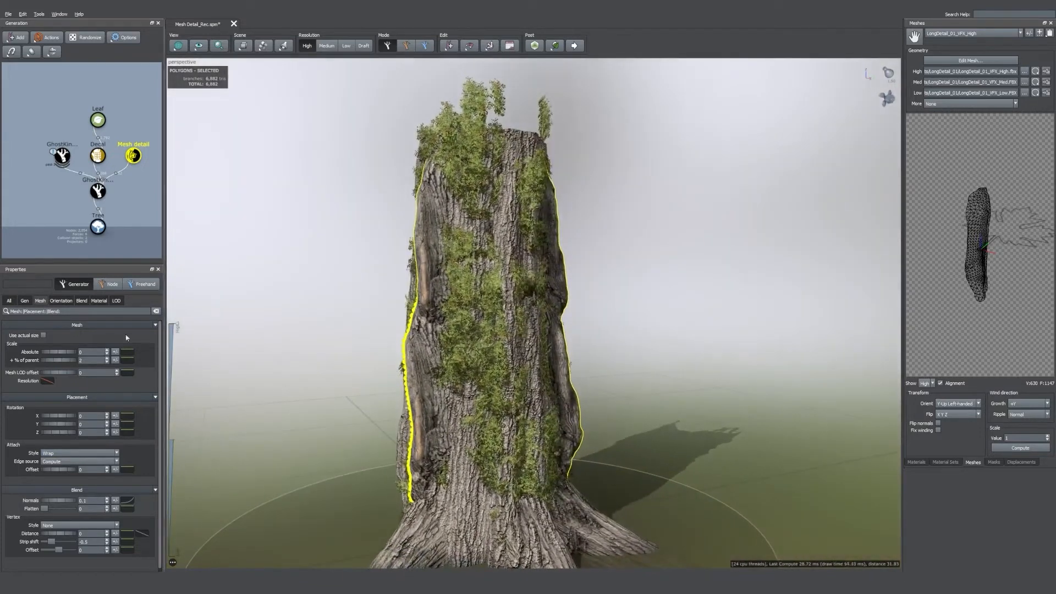
Step: Set the mesh detail's % of parent scale to 1.83 and its Y placement rotation to -0.04
left_click_drag(73, 362, 66, 364)
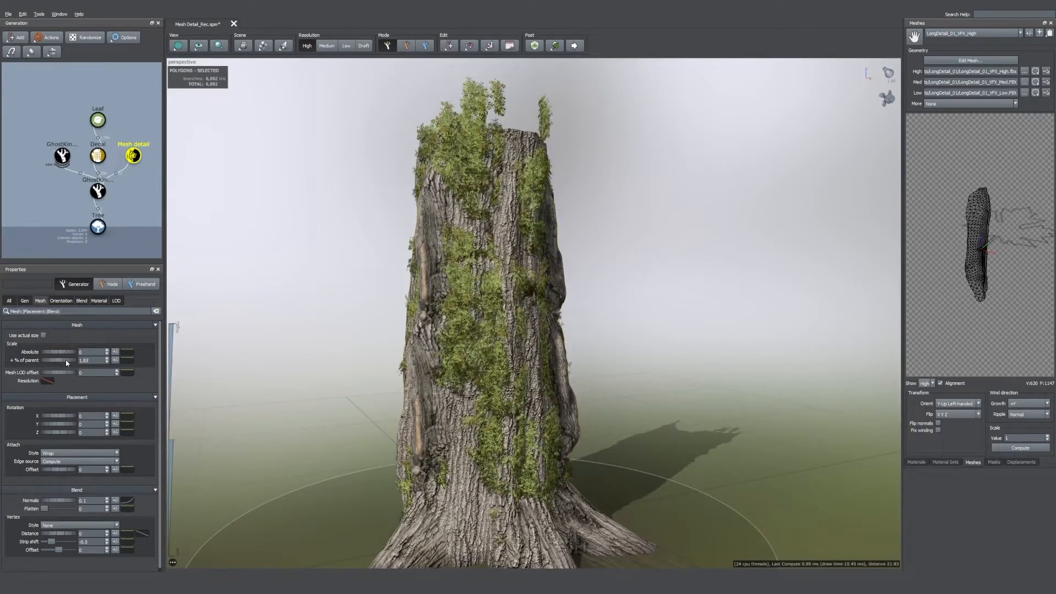
left_click_drag(345, 346, 345, 346)
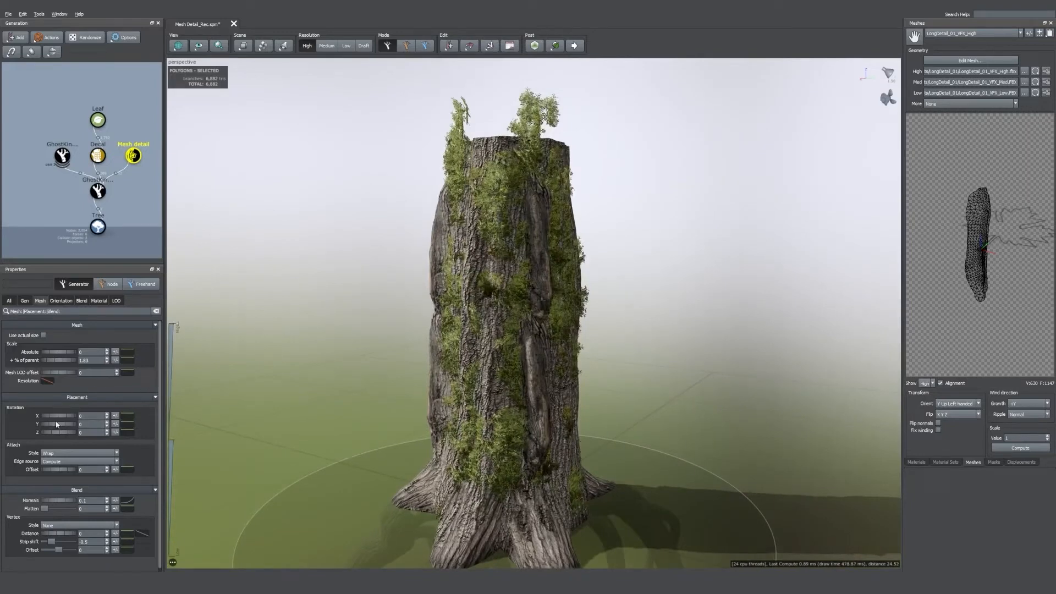
left_click_drag(67, 426, 65, 424)
left_click_drag(529, 416, 484, 433)
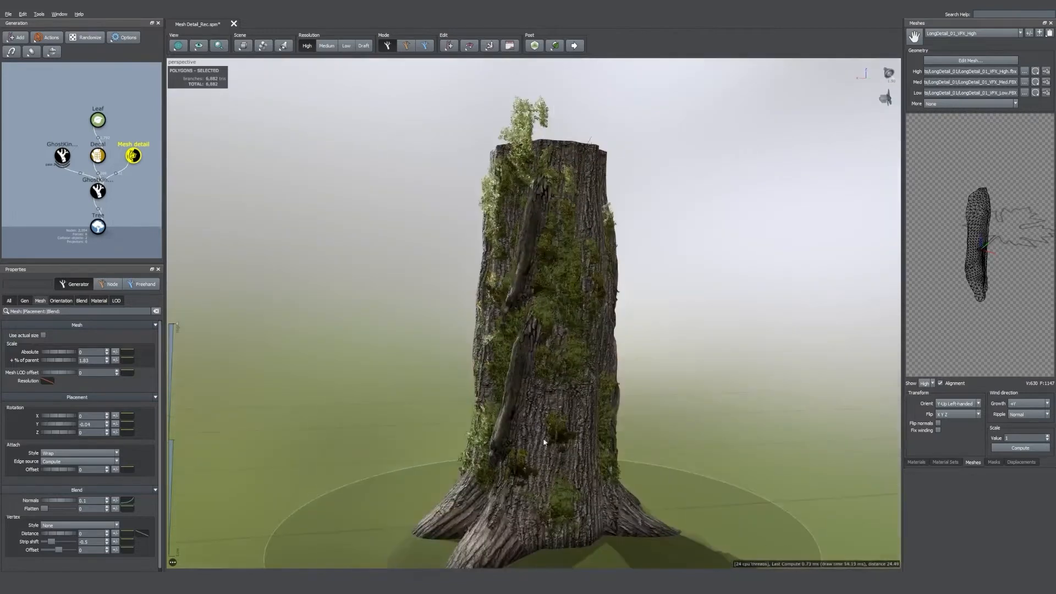
Step: Set the trunk's UV mapping twist amount to 0.07 so the bark follows the slanted mesh pieces
left_click(484, 432)
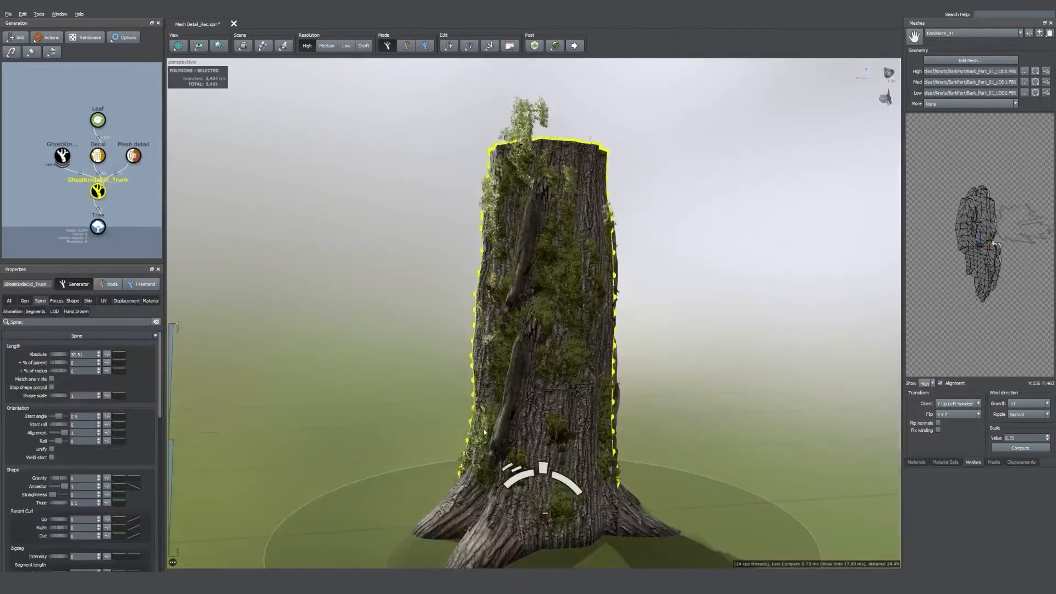
left_click(103, 301)
left_click_drag(65, 444, 85, 445)
left_click_drag(380, 363, 552, 351)
left_click_drag(568, 414, 553, 287)
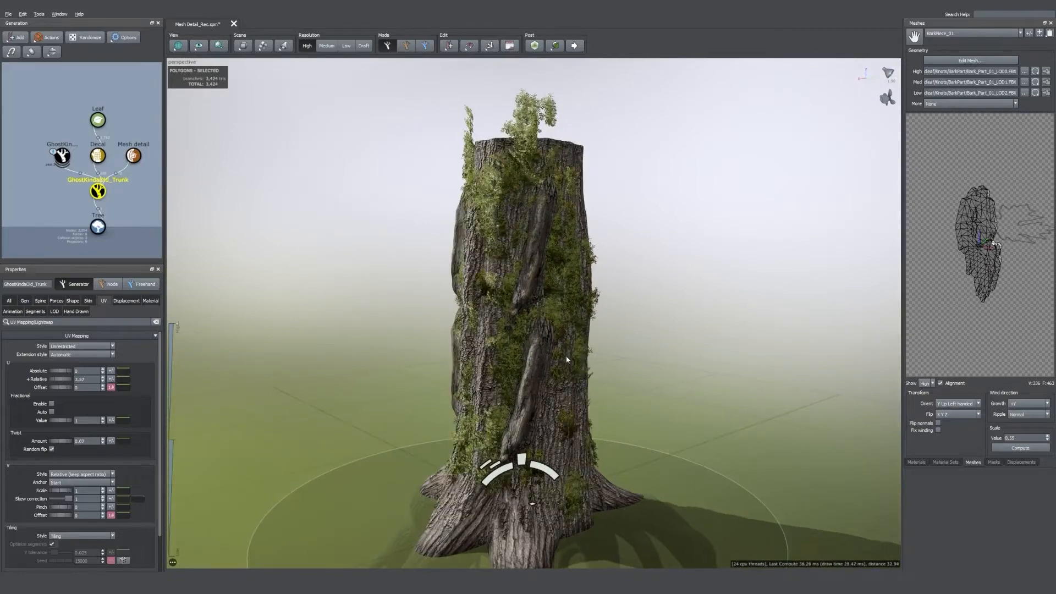
Step: Set the mesh detail's Y placement rotation to -0.02 and its attach offset to -0.06
left_click(521, 298)
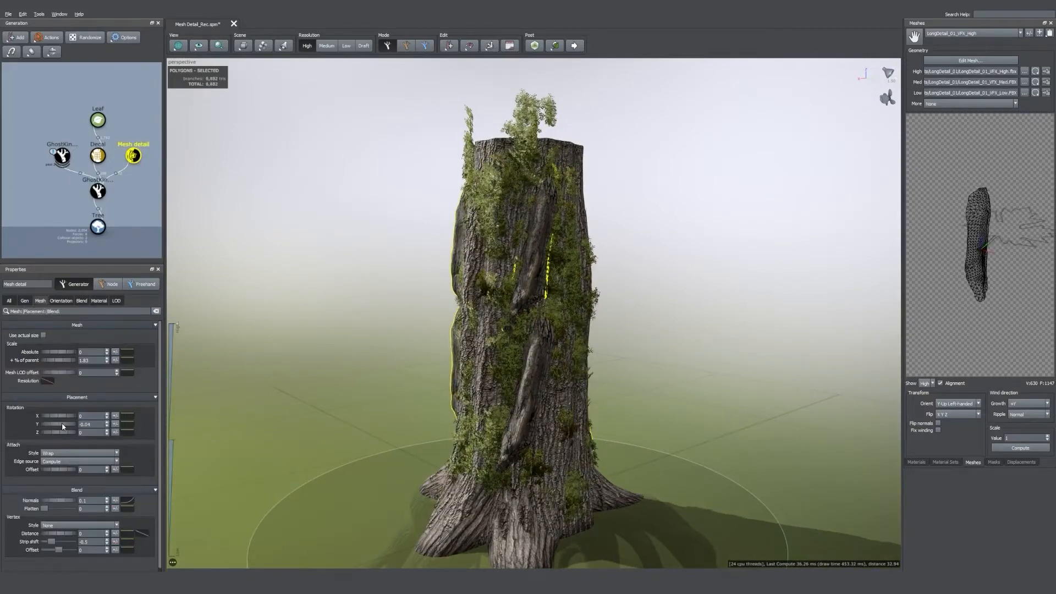
left_click_drag(65, 428, 65, 429)
left_click_drag(532, 338, 587, 324)
left_click_drag(471, 221, 493, 347)
scroll(492, 347, "up", 2)
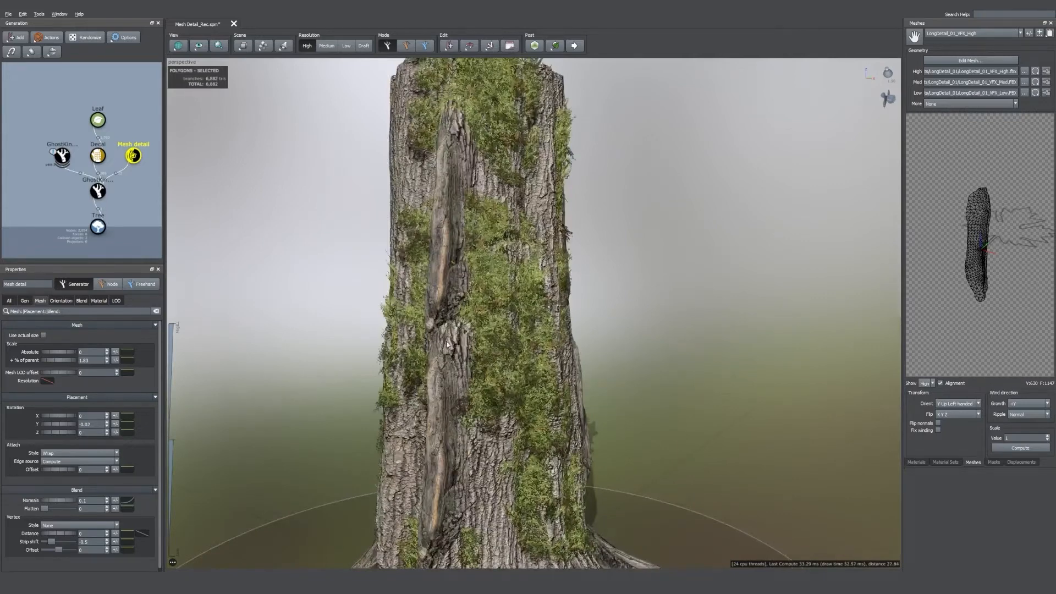
left_click_drag(461, 355, 447, 354)
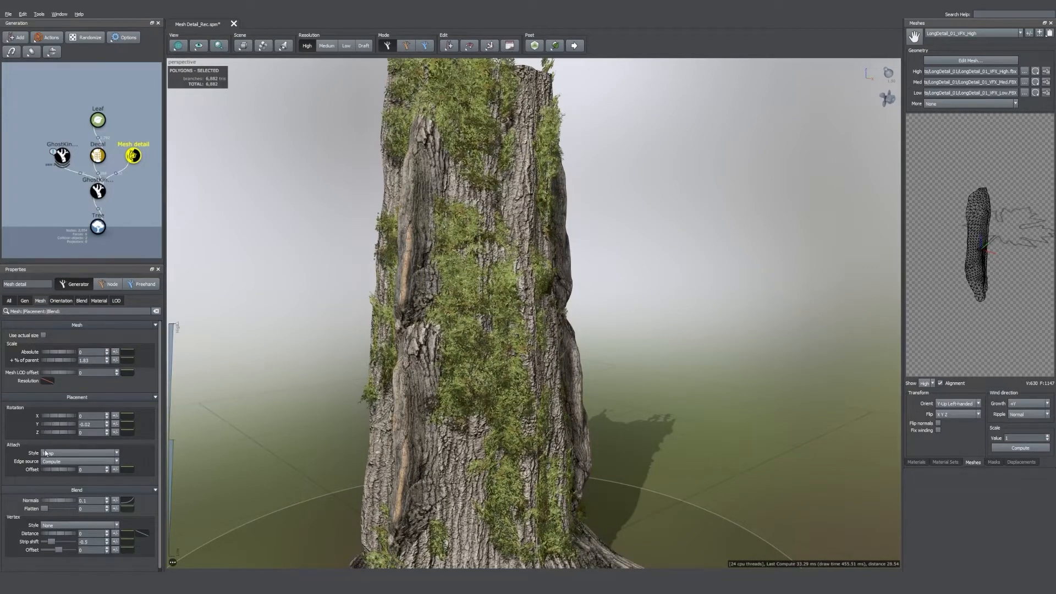
left_click_drag(62, 471, 60, 471)
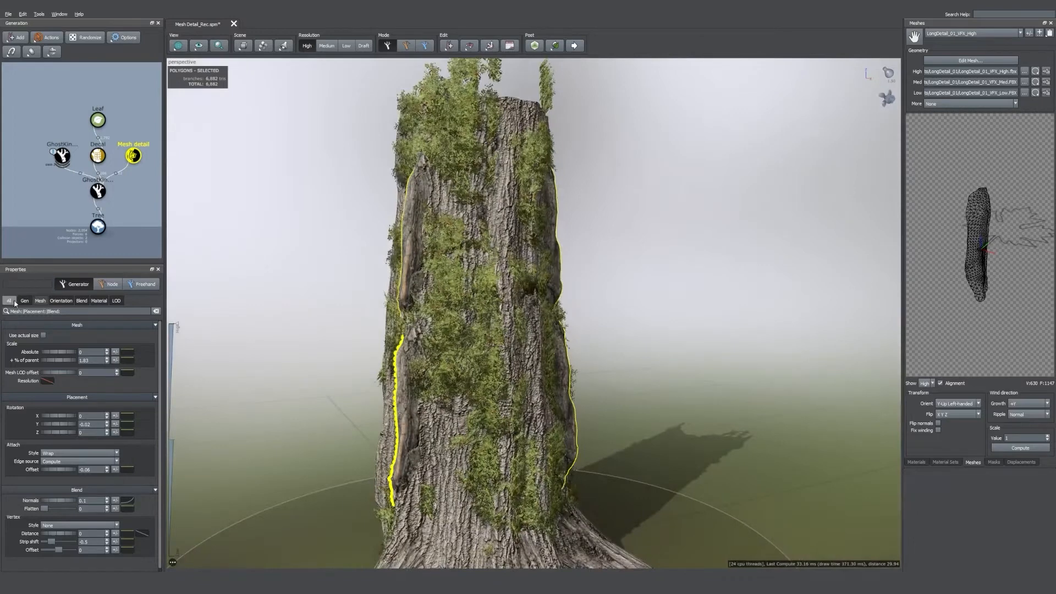
Step: Stagger the mesh detail pieces around the trunk with interval spread and spiral, and add variance to their % of parent scale
left_click(13, 302)
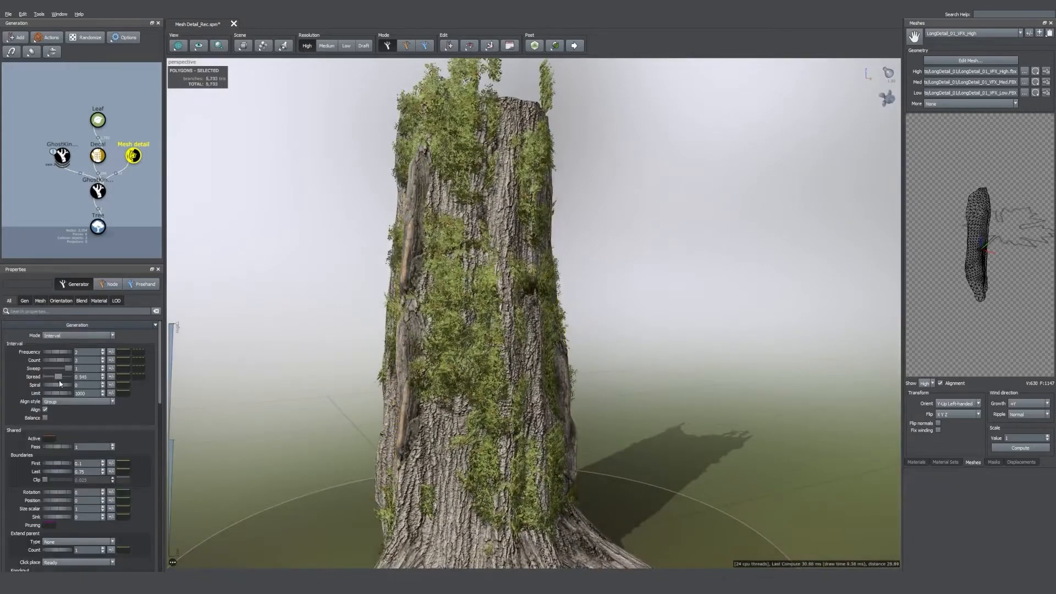
left_click_drag(57, 385, 99, 388)
mouse_move(286, 352)
left_mouse_down()
mouse_move(495, 330)
mouse_move(292, 344)
left_mouse_up()
left_click(41, 300)
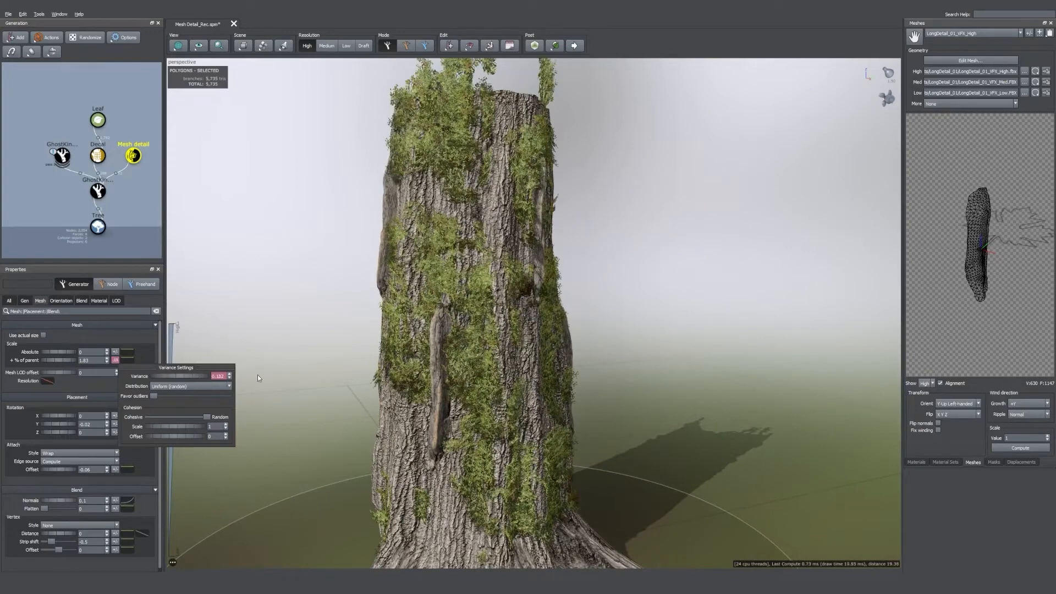
left_click(104, 236)
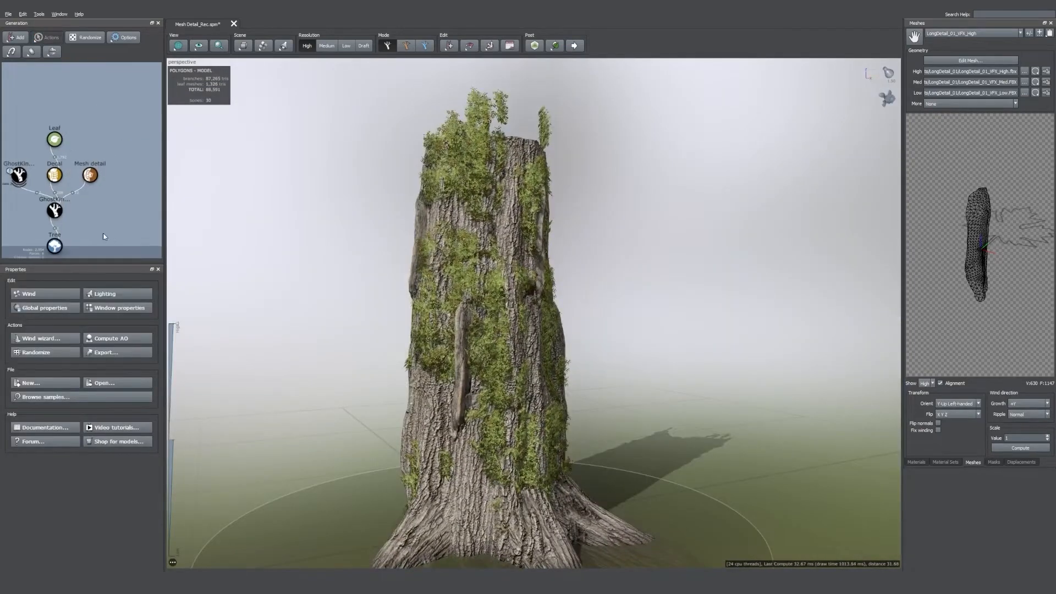
Step: Rename the mesh detail generator LongDetail and the decal generator Moss
left_click(91, 176)
key("F2")
type("LongDetail")
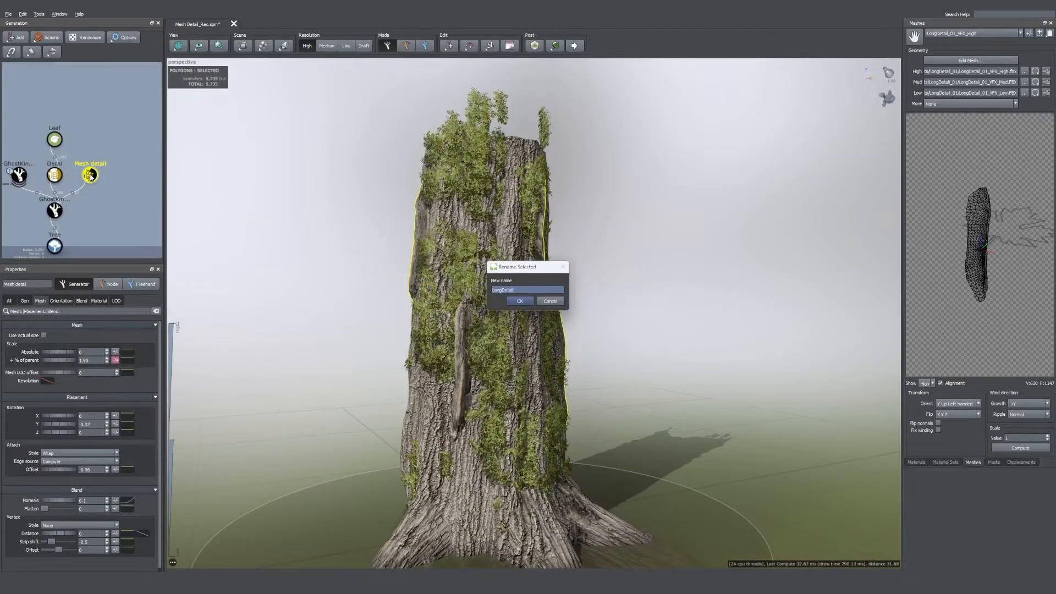
key("Return")
left_click(45, 177)
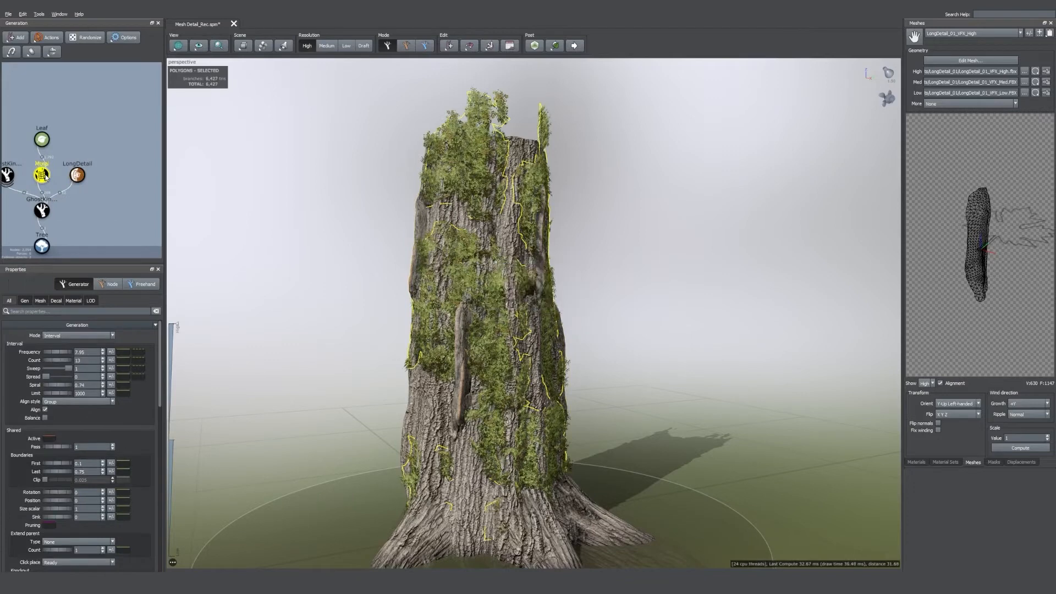
left_click(153, 188)
Step: Add a second photogrammetry mesh detail generator to the trunk and name it Knot
left_click(41, 210)
right_click(100, 200)
mouse_move(131, 207)
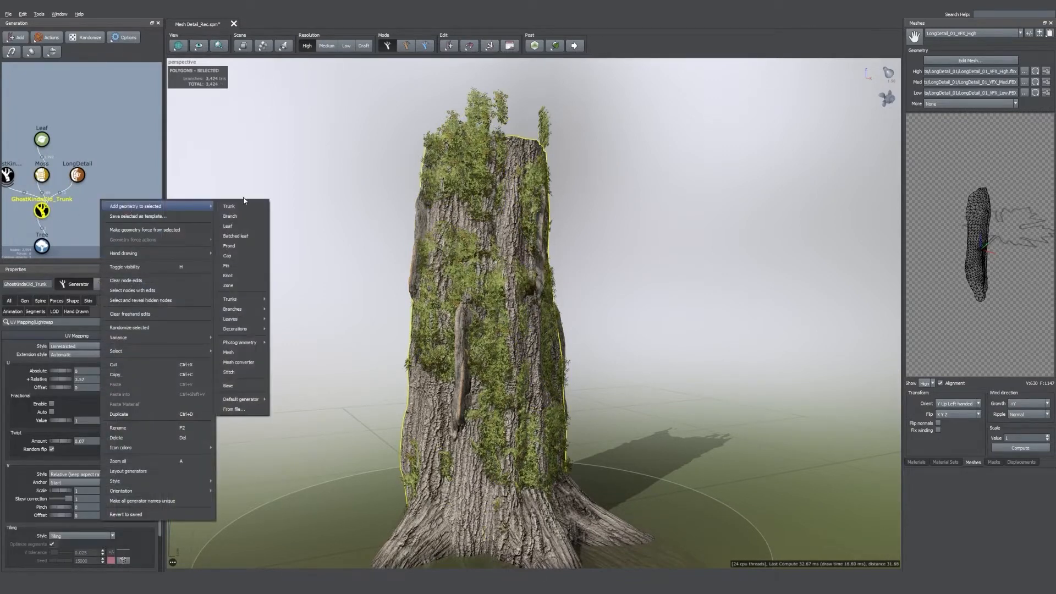
mouse_move(248, 342)
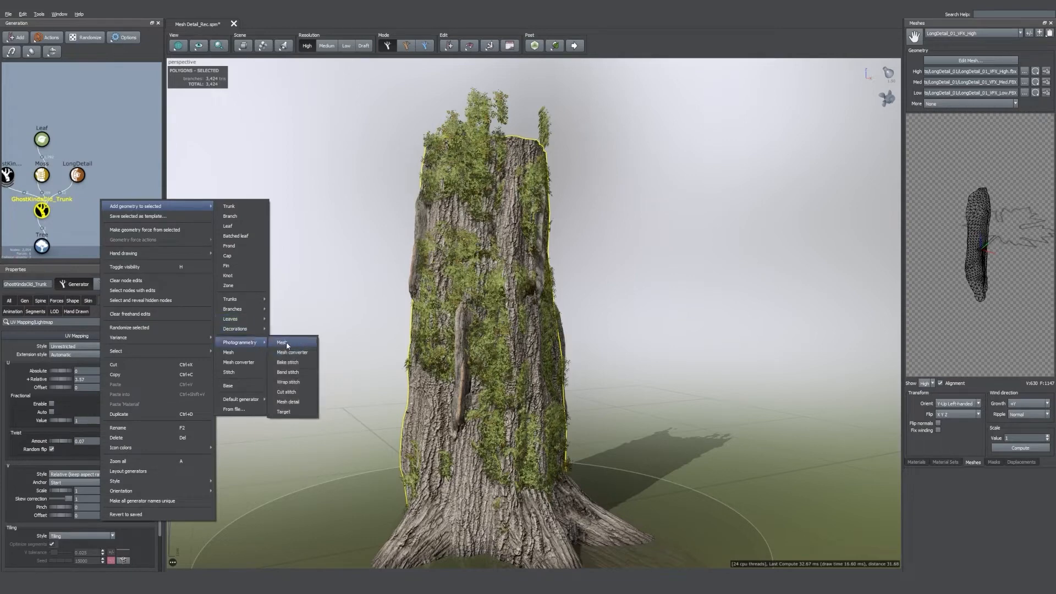
left_click(287, 403)
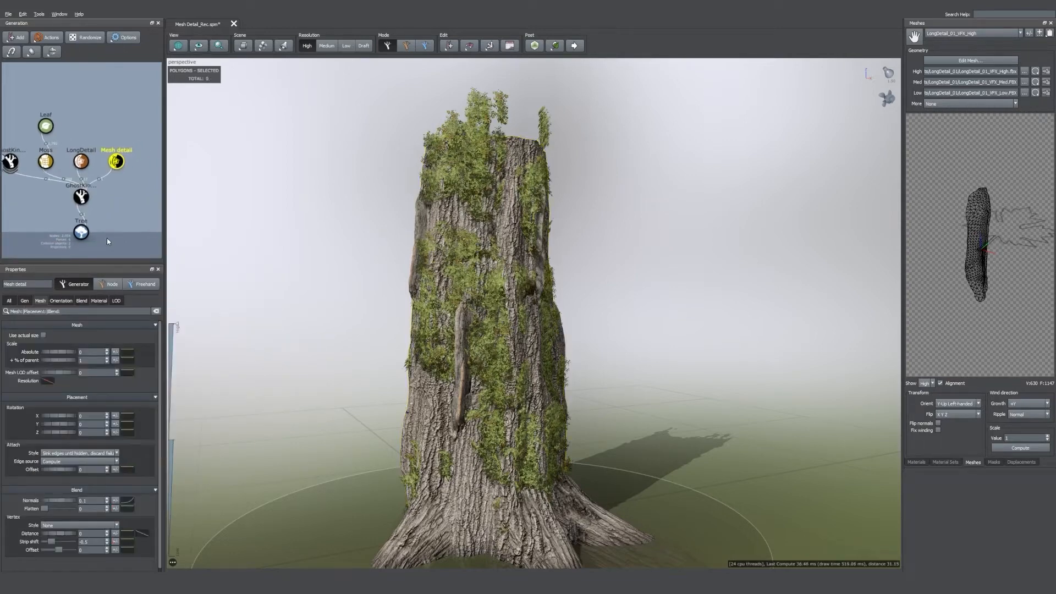
key("F2")
key("Return")
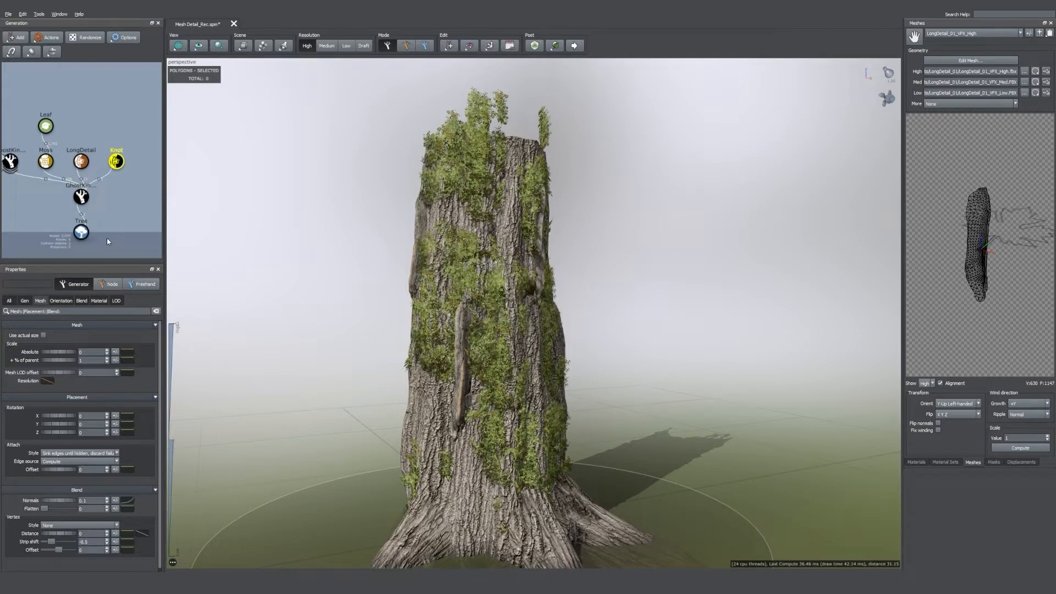
Step: Set the Knot generator's generation mode to Interval
left_click(9, 301)
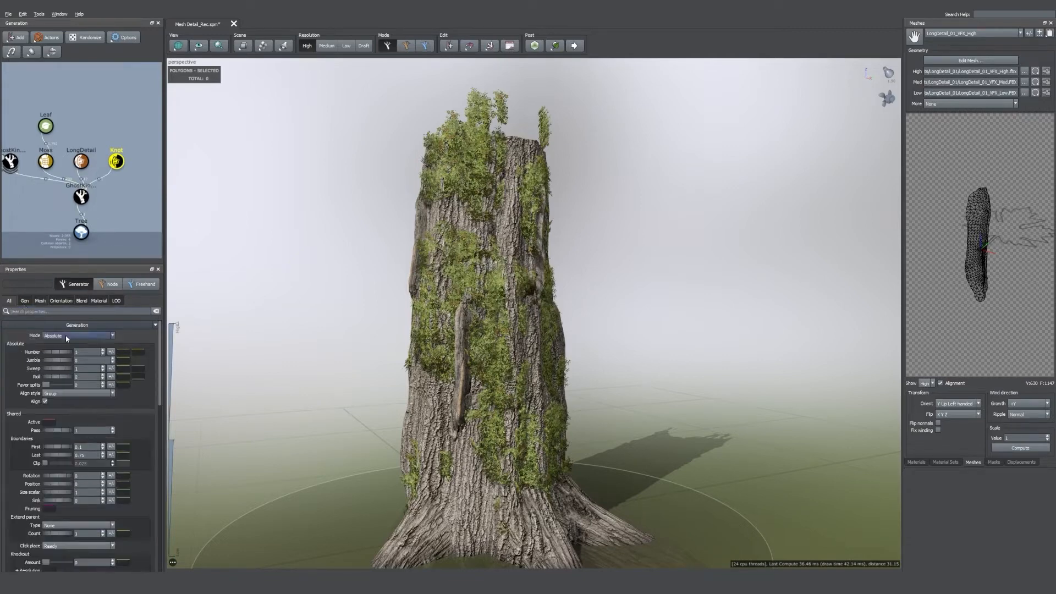
left_click(67, 338)
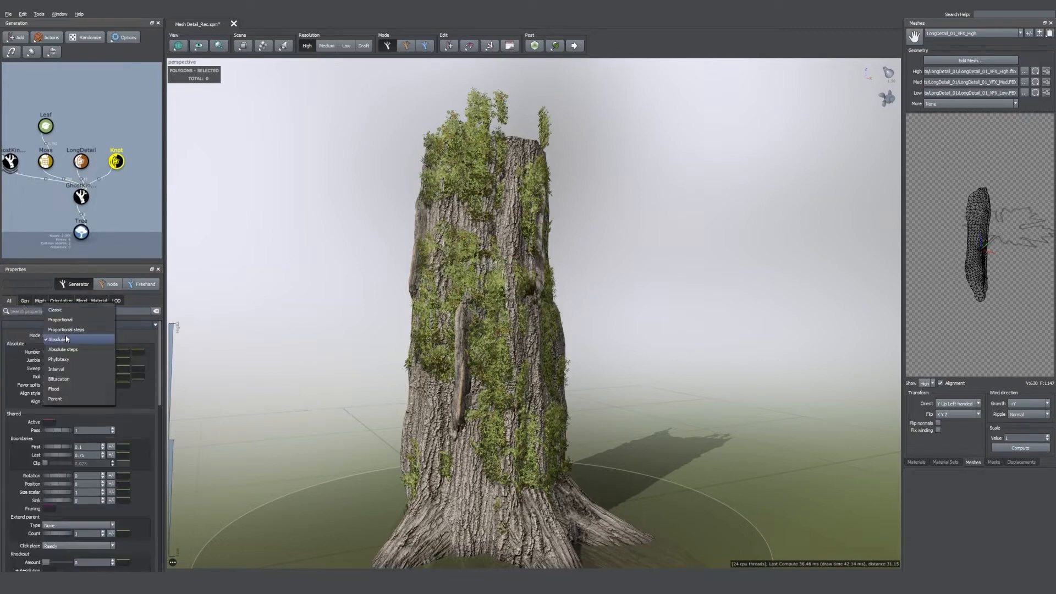
left_click(69, 369)
scroll(435, 360, "up", 5)
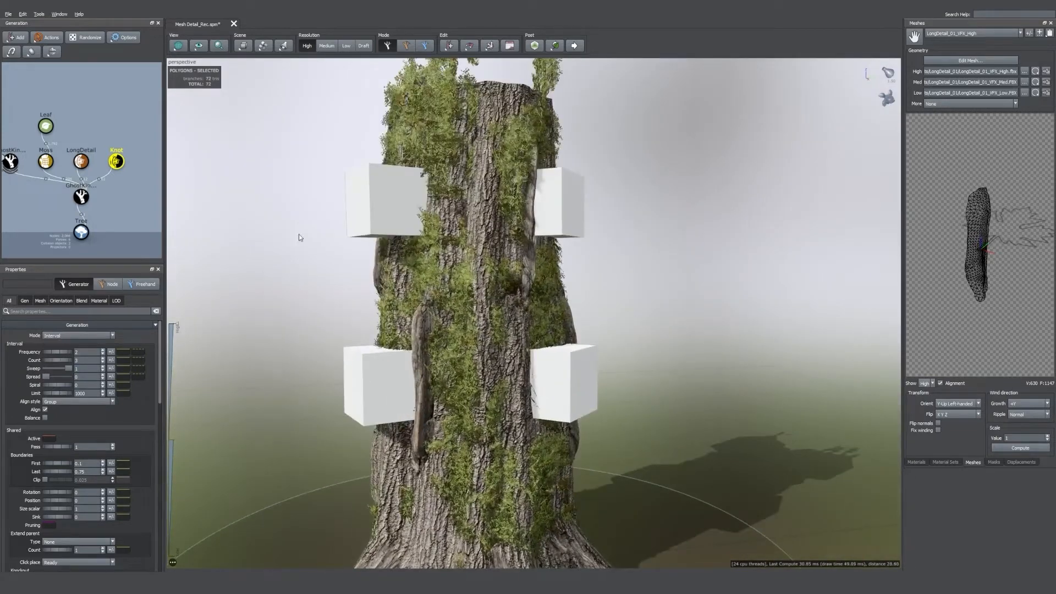
Step: Hide the Leaf and Moss generators, and assign the Knot_02 material to the Knot generator
left_click_drag(39, 117, 57, 160)
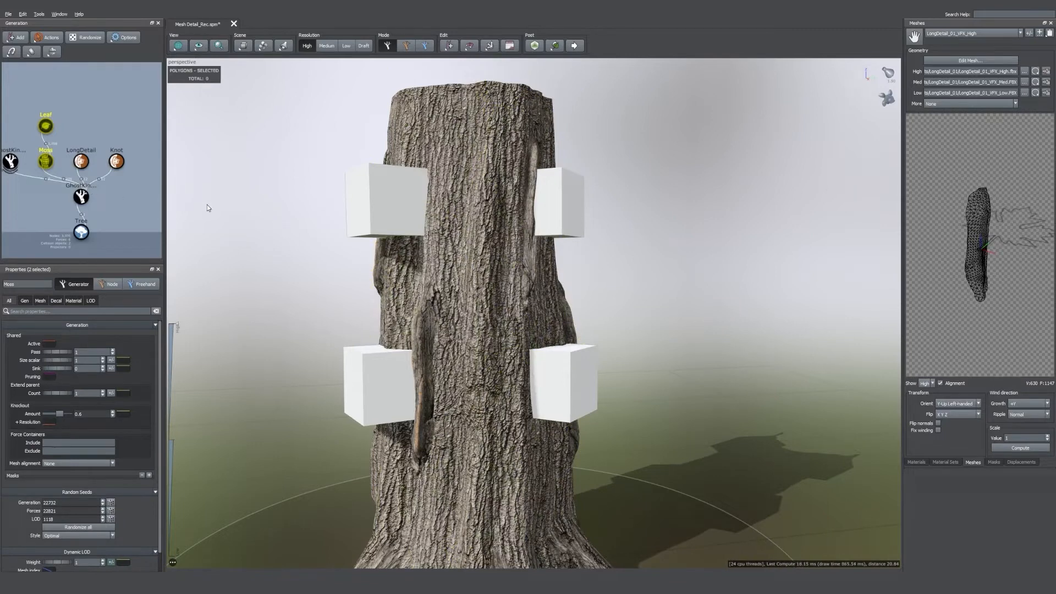
left_click(115, 163)
left_click(99, 301)
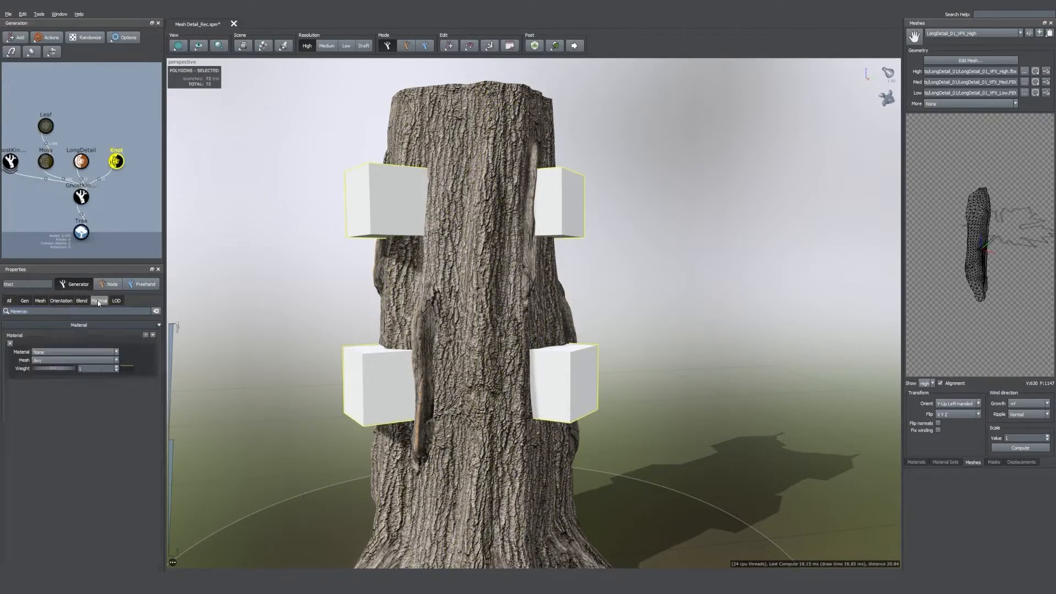
left_click(77, 353)
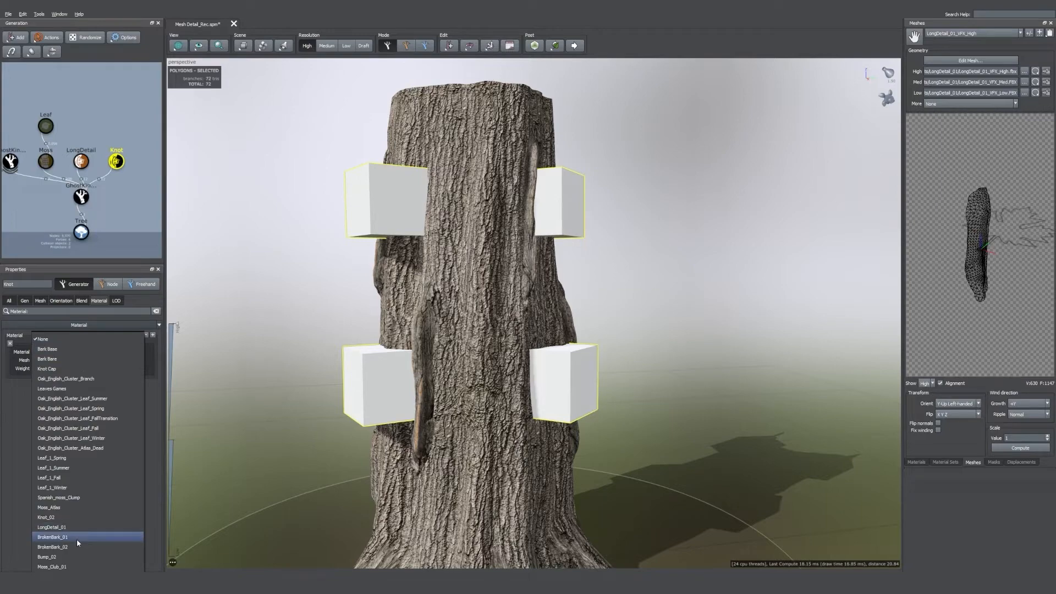
left_click(77, 517)
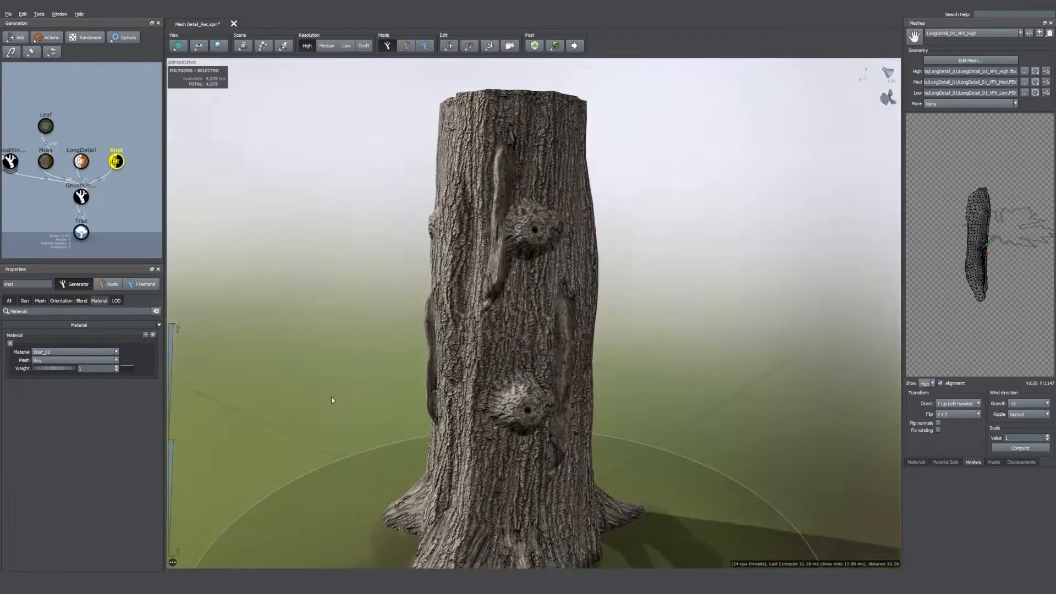
Step: Set the Knot generator's vertex blend style to Vertex alpha so its edges can blend into the bark
scroll(451, 391, "up", 3)
left_click_drag(451, 391, 481, 395)
left_click(557, 462)
middle_click_drag(557, 463, 556, 424)
scroll(542, 413, "up", 3)
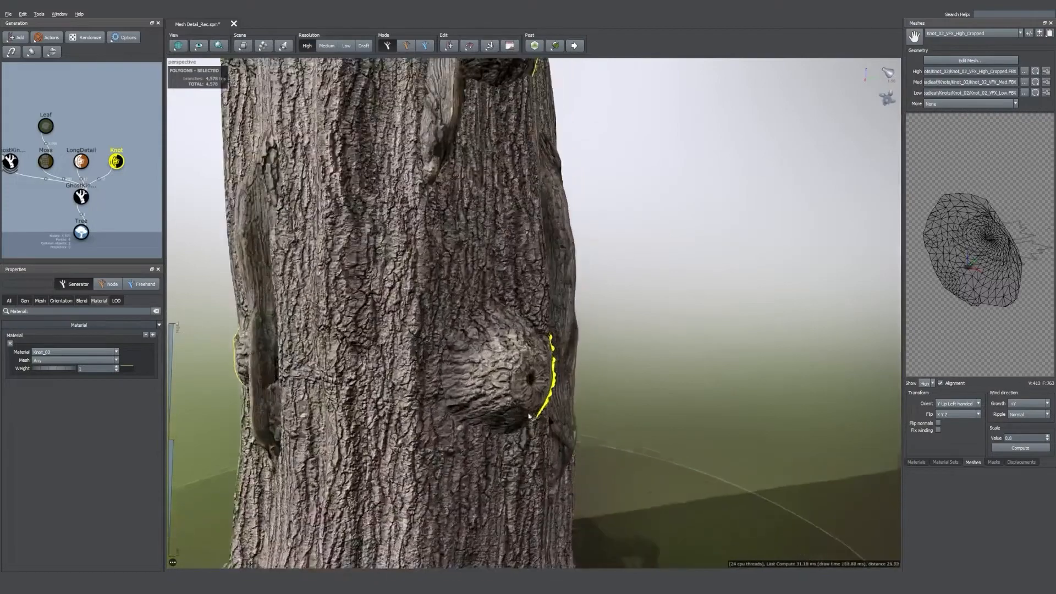
left_click(40, 301)
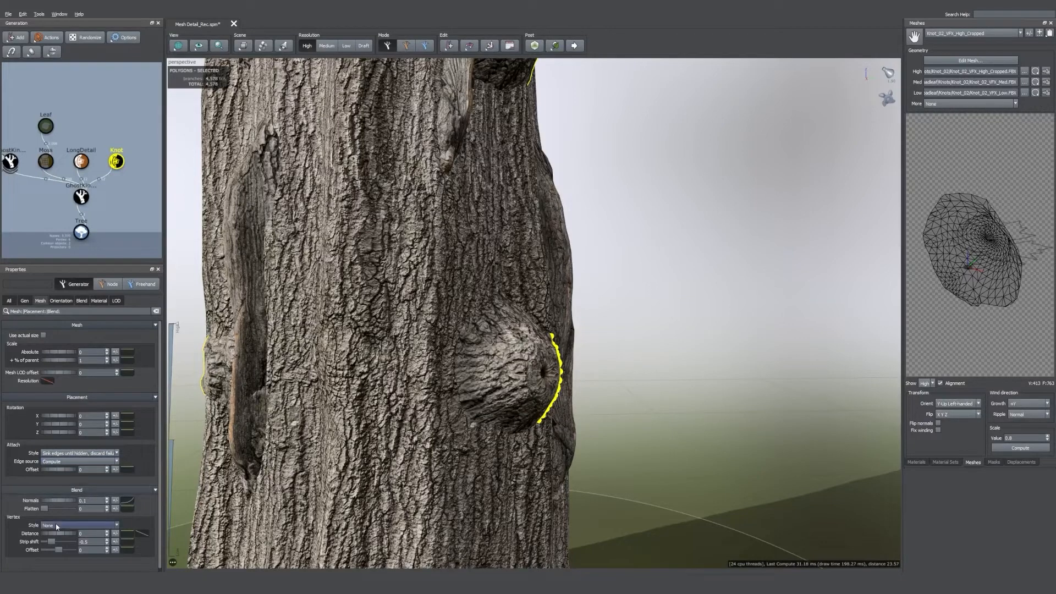
left_click_drag(395, 375, 502, 344)
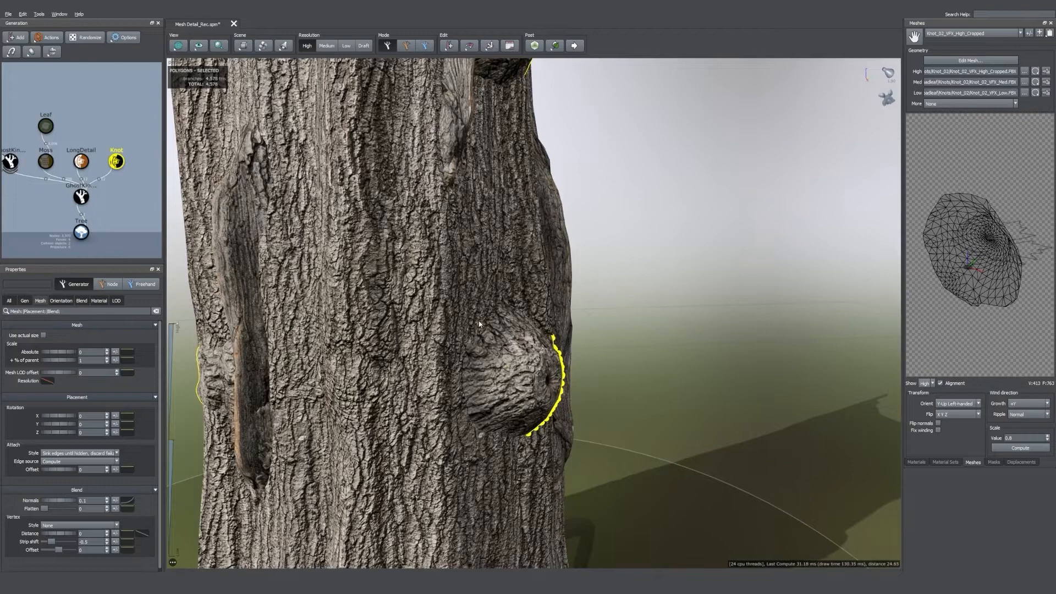
left_click(81, 526)
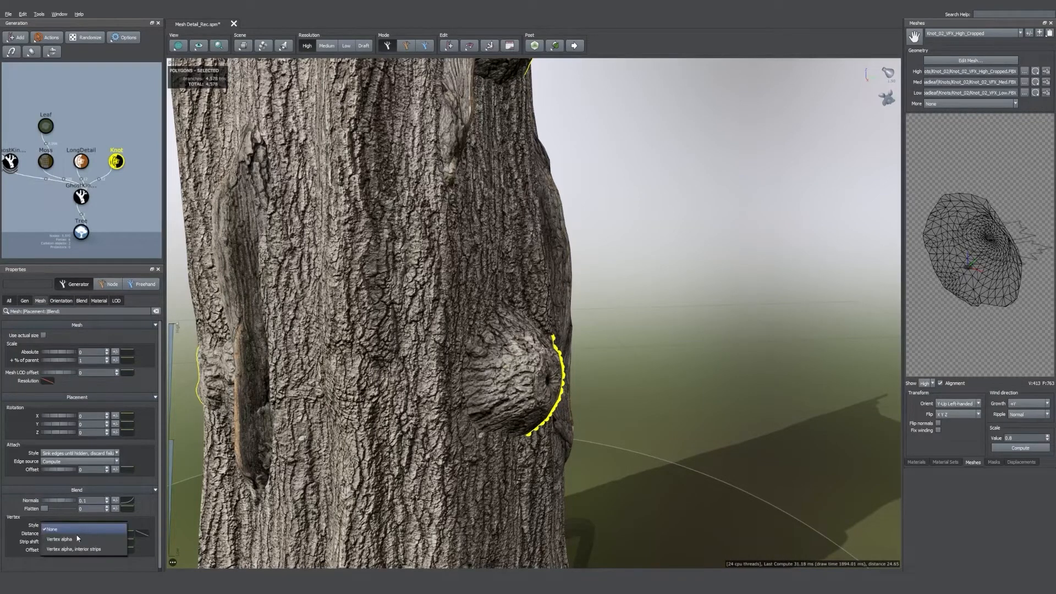
left_click(78, 539)
Step: Hide the LongDetail generator to isolate the knots on the trunk
middle_click_drag(297, 262, 338, 418)
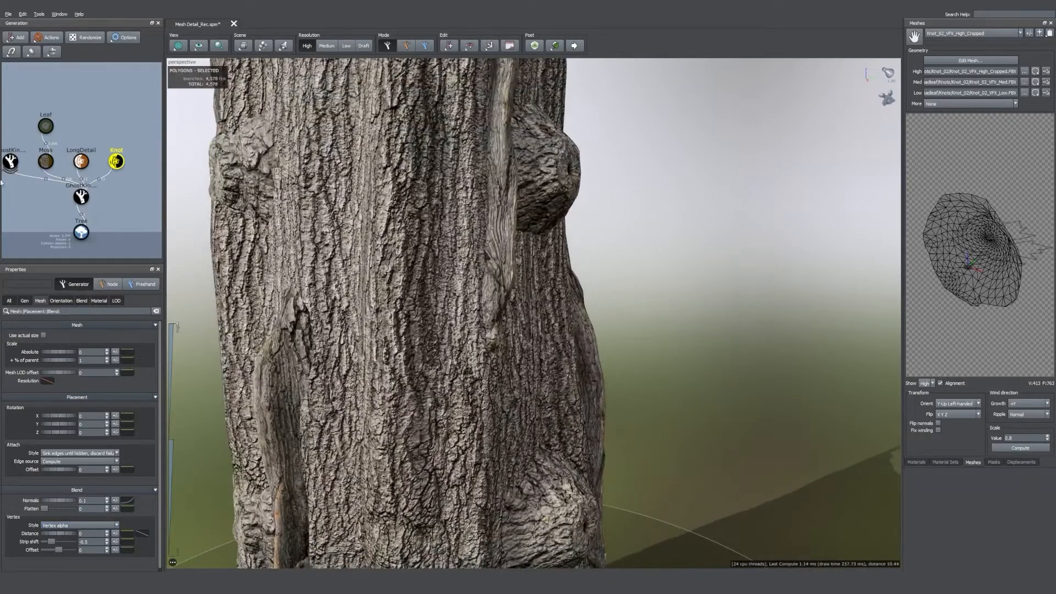
left_click(83, 162)
key("h")
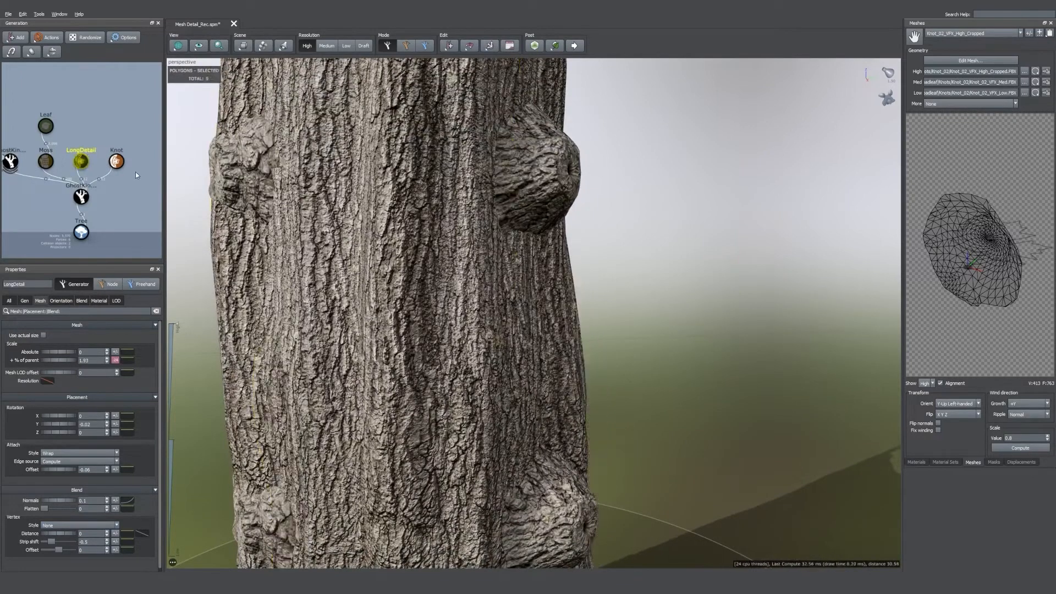
left_click_drag(530, 184, 553, 181)
middle_click_drag(552, 181, 498, 328)
scroll(492, 286, "up", 5)
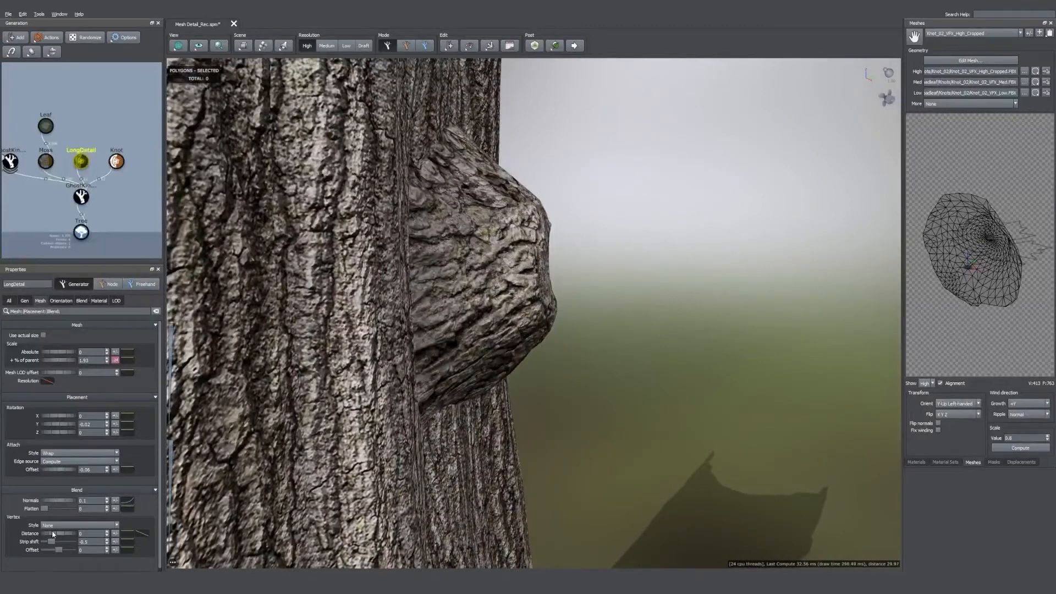
left_click_drag(55, 534, 92, 537)
left_click(71, 526)
left_click(71, 542)
mouse_move(58, 533)
left_mouse_down()
mouse_move(49, 537)
mouse_move(75, 542)
left_mouse_up()
left_click(68, 525)
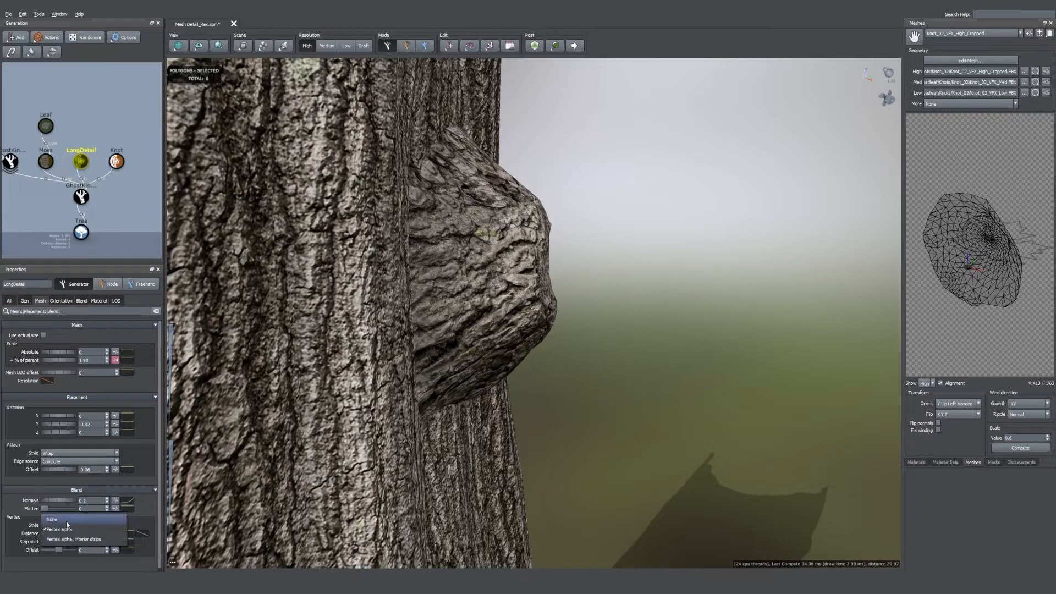
left_click(67, 519)
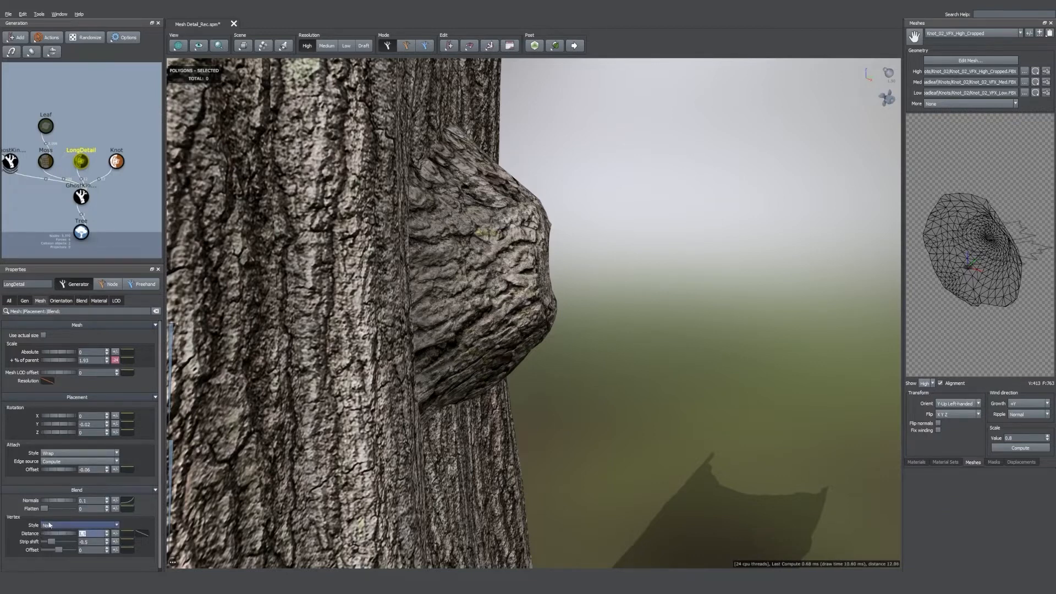
Step: Keep the Knot generator's vertex blend style at Vertex alpha and widen its blend distance to 0.36
left_click(116, 161)
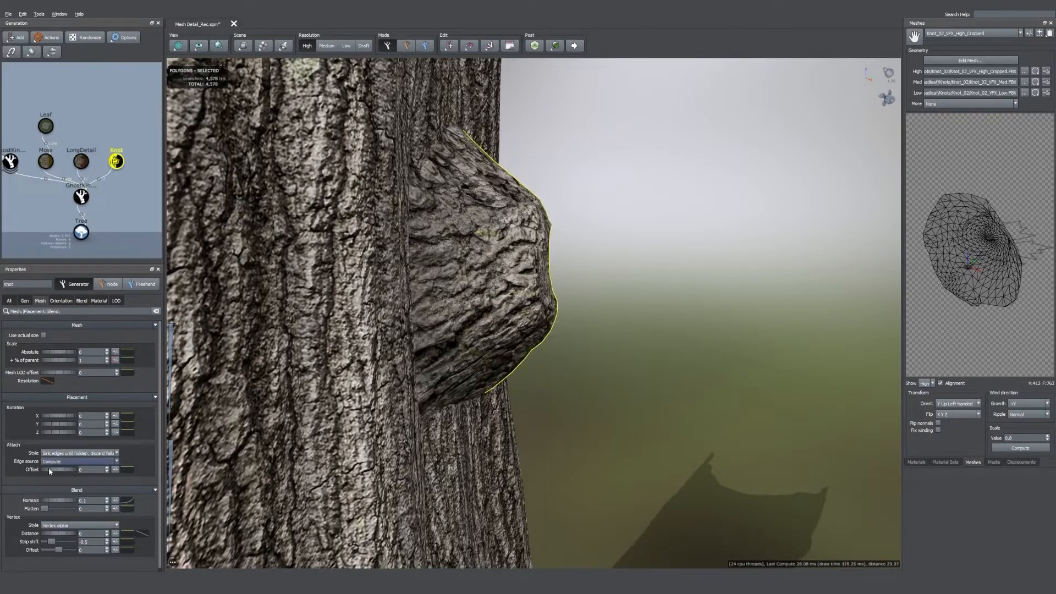
left_click(77, 526)
left_click(77, 529)
left_click_drag(60, 534, 58, 535)
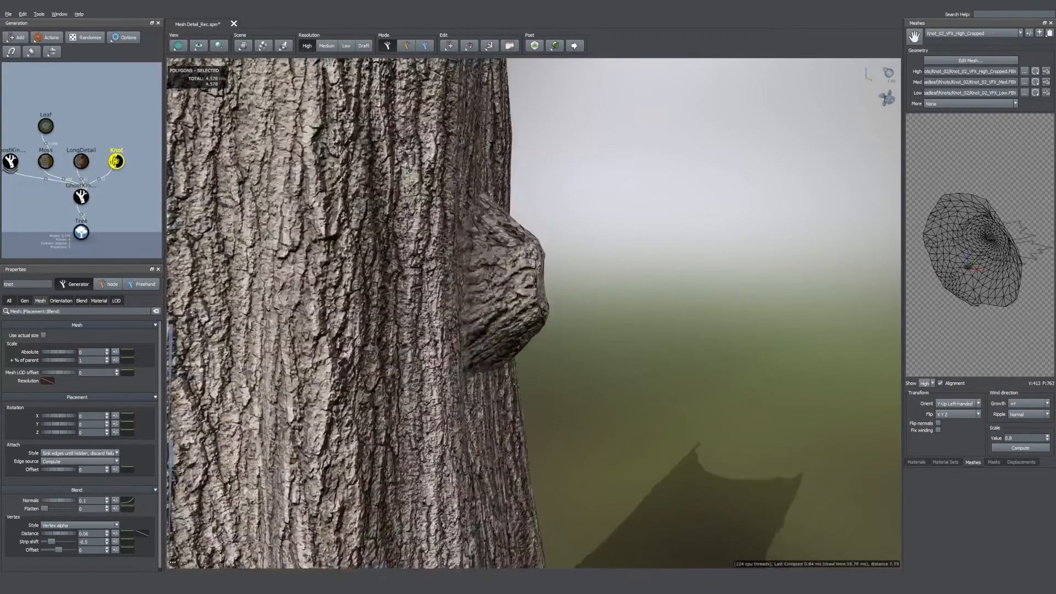
left_click_drag(345, 355, 393, 297)
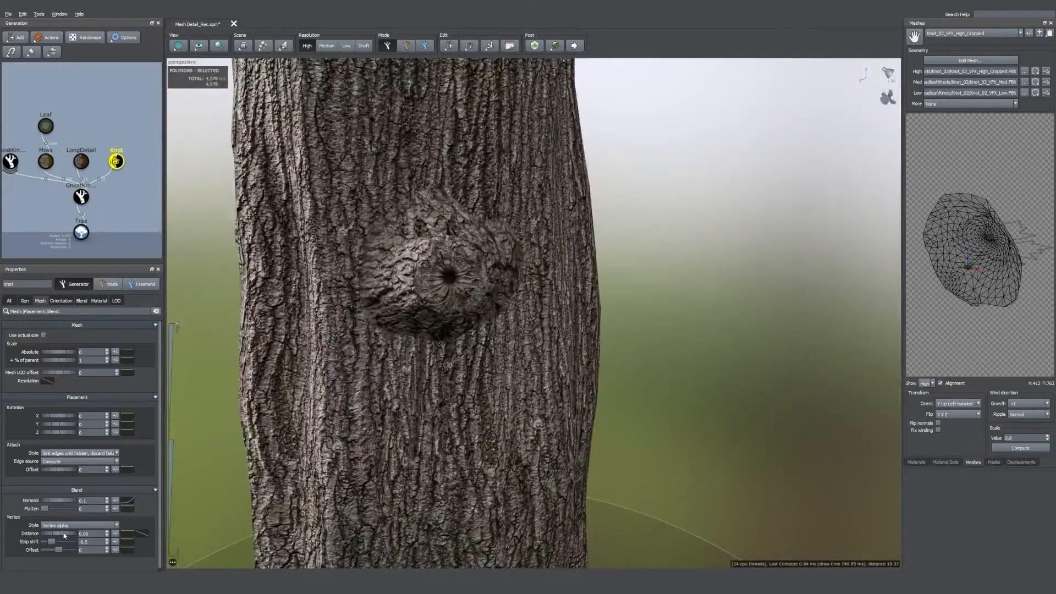
left_click_drag(64, 535, 53, 536)
left_click_drag(324, 385, 413, 370)
left_click_drag(54, 535, 64, 534)
left_click_drag(512, 326, 543, 300)
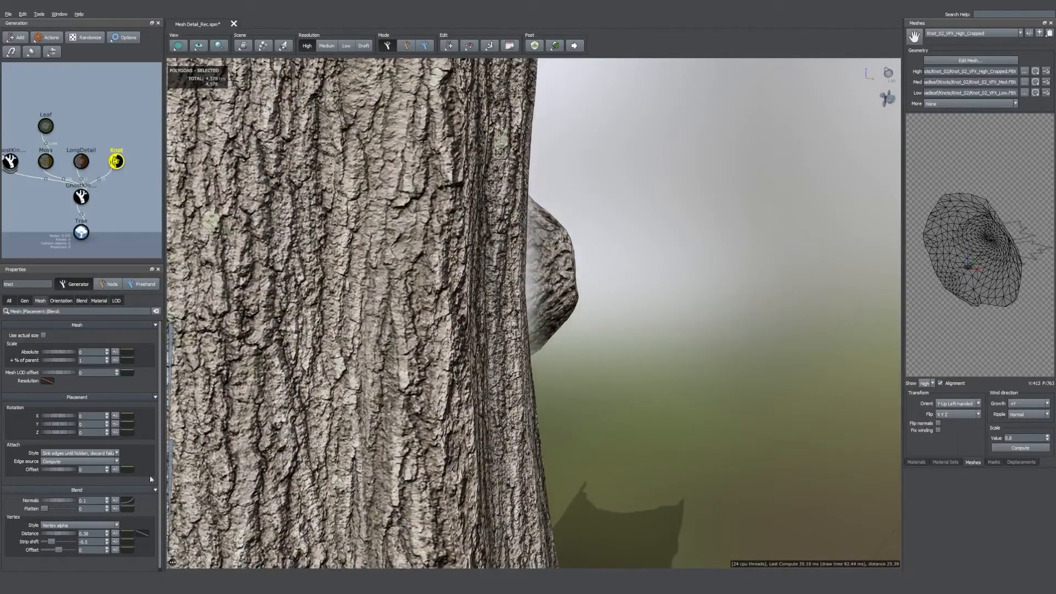
Step: Switch the Knot generator's vertex blend style to Vertex alpha, interior strips, and inspect the blended knot edge up close
left_click(74, 525)
left_click(77, 535)
left_click_drag(542, 339, 514, 347)
scroll(513, 341, "up", 5)
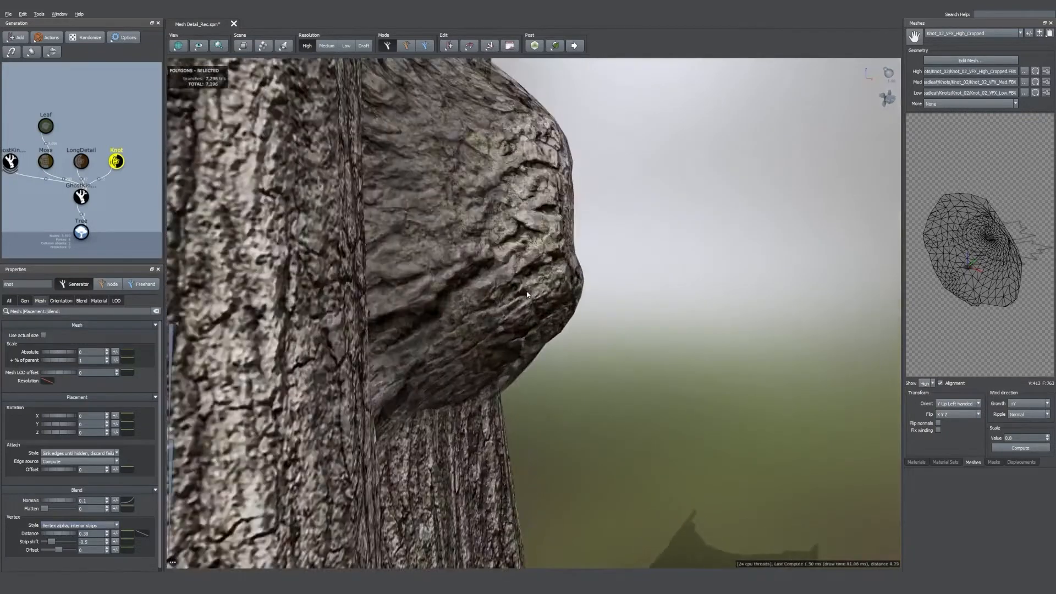
middle_click_drag(506, 264, 536, 313)
left_click_drag(535, 313, 508, 158)
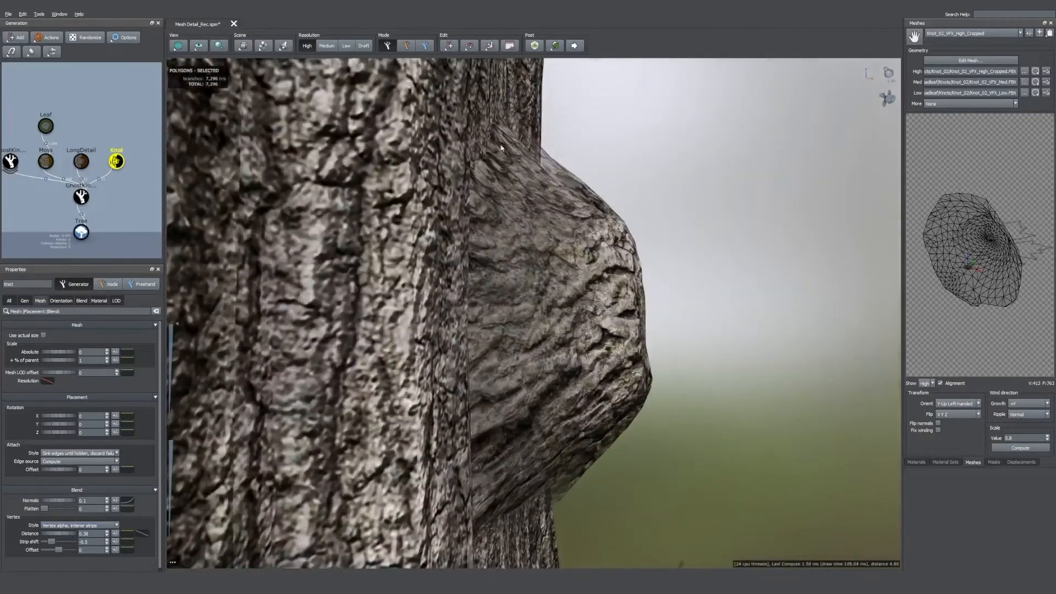
left_click_drag(518, 201, 545, 306)
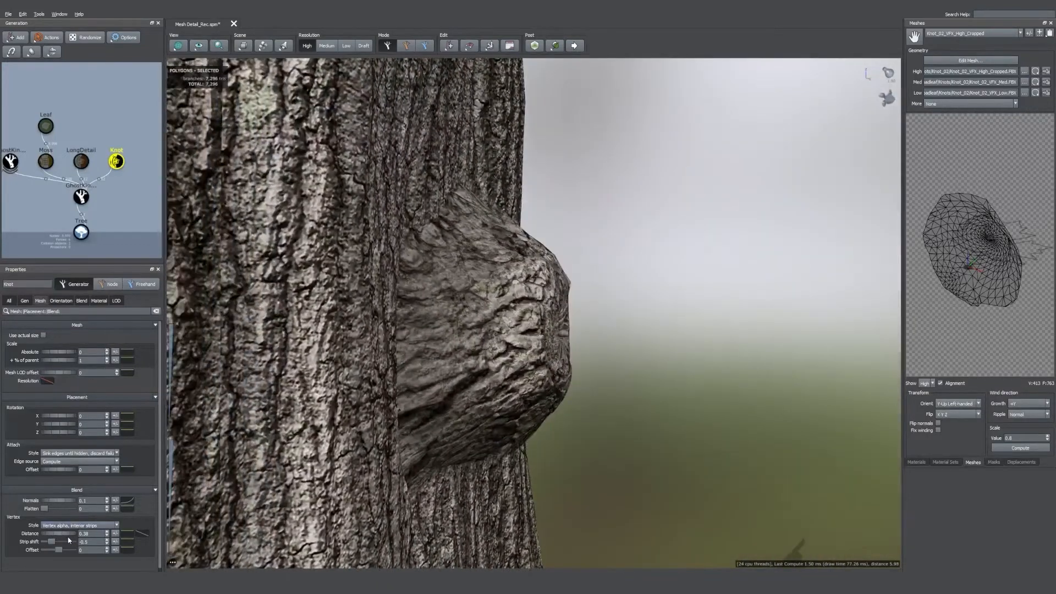
Step: Reduce the Knot generator's vertex blend distance to 0.2
left_click_drag(68, 537, 59, 537)
scroll(467, 418, "down", 5)
mouse_move(512, 408)
left_mouse_down()
mouse_move(408, 408)
mouse_move(550, 417)
mouse_move(551, 406)
mouse_move(501, 409)
left_mouse_up()
scroll(517, 303, "down", 5)
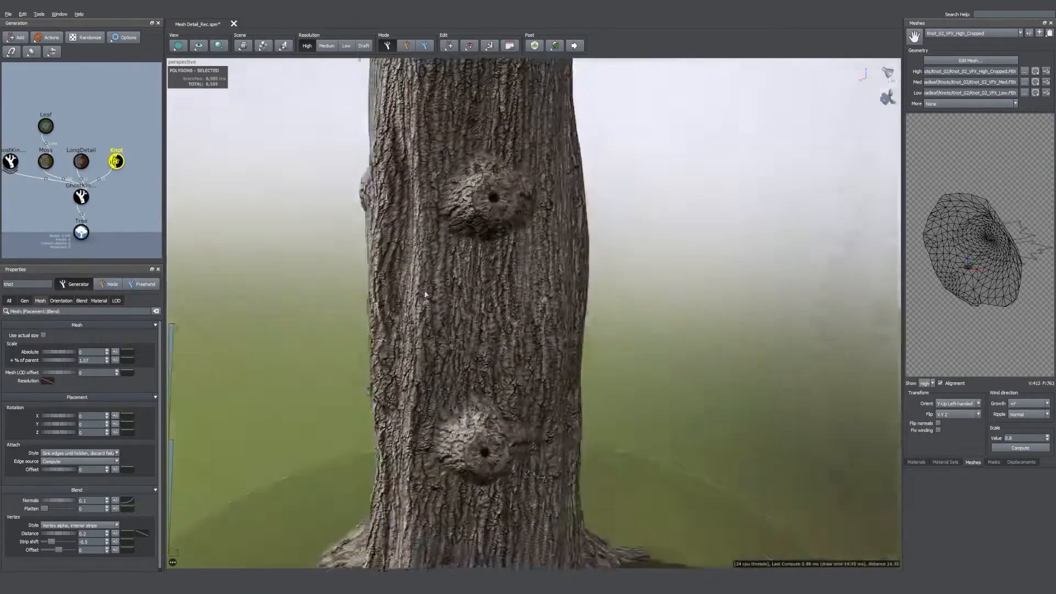
Step: Redistribute the knots on the trunk with count 6, spread 1, spiral 1.43 and a first boundary of 0.27
left_click_drag(58, 424, 48, 431)
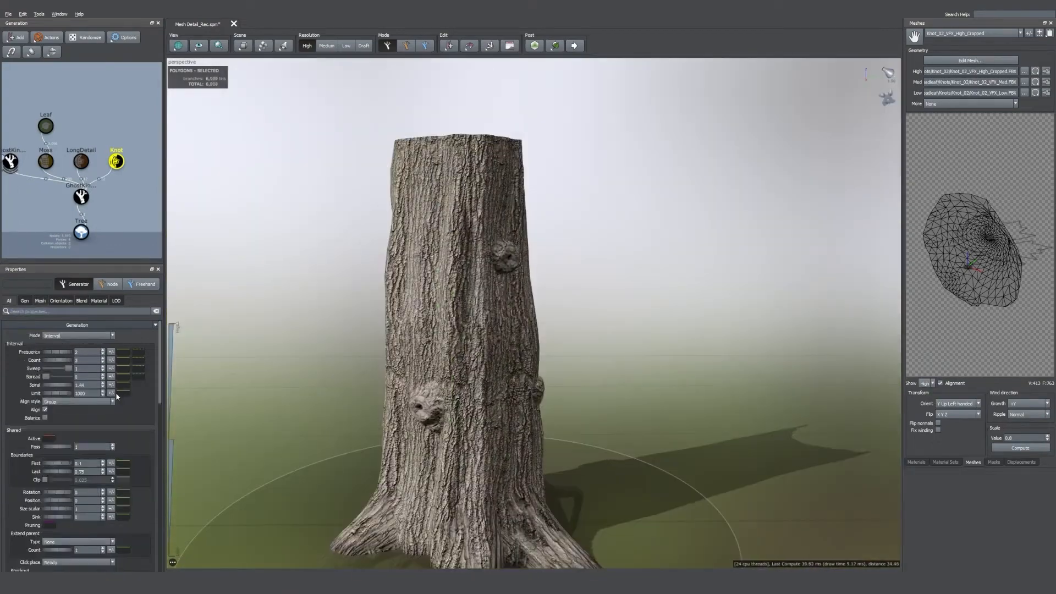
left_click(40, 300)
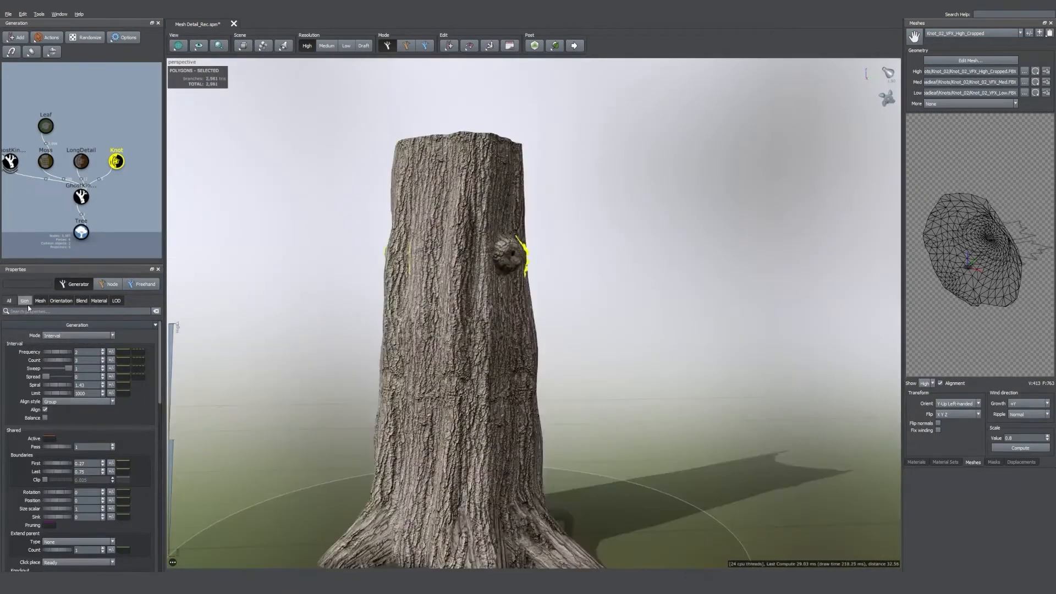
left_click_drag(58, 360, 64, 365)
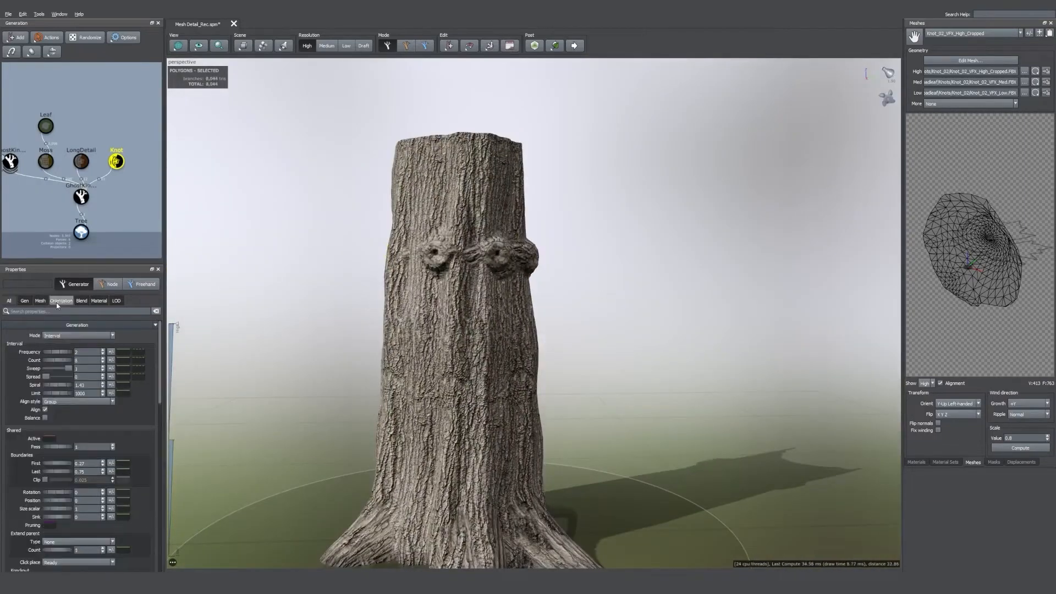
left_click(40, 300)
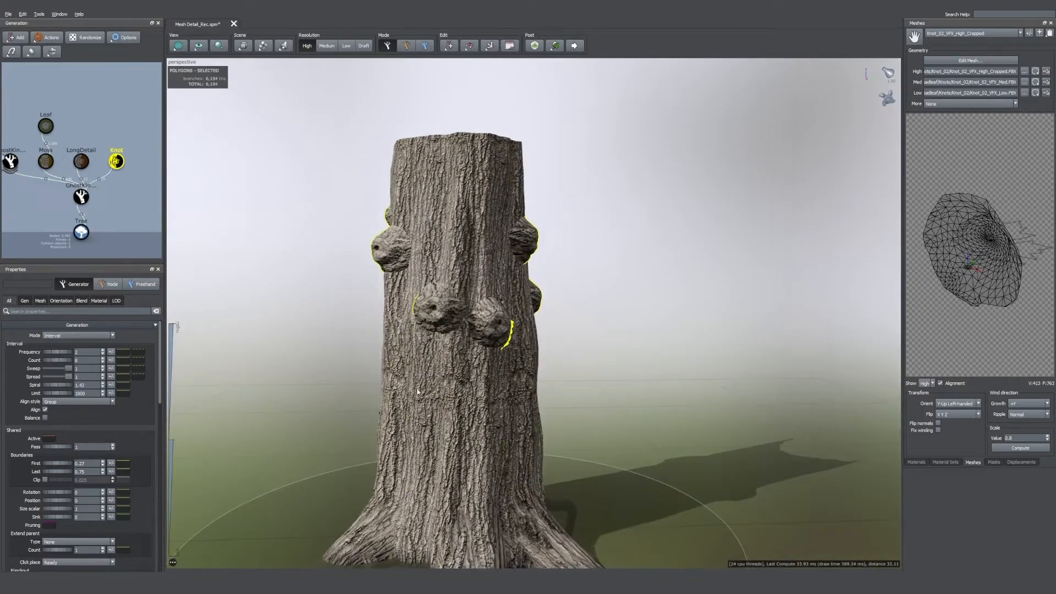
Step: Toggle the Knot_02 material's height map on and off to compare its effect on the knots
left_click(916, 462)
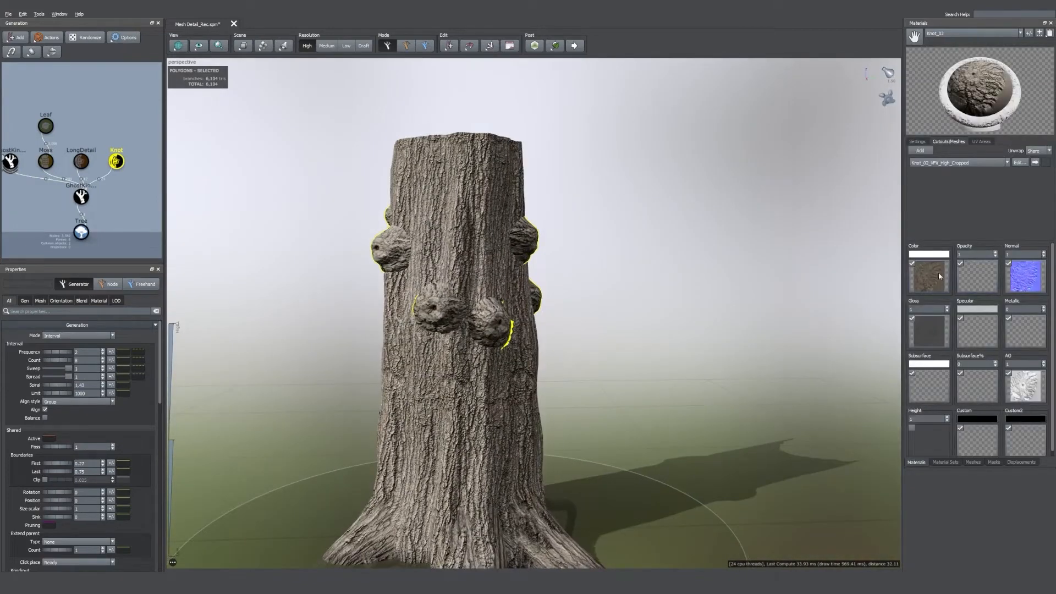
left_click_drag(711, 344, 708, 349)
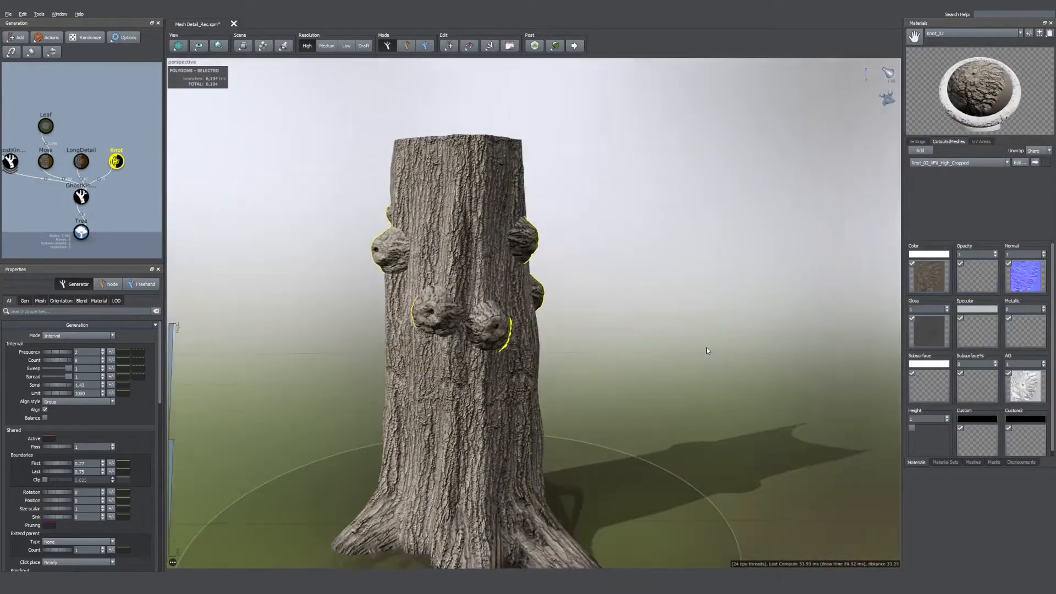
left_click(912, 428)
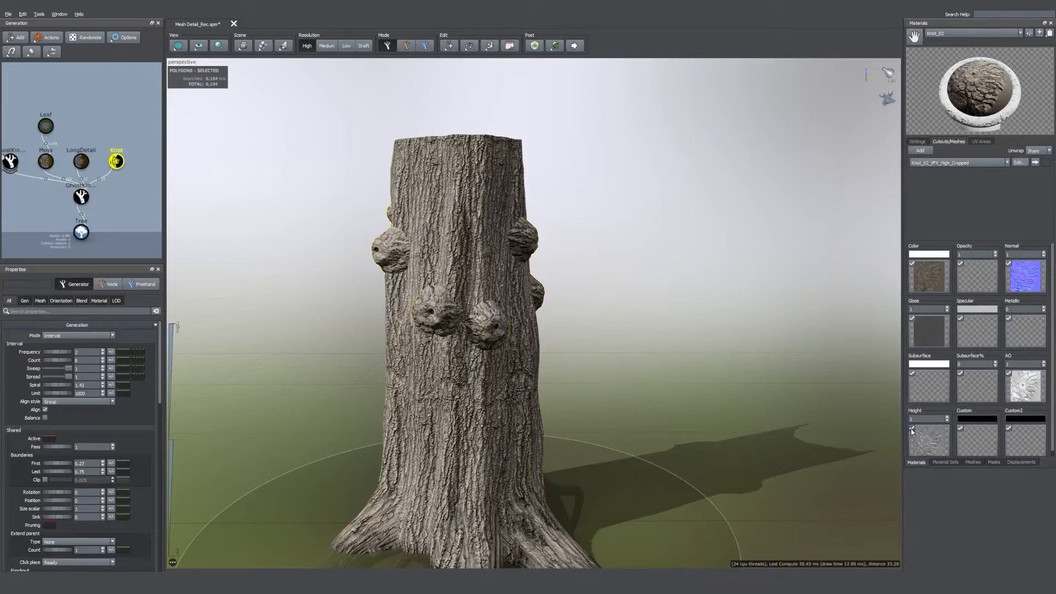
left_click(911, 428)
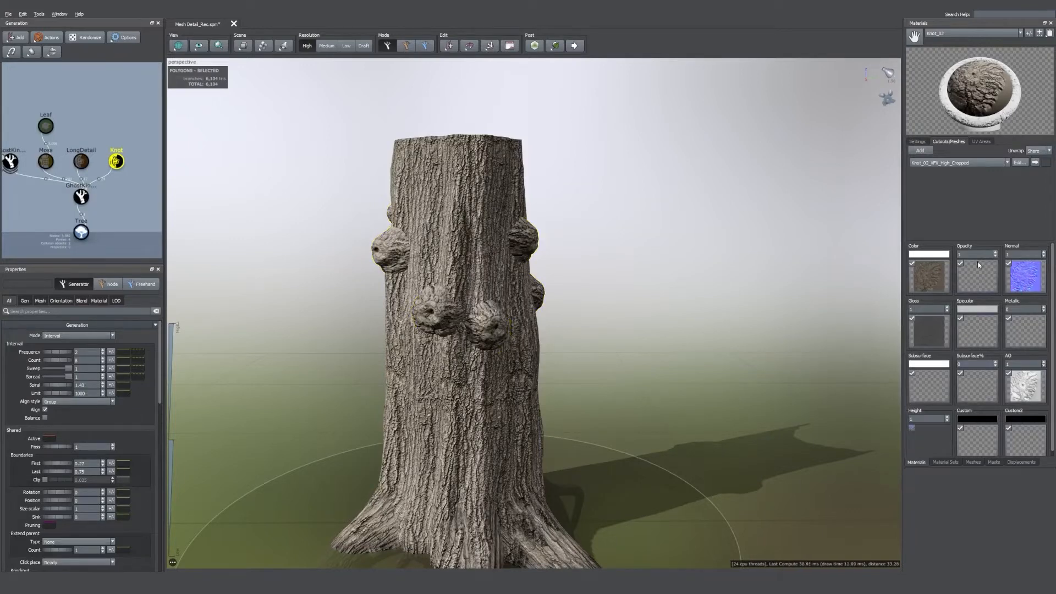
Step: Give the Knot_02 material an inverted radial gradient as its opacity map
left_click(972, 280)
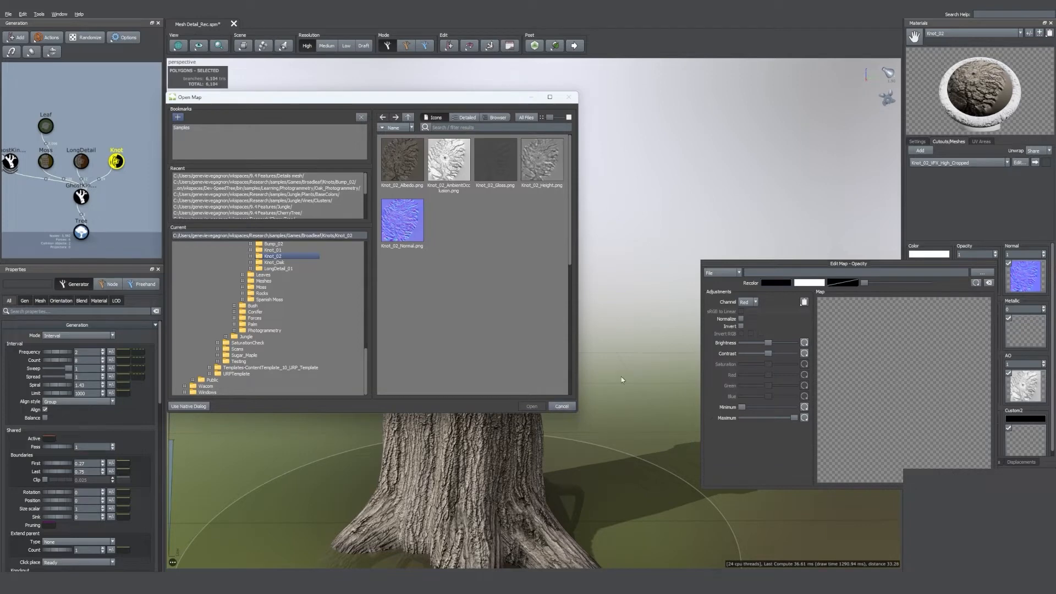
left_click(562, 407)
left_click(731, 270)
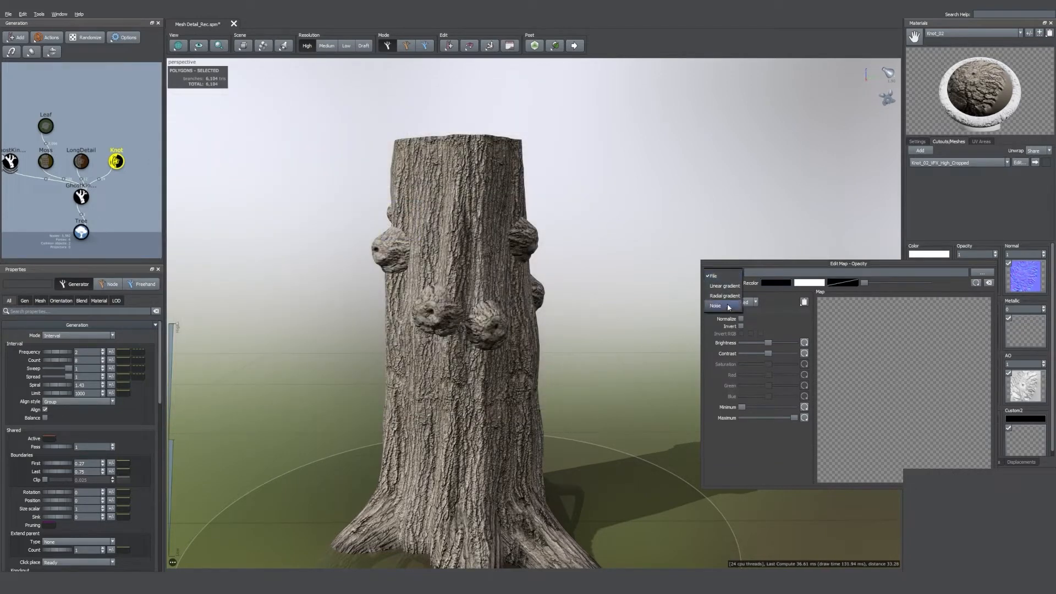
left_click(733, 295)
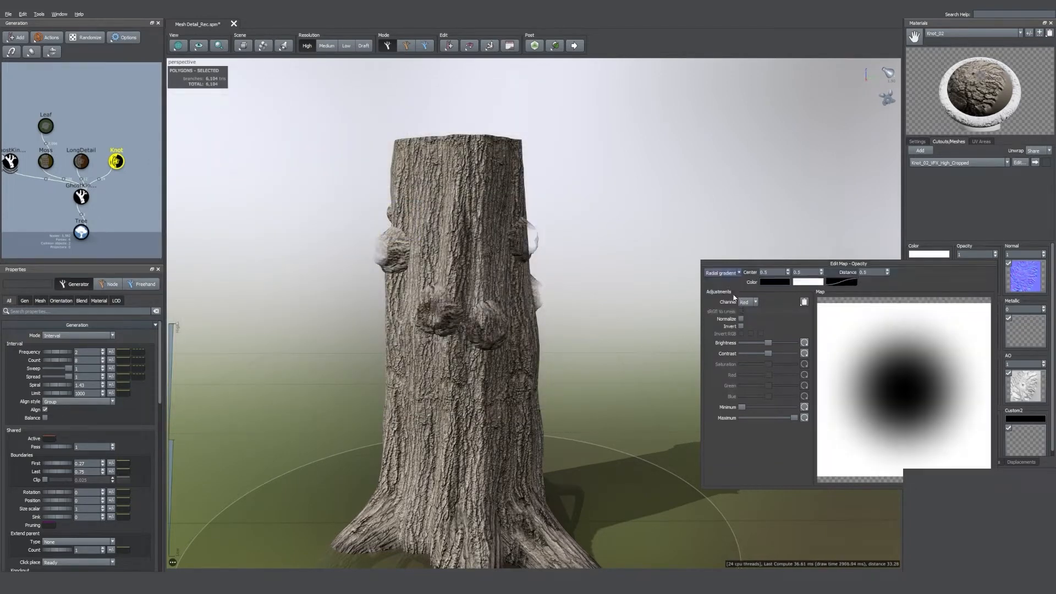
left_click(741, 327)
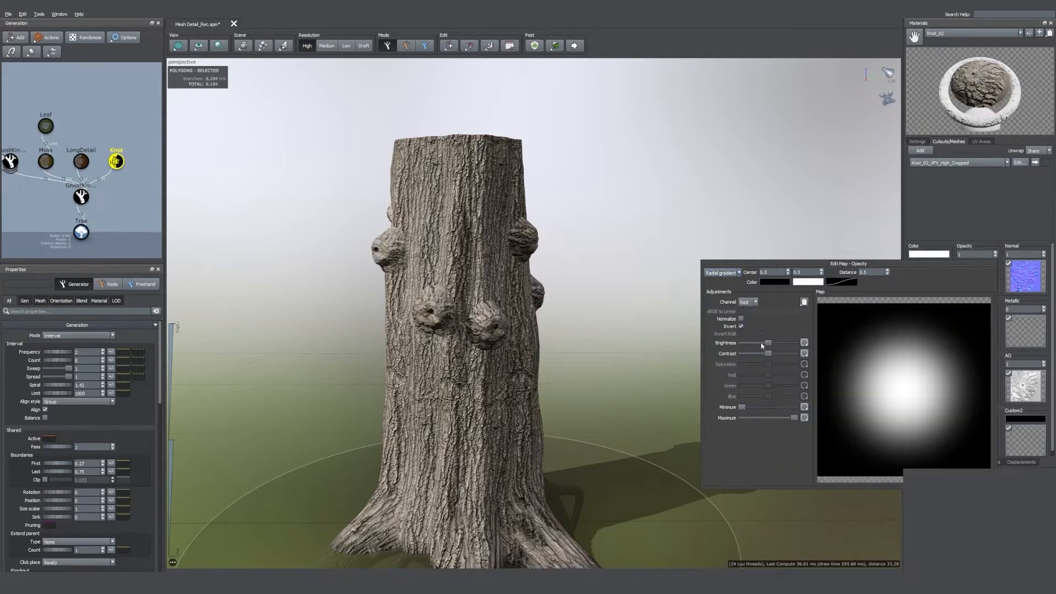
Step: Raise the opacity gradient's contrast and lower its brightness, and check how the knot edges fade into the trunk
left_click_drag(769, 344, 779, 354)
mouse_move(784, 358)
left_mouse_down()
mouse_move(802, 365)
mouse_move(786, 363)
left_mouse_up()
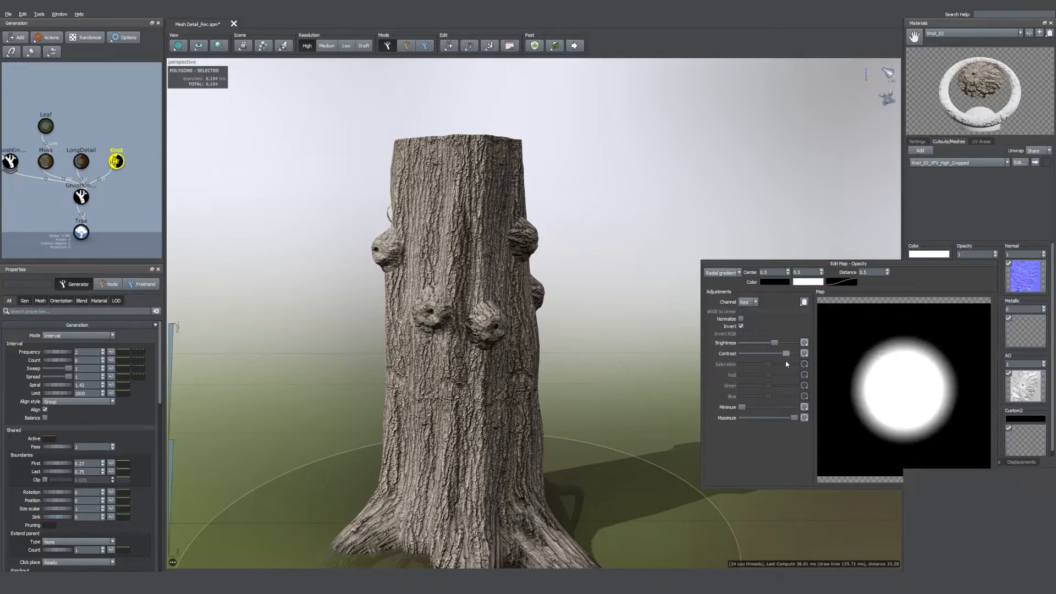
left_click_drag(775, 345, 758, 349)
middle_click_drag(612, 314, 601, 384)
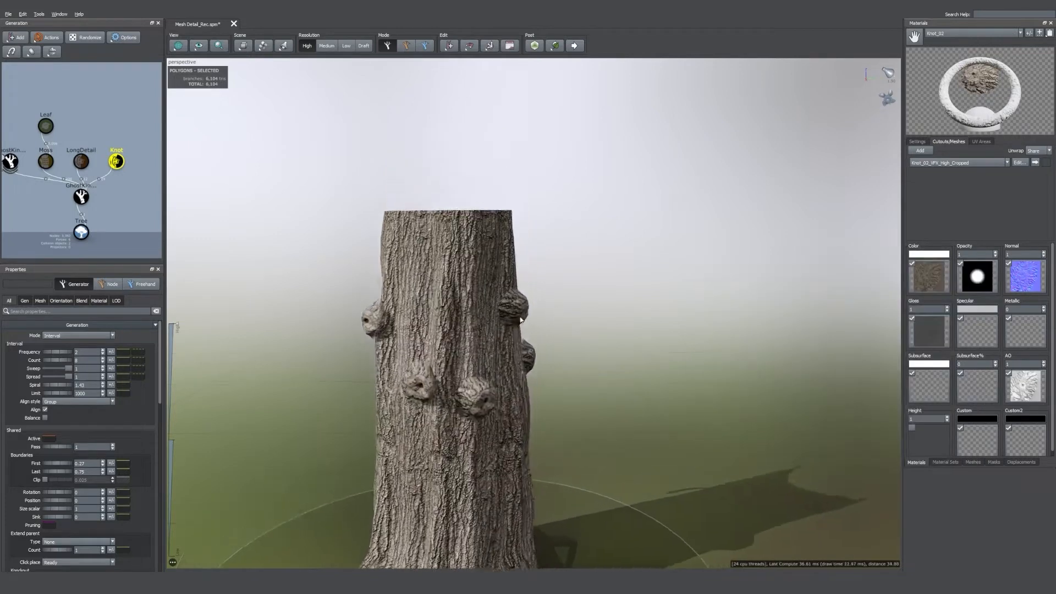
scroll(599, 380, "up", 5)
mouse_move(456, 281)
left_mouse_down()
mouse_move(516, 299)
mouse_move(515, 255)
left_mouse_up()
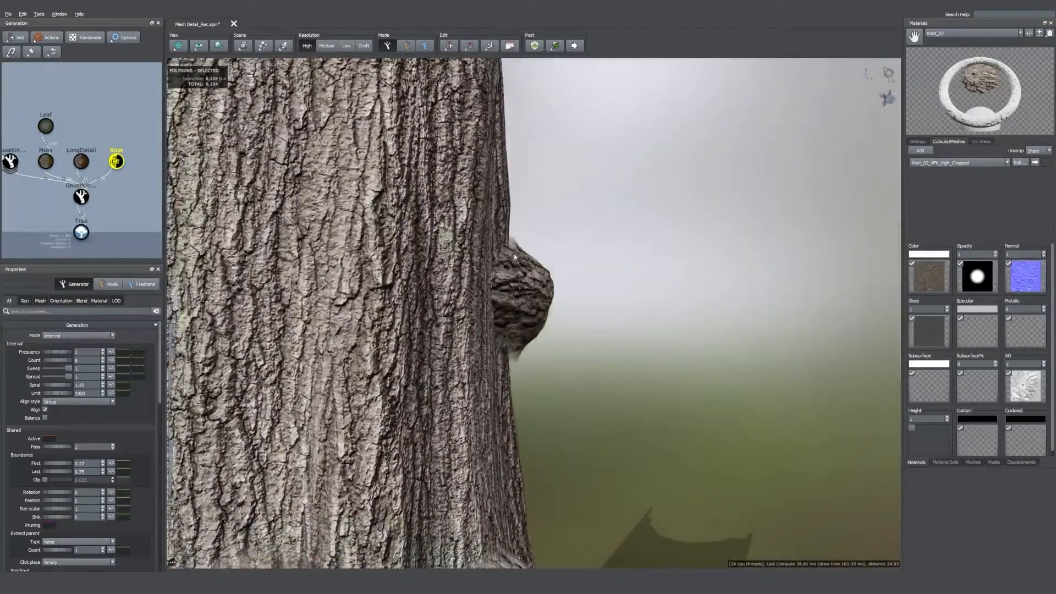
scroll(514, 331, "down", 2)
left_click_drag(513, 331, 468, 361)
scroll(468, 349, "down", 3)
left_click_drag(324, 343, 397, 364)
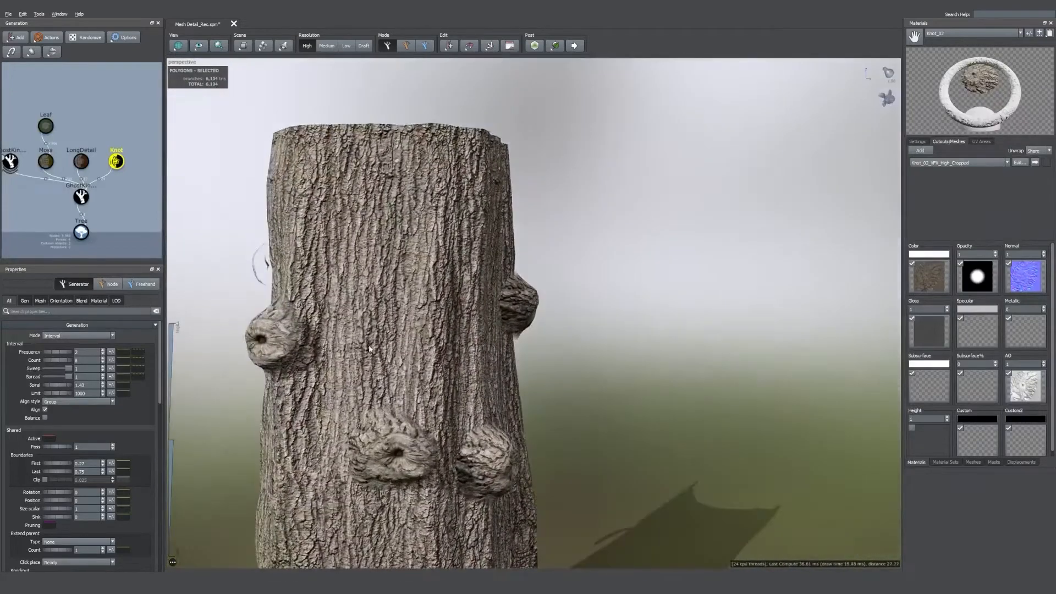
Step: Raise the brightness of the Knot_02 opacity gradient to enlarge its opaque area and check the knots again
left_click(977, 283)
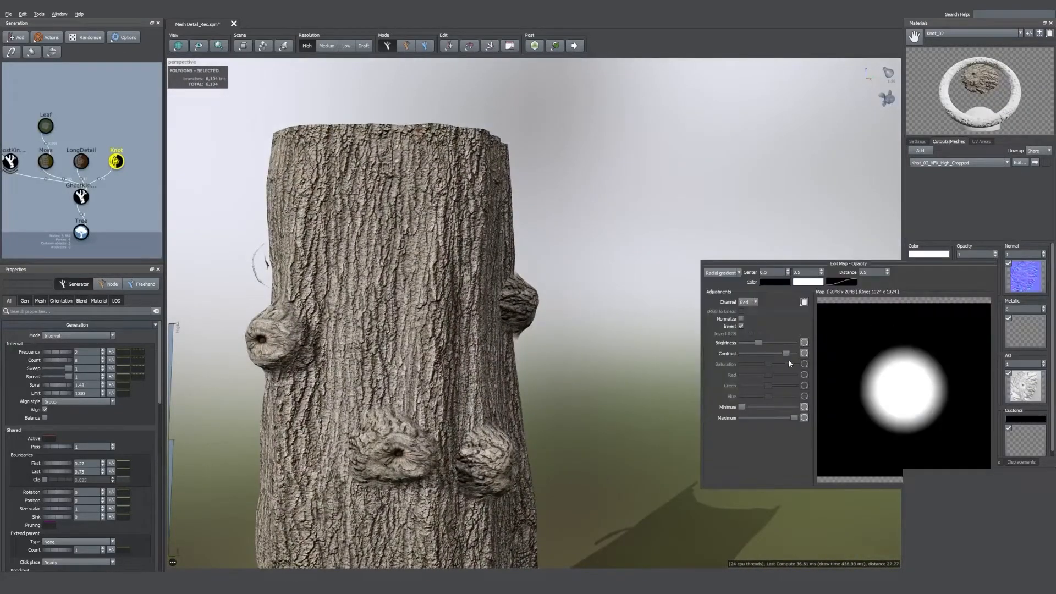
left_click_drag(760, 341, 778, 353)
left_click_drag(379, 344, 335, 345)
scroll(464, 357, "down", 2)
left_click(465, 357)
left_click(507, 310)
Step: Turn off the Knot_02 material's opacity map and hide the Knot generator
left_click(961, 264)
left_click(734, 283)
scroll(715, 288, "down", 3)
left_click_drag(702, 290, 575, 341)
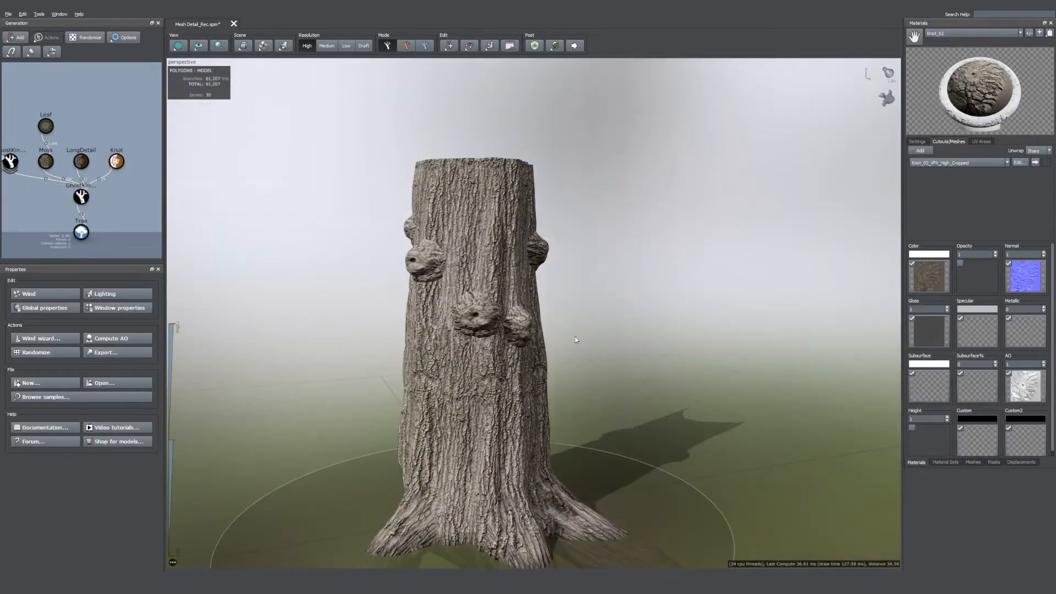
left_click(516, 331)
key("h")
Step: Add a photogrammetry Mesh detail generator to the trunk and set its generation mode to Interval
left_click(516, 331)
middle_click_drag(94, 208, 67, 209)
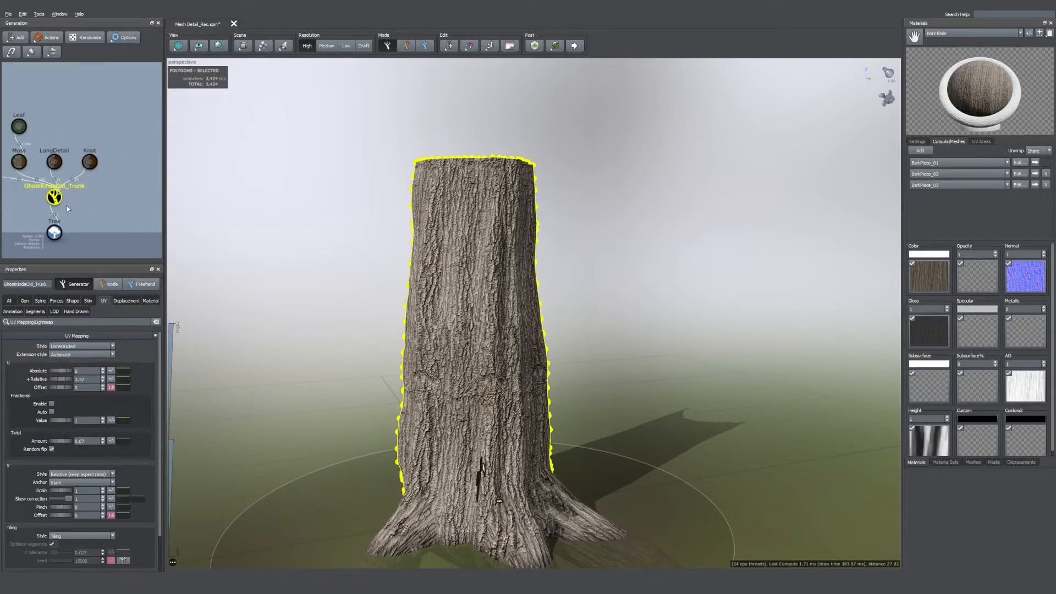
right_click(54, 199)
mouse_move(61, 203)
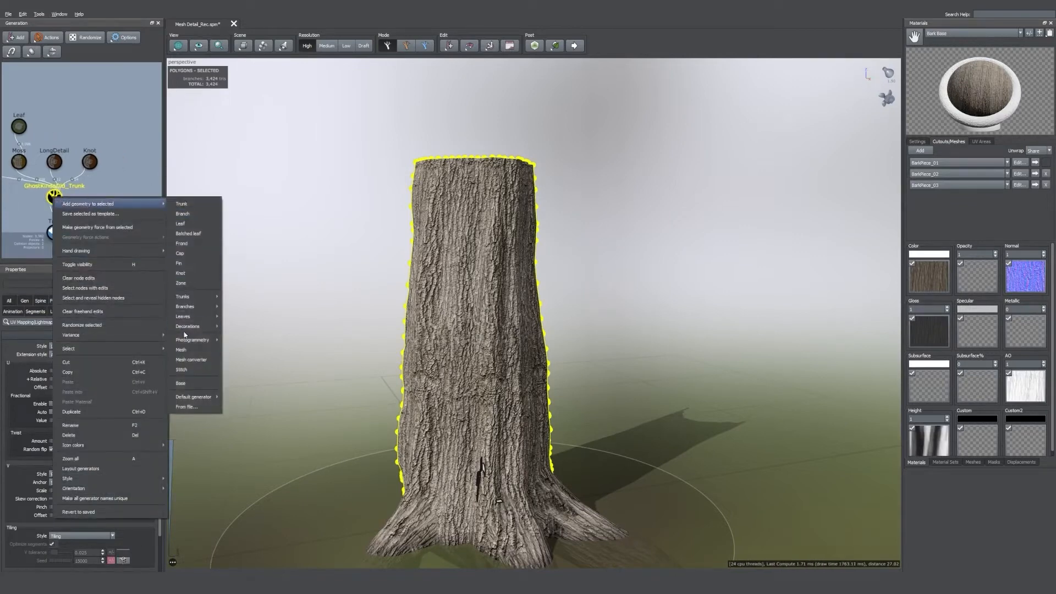
mouse_move(190, 341)
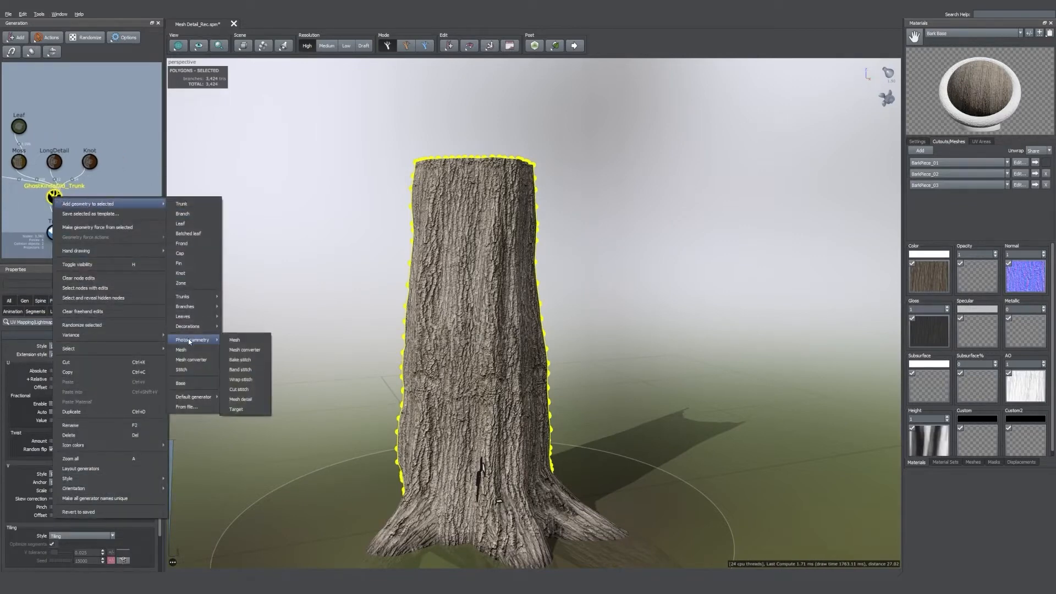
left_click(254, 400)
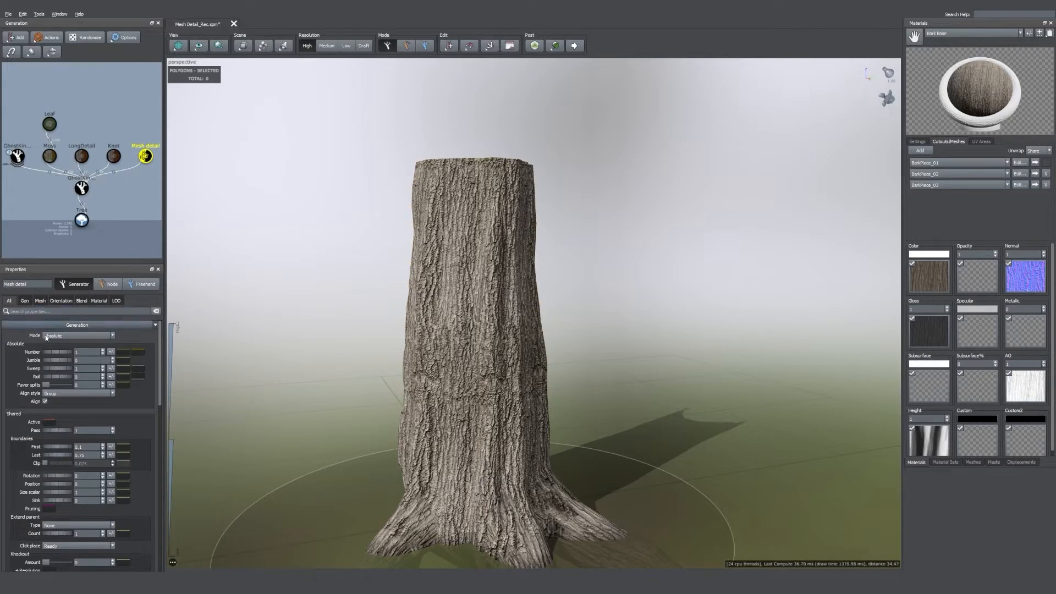
left_click(77, 336)
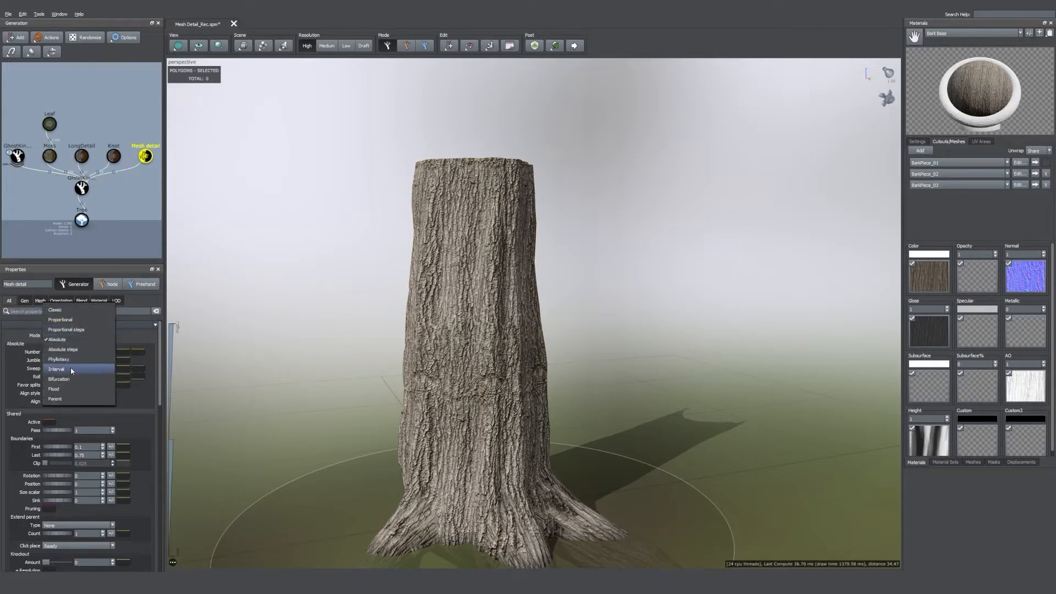
left_click(72, 368)
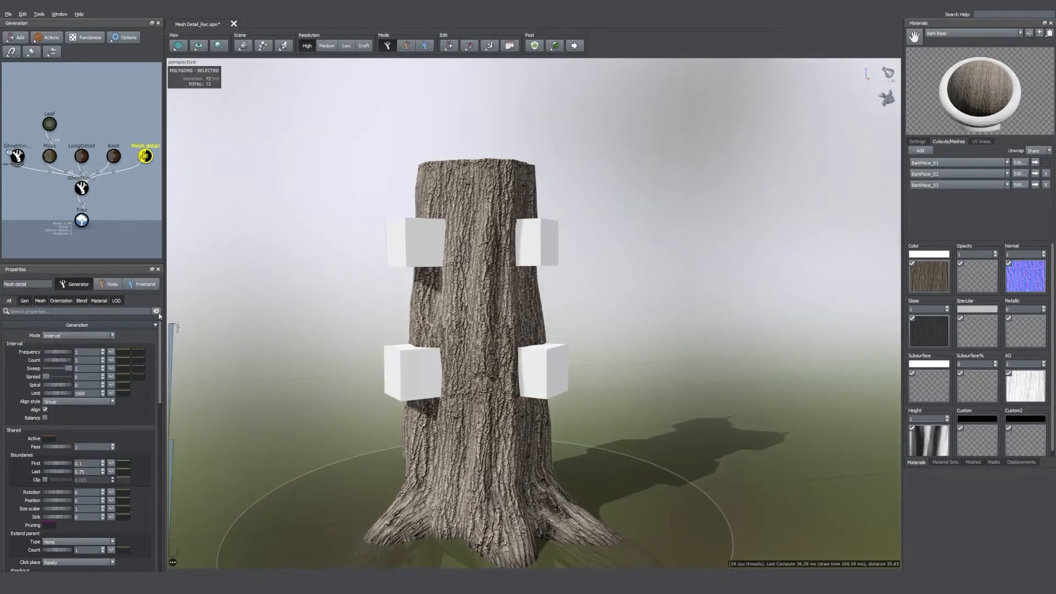
Step: Assign the Bump_02 material to the Mesh detail generator
left_click(99, 300)
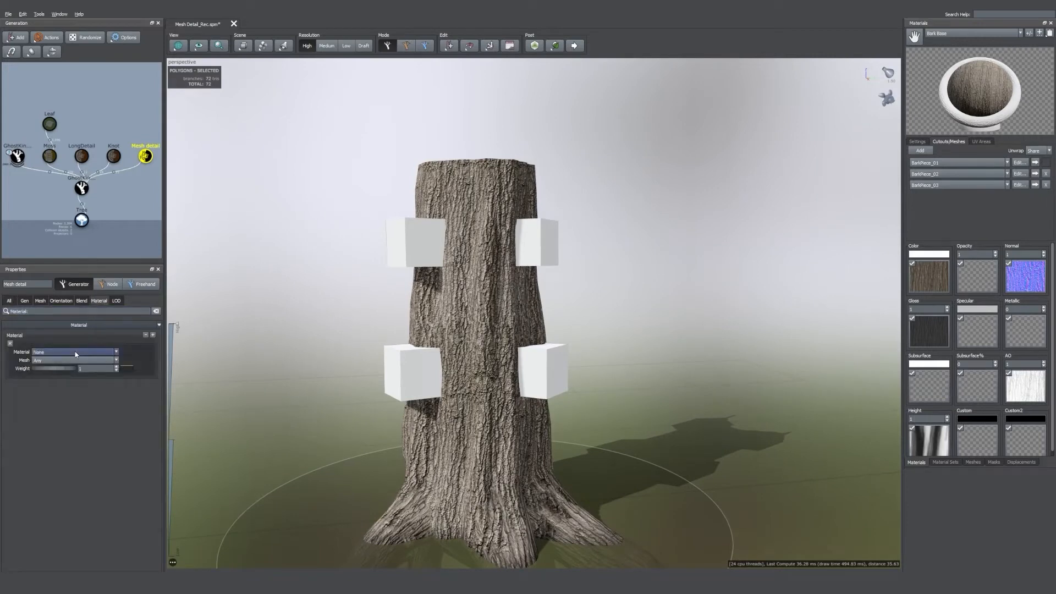
left_click(75, 352)
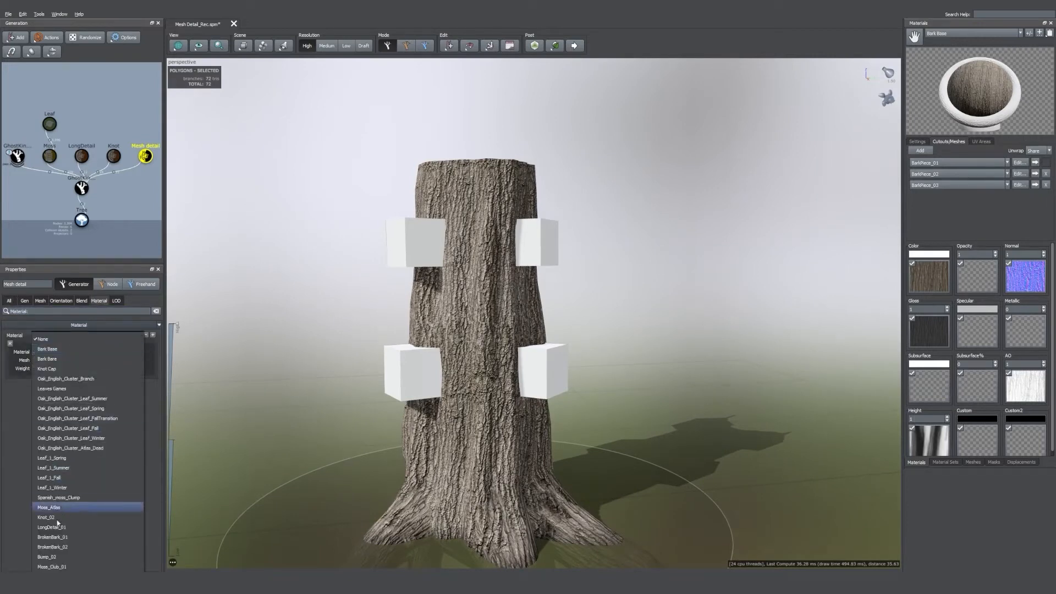
left_click(60, 557)
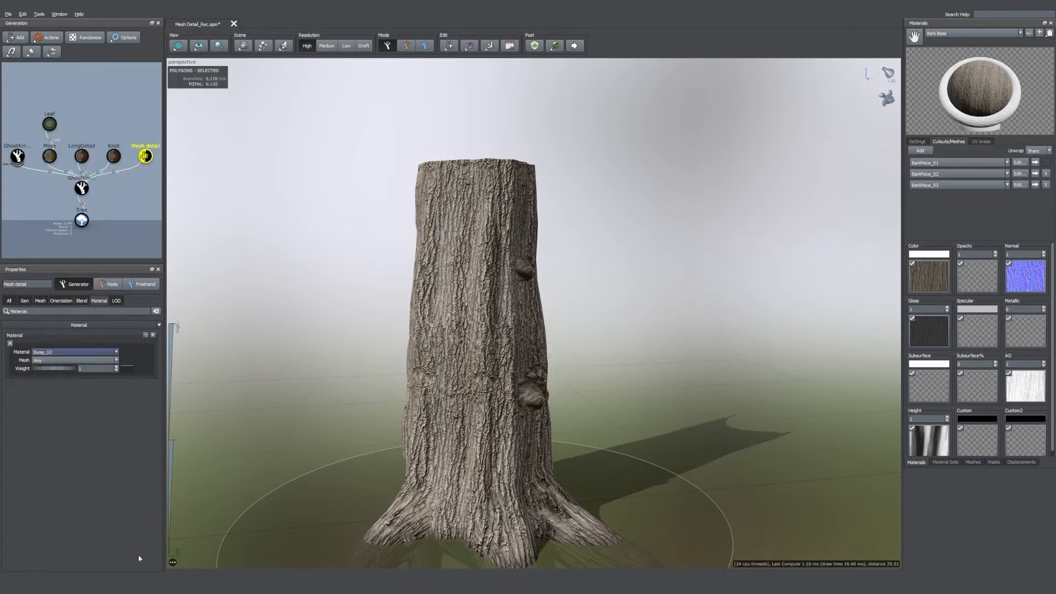
Step: Set the Mesh detail's attach style to Wrap and check how the bumps sit on the trunk
scroll(439, 421, "up", 5)
left_click(81, 301)
left_click(61, 450)
left_click(65, 474)
scroll(429, 396, "down", 4)
left_click_drag(429, 395, 425, 388)
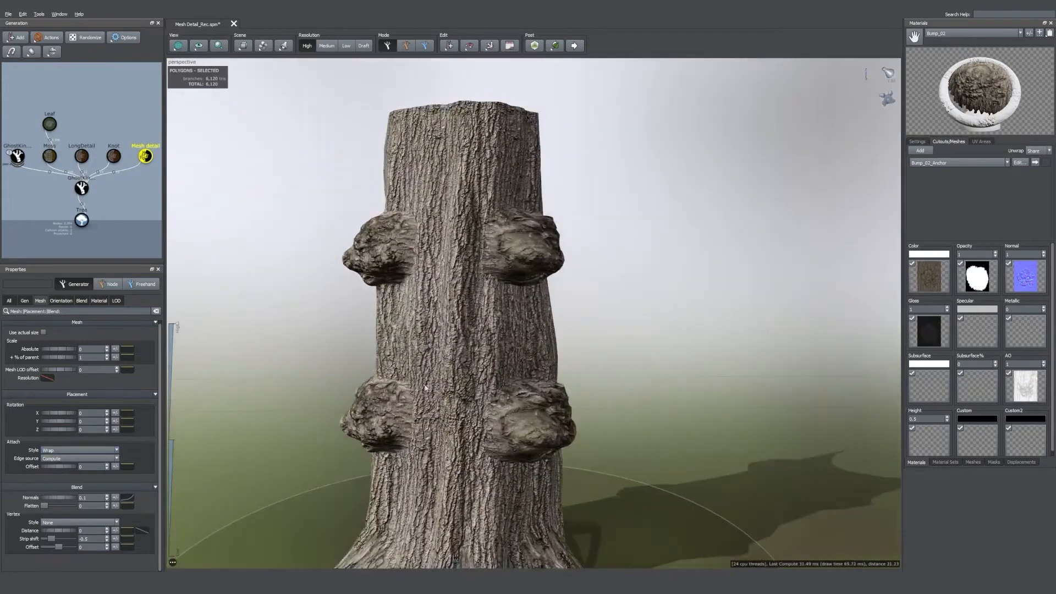
Step: Set the bumps' scale to 0.75 of the parent and their Y rotation to -0.25
left_click_drag(510, 251, 486, 314)
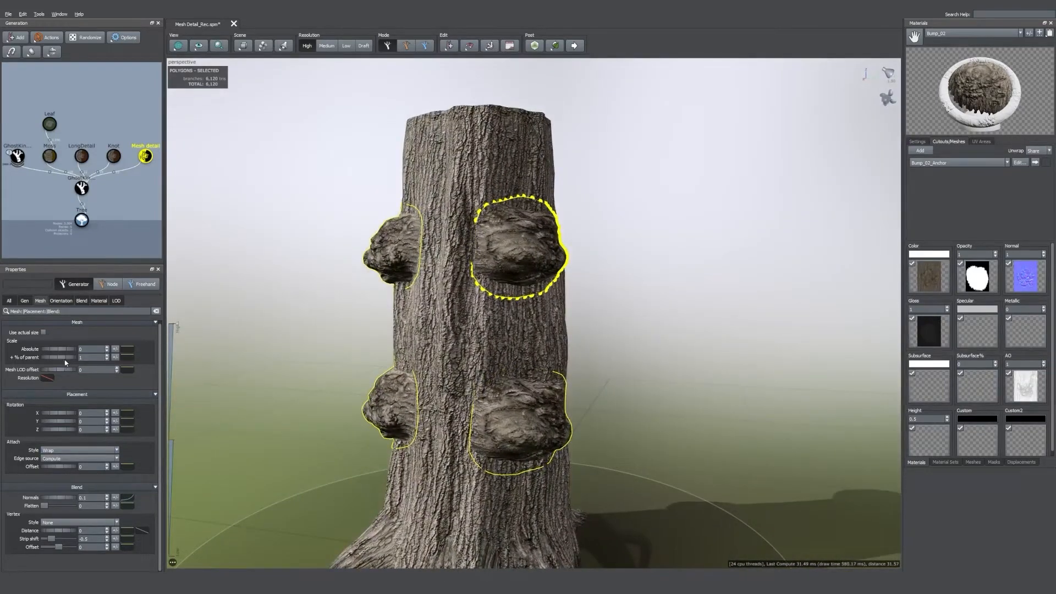
left_click_drag(69, 359, 62, 363)
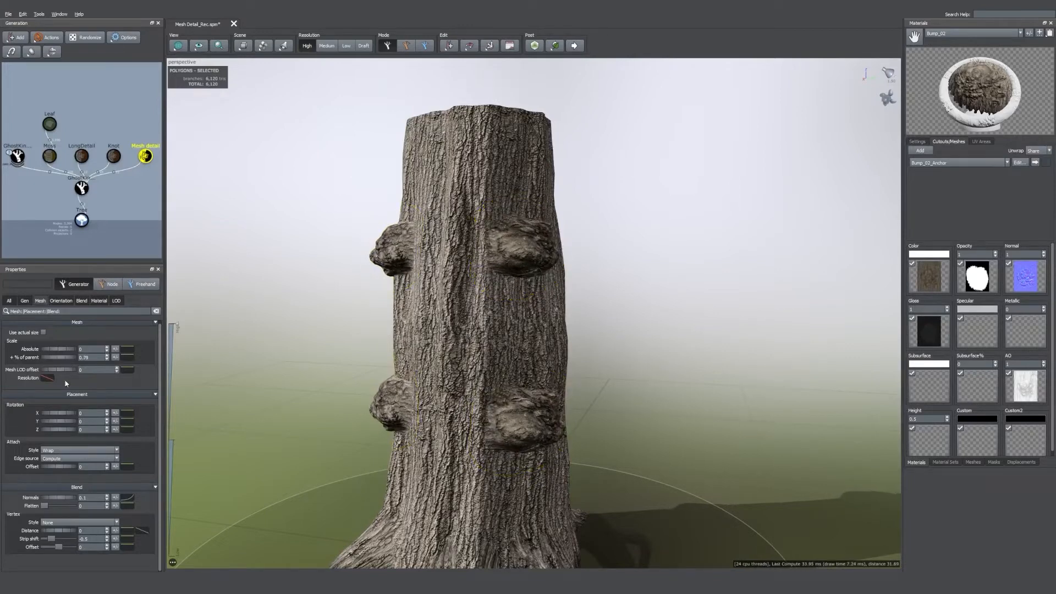
left_click_drag(70, 424, 62, 427)
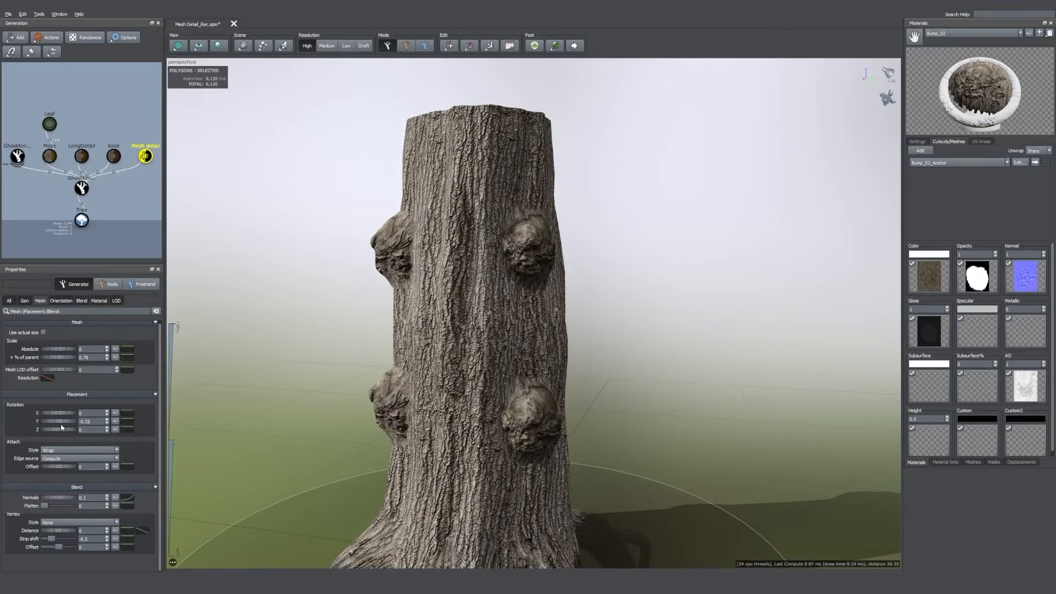
left_click_drag(461, 389, 481, 411)
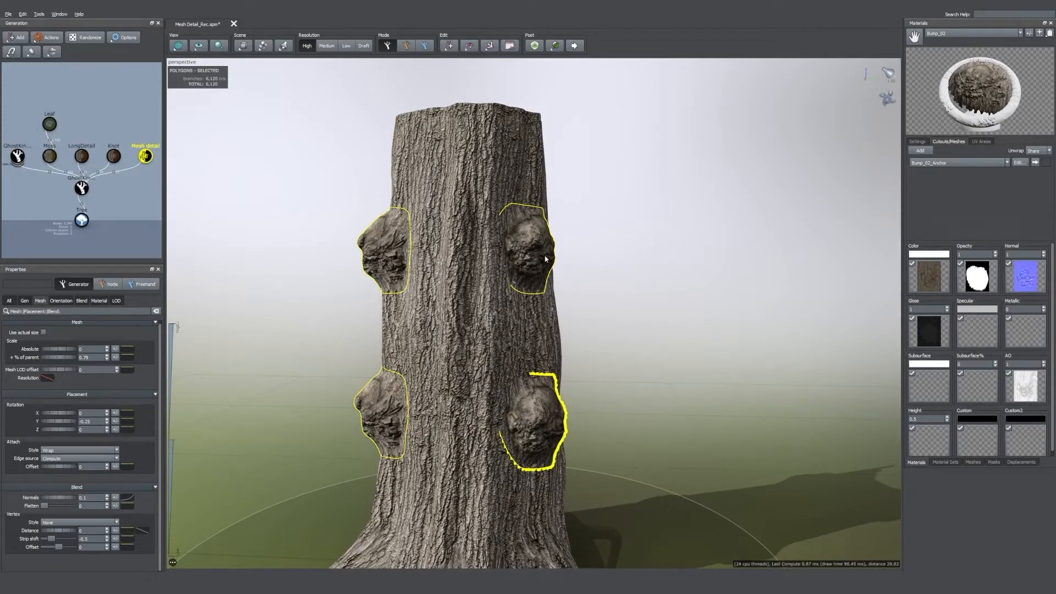
Step: Examine the anchor points of the Bump_02_Anchor mesh in its mesh preview from several angles
left_click(972, 462)
left_click_drag(1009, 270, 968, 264)
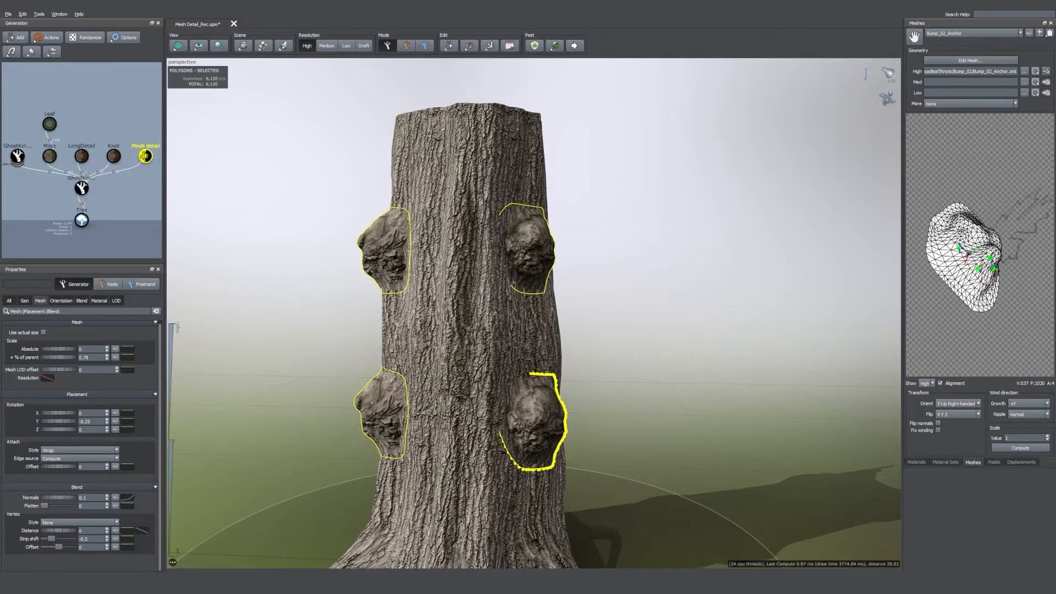
left_click_drag(970, 268, 980, 288)
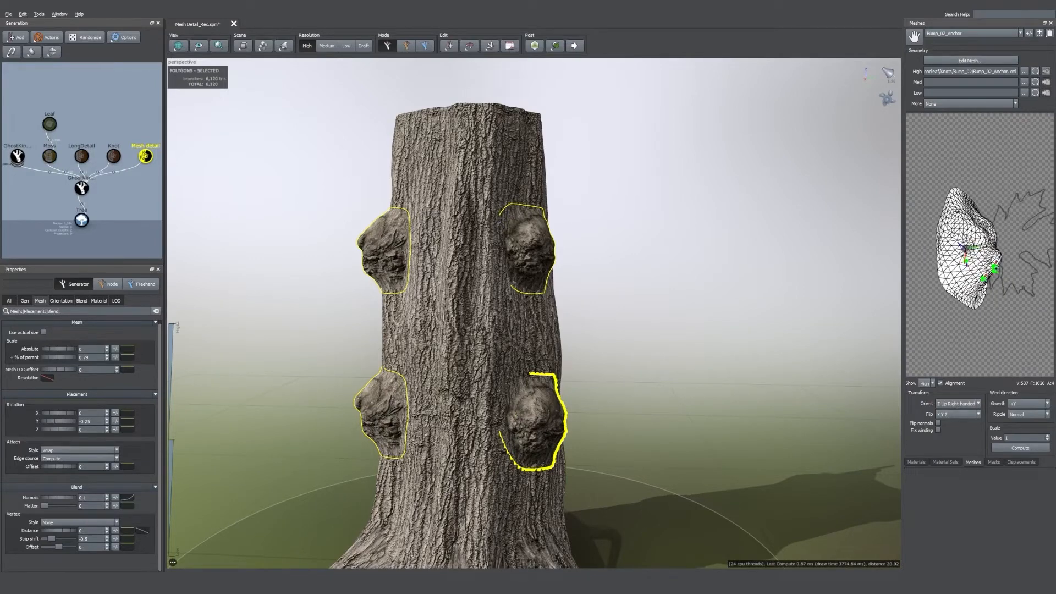
Step: Switch to the Bump_02_Anchor.spm model and inspect its bump mesh in the viewport and mesh preview
left_click(694, 269)
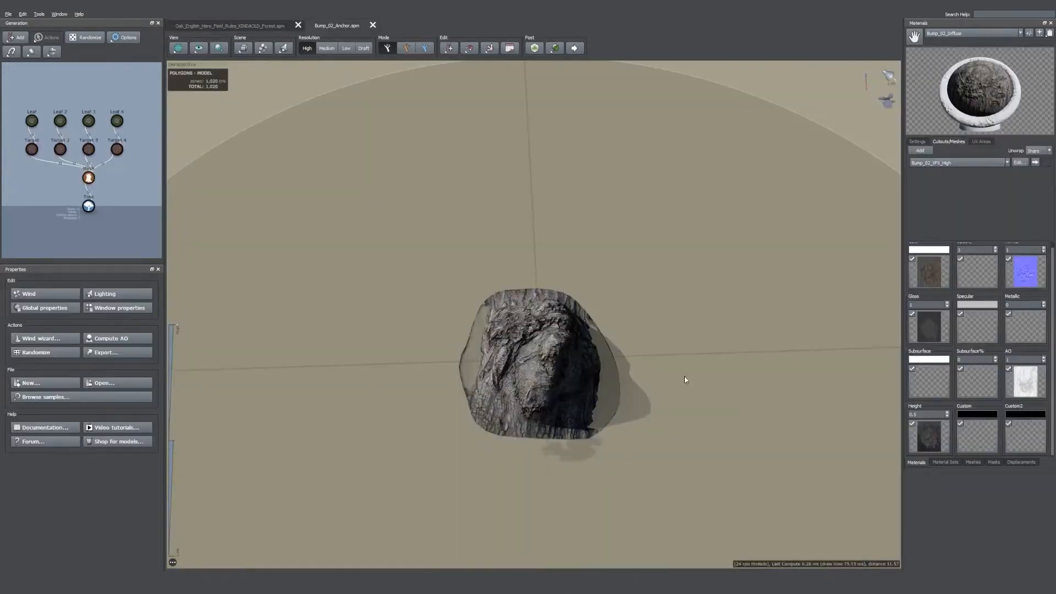
mouse_move(685, 380)
left_mouse_down()
mouse_move(728, 351)
mouse_move(752, 358)
mouse_move(708, 382)
mouse_move(670, 379)
left_mouse_up()
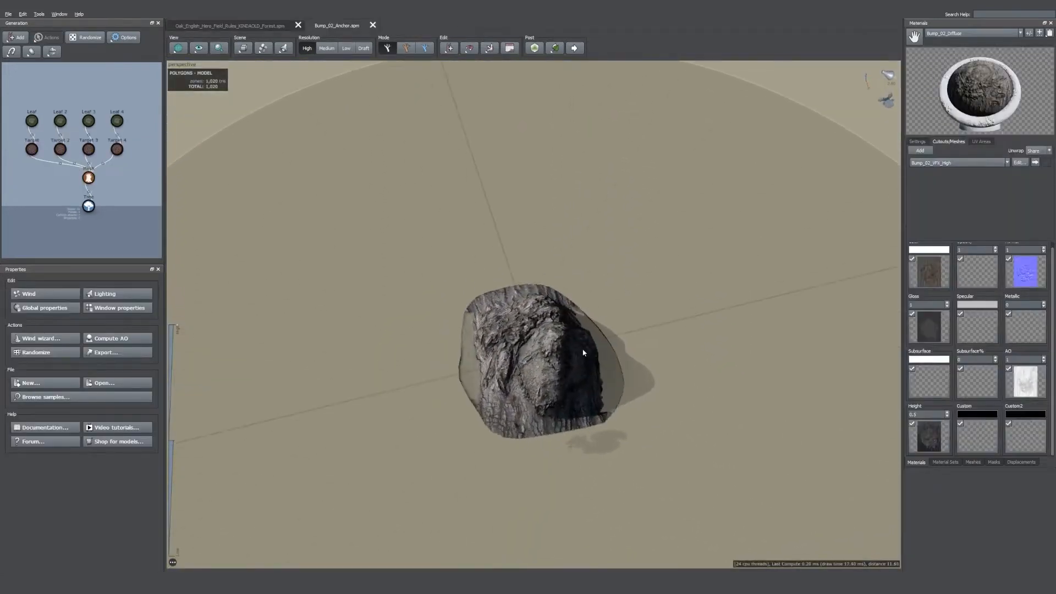
left_click(589, 354)
left_click(967, 462)
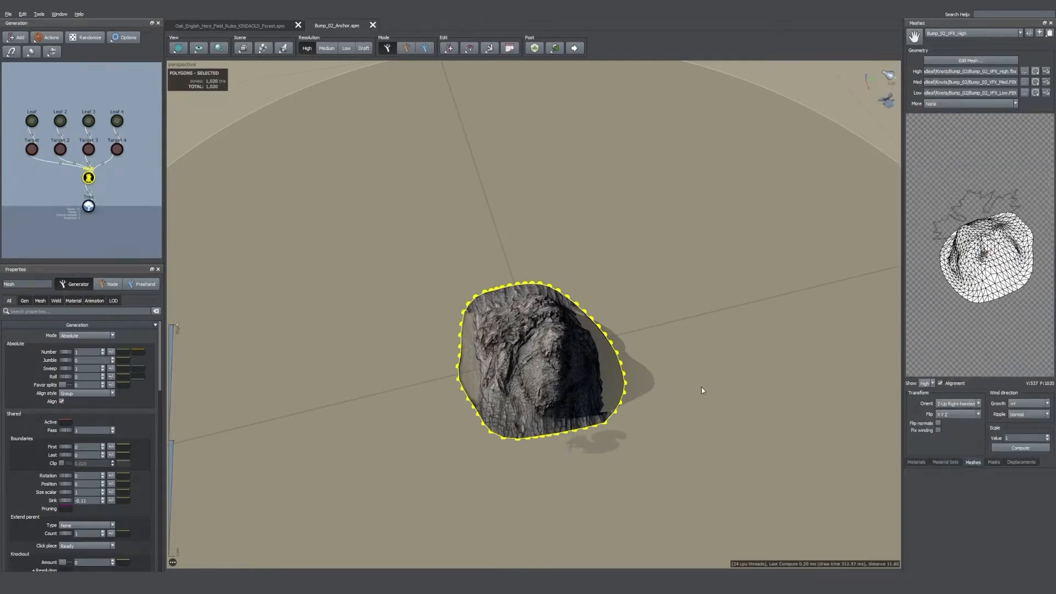
left_click_drag(702, 392, 733, 367)
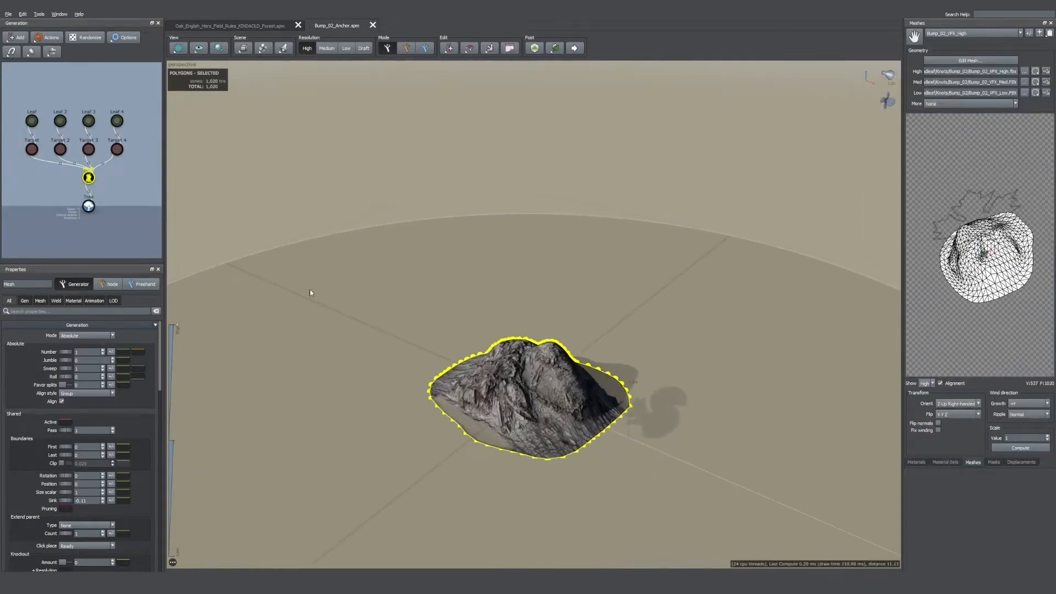
Step: Add a photogrammetry Target generator to the bump's Mesh generator and move its node above the bump
middle_click_drag(135, 219, 98, 216)
right_click(53, 174)
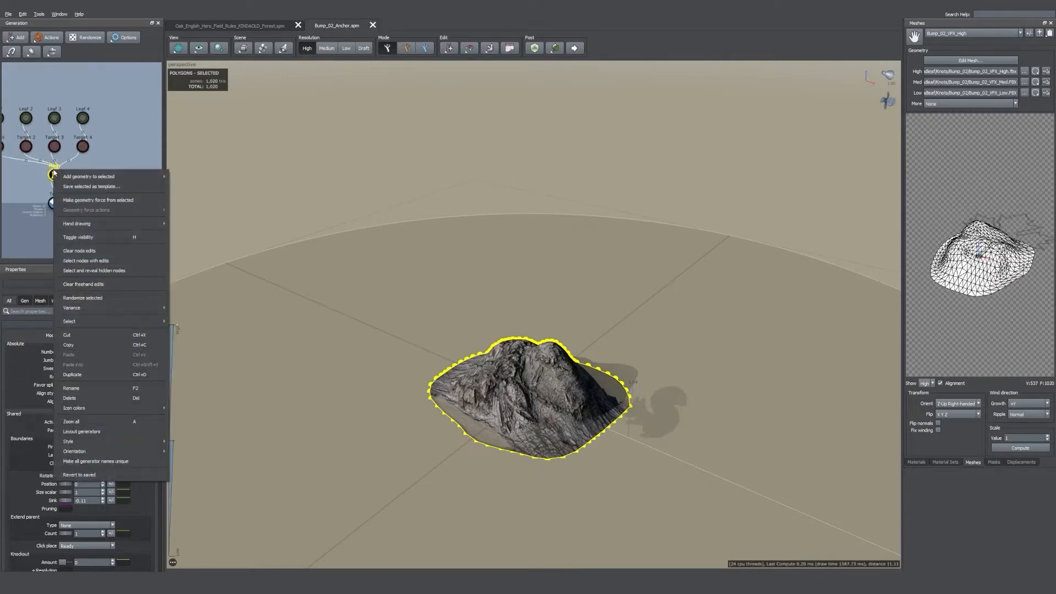
mouse_move(92, 177)
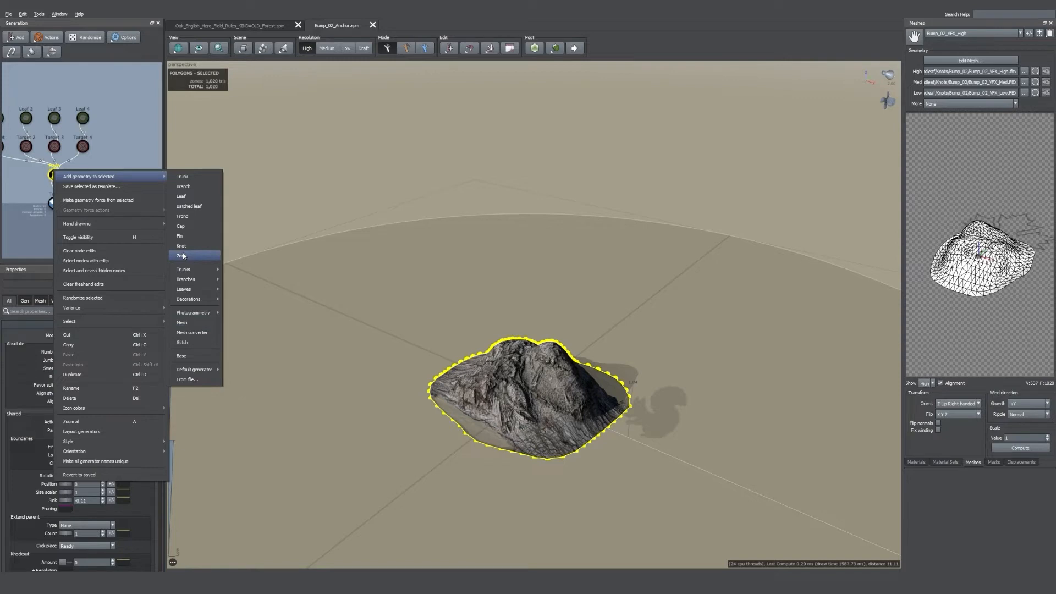
mouse_move(219, 315)
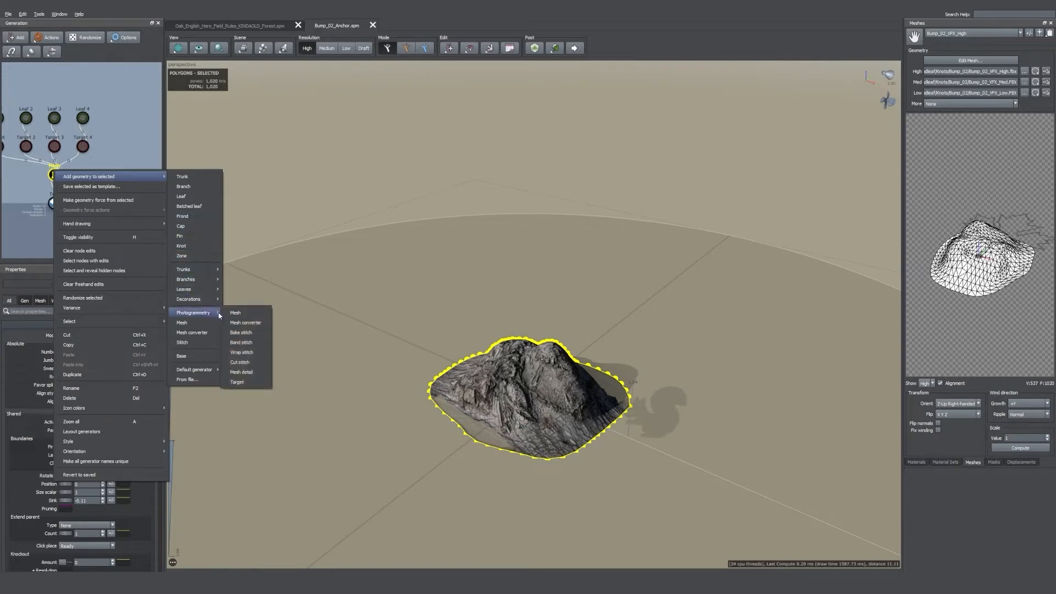
left_click(238, 382)
left_click(428, 341)
left_click_drag(483, 320, 497, 308)
key("space")
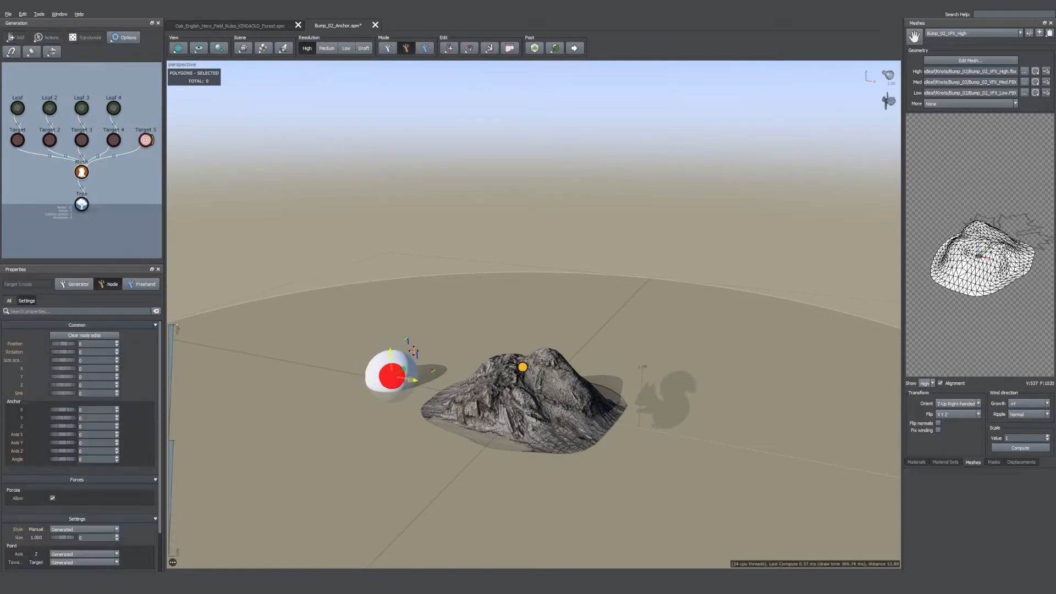
left_click_drag(416, 352, 511, 230)
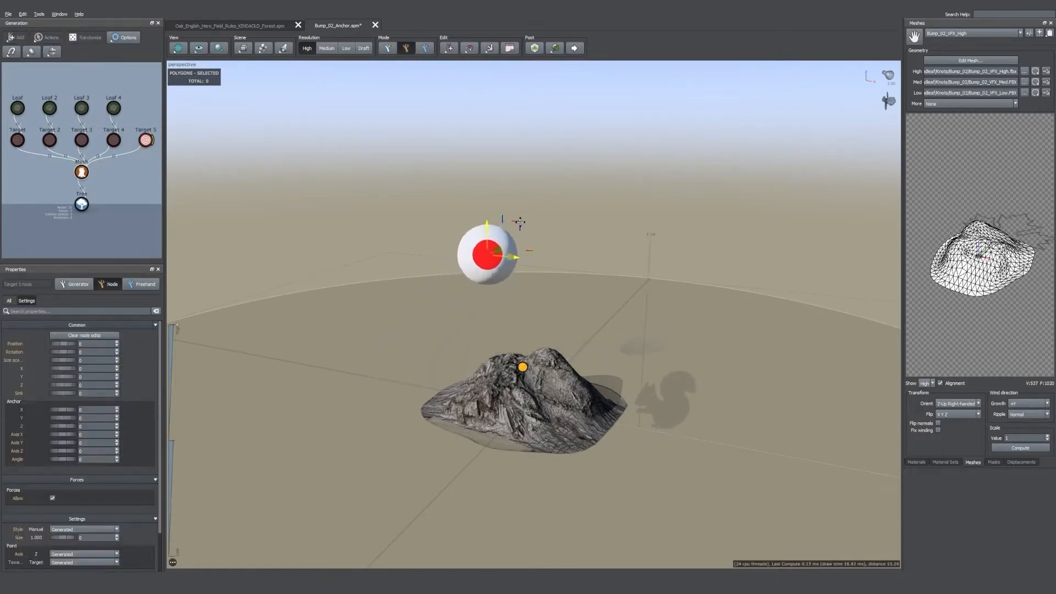
Step: Set the new Target generator's style to Laser
left_click(388, 48)
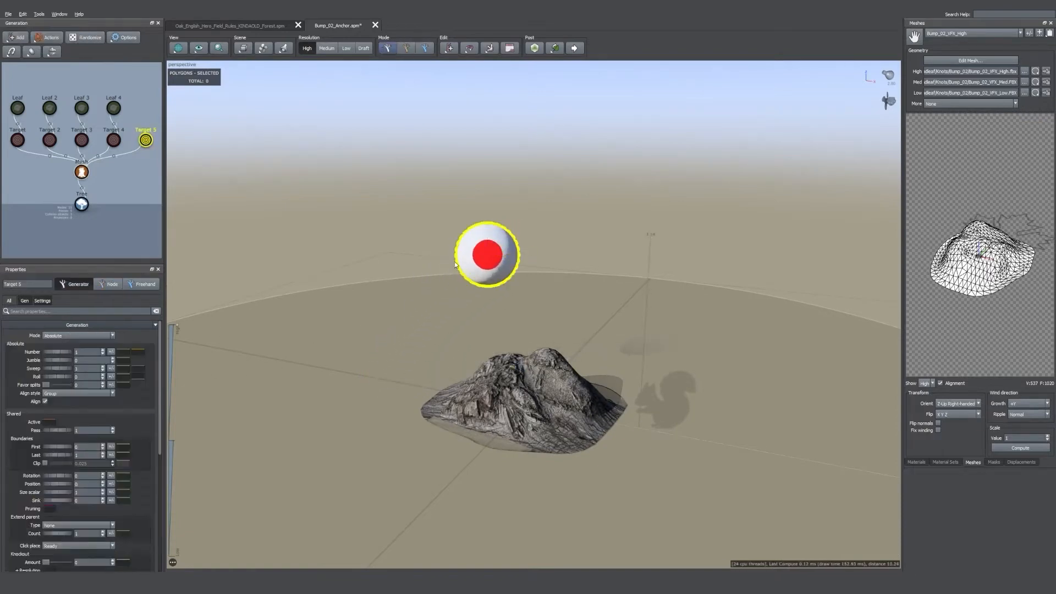
left_click_drag(450, 255, 422, 284)
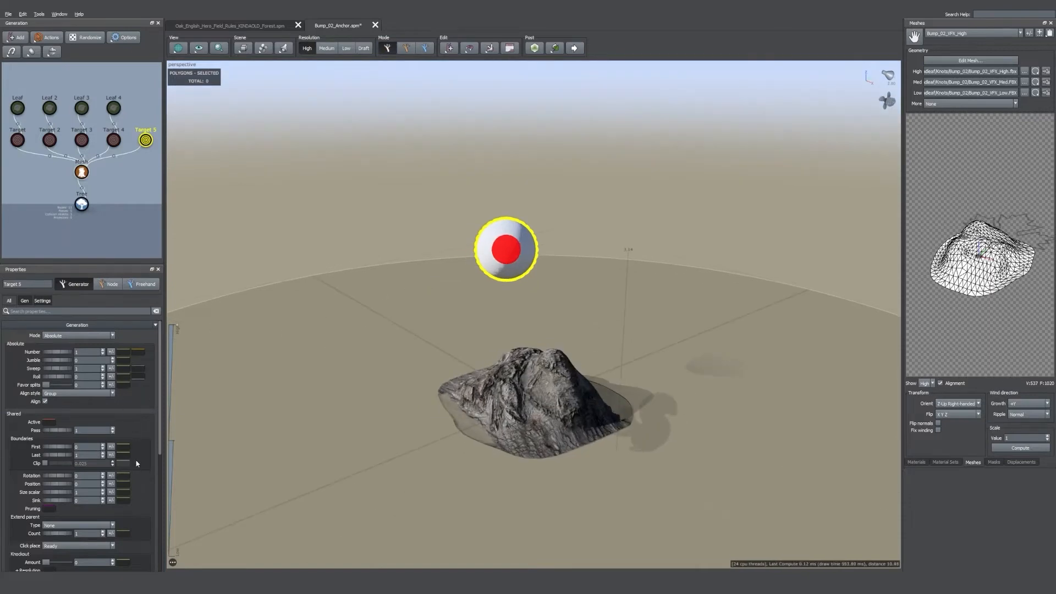
scroll(137, 464, "down", 3)
scroll(125, 477, "down", 6)
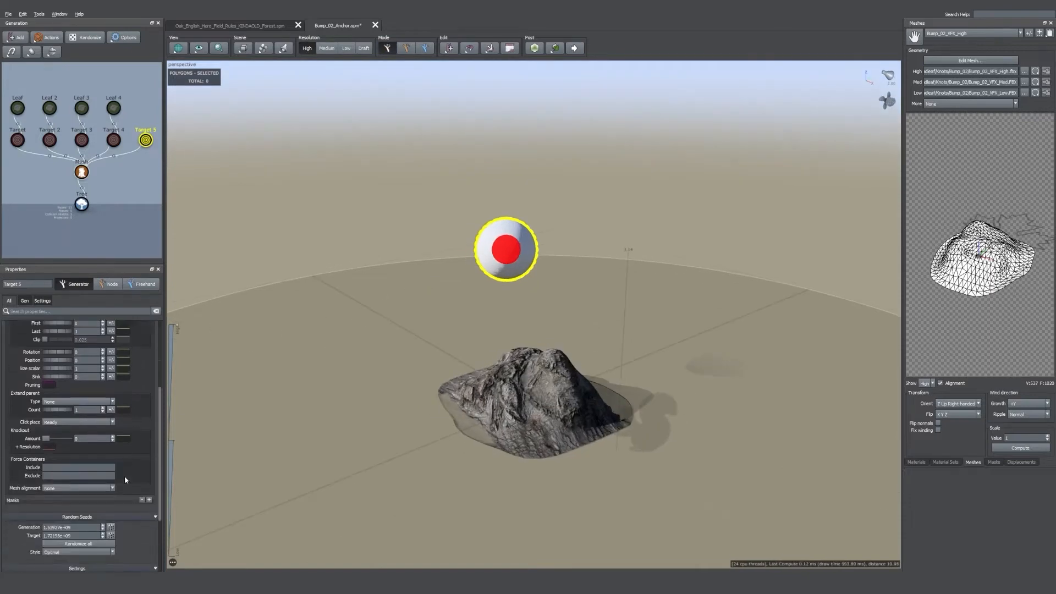
left_click(64, 486)
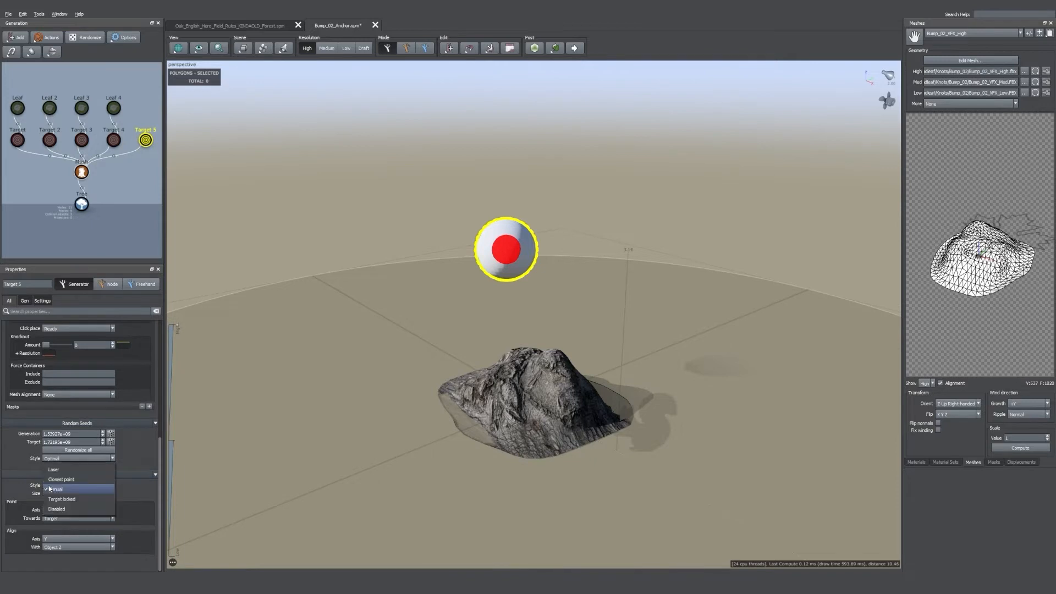
left_click(54, 470)
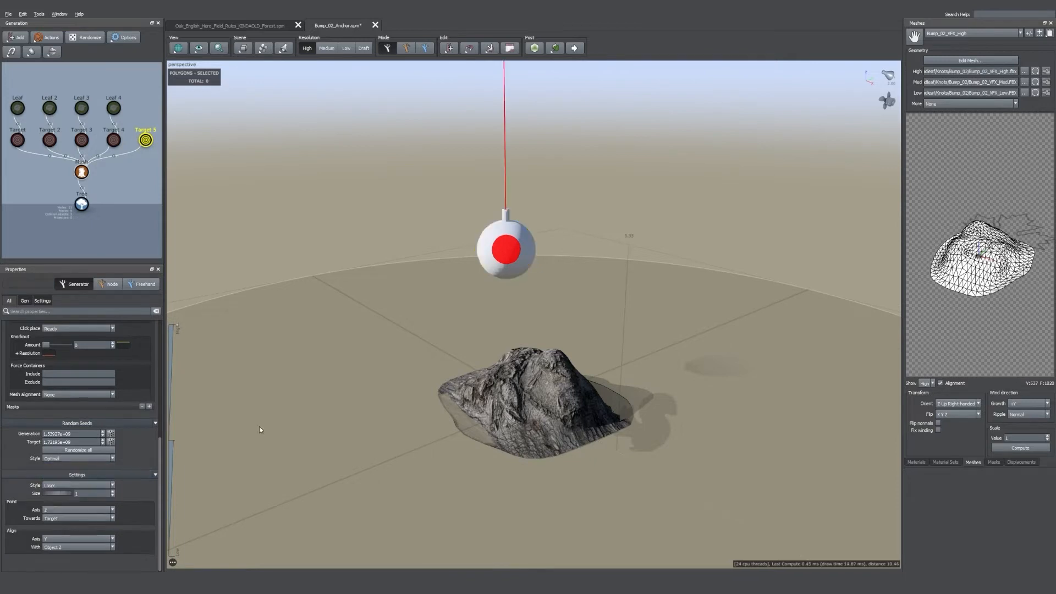
Step: Rotate the target node so its laser points down, and move it until the laser hits the bump's surface
double_click(533, 250)
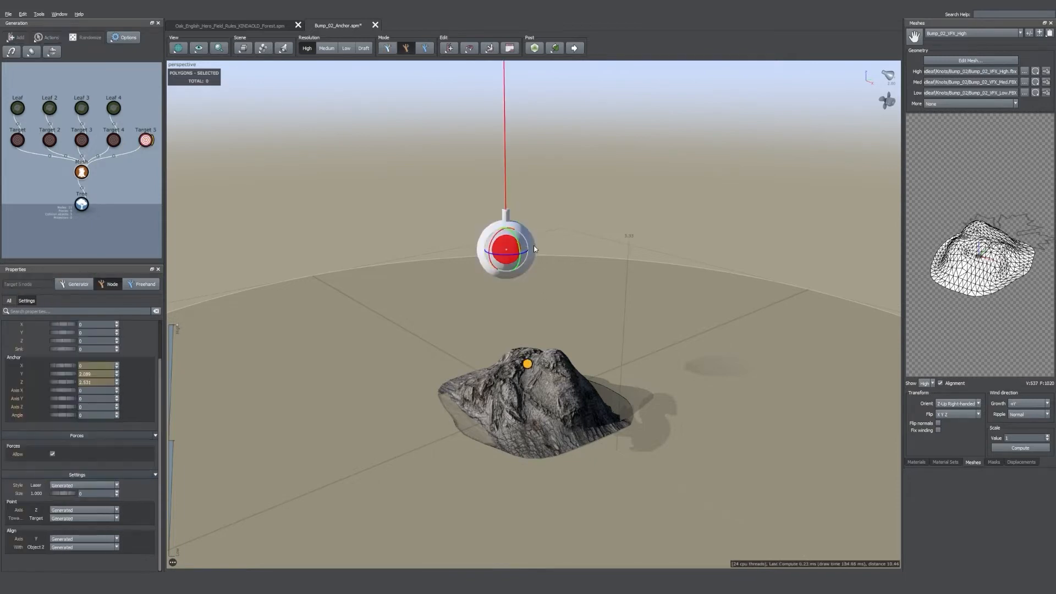
left_click_drag(514, 236, 526, 313)
left_click_drag(595, 288, 560, 286)
left_click_drag(529, 232, 519, 232)
key("w")
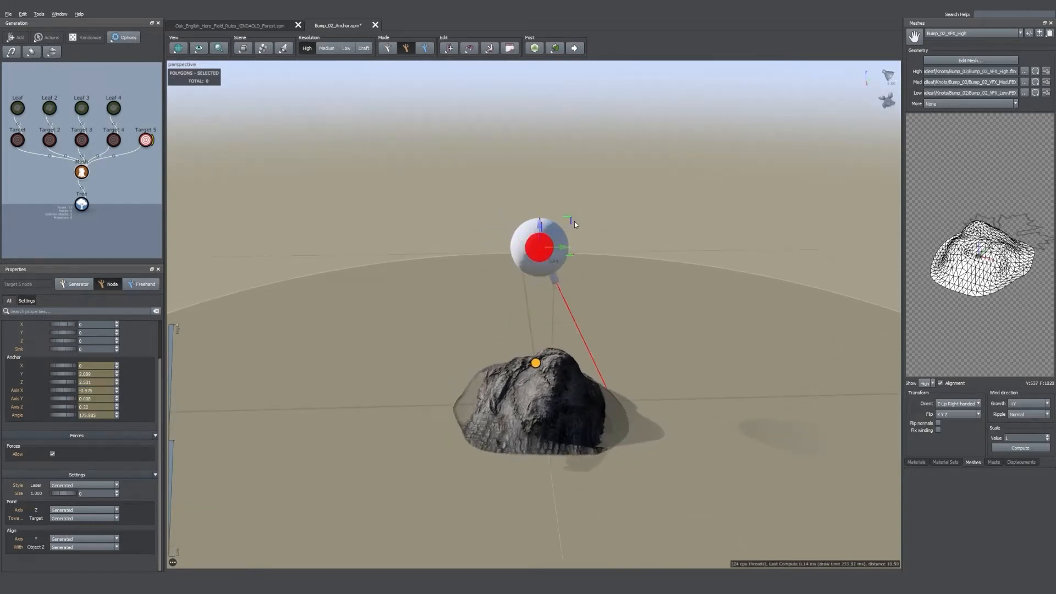
left_click_drag(572, 219, 474, 232)
left_click_drag(524, 258, 462, 322)
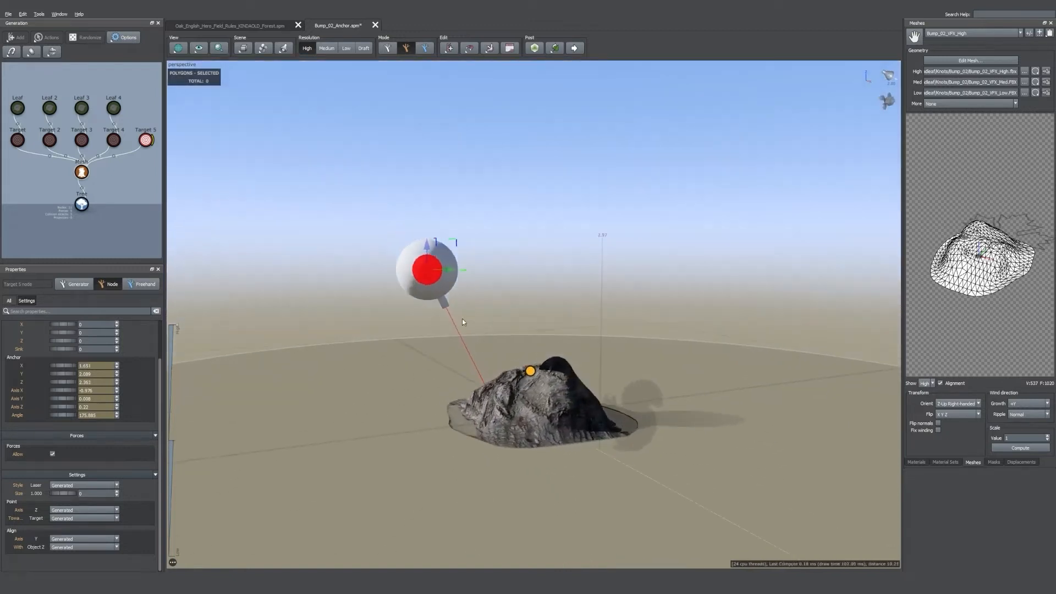
Step: Add a Leaf generator to the new Target generator
right_click(145, 140)
mouse_move(156, 144)
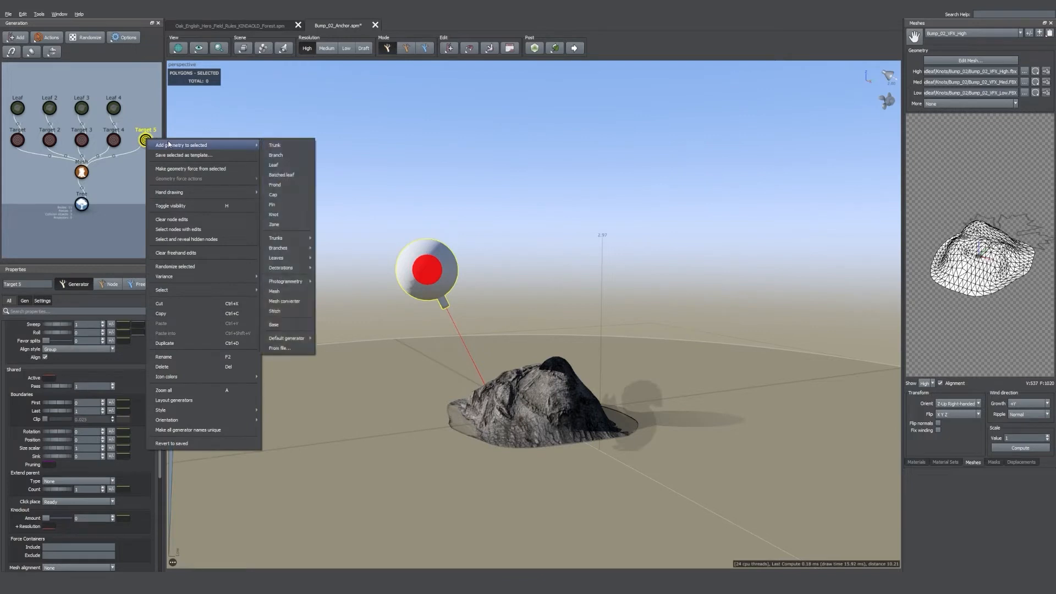
left_click(284, 164)
Step: Move the target node farther from the bump and check where its laser places the leaf
left_click_drag(525, 231, 440, 269)
left_click(449, 265)
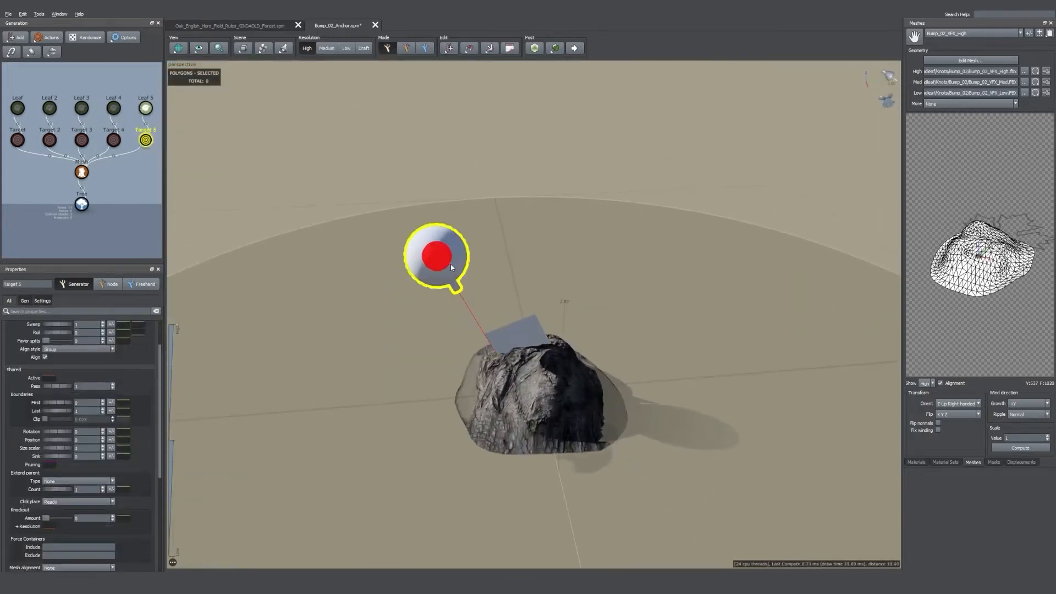
key("Tab")
left_click_drag(453, 270, 455, 207)
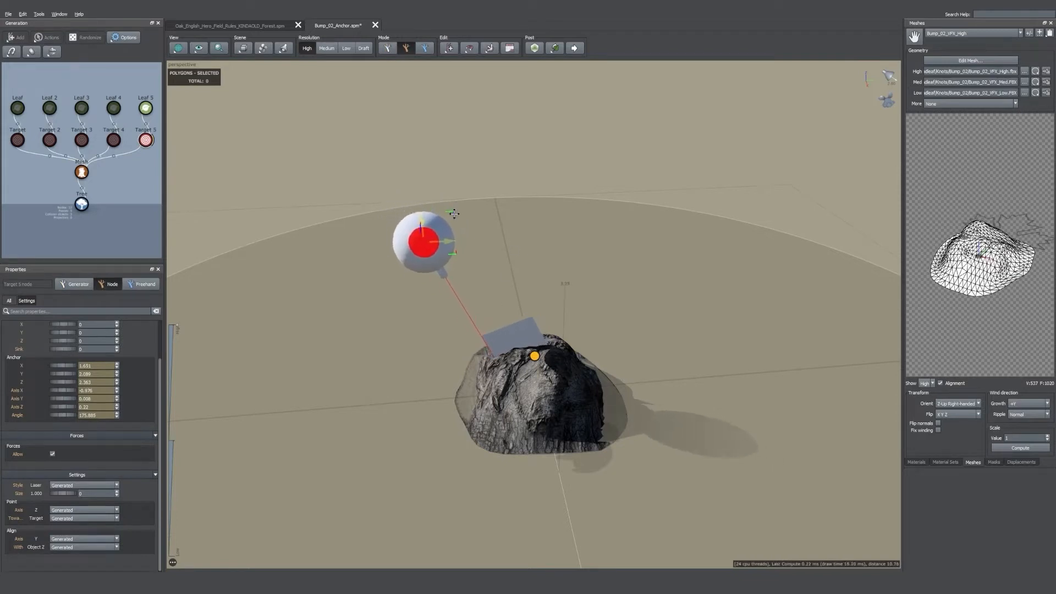
left_click_drag(524, 243, 519, 229)
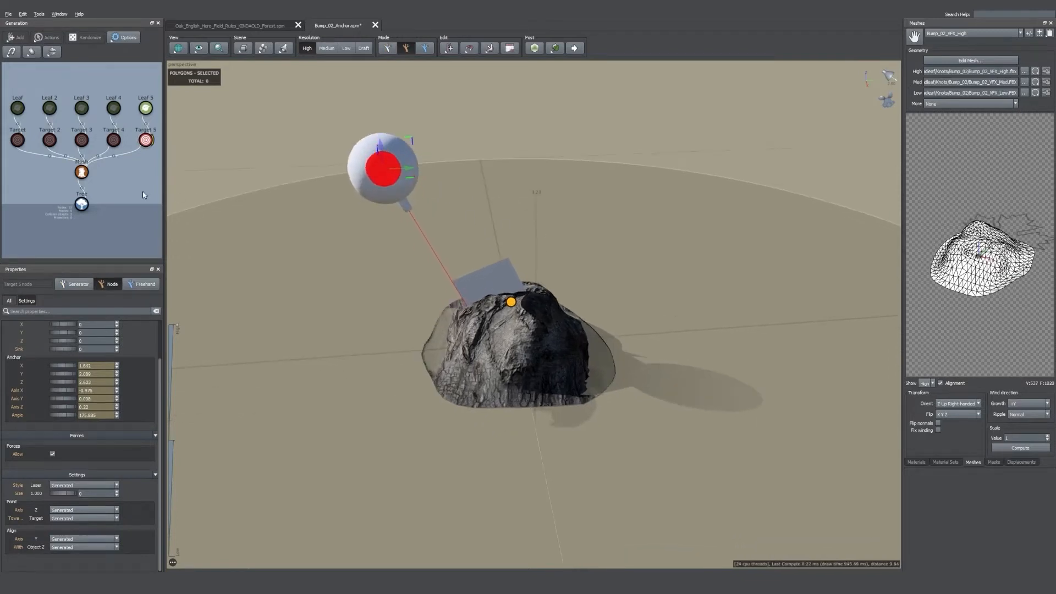
Step: Set the new leaf's Right value under Final Adjustments to 0.5
key("Tab")
left_click(146, 108)
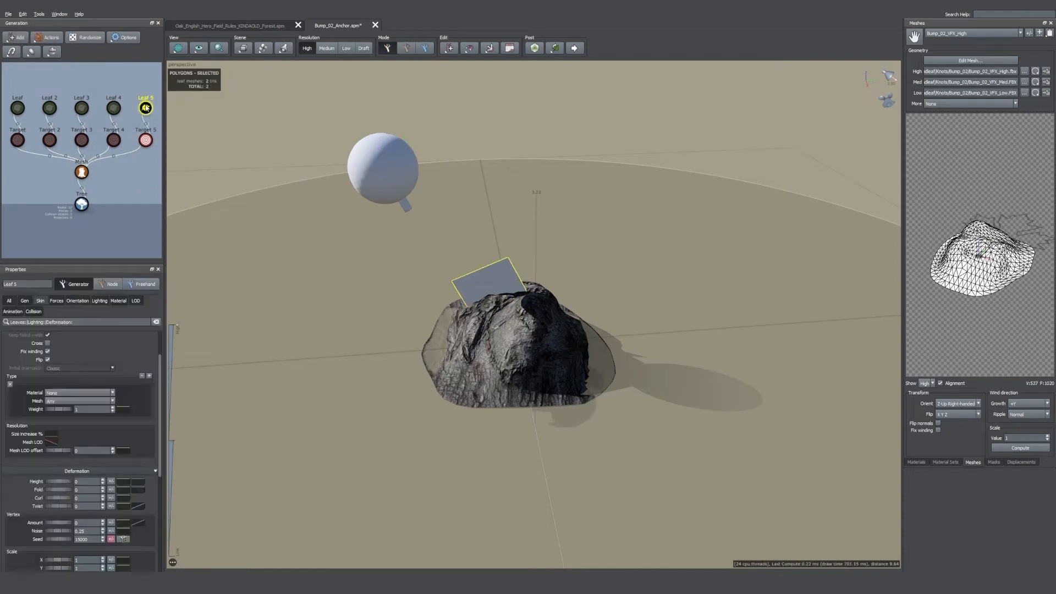
left_click(77, 300)
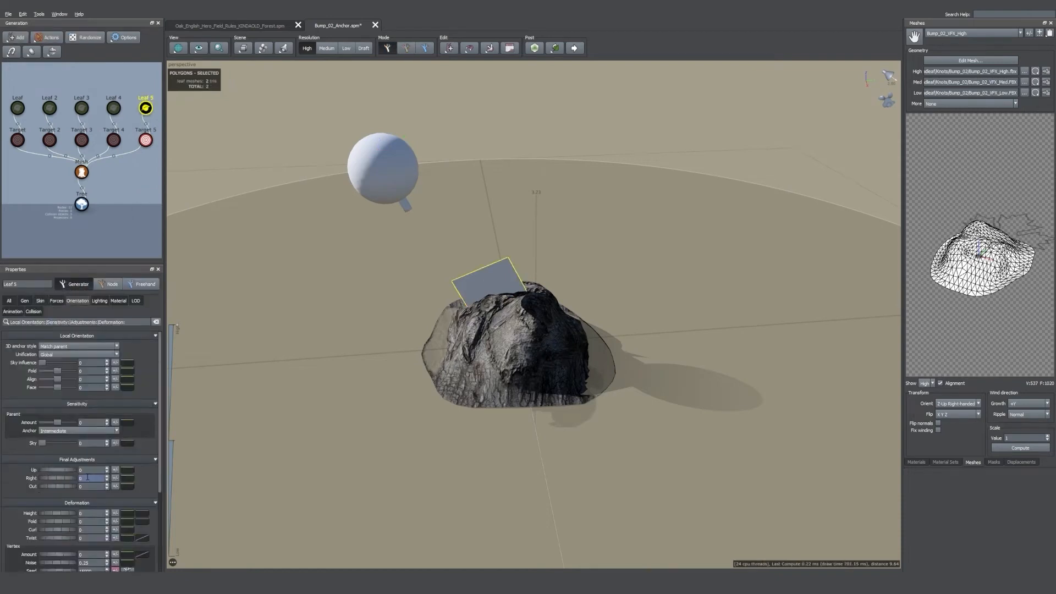
left_click_drag(88, 478, 77, 480)
type("0.5")
key("Return")
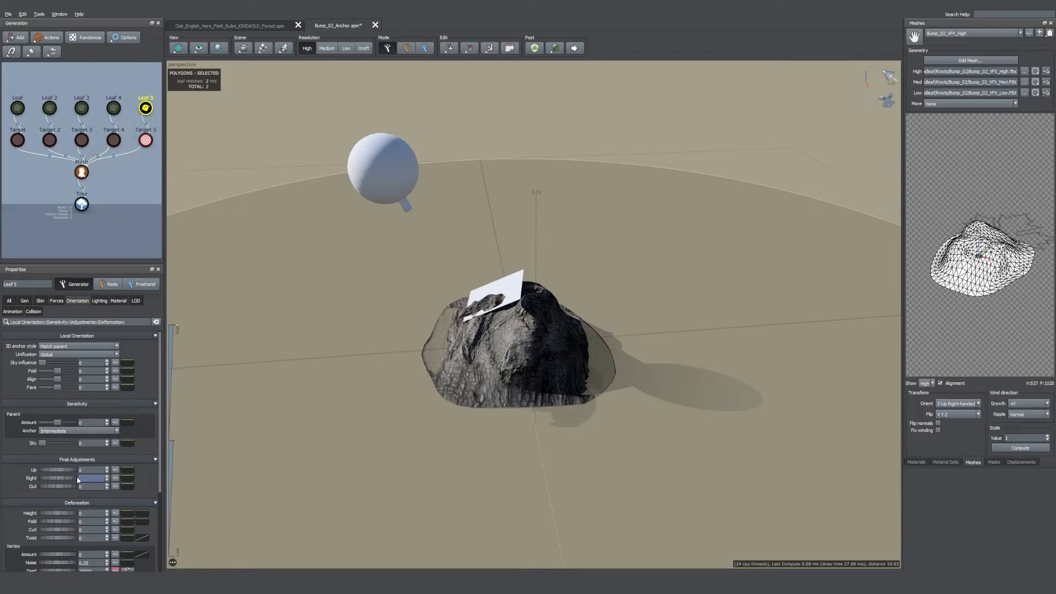
Step: Raise the new leaf's local Align orientation and check how it stands on the bump
left_click(91, 487)
left_click_drag(52, 381, 72, 379)
mouse_move(504, 260)
left_mouse_down()
mouse_move(573, 245)
mouse_move(503, 253)
left_mouse_up()
left_click(503, 254)
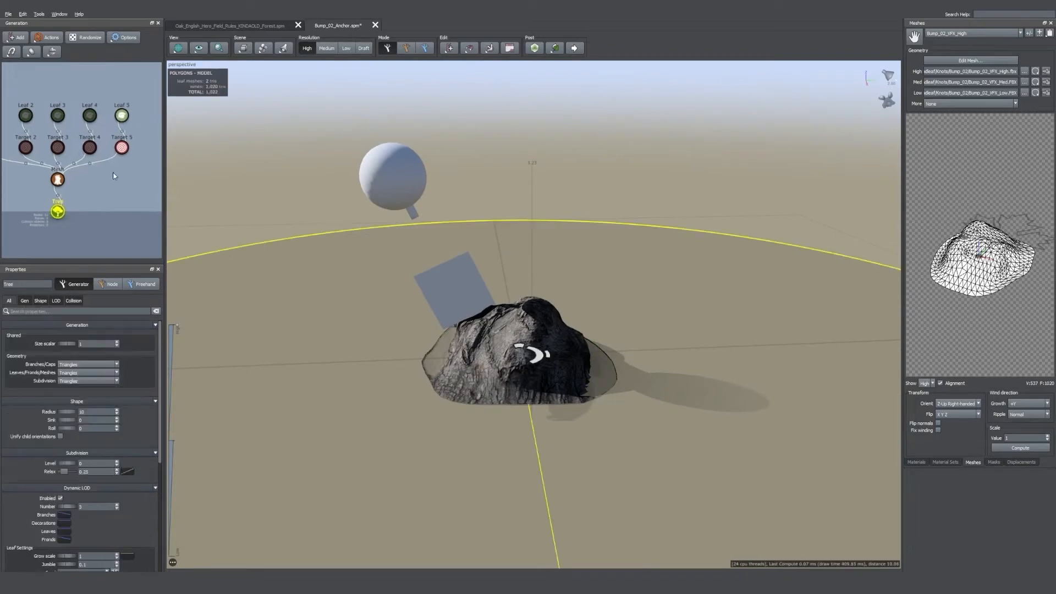
Step: Hide the fifth Target and Leaf pair, then reveal the other four pairs on the bump model
left_click(125, 128)
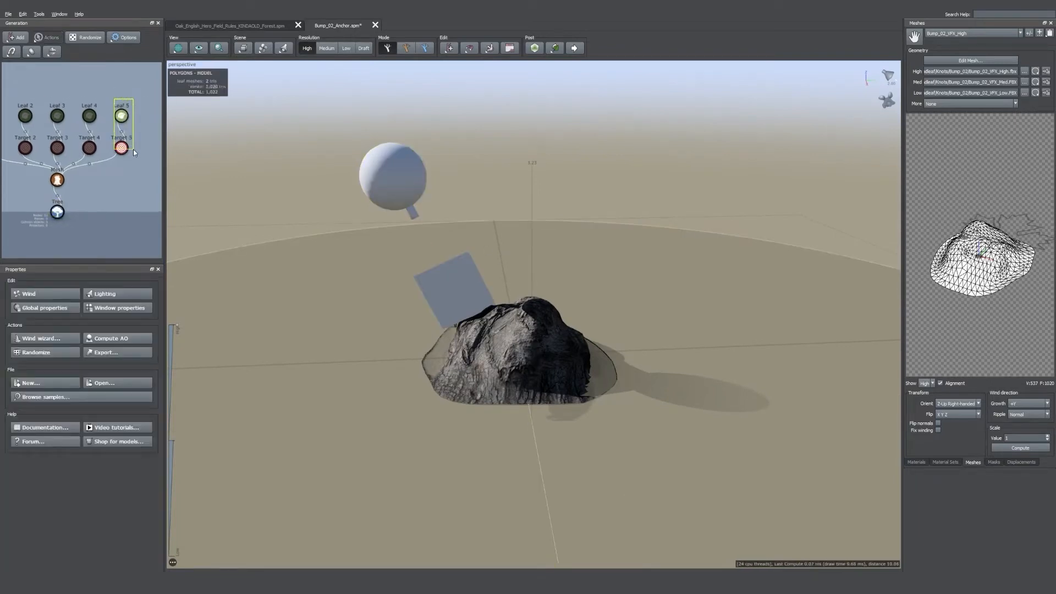
left_click_drag(133, 150, 133, 149)
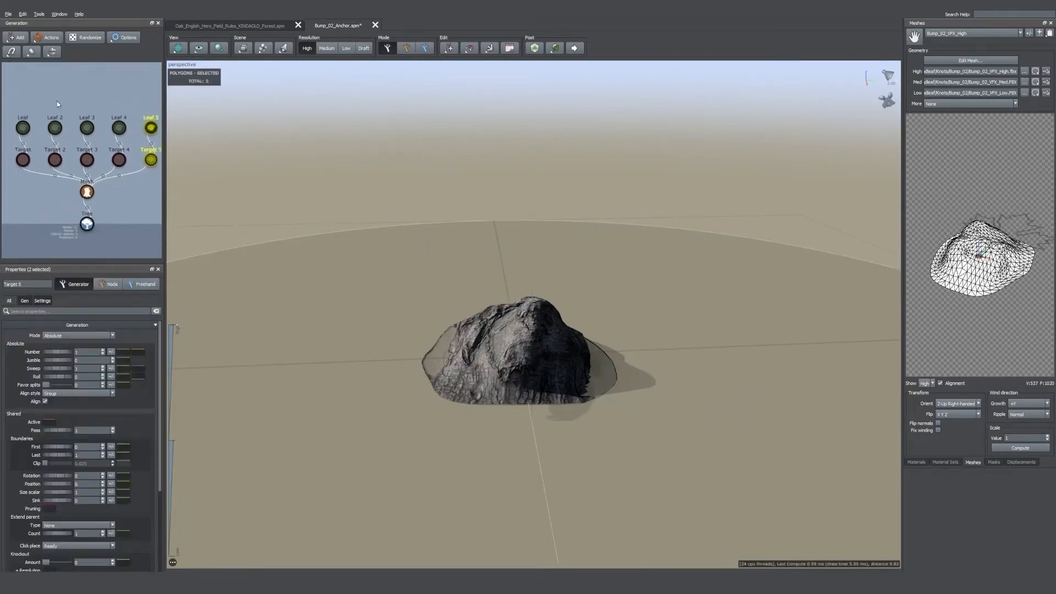
left_click_drag(24, 114, 121, 165)
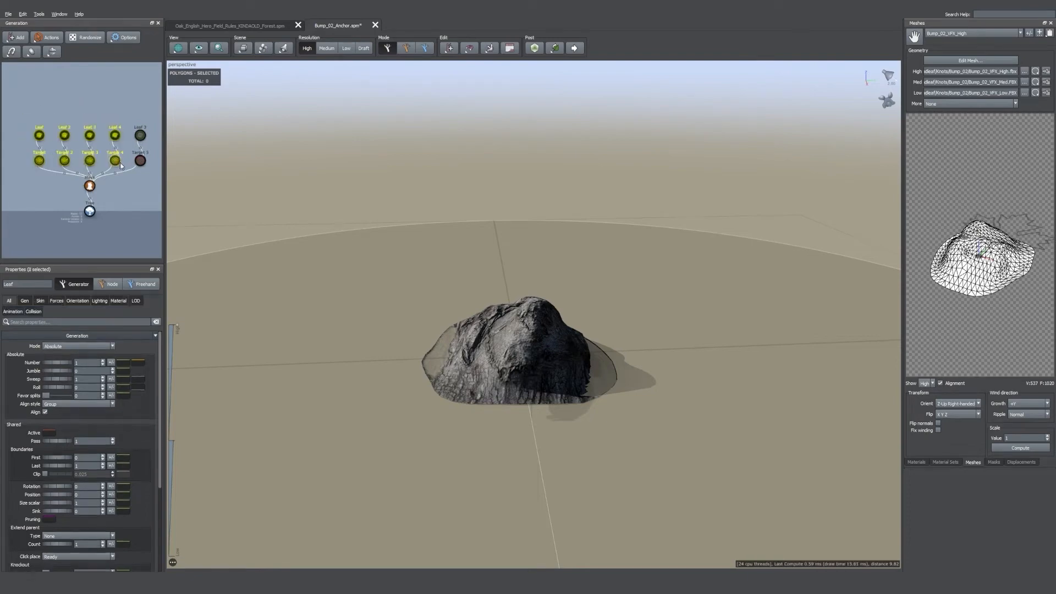
key("h")
left_click_drag(521, 280, 588, 272)
left_click_drag(538, 229, 428, 302)
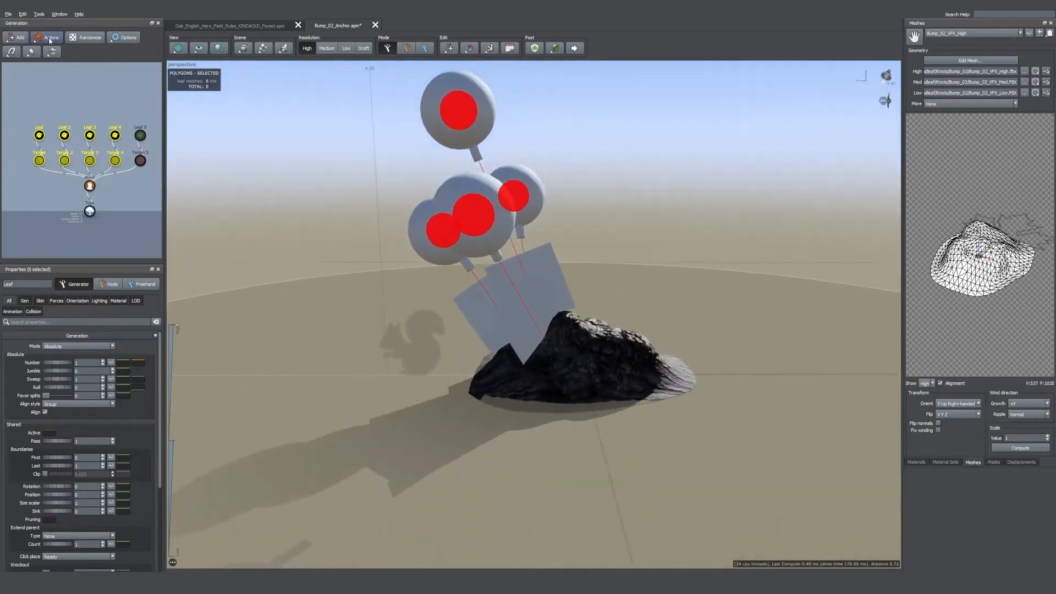
Step: Set up a mesh export of the bump model with SpeedTree Raw XML as the file type
left_click(9, 13)
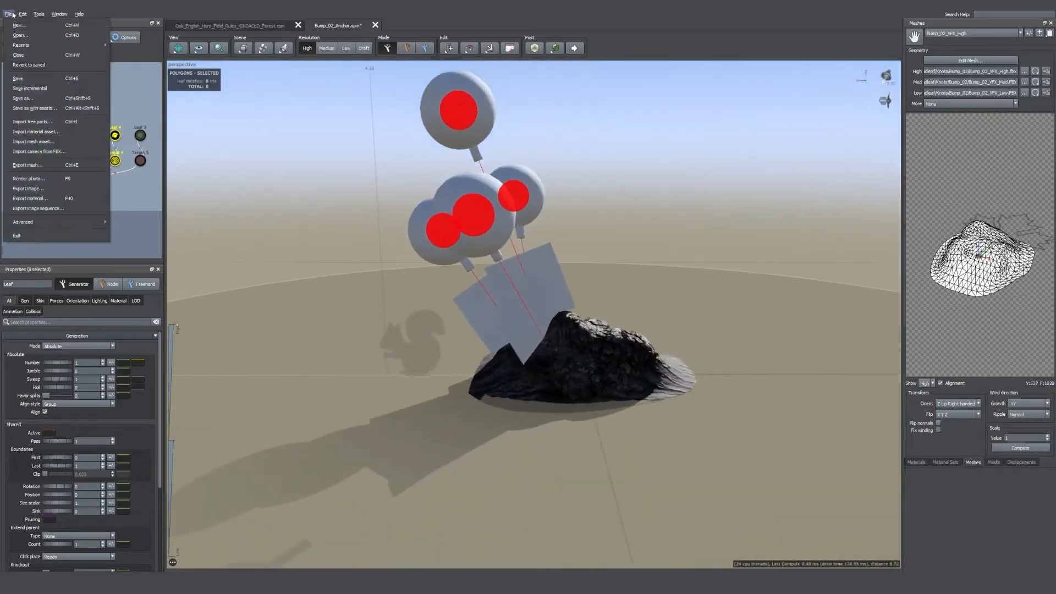
left_click(42, 164)
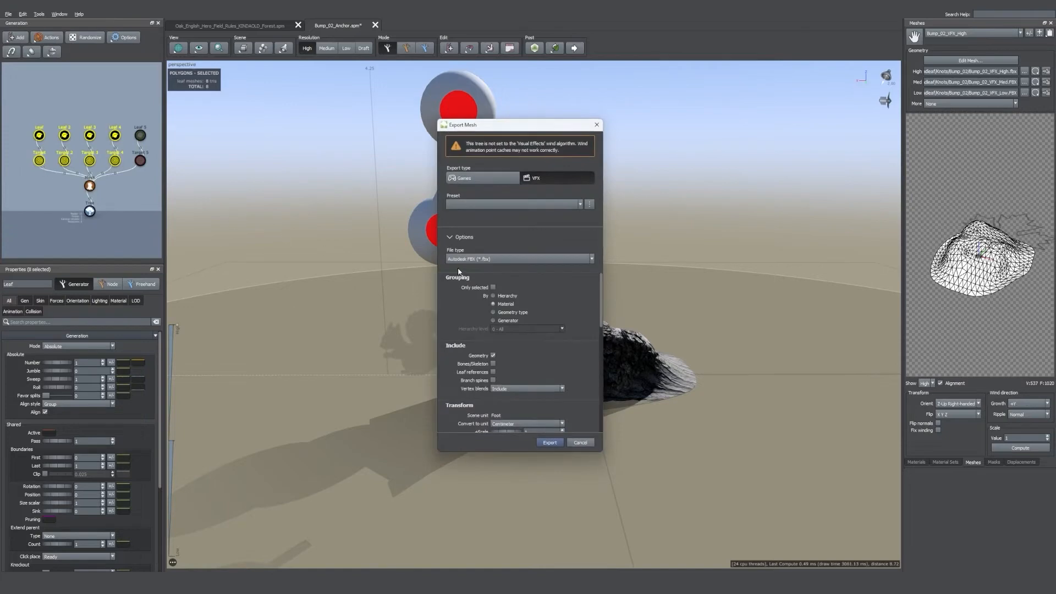
left_click(533, 259)
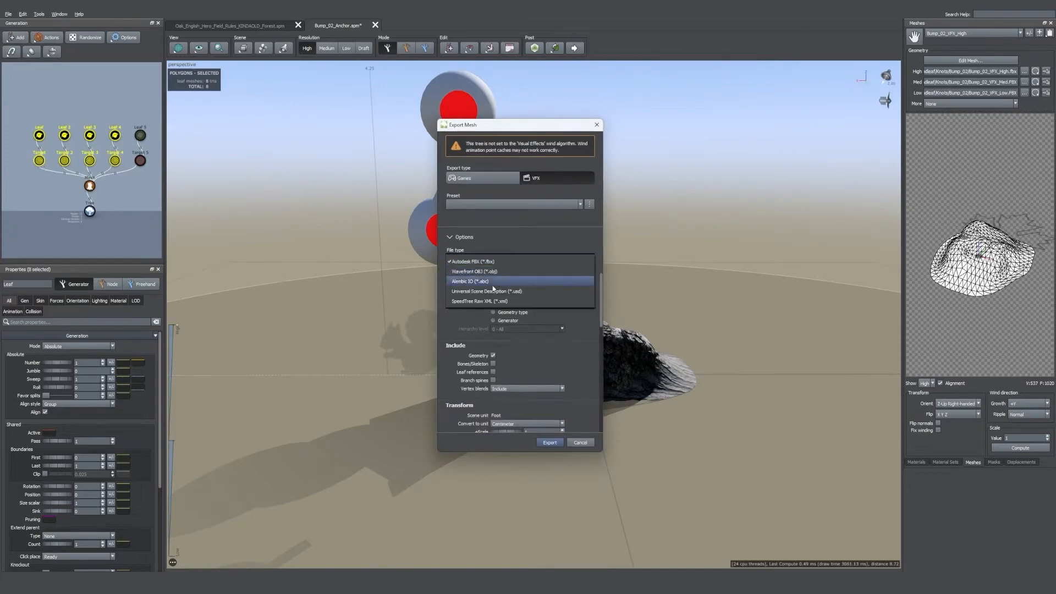
left_click(495, 301)
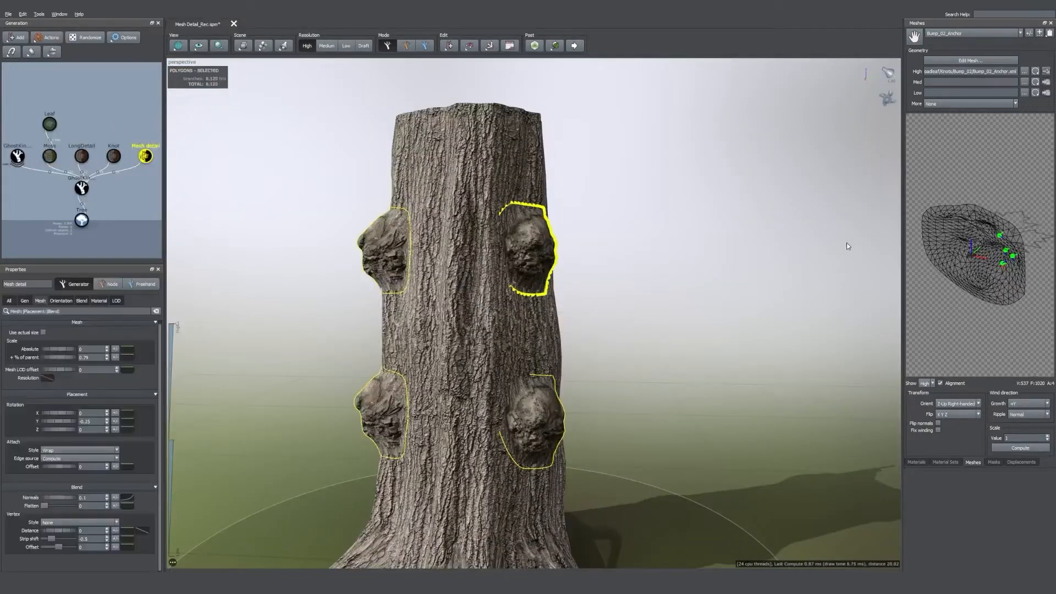
Step: Add a Tubes branch generator to the Mesh detail generator of the trunk
middle_click_drag(147, 180, 90, 196)
right_click(89, 174)
mouse_move(181, 182)
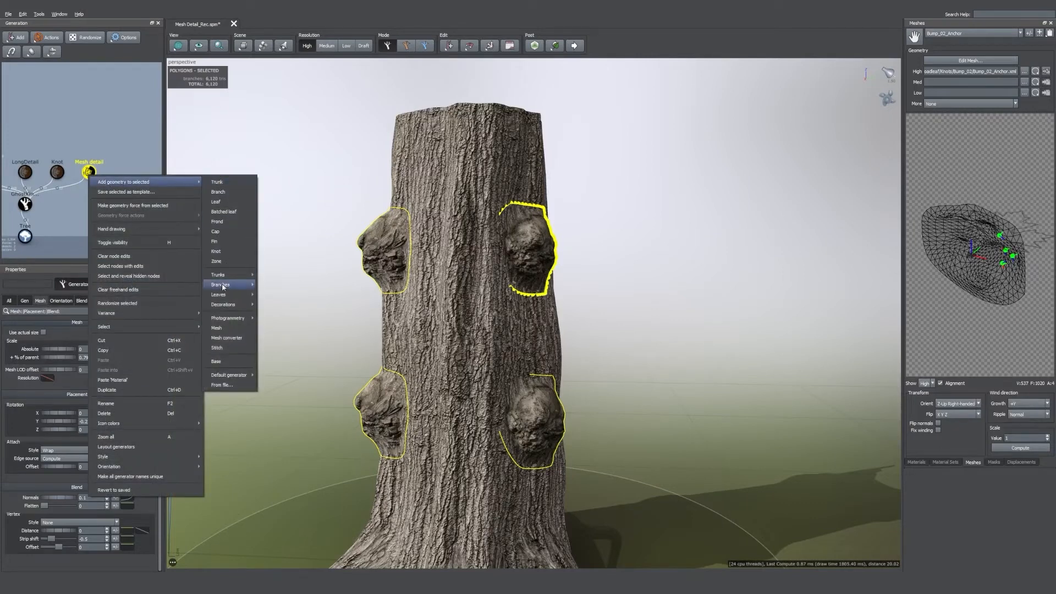
mouse_move(223, 286)
left_click(282, 334)
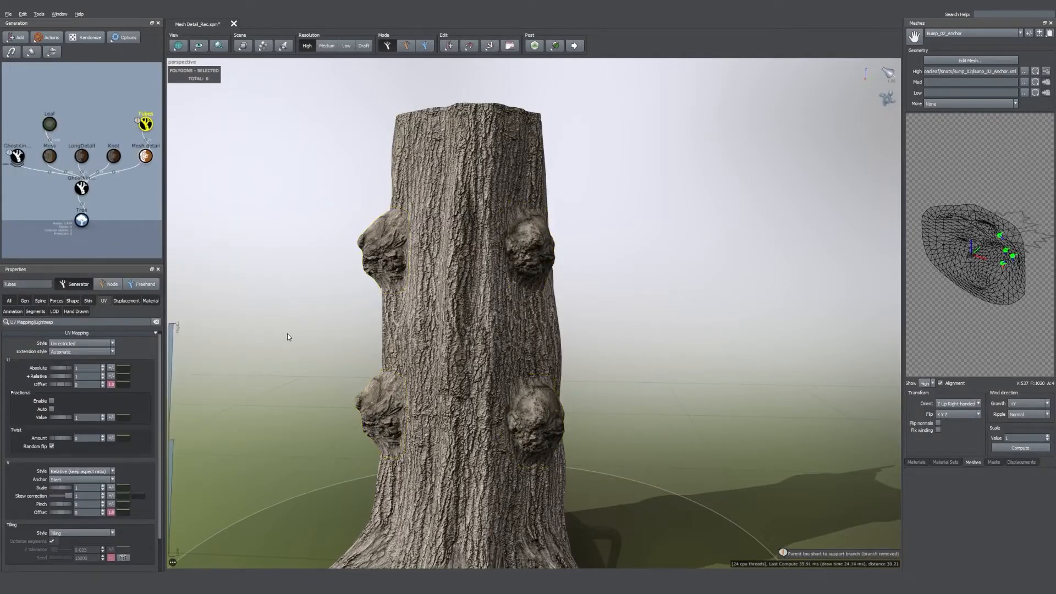
Step: Give the tubes an absolute skin radius of 0.1 and an absolute length of about 3.8, with both % of parent values at 0
left_click(88, 300)
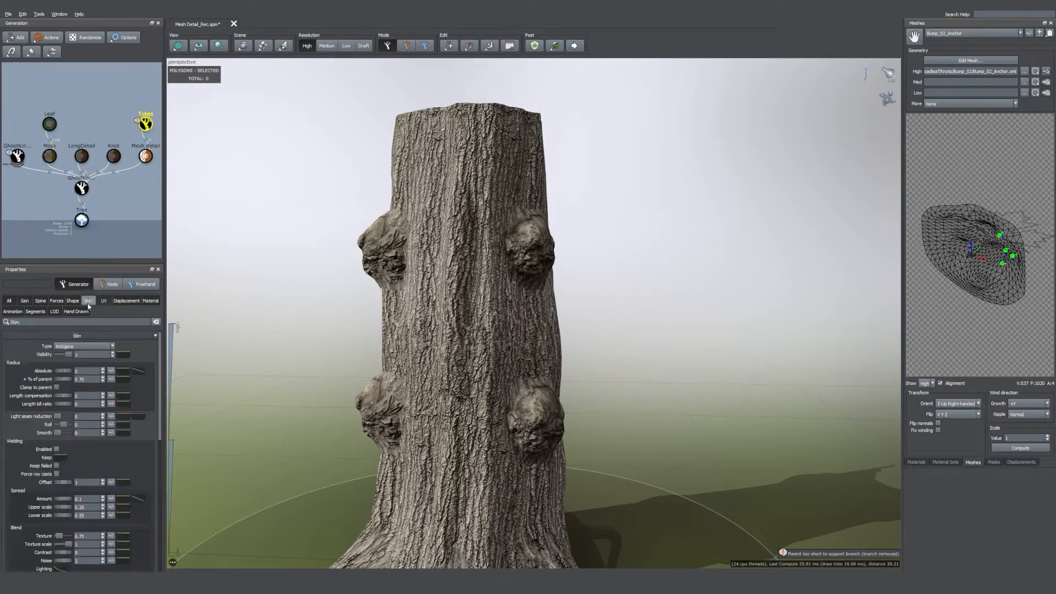
type("0")
left_click_drag(60, 371, 64, 371)
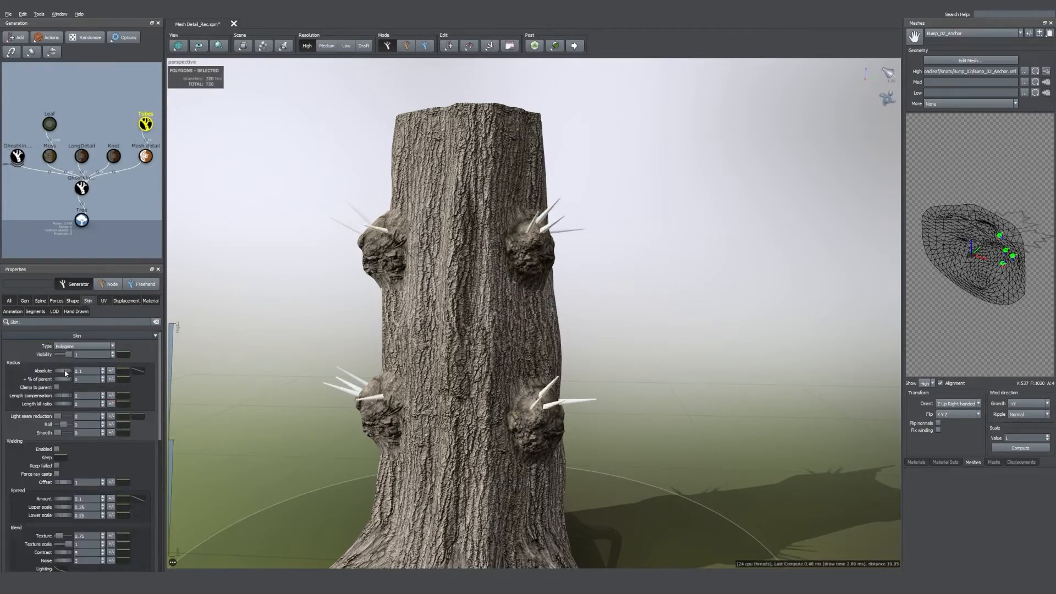
left_click(41, 301)
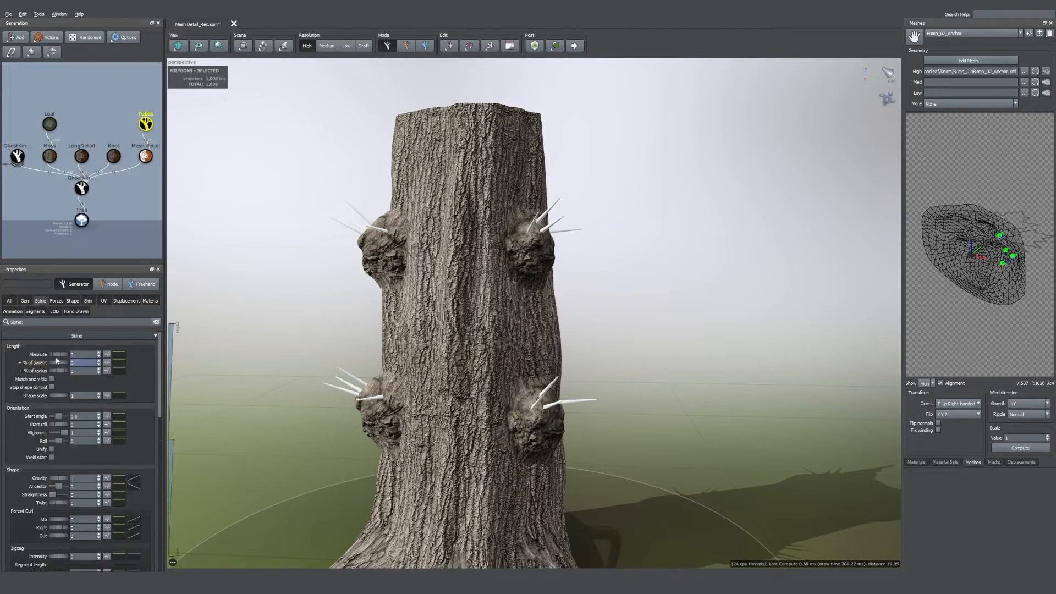
left_click_drag(58, 354, 225, 374)
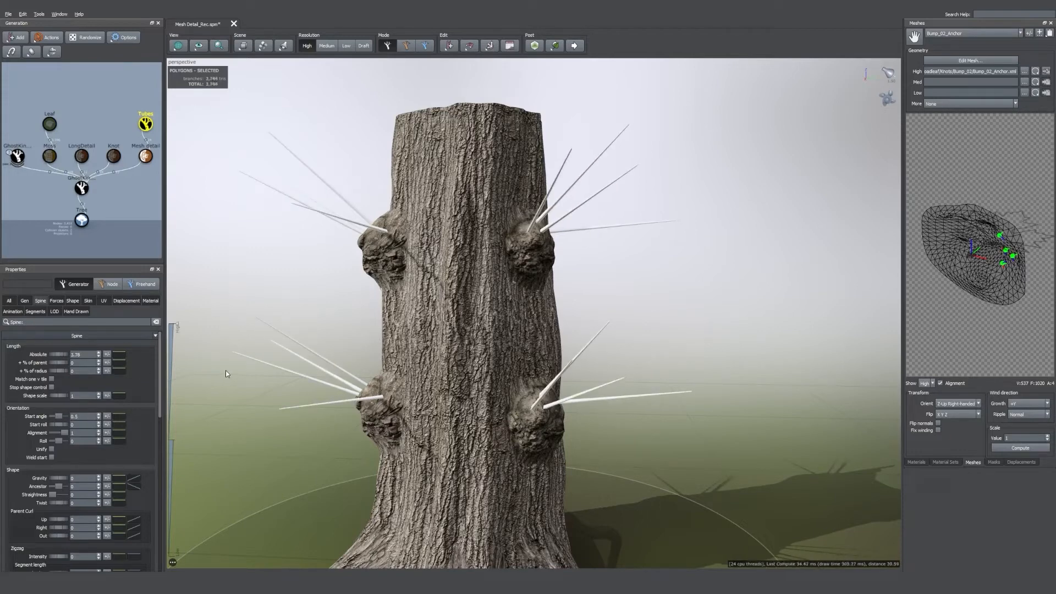
Step: Give the tubes slightly negative gravity so they curve upward and add variance to their start angle
left_click(26, 302)
left_click(40, 302)
mouse_move(60, 478)
left_mouse_down()
mouse_move(76, 509)
mouse_move(52, 519)
left_mouse_up()
scroll(80, 448, "down", 3)
scroll(79, 448, "down", 3)
left_click(107, 416)
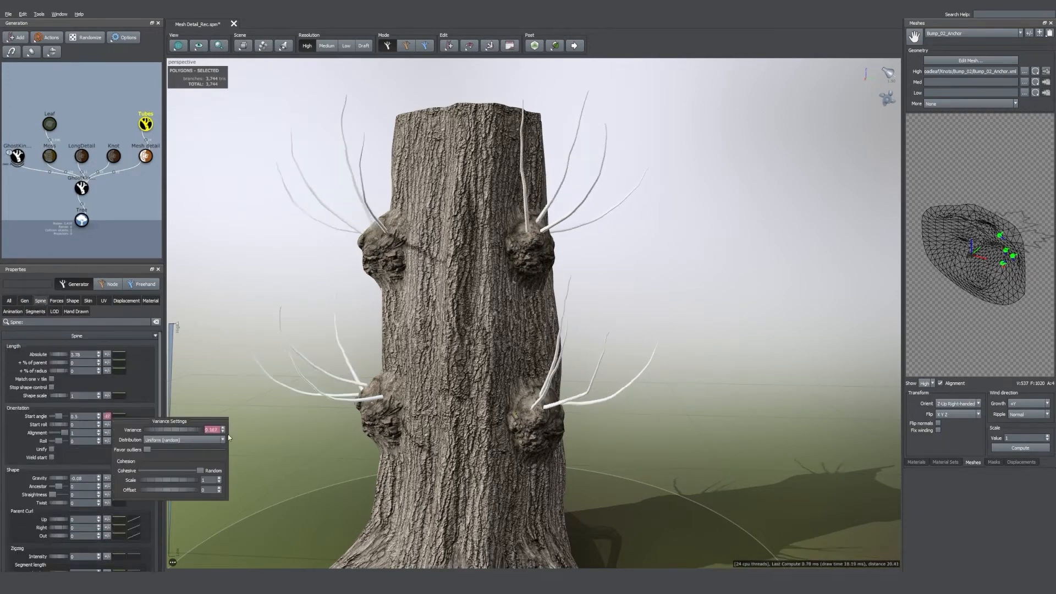
Step: Apply the trunk's Bark Base material to the tubes and enable fractional UV mapping on them
left_click(81, 188)
left_click(916, 462)
left_click_drag(915, 37, 585, 270)
scroll(588, 264, "up", 5)
left_click(737, 227)
left_click(103, 301)
left_click(52, 403)
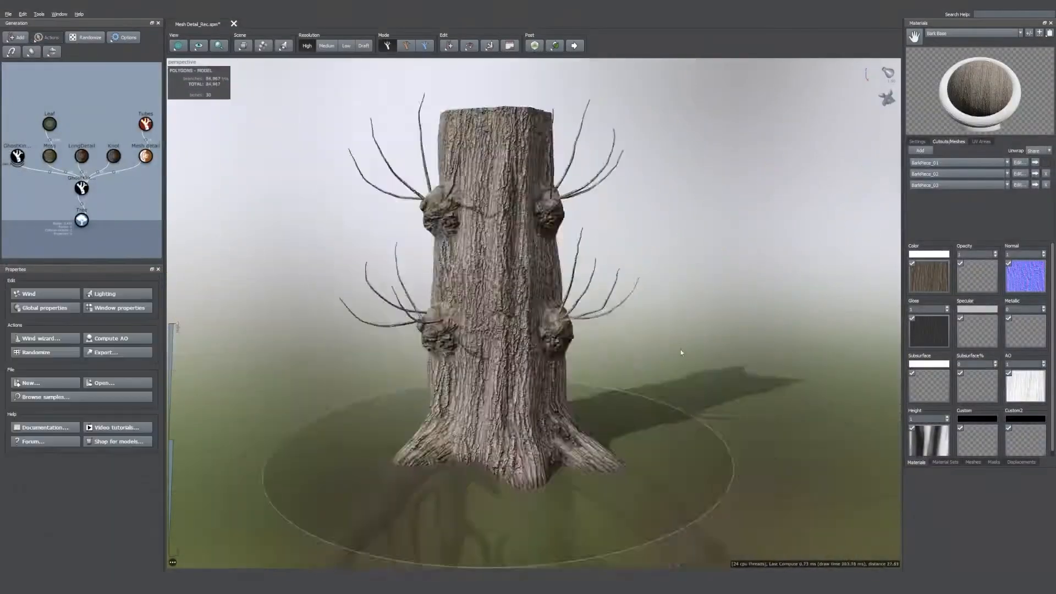
Step: Raise the First boundary of the Mesh detail generator so the bumps start higher on the trunk
scroll(60, 384, "down", 3)
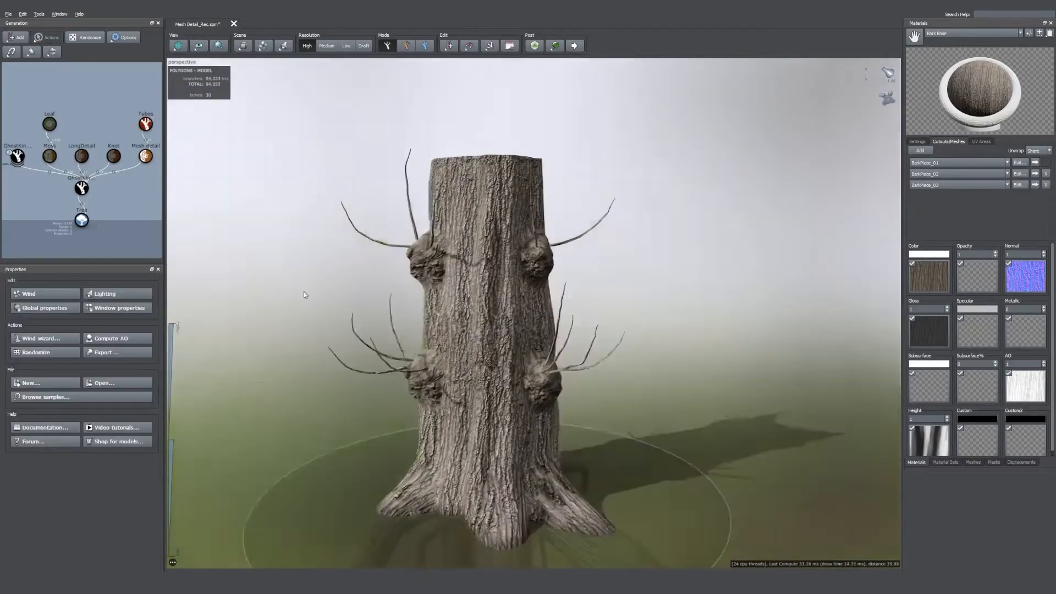
left_click(145, 155)
left_click_drag(55, 467, 65, 466)
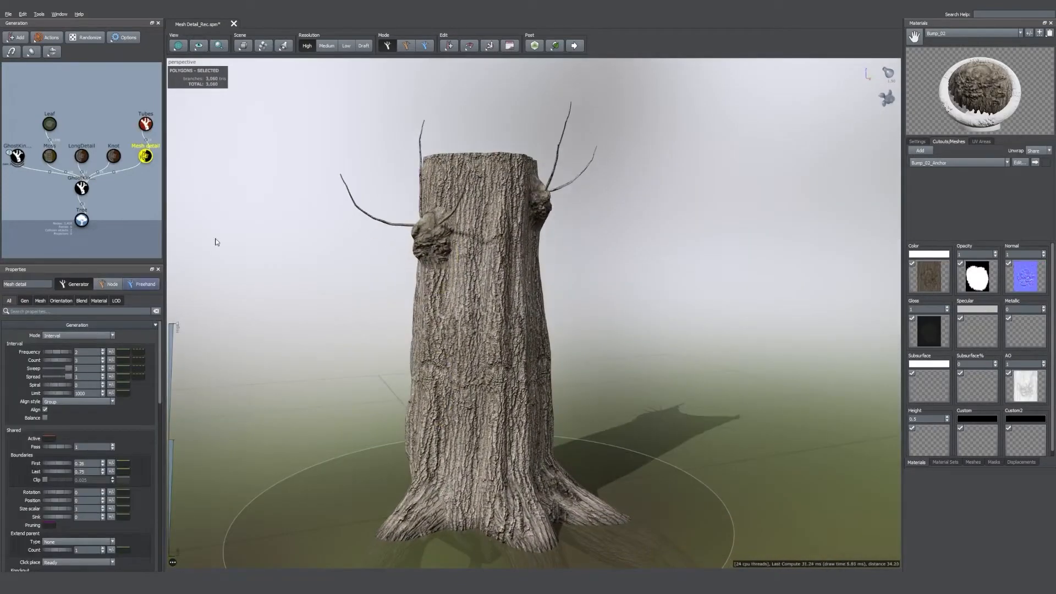
Step: Enable the Planar force on the Tubes generator
left_click(24, 301)
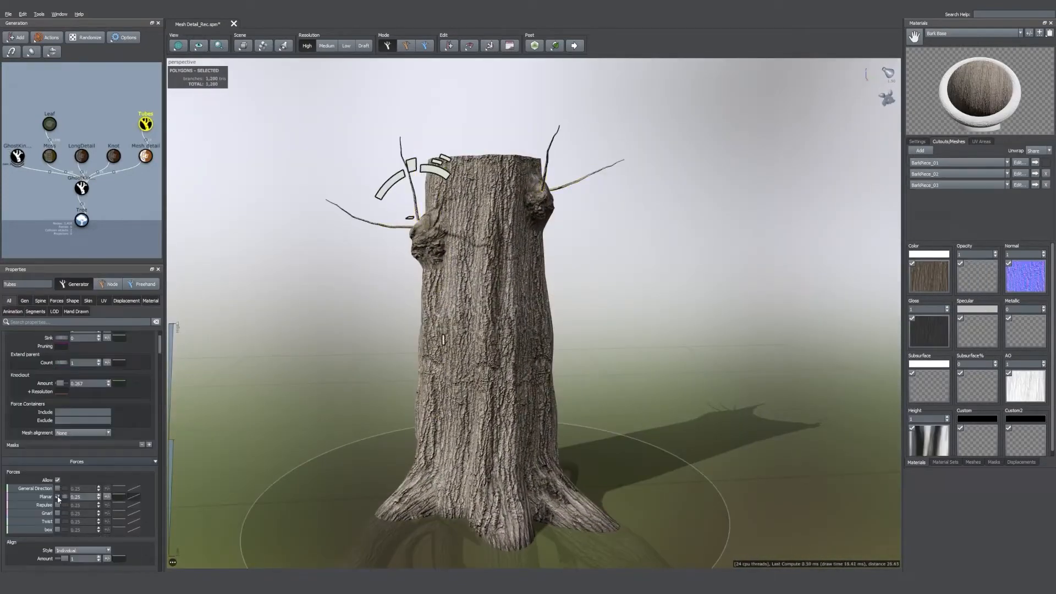
left_click(111, 198)
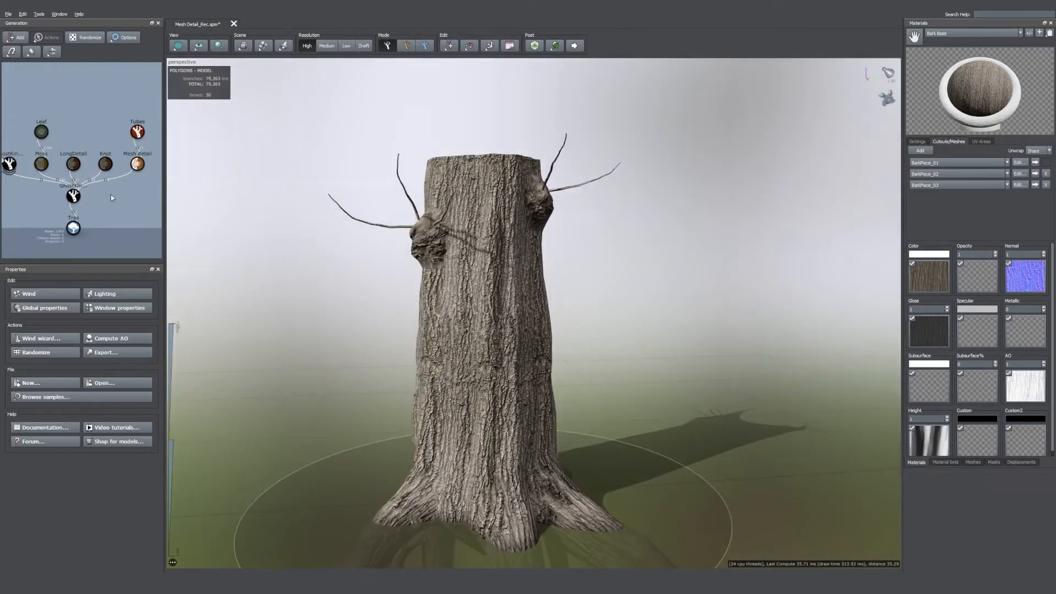
Step: Add a Leaf generator to the tubes and assign it the Oak_English_Cluster_Branch material
right_click(99, 152)
mouse_move(143, 161)
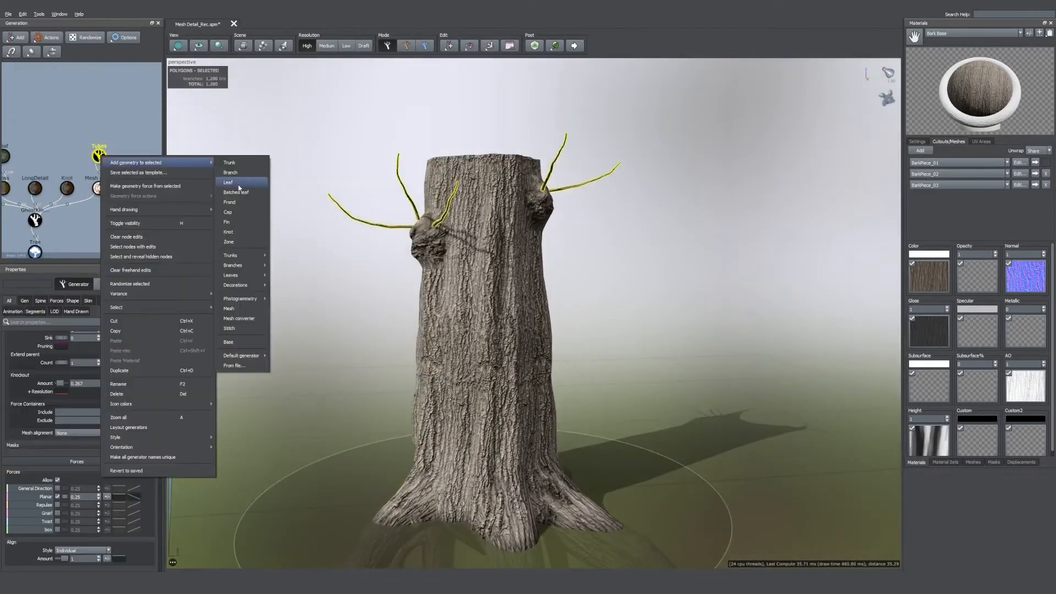
left_click(237, 183)
left_click(118, 300)
left_click(64, 363)
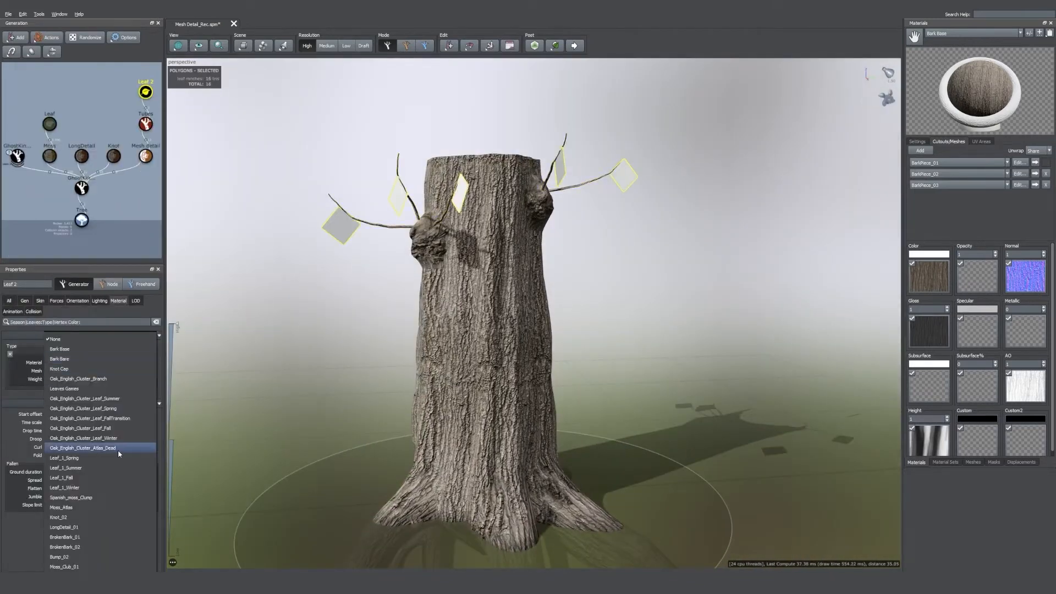
left_click(78, 379)
Step: Set the twig leaves' local Align orientation to 0.81 and their size to 4.2
left_click(400, 192)
left_click(78, 301)
left_click_drag(57, 380, 216, 359)
left_click(40, 301)
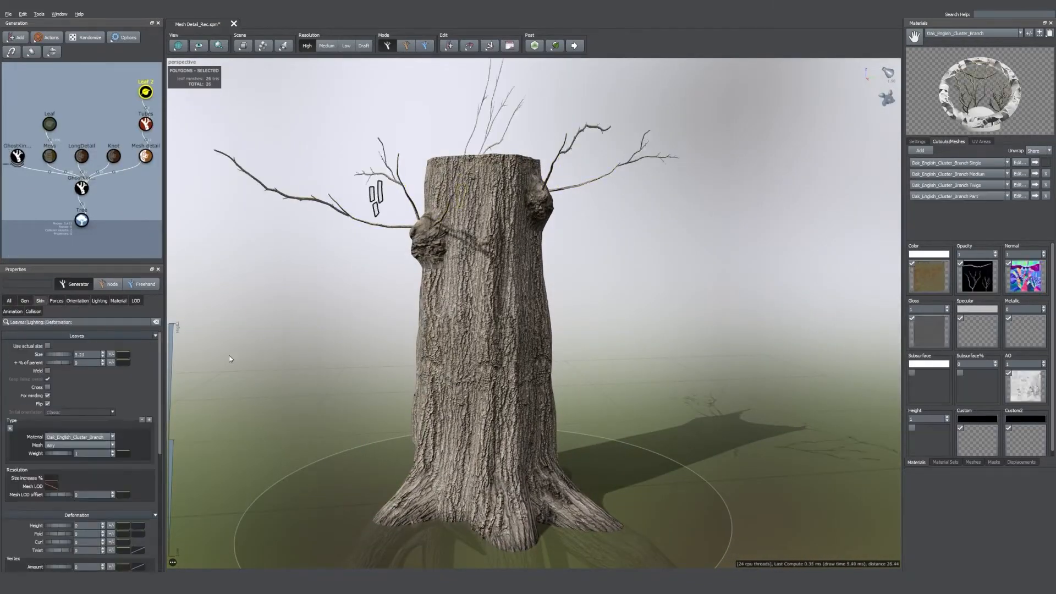
left_click(24, 301)
mouse_move(58, 371)
left_mouse_down()
mouse_move(21, 370)
mouse_move(43, 361)
left_mouse_up()
left_click(40, 301)
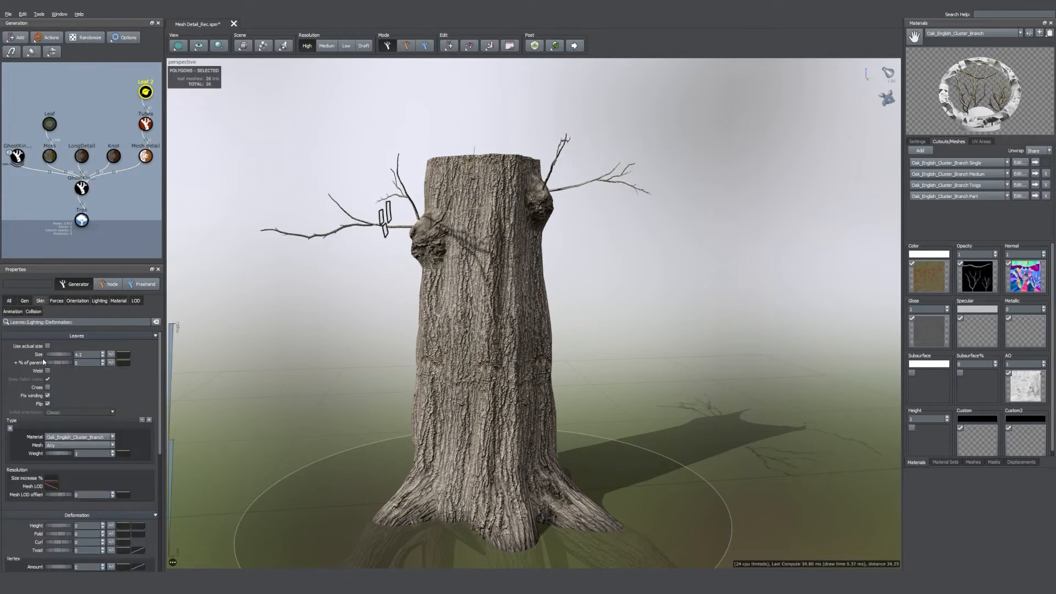
Step: Change the generation mode of the twig leaves to place more of them along the tubes
left_click(25, 301)
left_click(79, 346)
left_click(88, 370)
left_click(380, 145)
left_click(545, 139)
Step: Add variance to the twig leaves' Out value under Final Adjustments
left_click(77, 301)
left_click(115, 486)
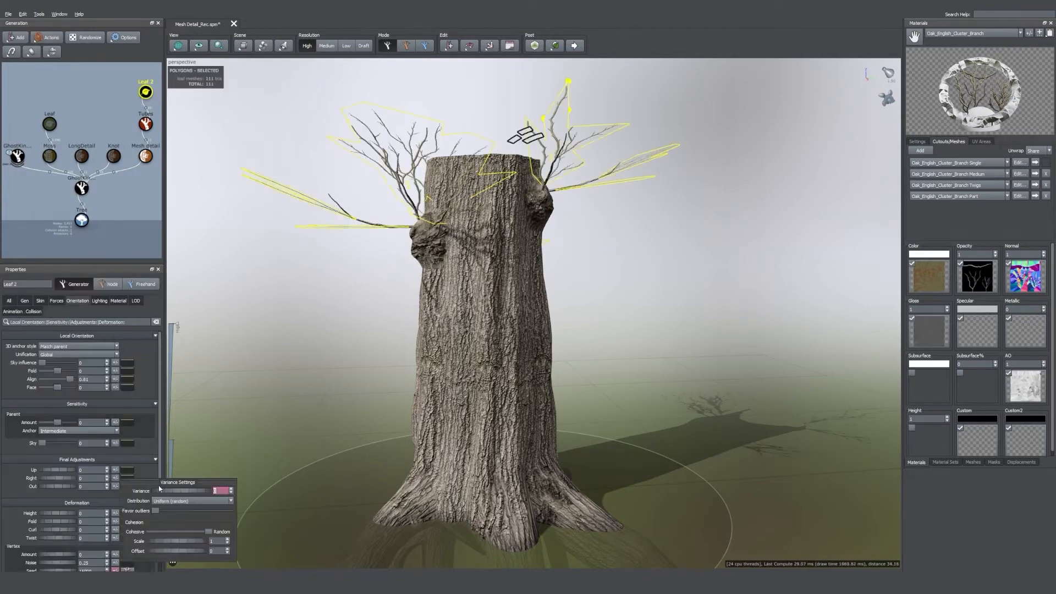
left_click(340, 338)
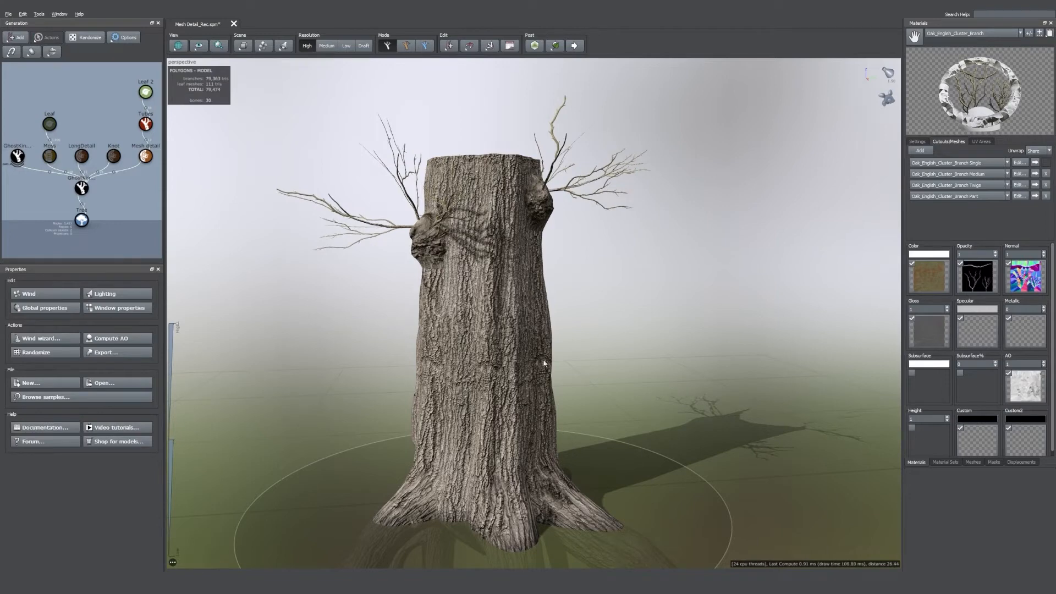
Step: Add a Decal generator to the trunk using the Moss_Atlas material and its Lichen_Round mesh
left_click(544, 363)
right_click(112, 189)
mouse_move(159, 196)
mouse_move(256, 320)
left_click(295, 330)
left_click(73, 300)
left_click(74, 352)
left_click(58, 499)
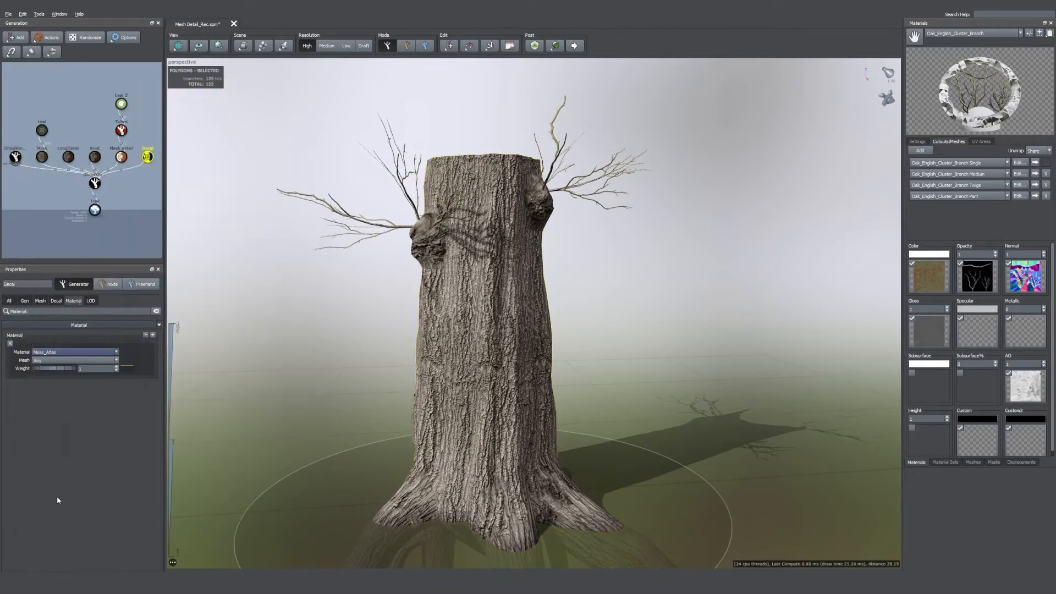
left_click(74, 352)
left_click(85, 444)
Step: Distribute the lichen decals over the trunk and add variance to their % of parent scale and rotation
left_click(9, 301)
left_click(53, 336)
left_click(53, 342)
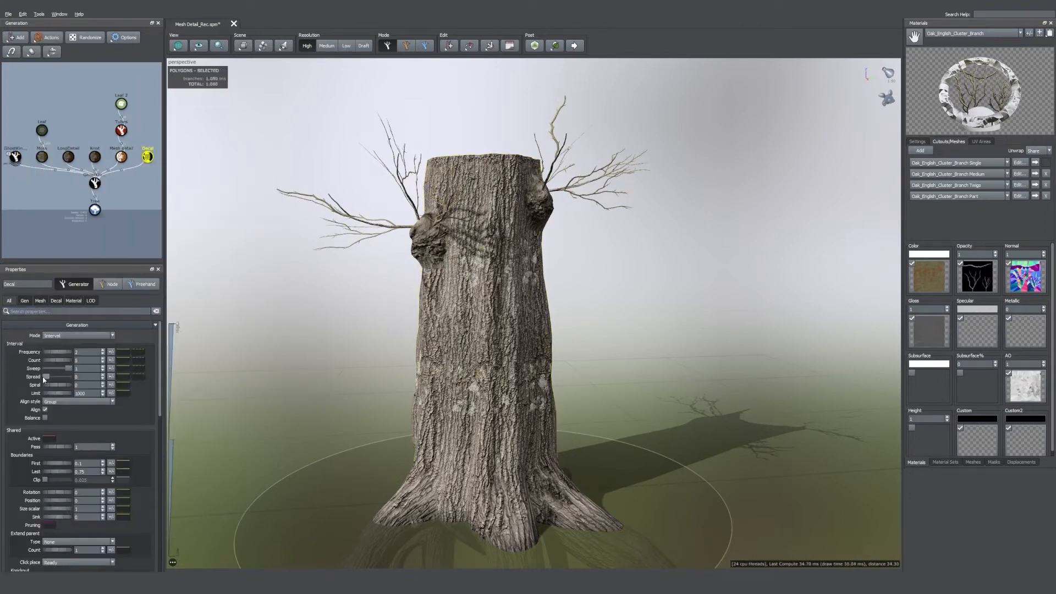
left_click(41, 300)
left_click(119, 359)
left_click(119, 408)
left_click_drag(183, 420, 365, 373)
left_click(365, 372)
Step: Duplicate the Decal generator and rename the original Lichen
middle_click_drag(137, 198, 79, 192)
left_click(90, 152)
key("ctrl+d")
key("F2")
type("Lichen")
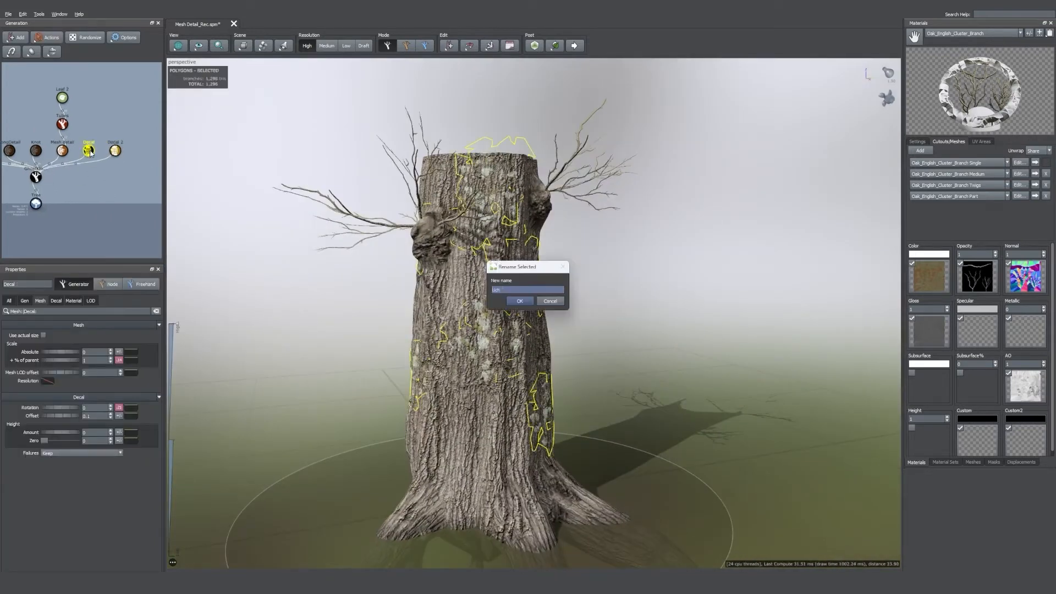
key("Return")
Step: Rename the Mesh detail generator Bump and give the duplicated decal generator its own name
left_click(63, 152)
key("F2")
type("Bump")
key("Return")
left_click(114, 152)
key("Return")
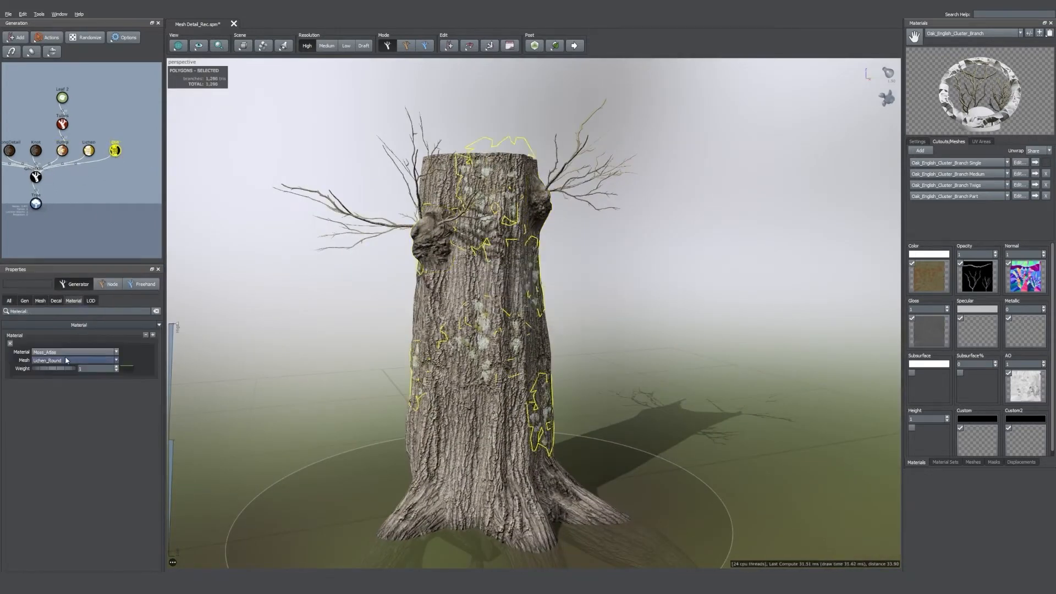
Step: Review the duplicated decal's Decal and Mesh settings and inspect the decals near the trunk's top edge
left_click(56, 300)
left_click(529, 147)
left_click(37, 300)
left_click(632, 121)
scroll(616, 110, "up", 2)
scroll(534, 314, "down", 2)
Step: Add another branch generator to the trunk and shorten its length to 0.17 of the parent
right_click(112, 191)
mouse_move(143, 198)
mouse_move(229, 301)
left_click(286, 332)
left_click(40, 301)
left_click_drag(58, 363, 36, 365)
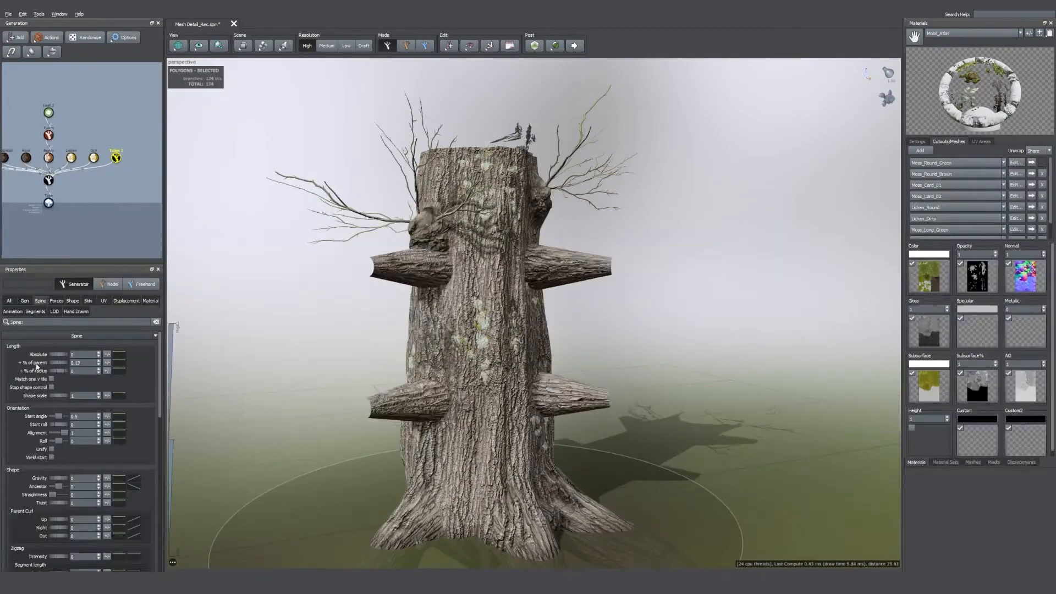
Step: Change the new branches' skin type so they consist of spines without polygons
left_click(88, 301)
left_click(84, 346)
left_click(72, 354)
left_click_drag(633, 365, 552, 364)
Step: Gather the spines on one side of the trunk by adjusting sweep, rotation with variance, and count
left_click(9, 301)
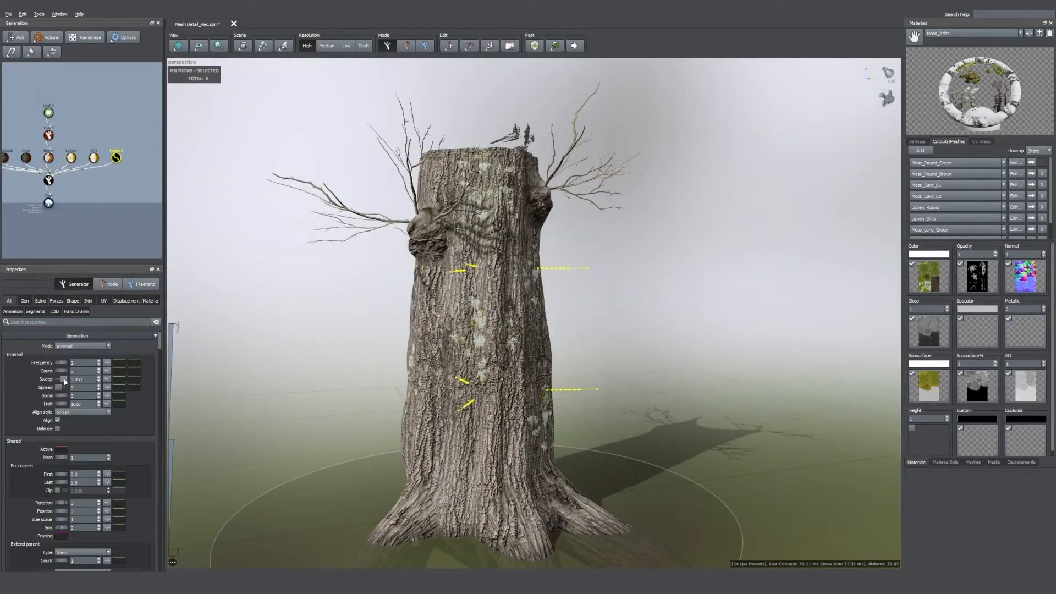
left_click_drag(61, 504, 74, 503)
left_click(108, 504)
left_click_drag(163, 494, 161, 499)
left_click_drag(61, 371, 72, 377)
Step: Set the spines' relative length segments value to 0.5
left_click(40, 301)
left_click(35, 311)
double_click(77, 396)
type("0.5")
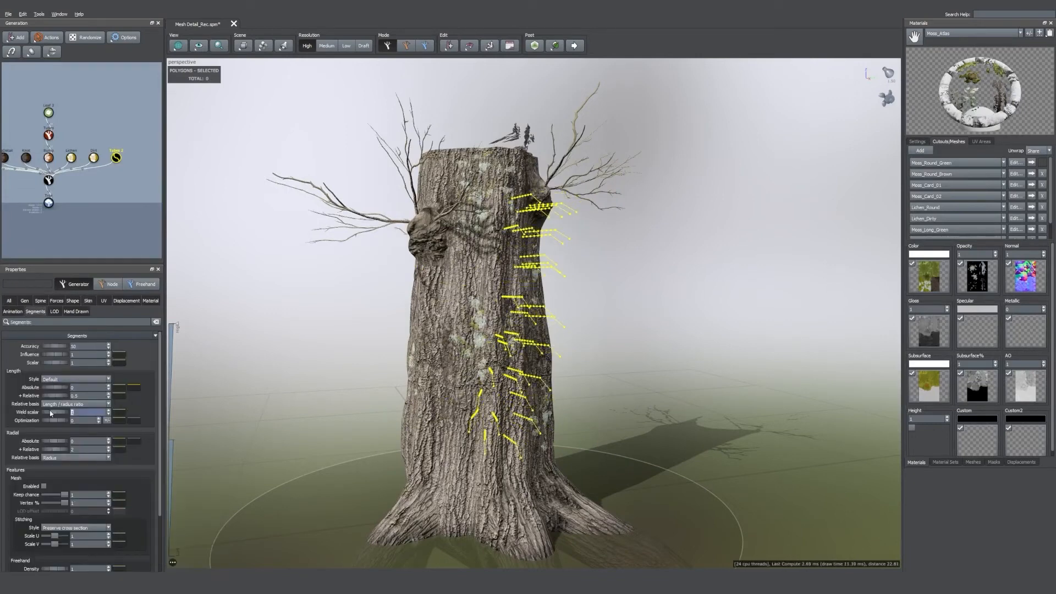
Step: Adjust the Gravity of the spines and add variance to their start angle
left_click(41, 302)
left_click_drag(58, 478, 70, 500)
left_click(88, 301)
left_click_drag(606, 341, 654, 330)
left_click(41, 301)
left_click(107, 417)
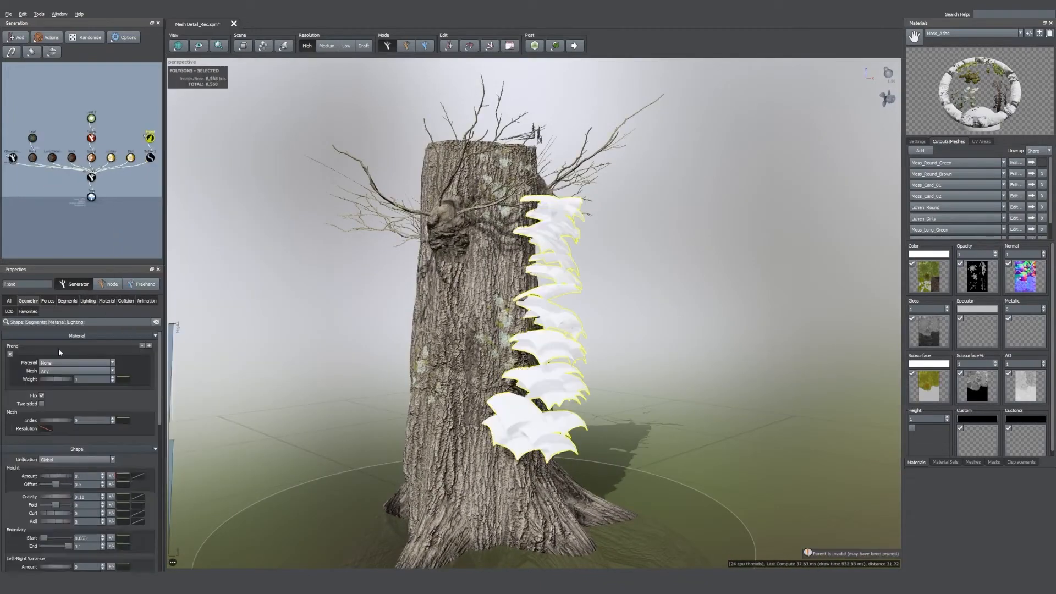
Step: Open the material choices for the fronds growing from the side spines
left_click(74, 362)
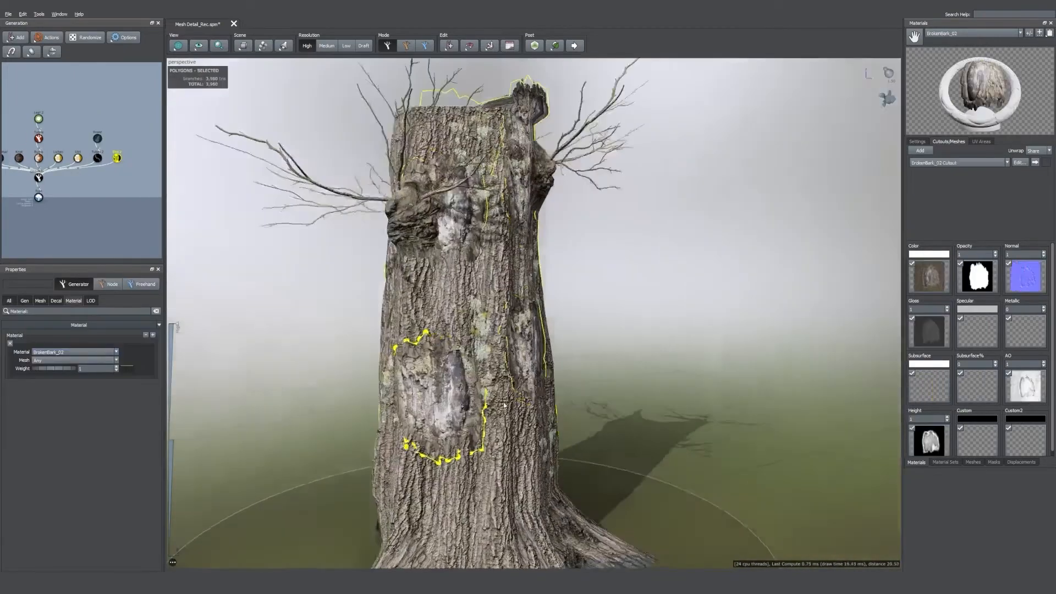
Step: Adjust the broken bark decals' height amount, their scale relative to the parent and their rotation
mouse_move(503, 405)
left_mouse_down()
mouse_move(524, 408)
mouse_move(500, 401)
left_mouse_up()
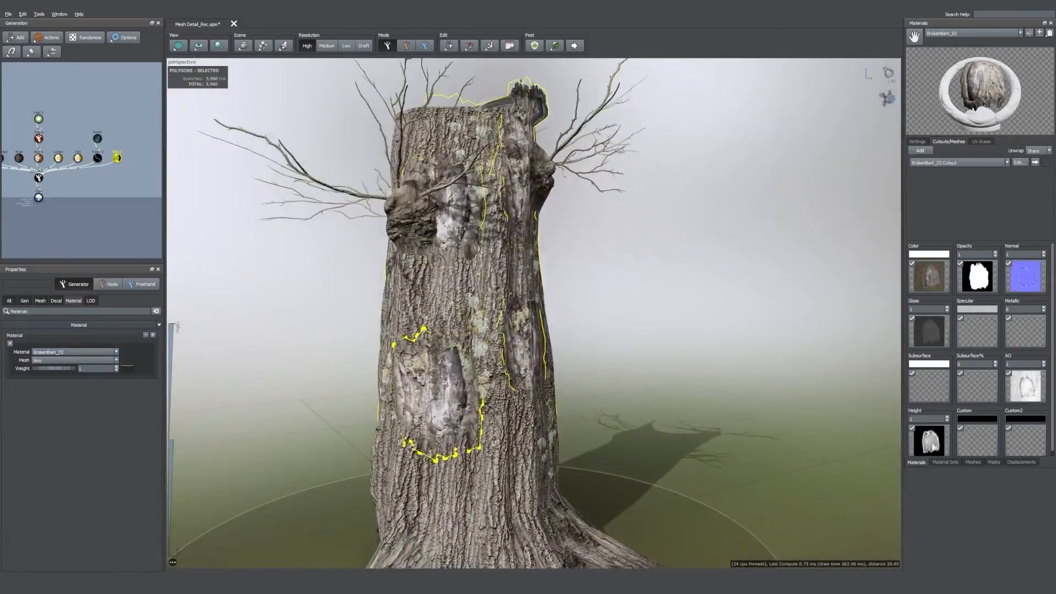
left_click(58, 302)
left_click_drag(44, 361, 52, 361)
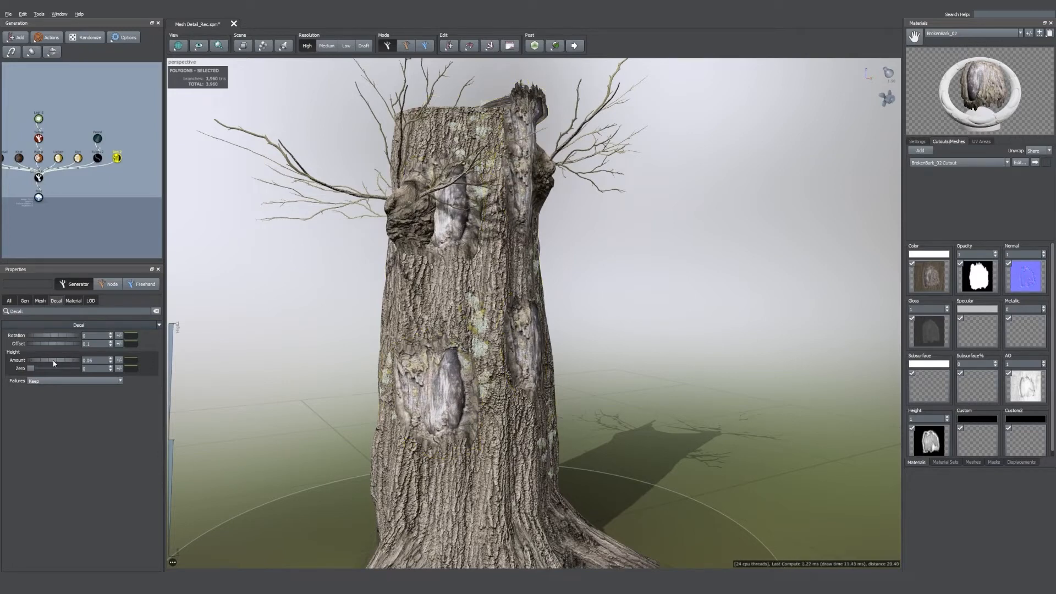
left_click(40, 300, "ctrl")
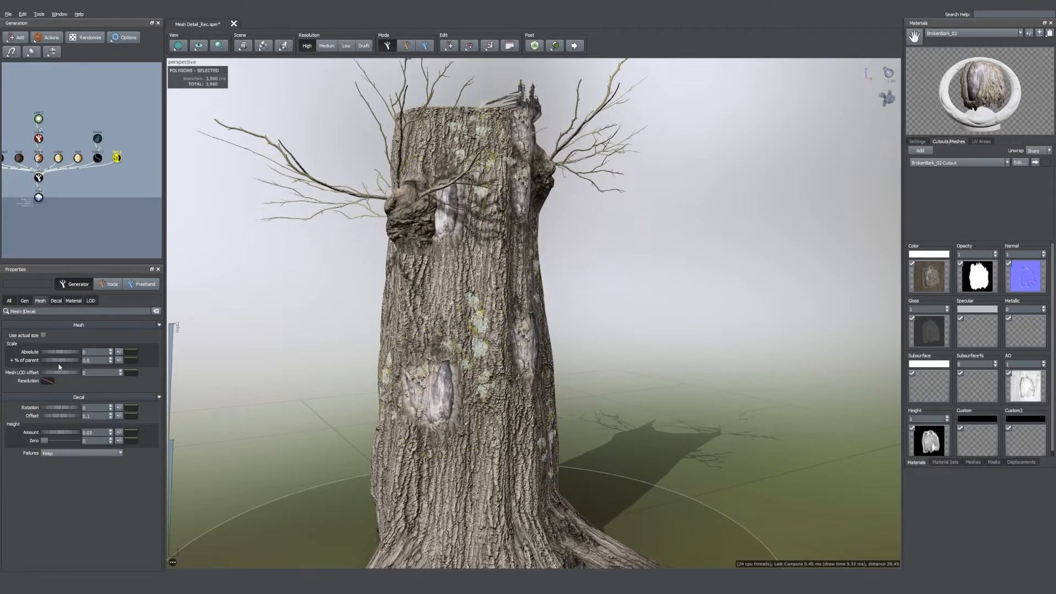
left_click(52, 302)
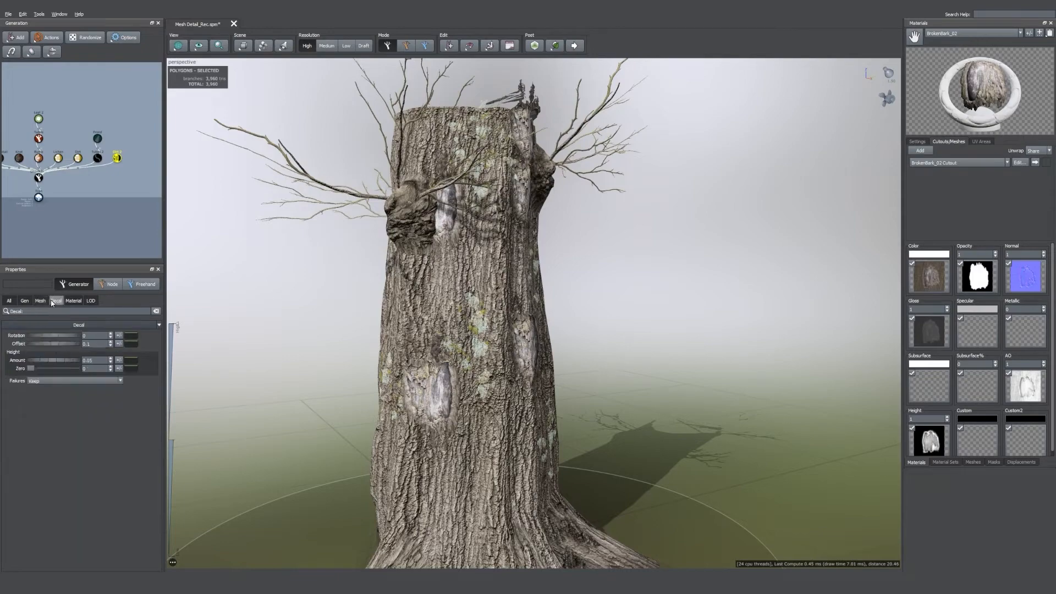
left_click_drag(54, 336, 53, 340)
left_click(300, 380)
mouse_move(299, 380)
left_mouse_down()
mouse_move(391, 364)
mouse_move(308, 375)
left_mouse_up()
Step: Adjust the generation settings that distribute the broken bark decals over the trunk
left_click(117, 158)
left_click(9, 301)
left_click_drag(66, 358, 54, 364)
scroll(44, 528, "down", 2)
left_click_drag(54, 414, 63, 415)
left_click_drag(258, 388, 396, 342)
left_click(275, 377)
left_click(116, 158)
left_click(9, 301)
Step: Reposition individual broken bark decals by hand on different sides of the trunk
double_click(508, 286)
left_click_drag(502, 271, 468, 248)
left_click_drag(330, 363, 539, 386)
left_click(507, 295)
left_click(582, 286)
left_click_drag(582, 286, 610, 160)
mouse_move(716, 242)
left_mouse_down()
mouse_move(634, 245)
mouse_move(715, 242)
left_mouse_up()
left_click(611, 156)
left_click_drag(610, 157, 572, 231)
left_click_drag(715, 275, 632, 270)
left_click(511, 224)
left_click_drag(511, 224, 510, 373)
left_click_drag(715, 355, 687, 352)
left_click(636, 355)
Step: Add a Base generator to the tree
scroll(637, 356, "down", 5)
scroll(459, 273, "up", 4)
left_click_drag(459, 273, 631, 274)
scroll(613, 274, "down", 1)
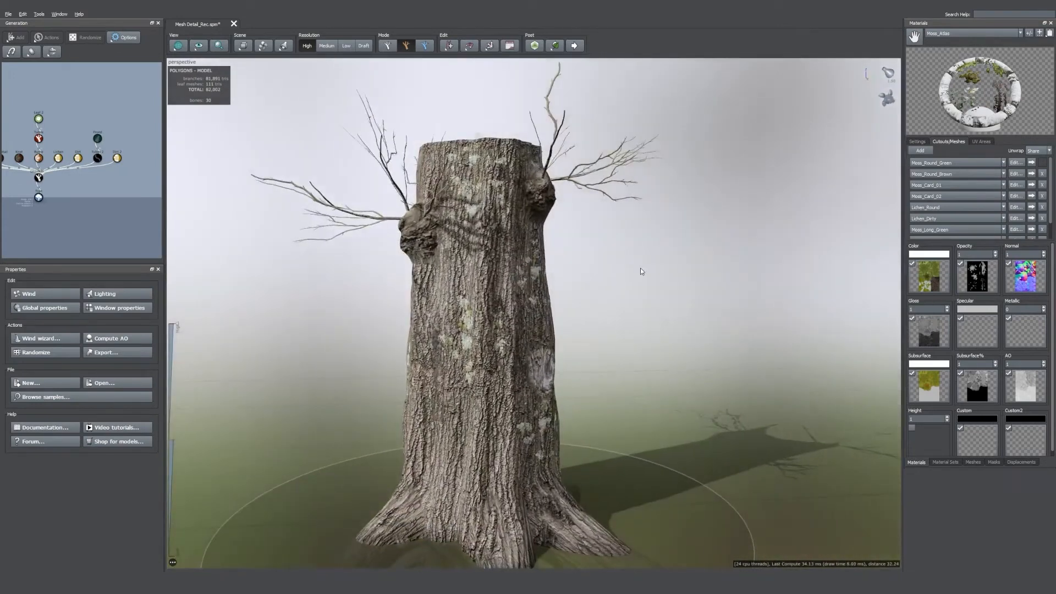
right_click(110, 198)
mouse_move(132, 202)
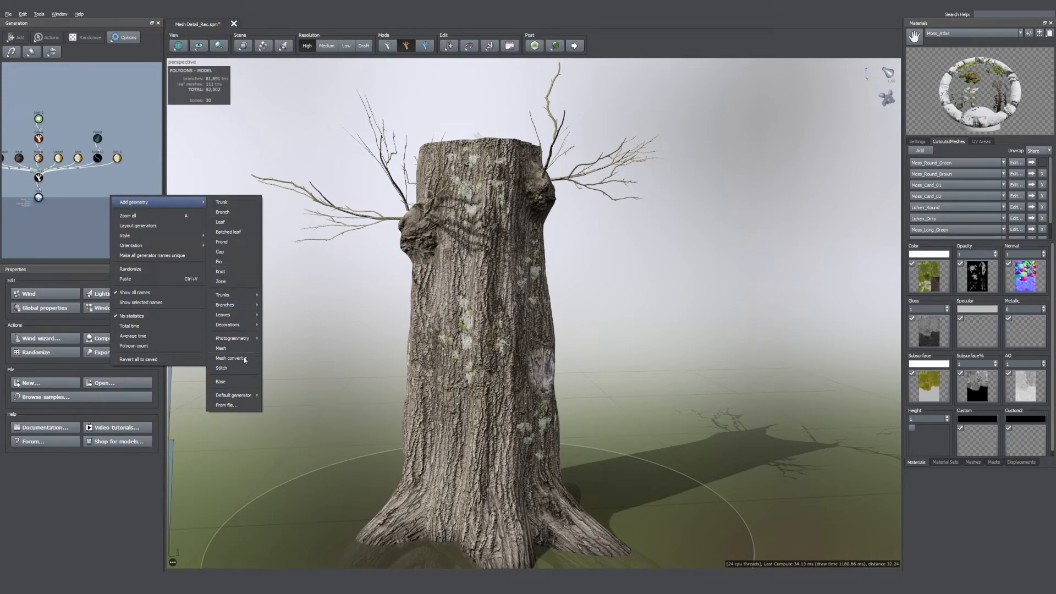
left_click(237, 381)
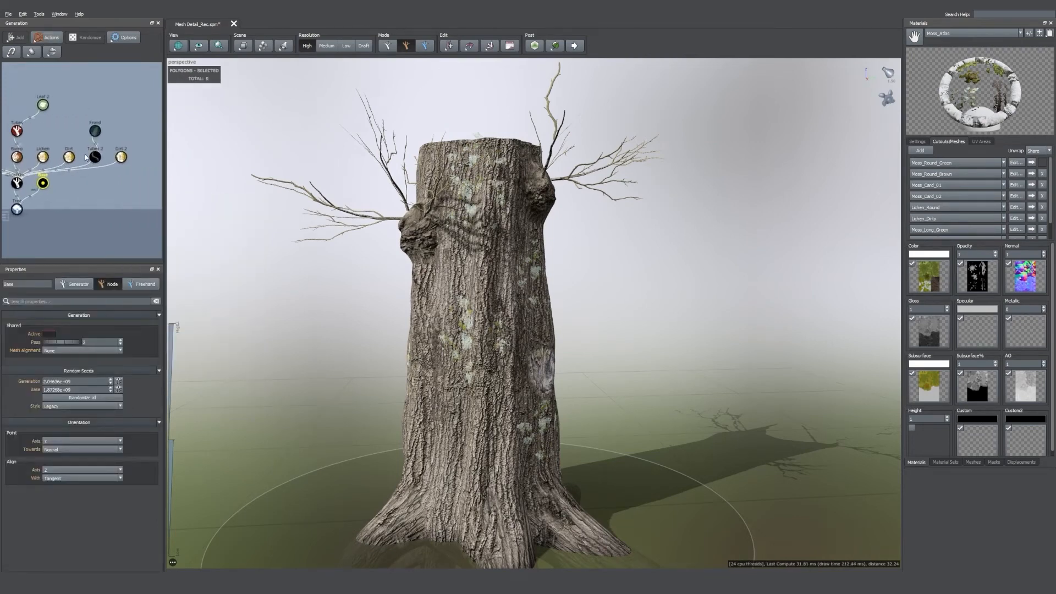
Step: Rename the Tubes 2 generator as Fern
left_click(99, 159)
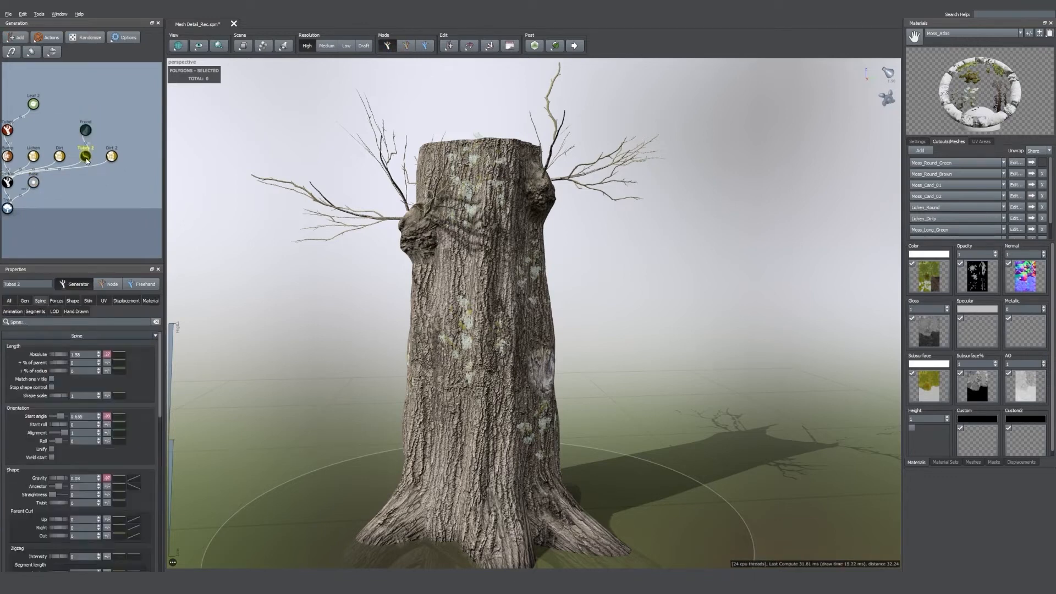
double_click(86, 159)
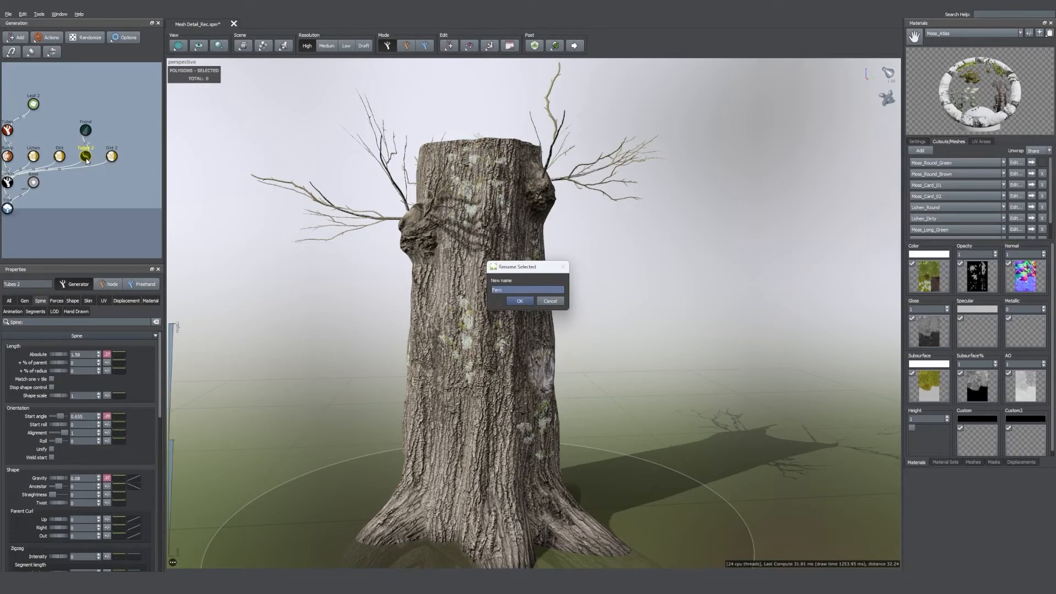
key("Return")
left_click(86, 194)
Step: Duplicate the Fern generator together with its Frond child and set the copied Fern's generation mode to Absolute
left_click_drag(76, 115, 95, 165)
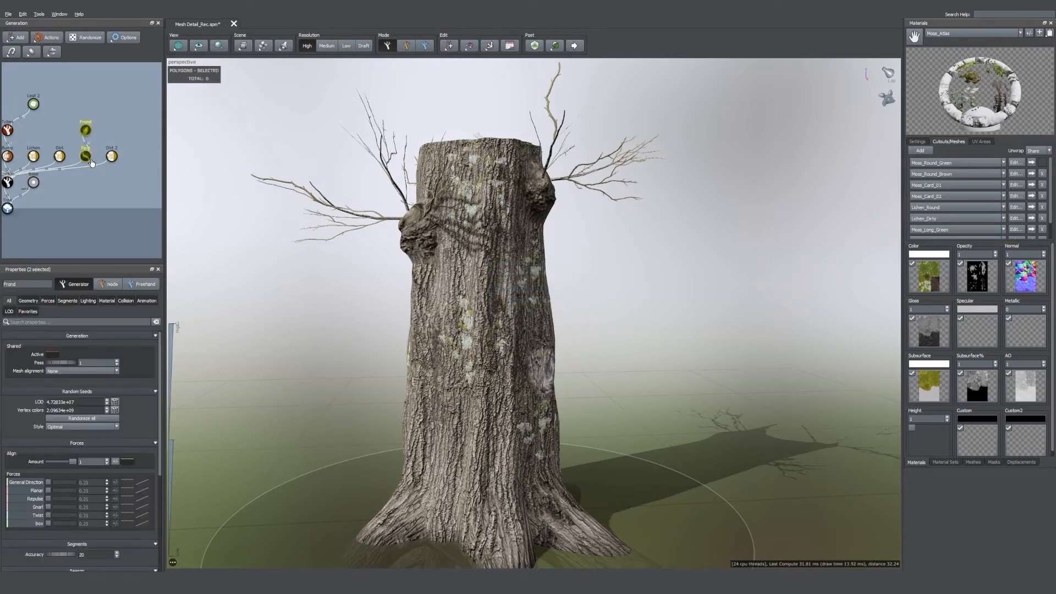
middle_click_drag(97, 183, 88, 182)
key("ctrl+d")
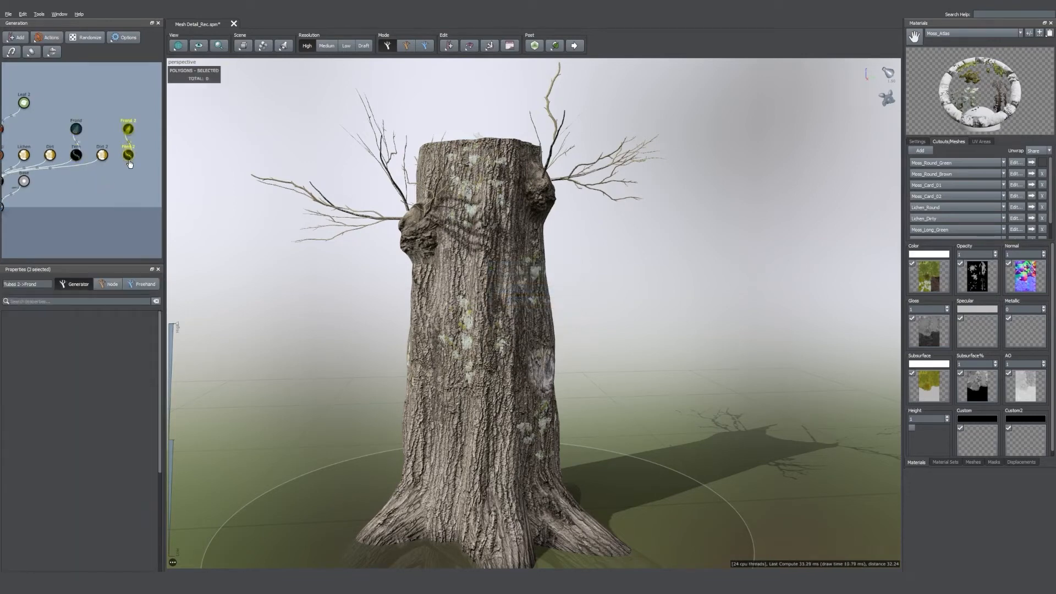
left_click(129, 160)
left_click(72, 347)
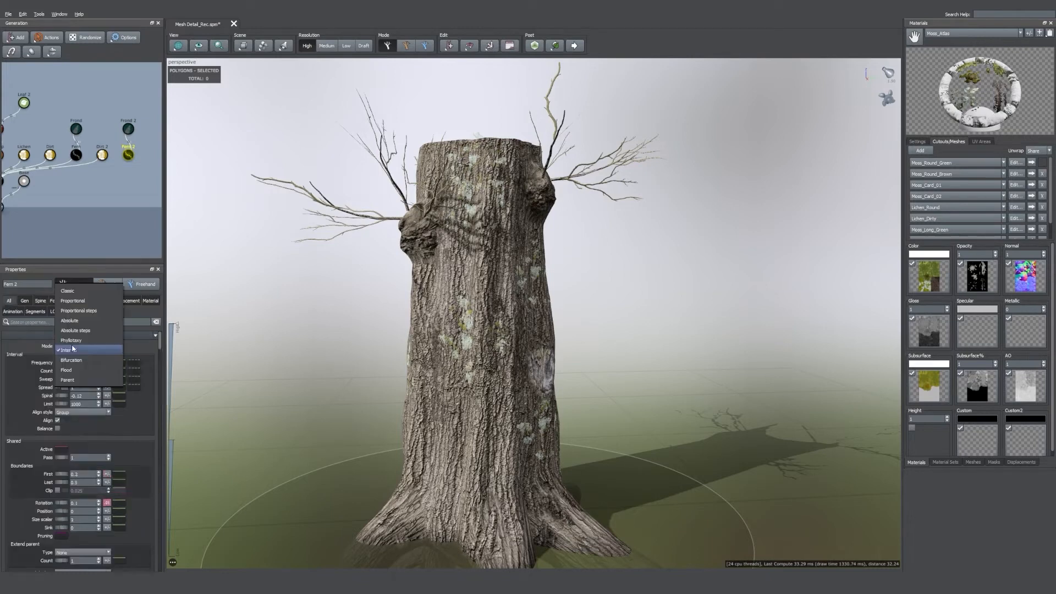
left_click(73, 321)
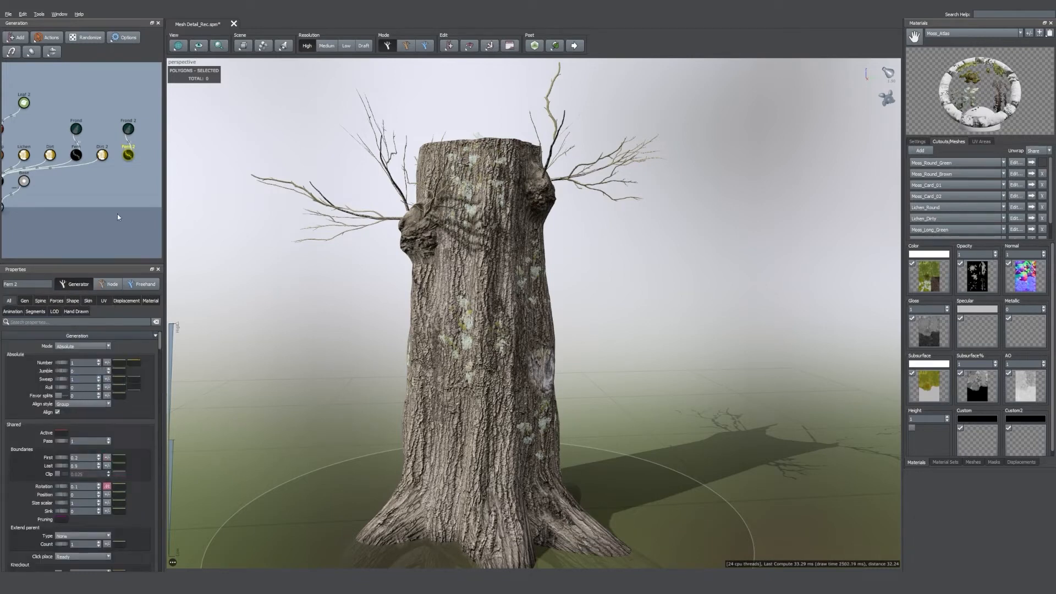
Step: Connect the copied Fern and Frond generators to the Base generator
scroll(127, 170, "down", 3)
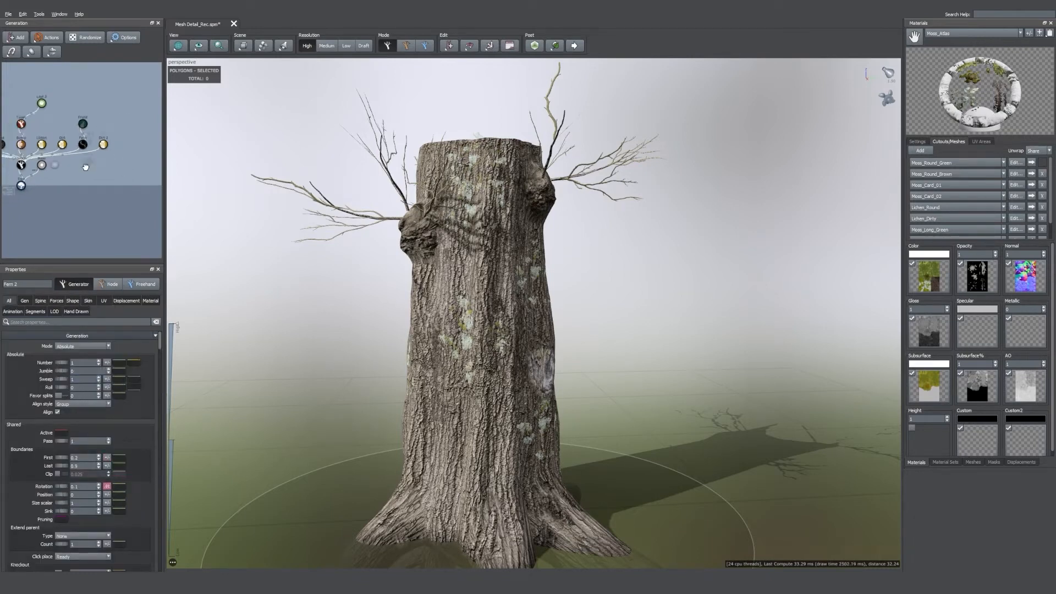
left_click_drag(38, 167, 39, 165)
left_click_drag(79, 113, 90, 149)
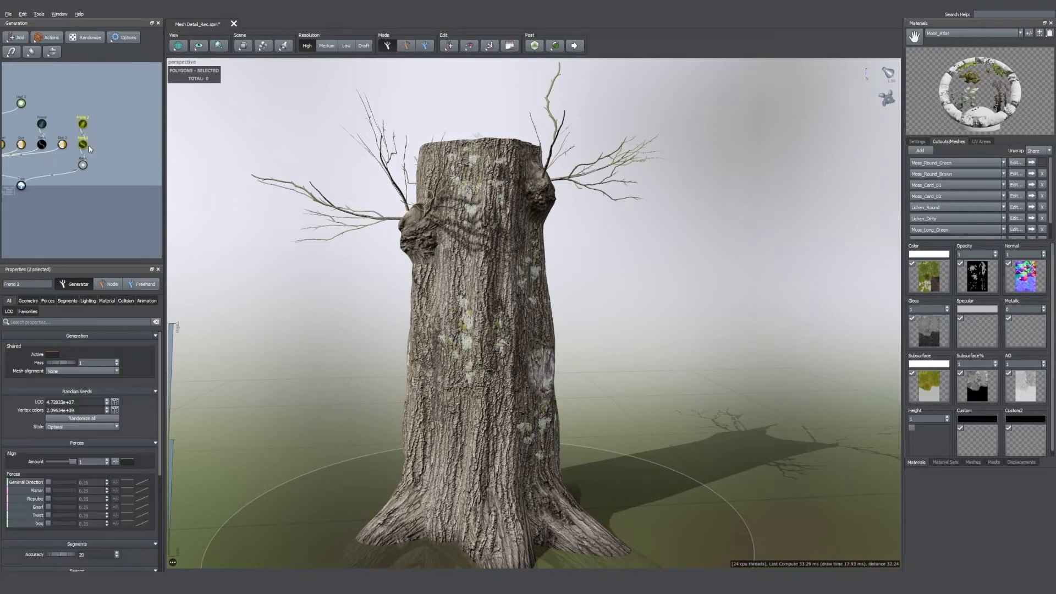
left_click(90, 149)
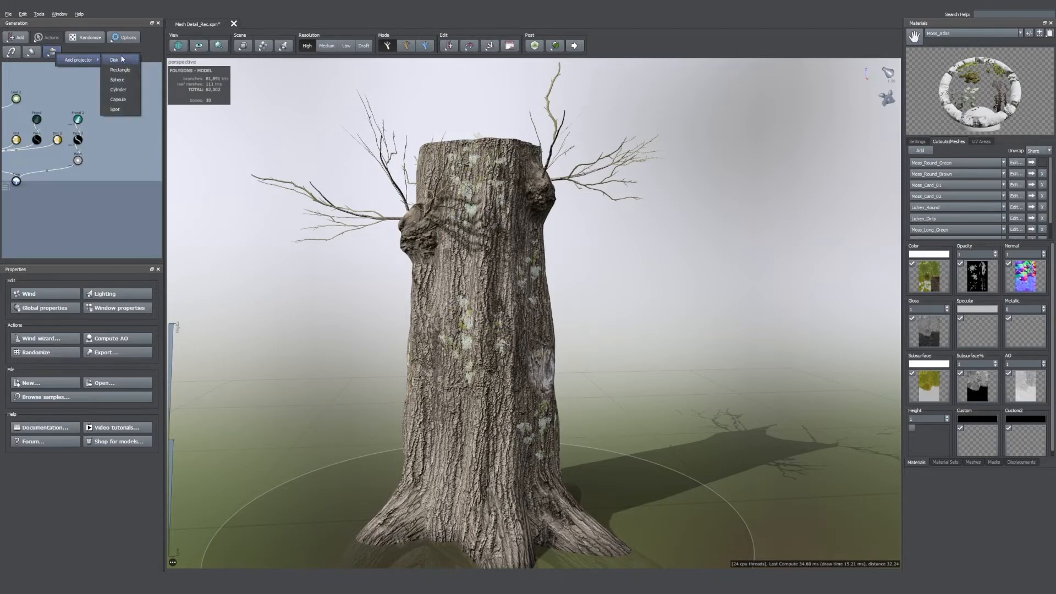
Step: Add a rectangle projector and stand it upright beside the trunk, facing the bark, with a width of about 14.7
left_click(120, 70)
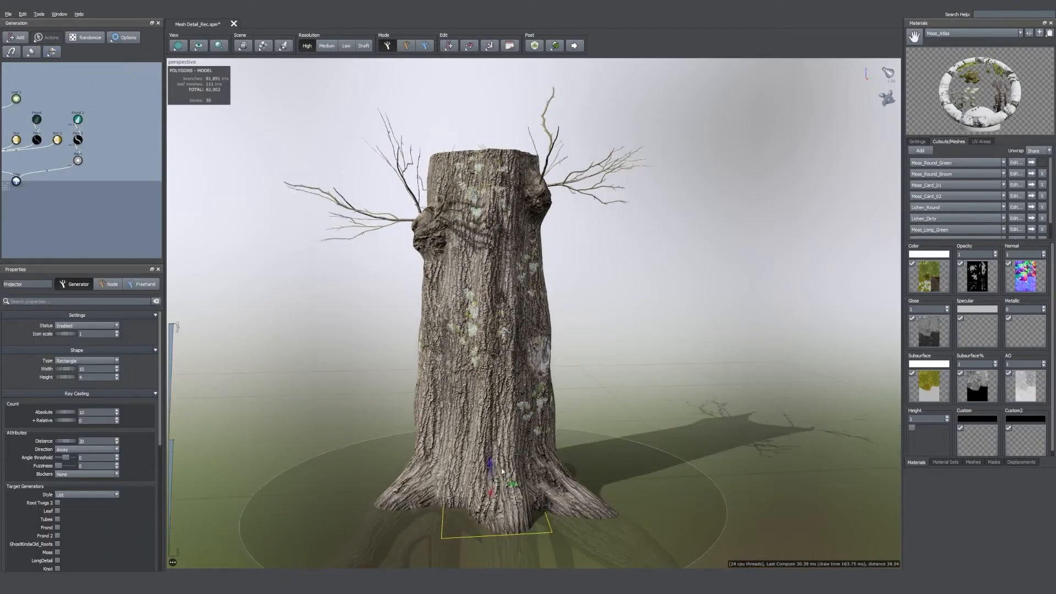
left_click_drag(490, 465, 490, 328)
left_click_drag(567, 366, 568, 426)
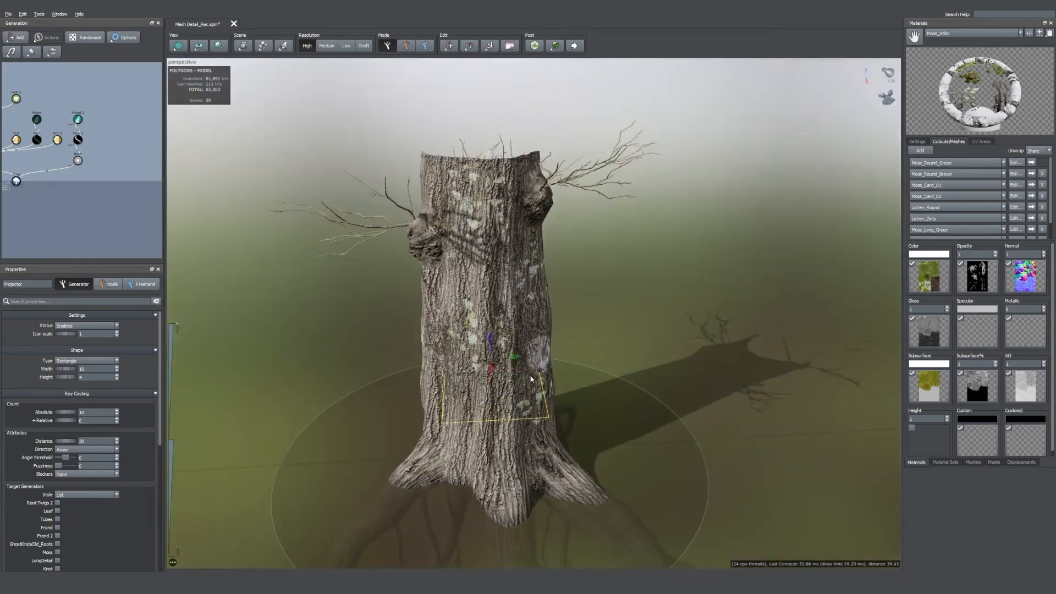
left_click_drag(556, 380, 670, 424)
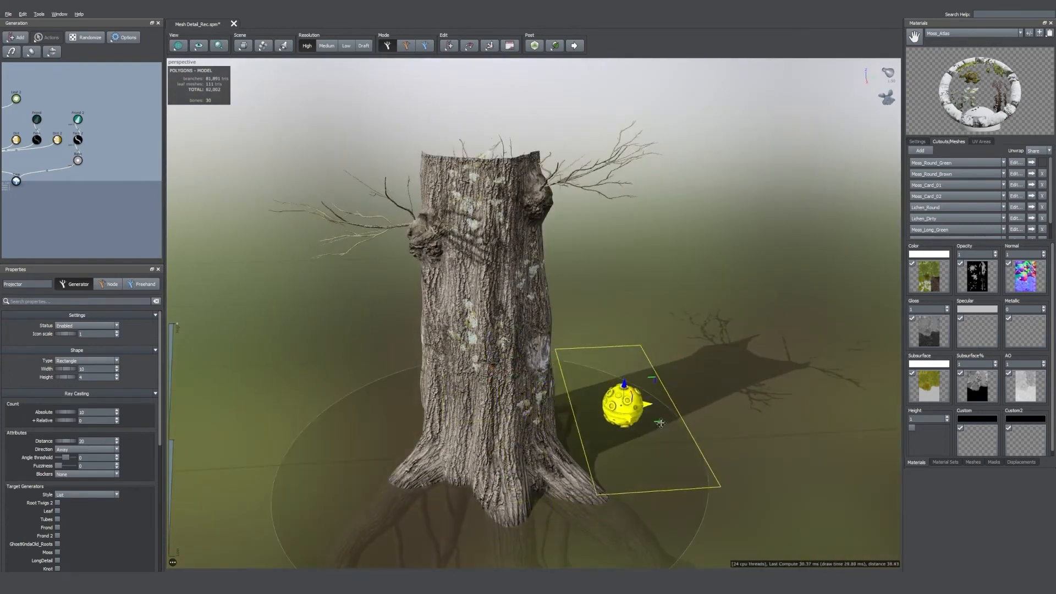
left_click_drag(627, 394, 644, 418)
left_click_drag(624, 382, 627, 335)
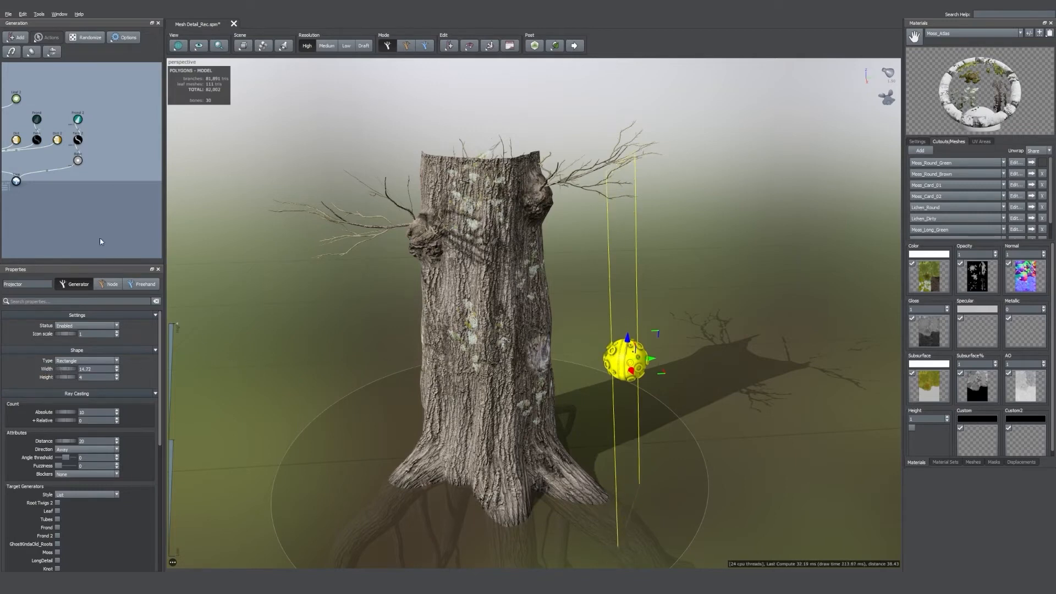
Step: Assign the Base generator to the projector and make GhostKindaOld_Trunk its target
scroll(108, 410, "down", 5)
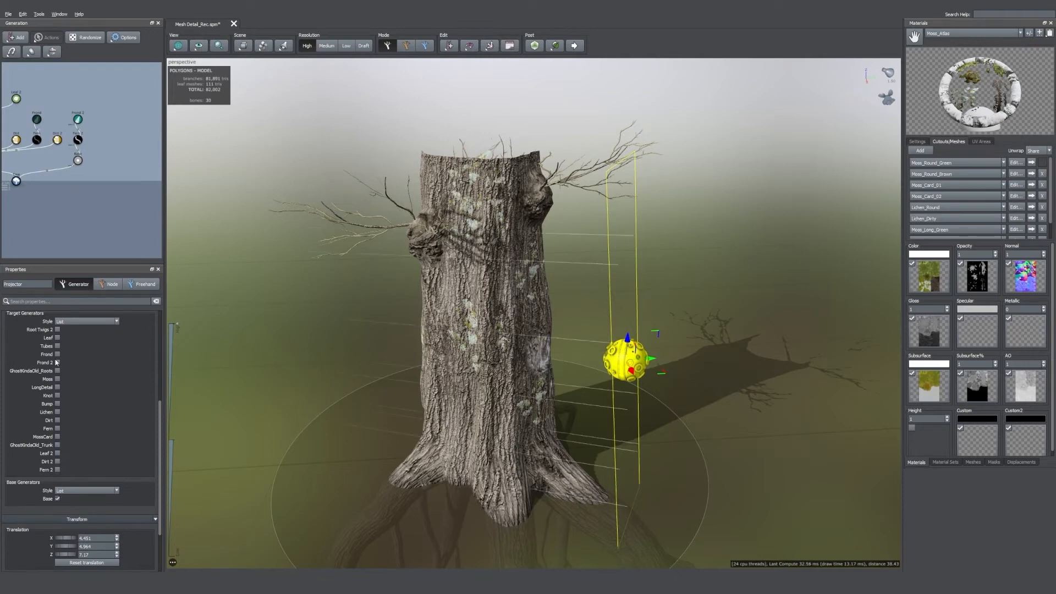
middle_click_drag(68, 214, 148, 220)
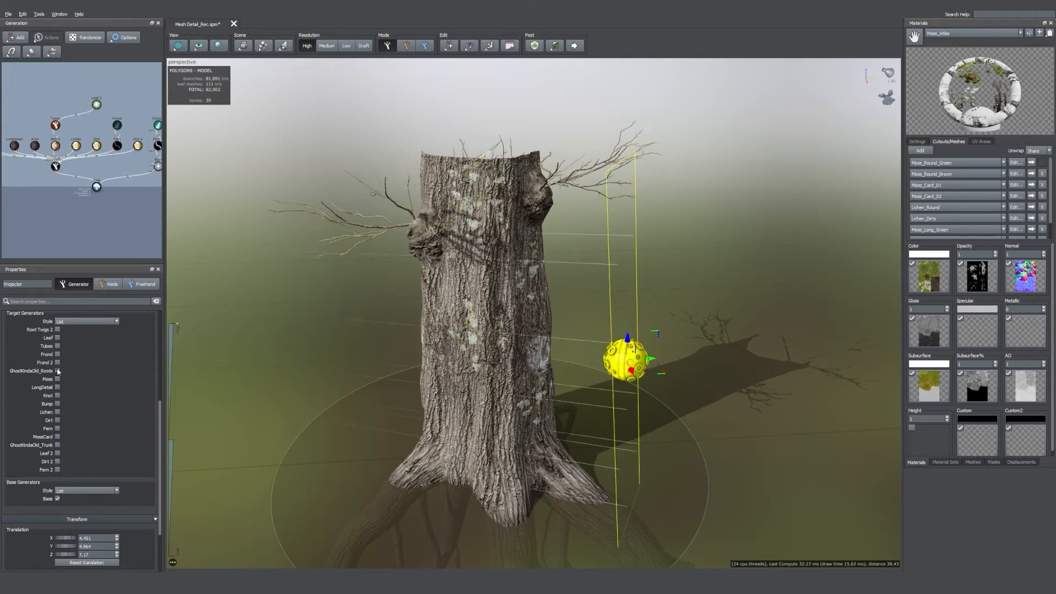
left_click(55, 165)
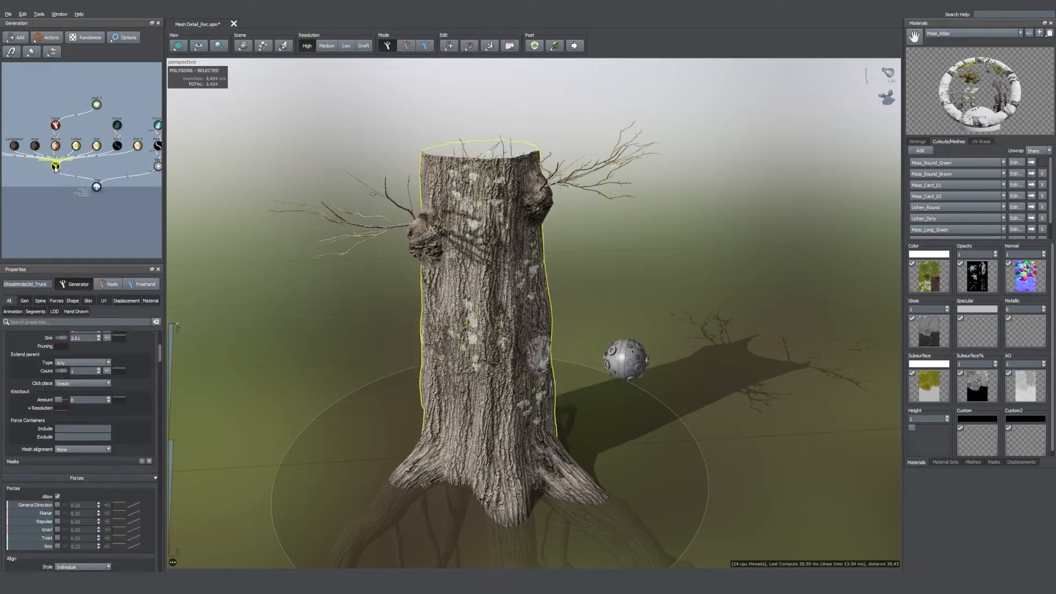
scroll(55, 176, "up", 2)
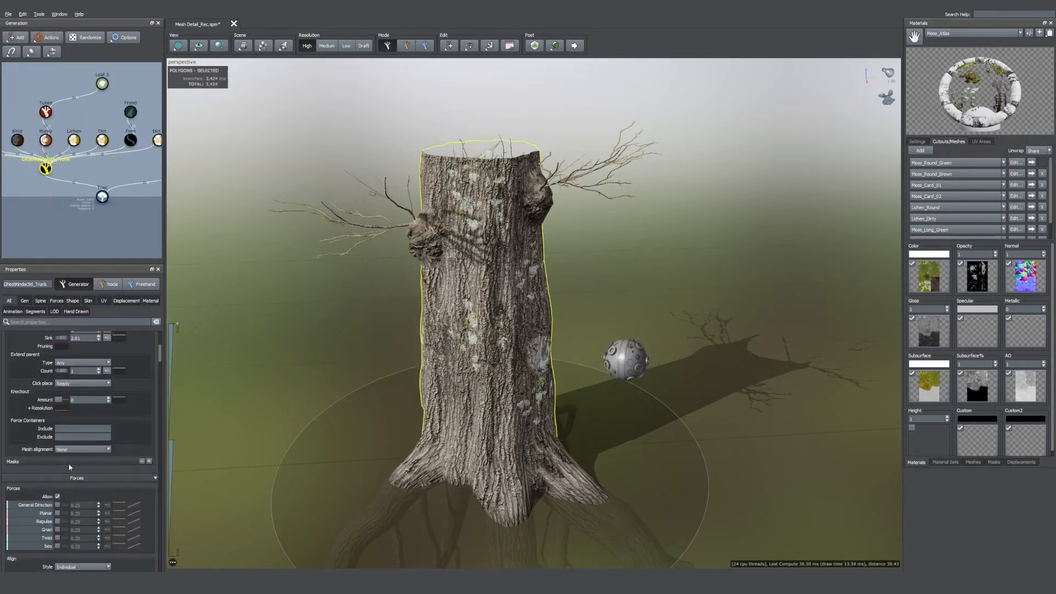
left_click(626, 356)
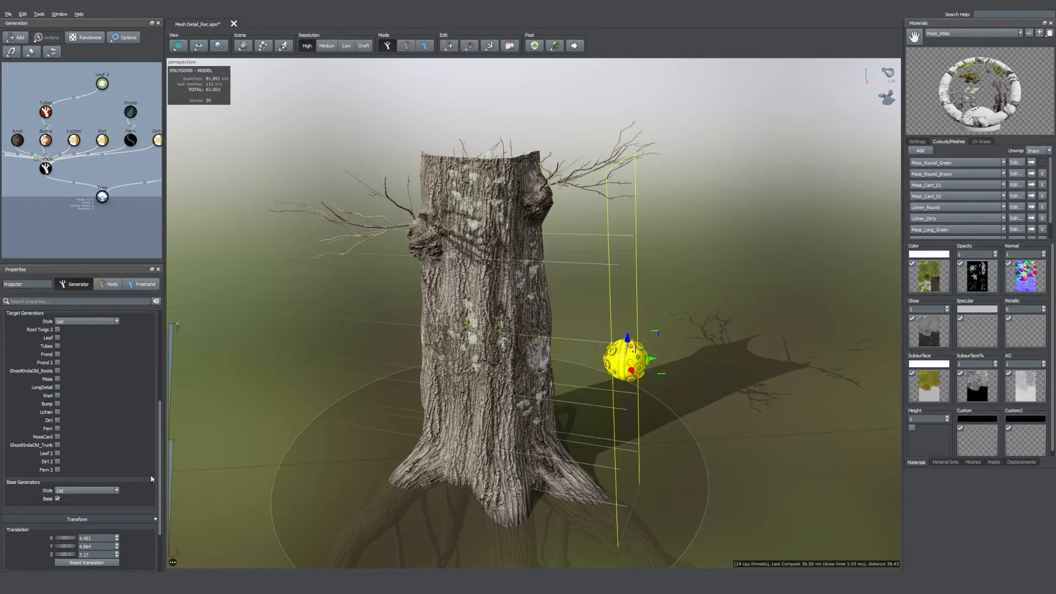
left_click(57, 445)
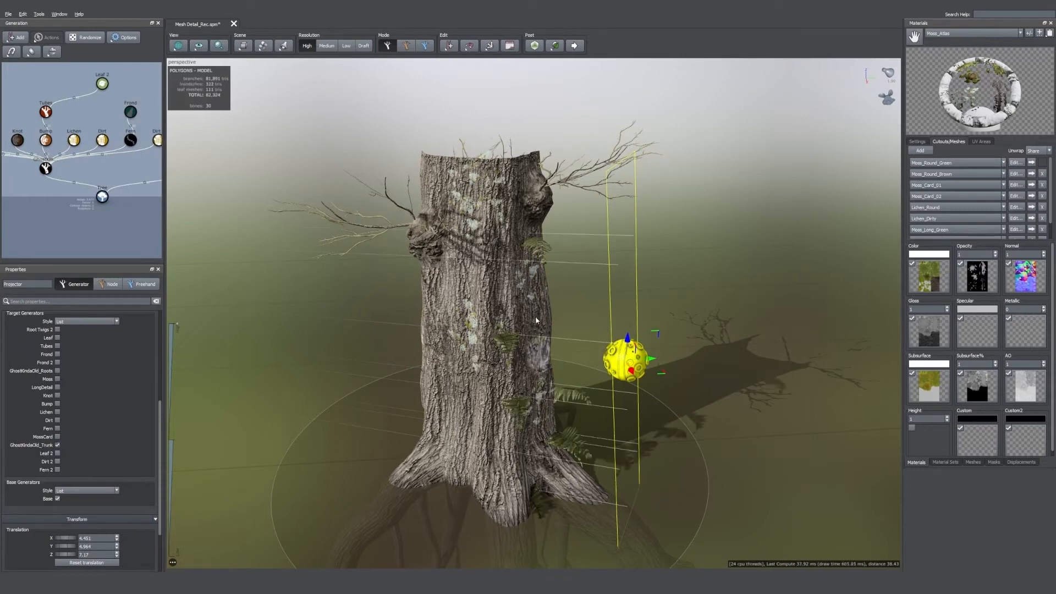
Step: Set the projector's absolute ray count to 300 and check the fern coverage from other angles
middle_click_drag(110, 233, 77, 229)
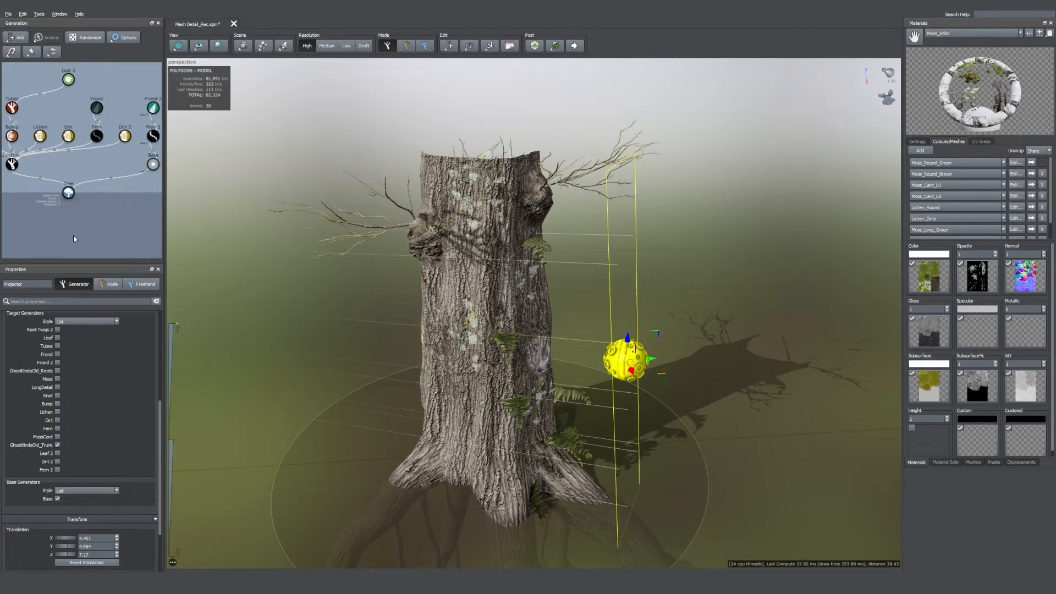
scroll(73, 401, "up", 7)
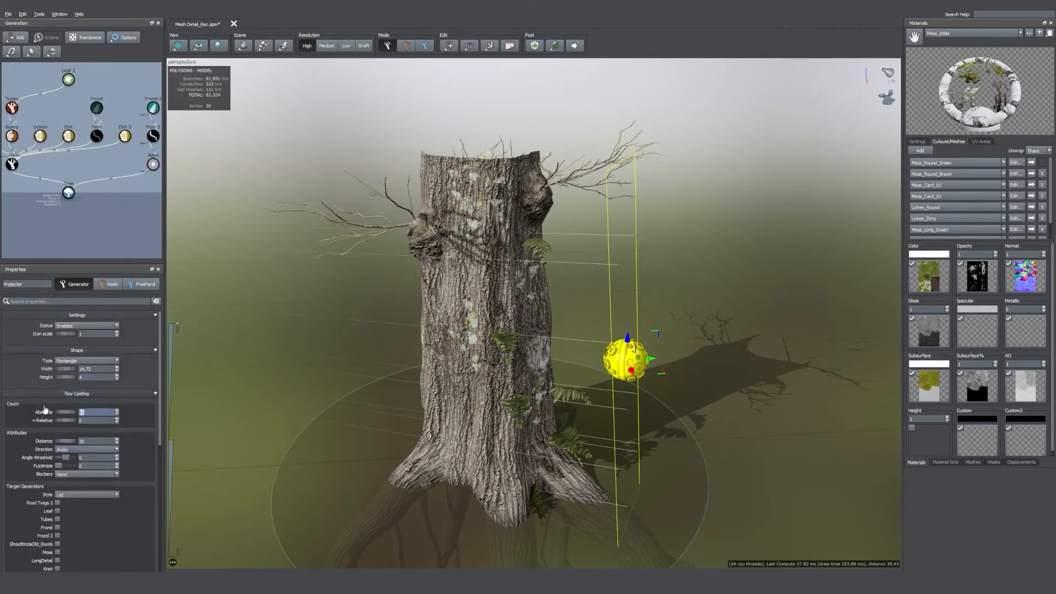
key("Return")
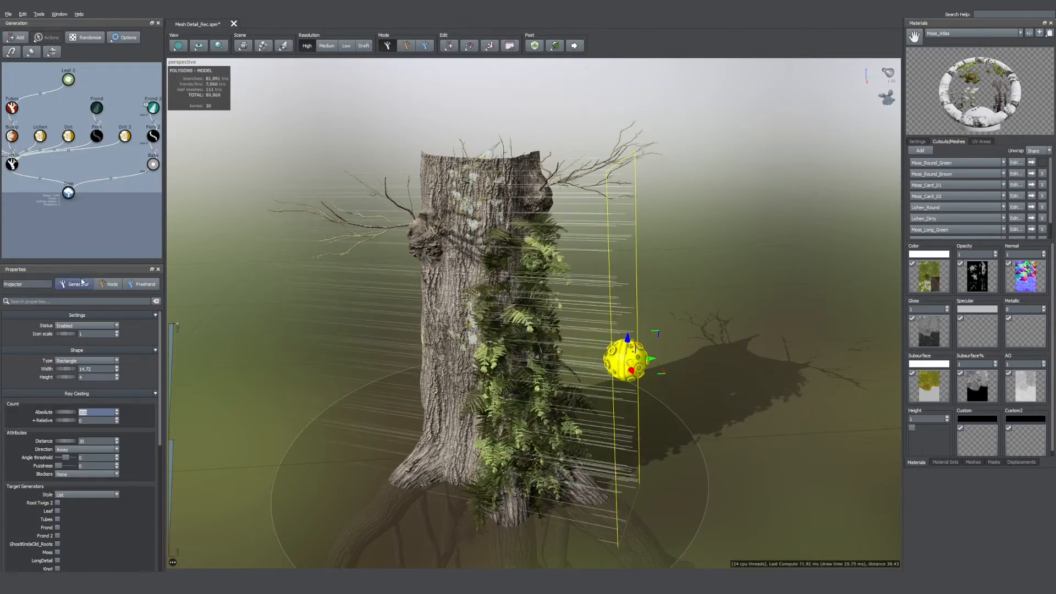
left_click_drag(255, 369, 588, 385)
left_click_drag(517, 354, 555, 356)
left_click_drag(264, 330, 380, 260)
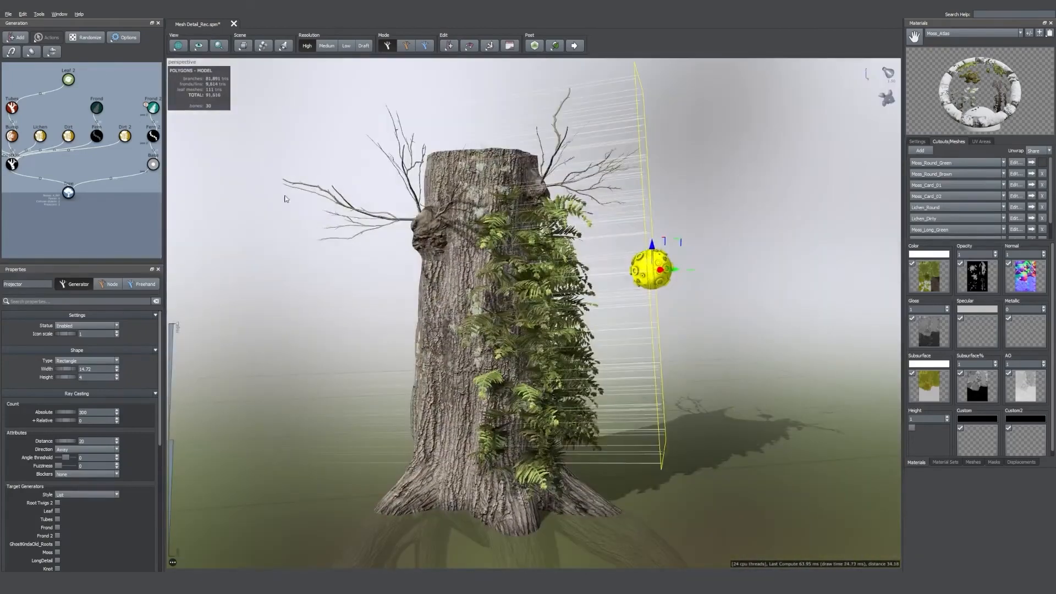
Step: Reduce the projector's icon scale to 0.46 and raise its ray fuzziness to 0.343
left_click_drag(66, 334, 46, 336)
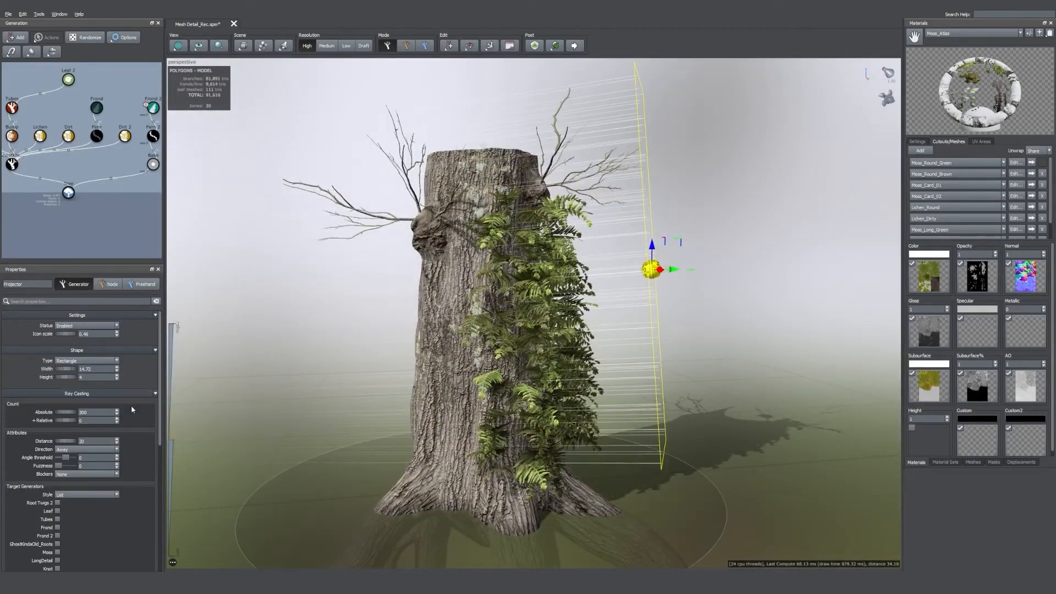
scroll(91, 423, "down", 1)
left_click_drag(58, 441, 64, 441)
Step: Include GhostKindaOld_Roots among the projector's target generators
scroll(134, 422, "down", 1)
middle_click_drag(16, 159, 76, 171)
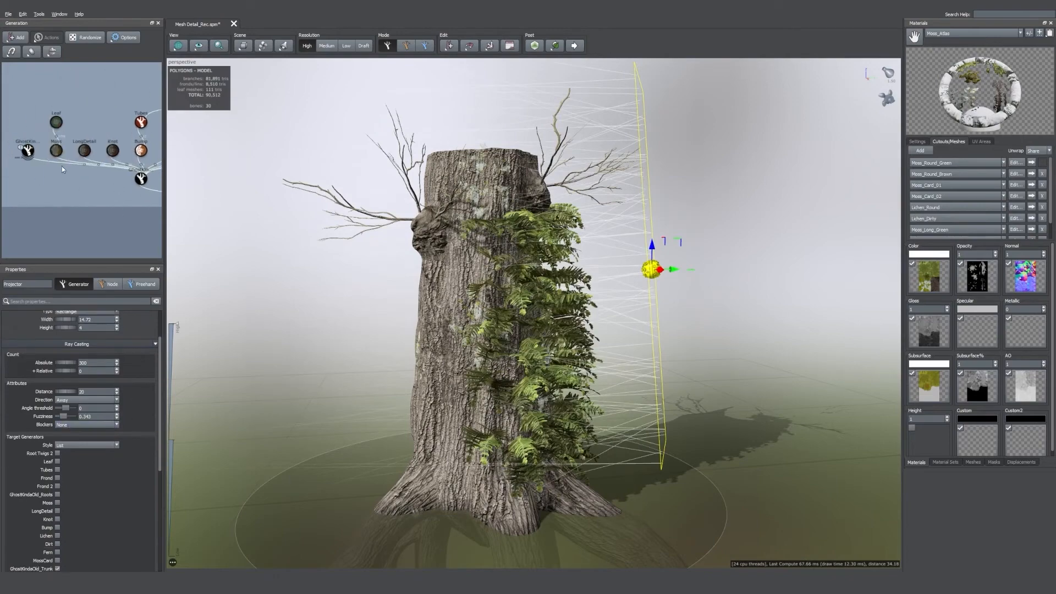
scroll(60, 495, "down", 2)
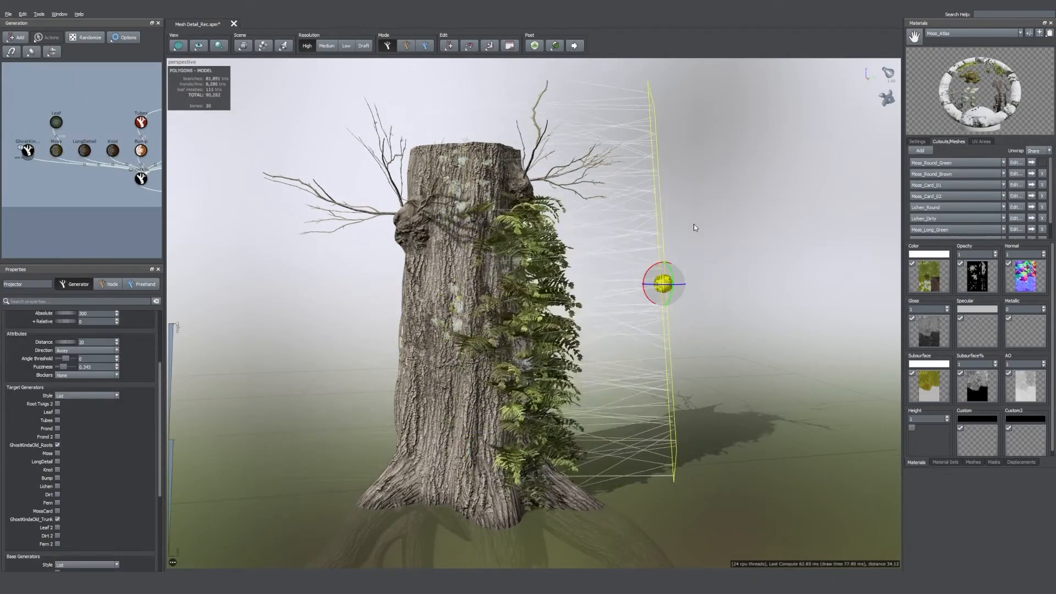
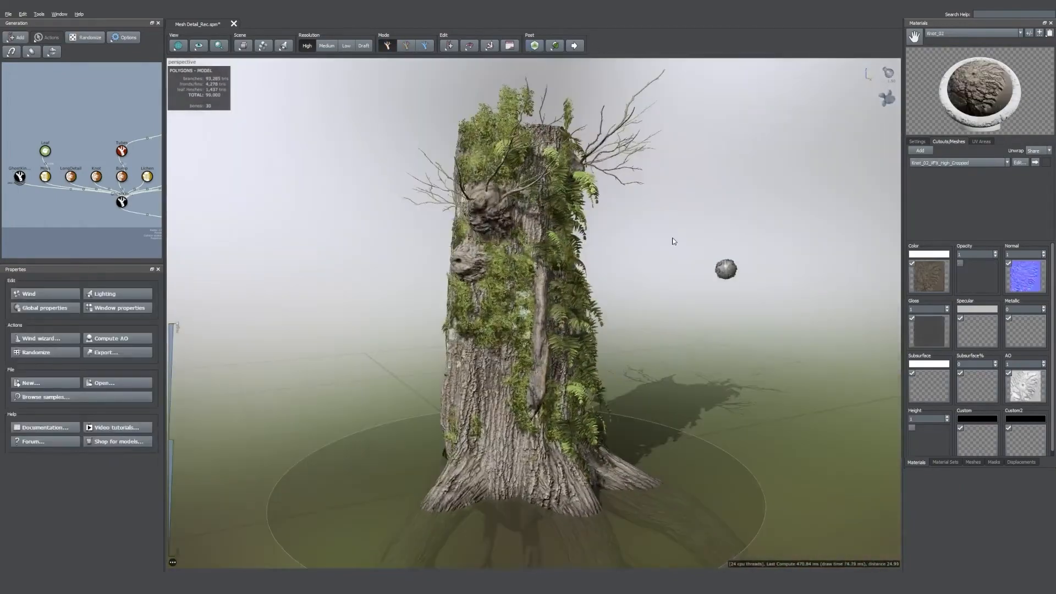
Step: Place another LongDetail mesh on the lower trunk beside the existing long bark detail
left_click(71, 176)
scroll(57, 366, "down", 1)
left_click_drag(473, 379, 545, 428)
double_click(500, 402)
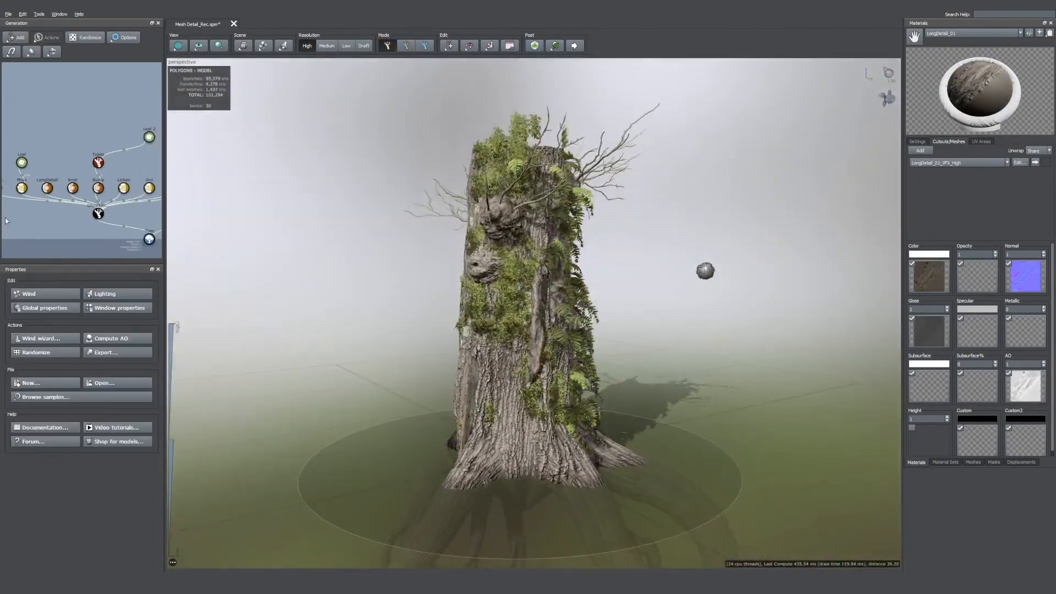
Step: Adjust the moss generator's settings to thin out the moss covering the front of the trunk
left_click(21, 188)
left_click_drag(65, 372, 60, 371)
left_click_drag(56, 494, 51, 495)
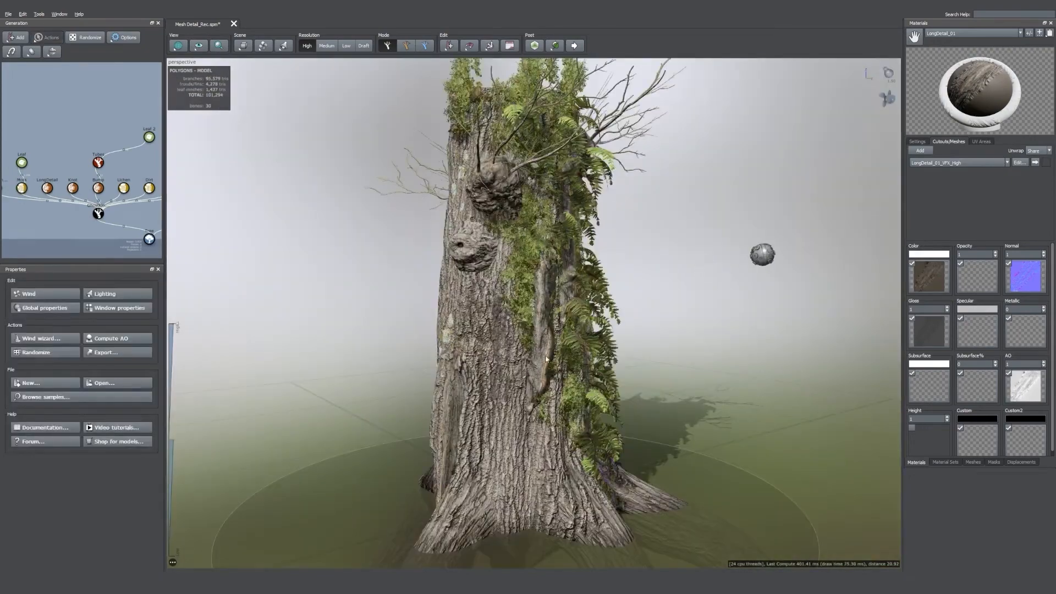
left_click(492, 384)
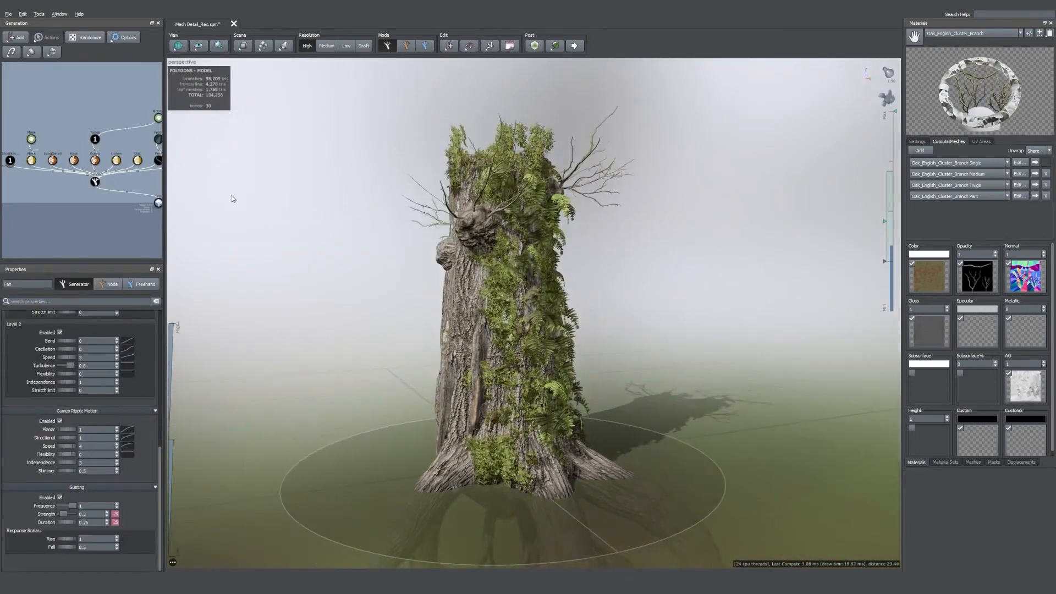
Step: Add a photogrammetry Mesh detail generator and attach it to the trunk generator
middle_click_drag(126, 227, 54, 218)
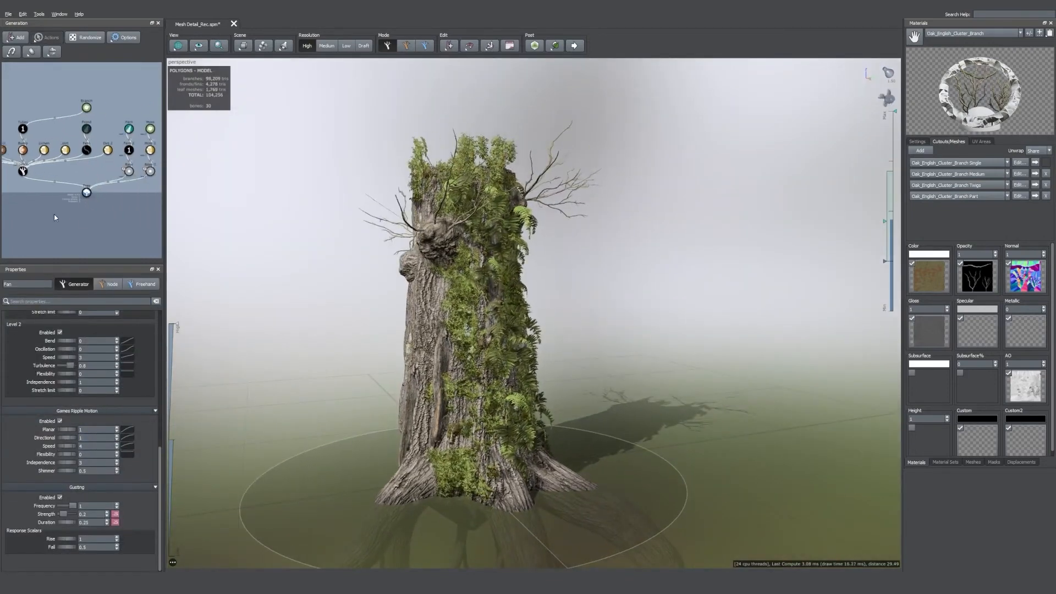
left_click(49, 218)
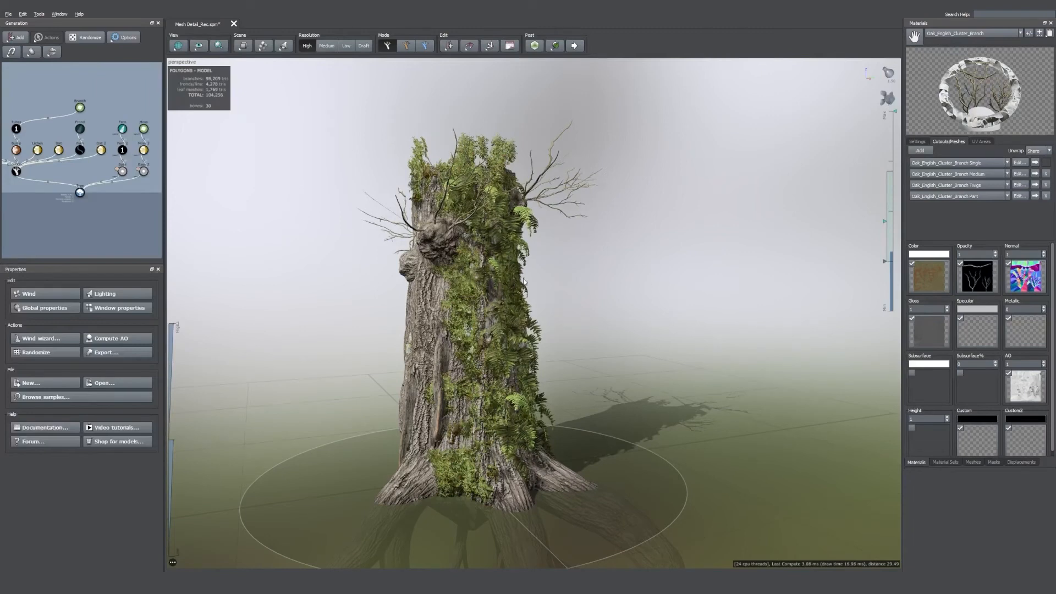
right_click(124, 183)
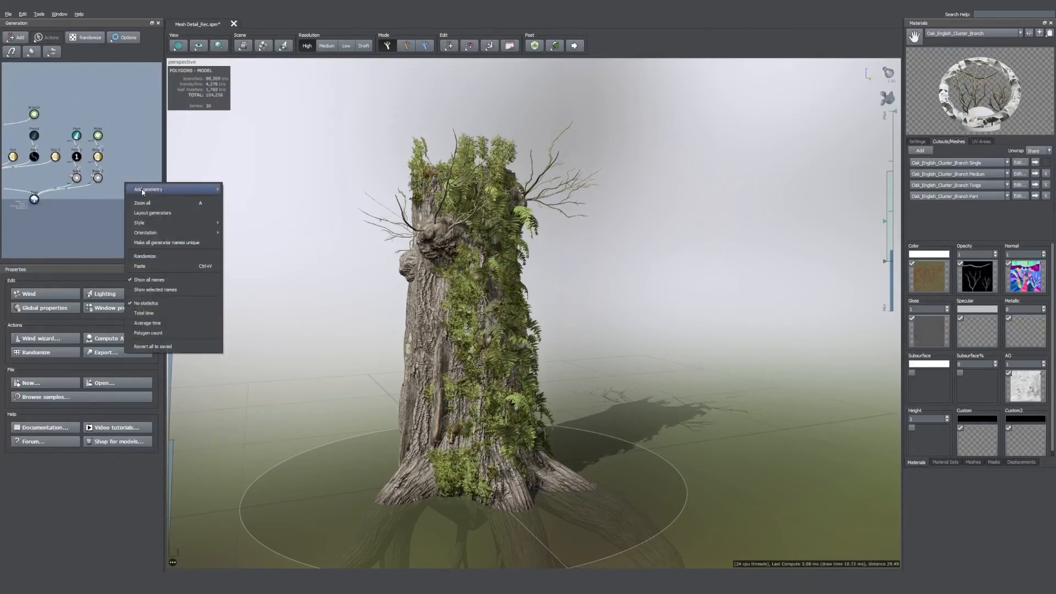
mouse_move(192, 190)
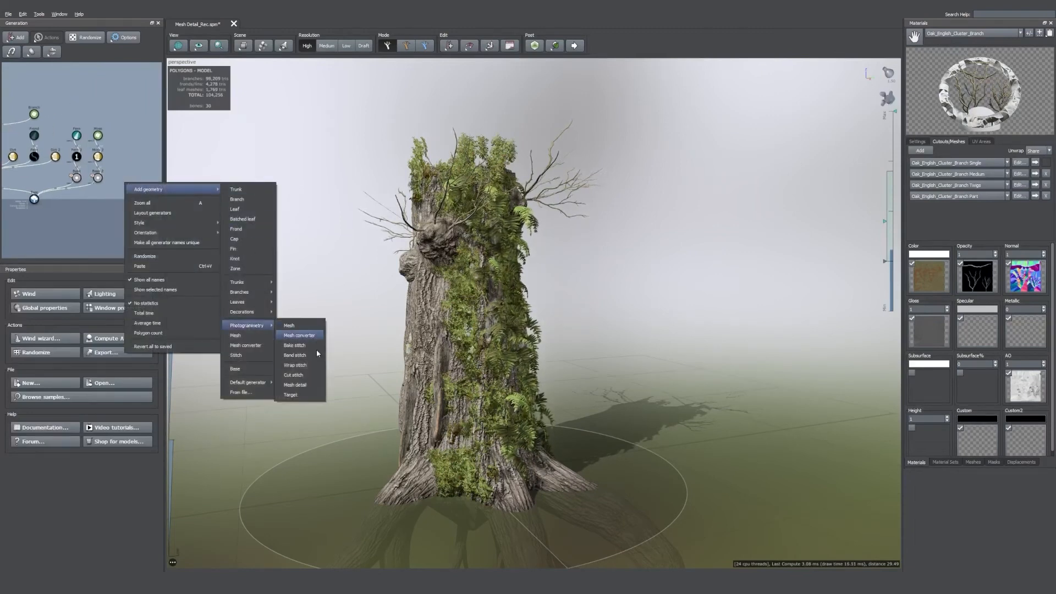
left_click(295, 384)
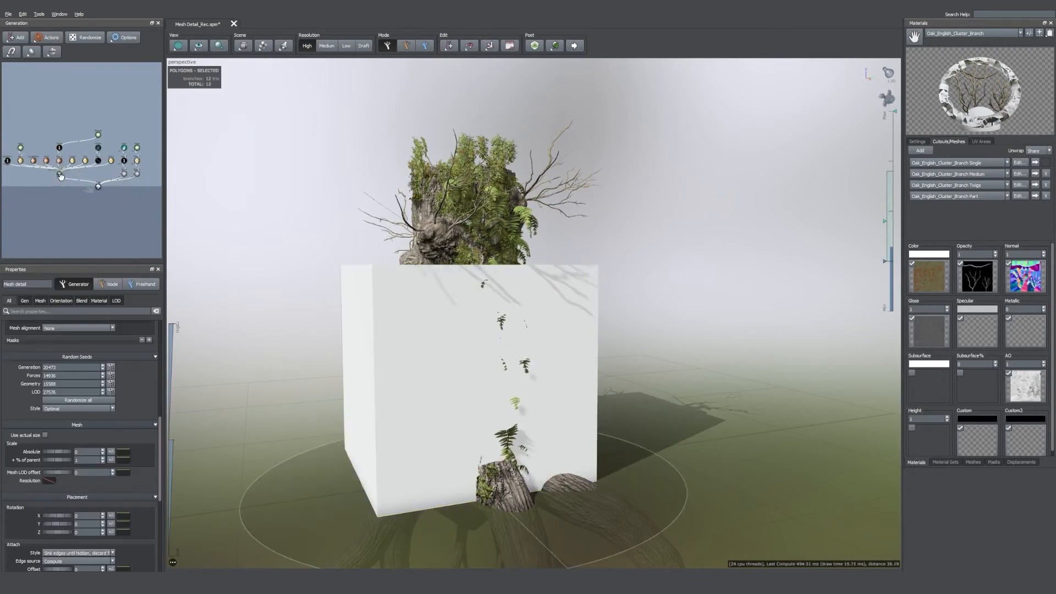
left_click_drag(63, 173, 65, 173)
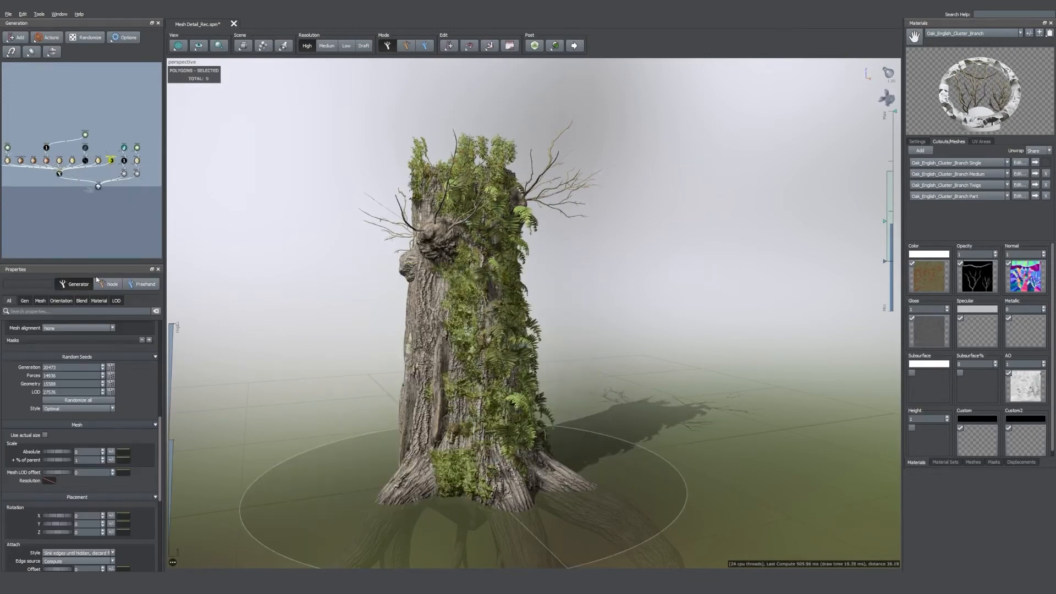
Step: Set the mesh detail's generation mode to Interval and assign it the Bark Base material
left_click(10, 300)
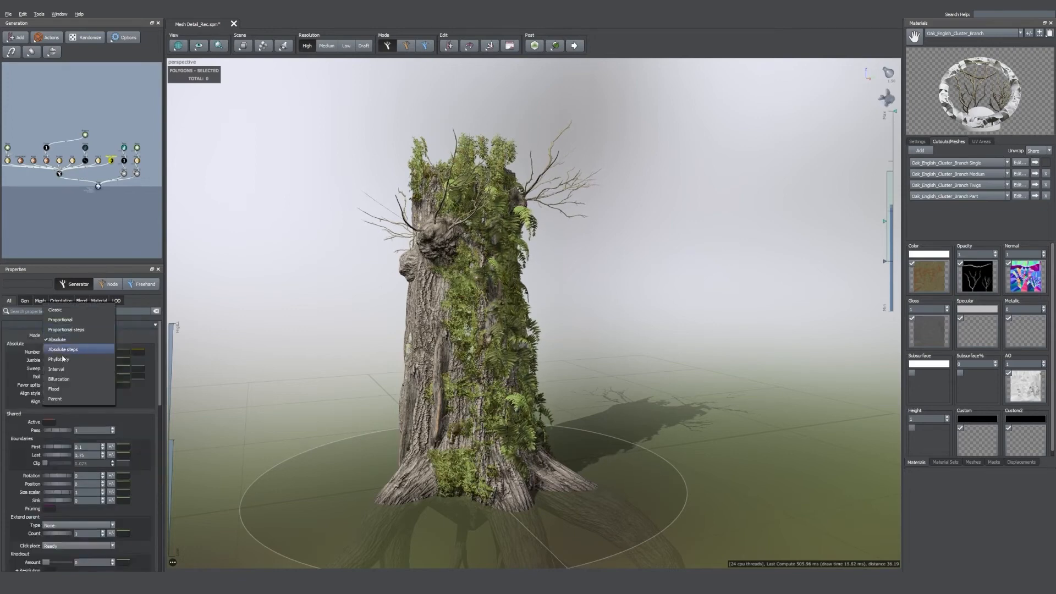
left_click(67, 370)
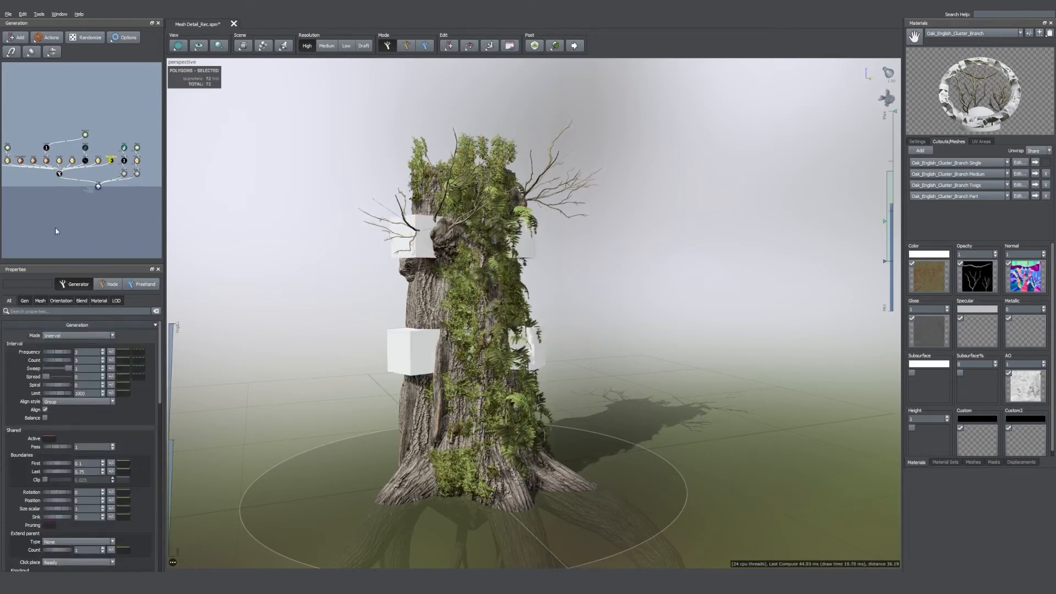
left_click(99, 301)
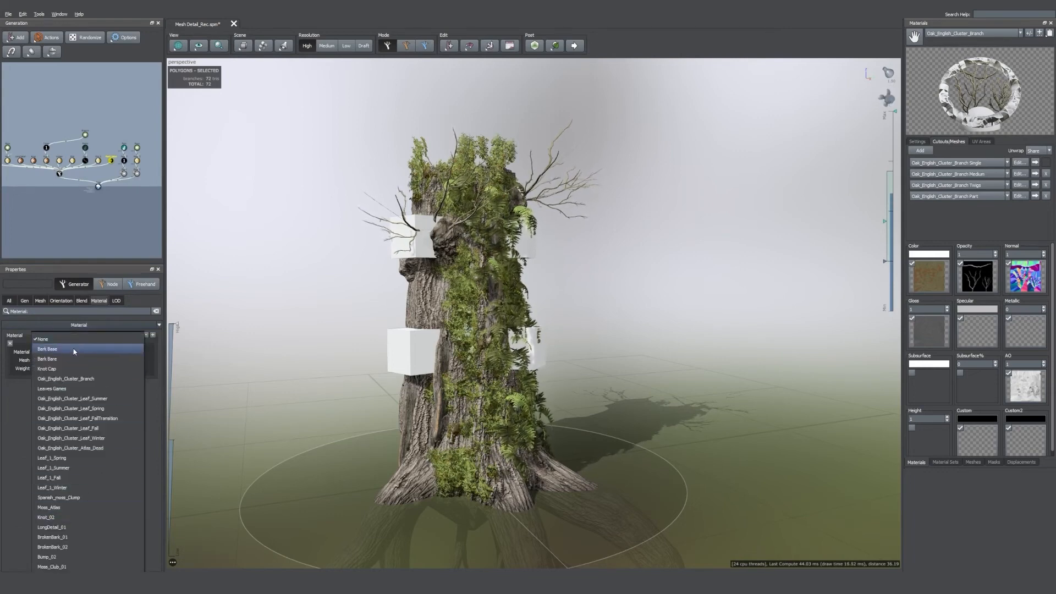
scroll(74, 349, "down", 1)
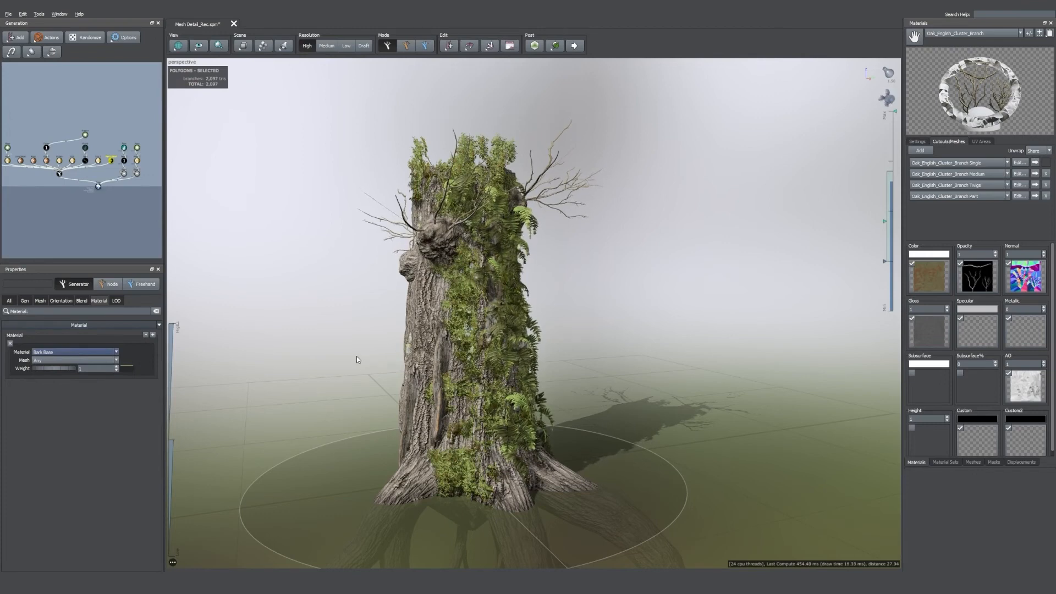
Step: Set the mesh detail's attach style to Wrap and inspect the bark pieces on the trunk up close
left_click(41, 301)
left_click(62, 451)
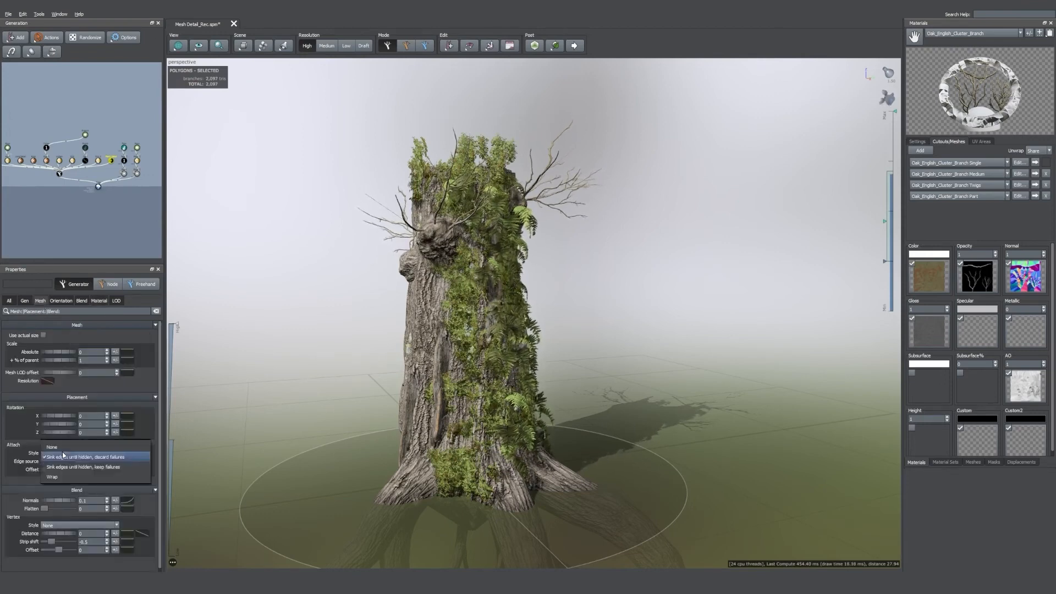
left_click(60, 475)
scroll(417, 368, "up", 3)
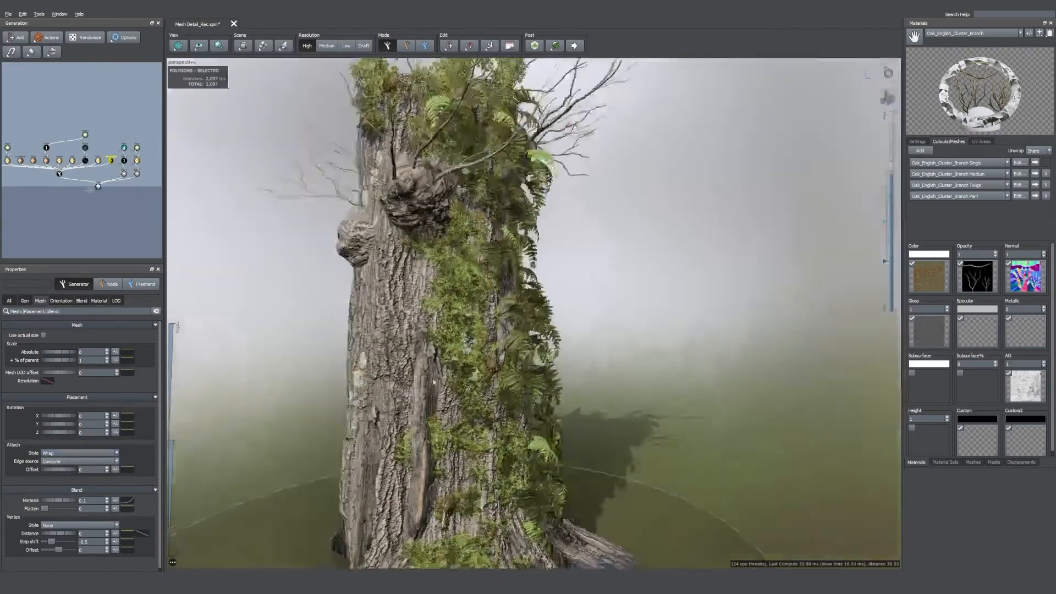
left_click_drag(417, 369, 465, 380)
left_click(426, 448)
middle_click_drag(419, 466, 458, 395)
scroll(458, 395, "up", 5)
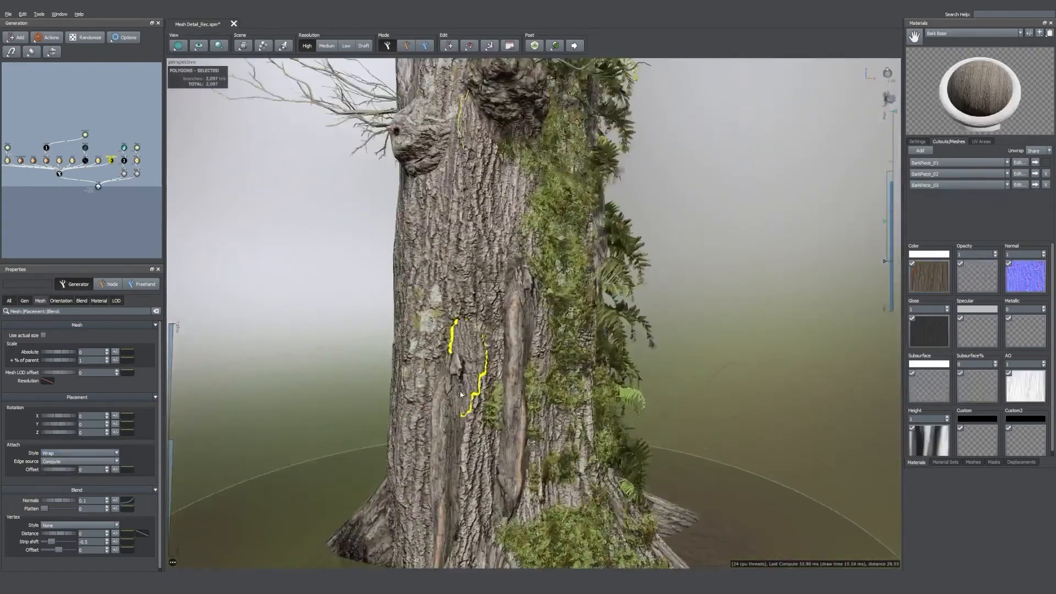
middle_click_drag(422, 447, 472, 383)
mouse_move(472, 382)
left_mouse_down()
mouse_move(530, 386)
mouse_move(455, 388)
left_mouse_up()
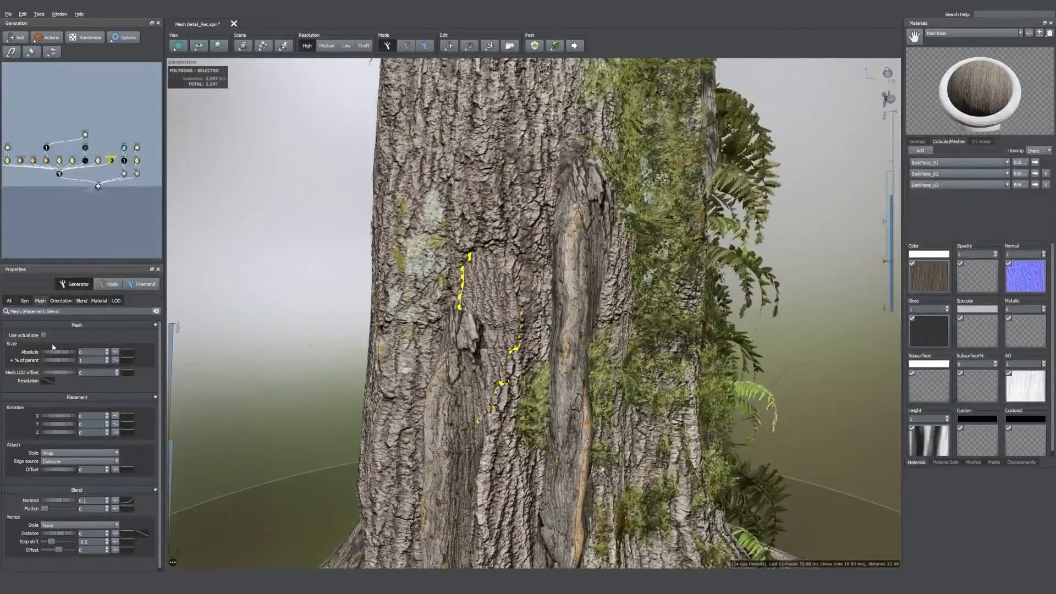
Step: Increase the bark pieces' scale relative to the parent and set their Y rotation to -0.02
left_click_drag(54, 360, 86, 361)
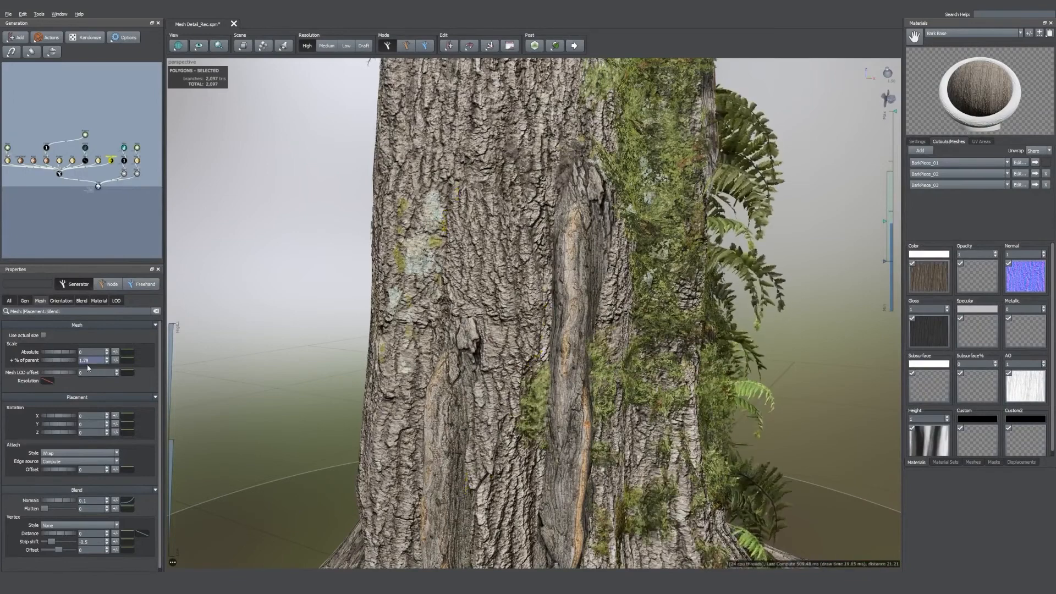
left_click(61, 301)
left_click_drag(63, 352, 62, 355)
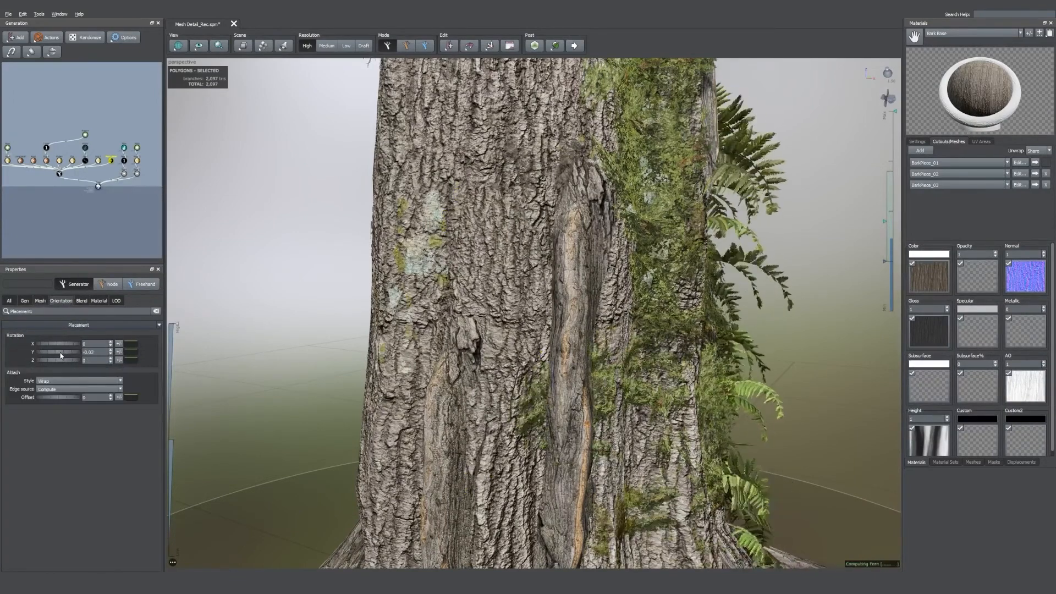
left_click_drag(61, 356, 61, 357)
left_click_drag(542, 360, 388, 307)
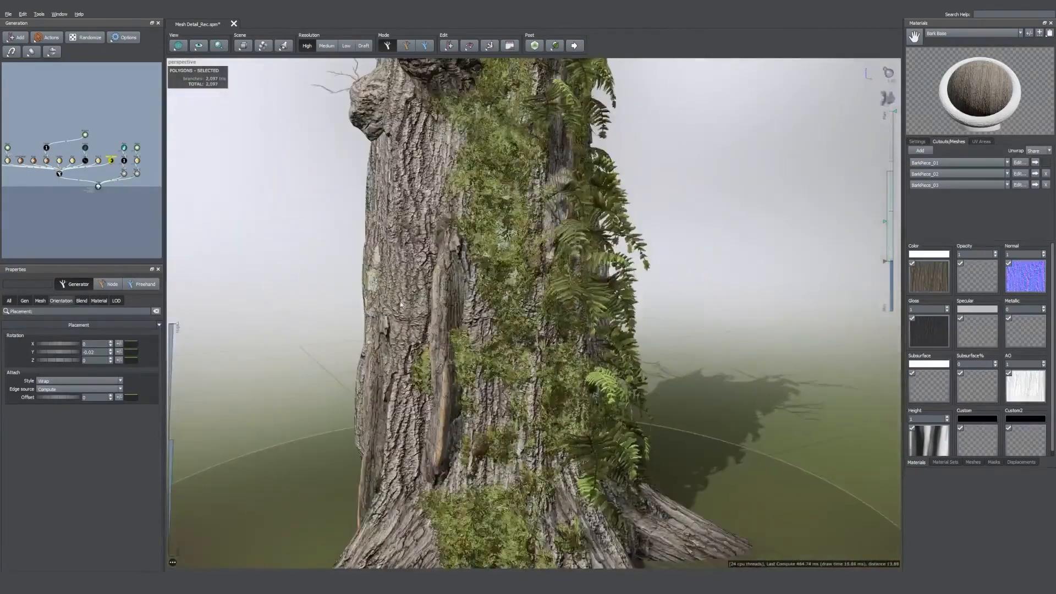
Step: Set the bark pieces' interval count to 7, frequency to 3.62 and spiral to 1.52
left_click(10, 302)
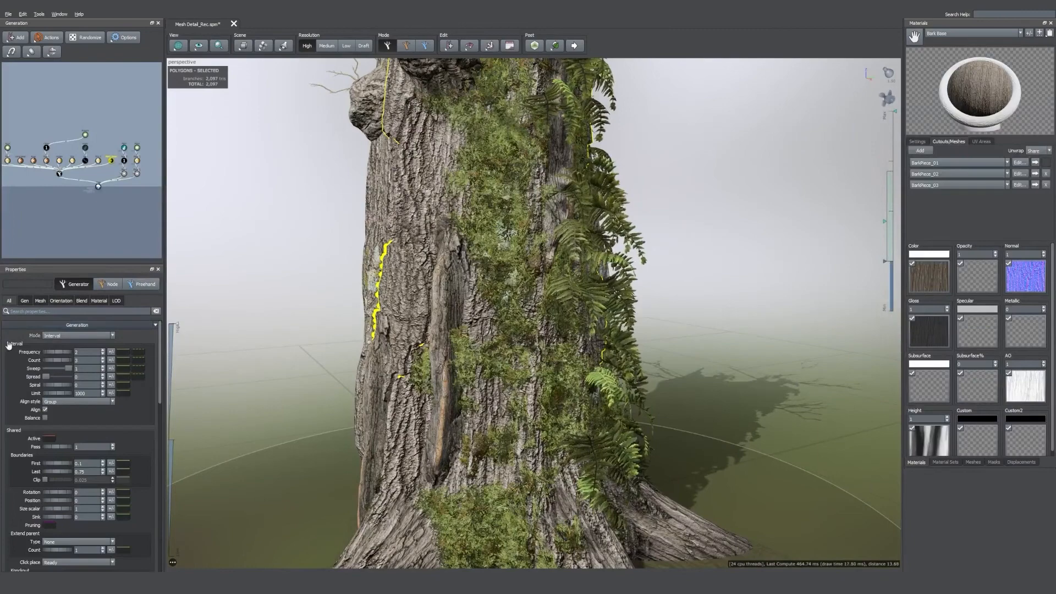
left_click_drag(52, 362, 83, 367)
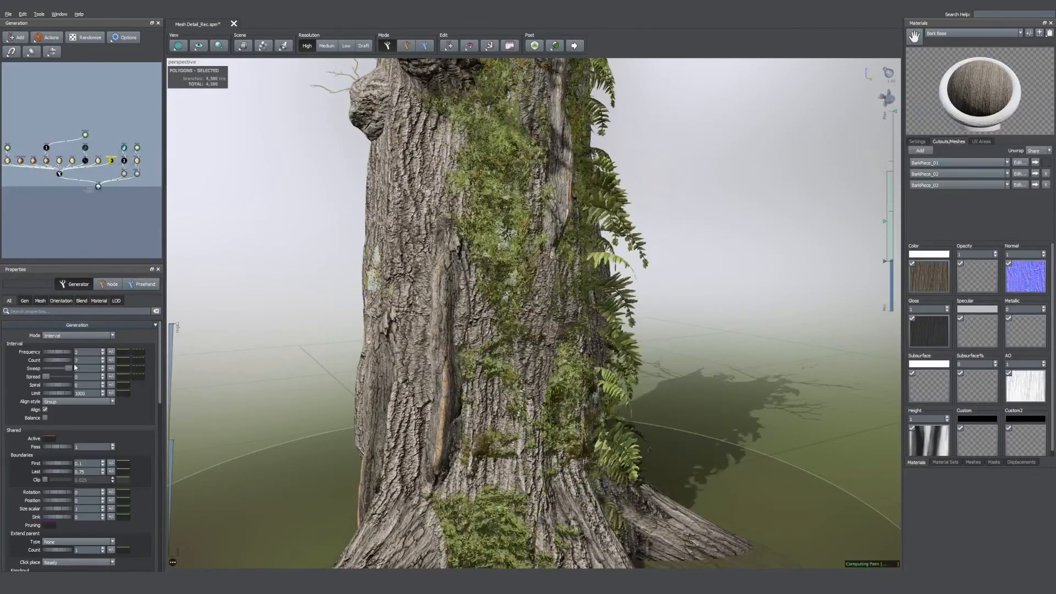
left_click_drag(54, 352, 122, 363)
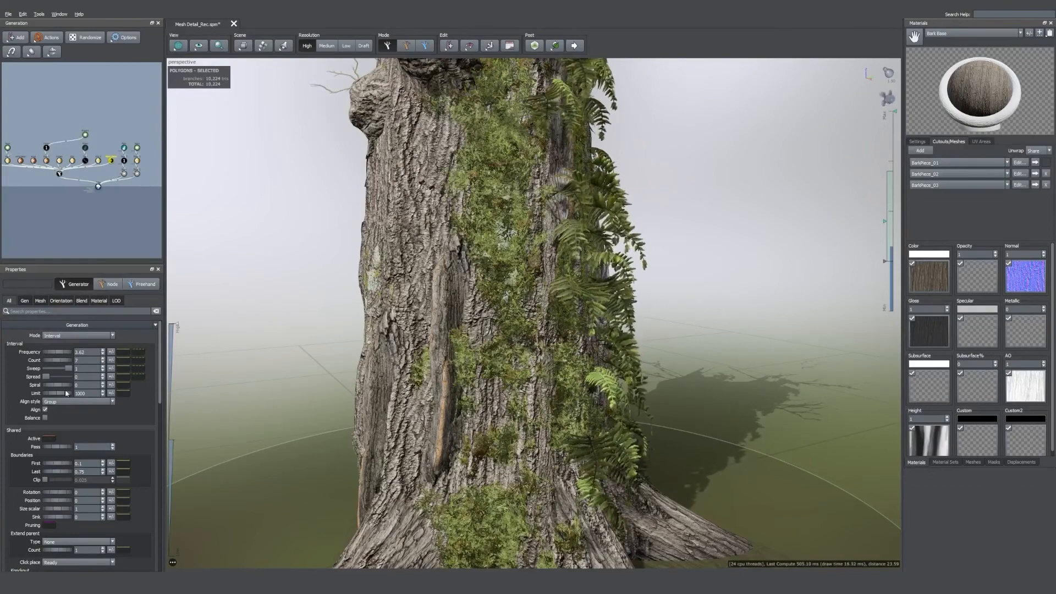
left_click_drag(51, 386, 115, 394)
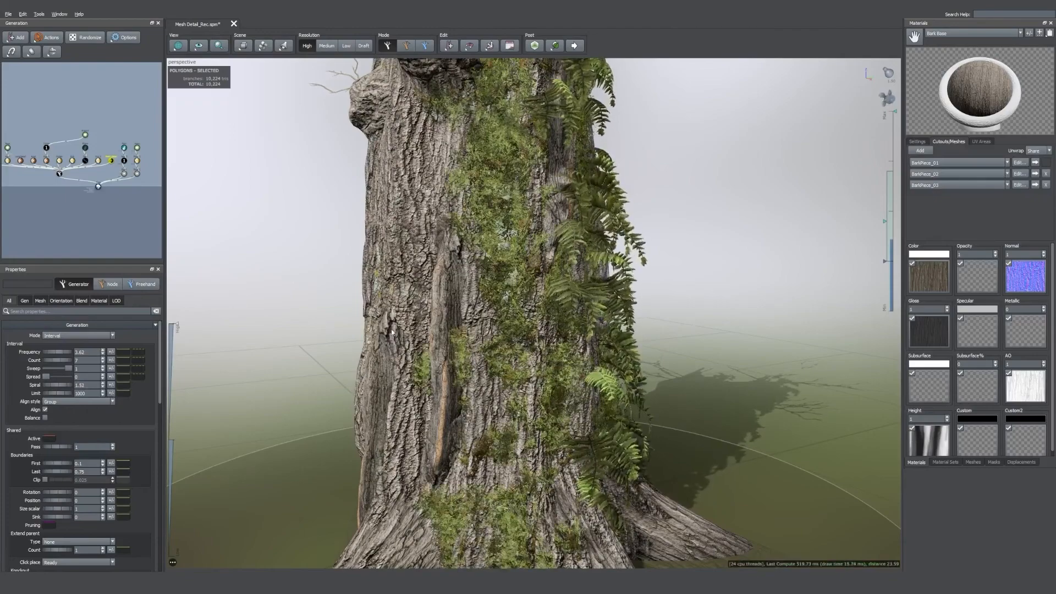
Step: Examine the wrapped bark pieces on the trunk up close together with their BarkPiece_01 source mesh
scroll(392, 332, "down", 5)
left_click_drag(392, 332, 348, 252)
scroll(466, 308, "up", 8)
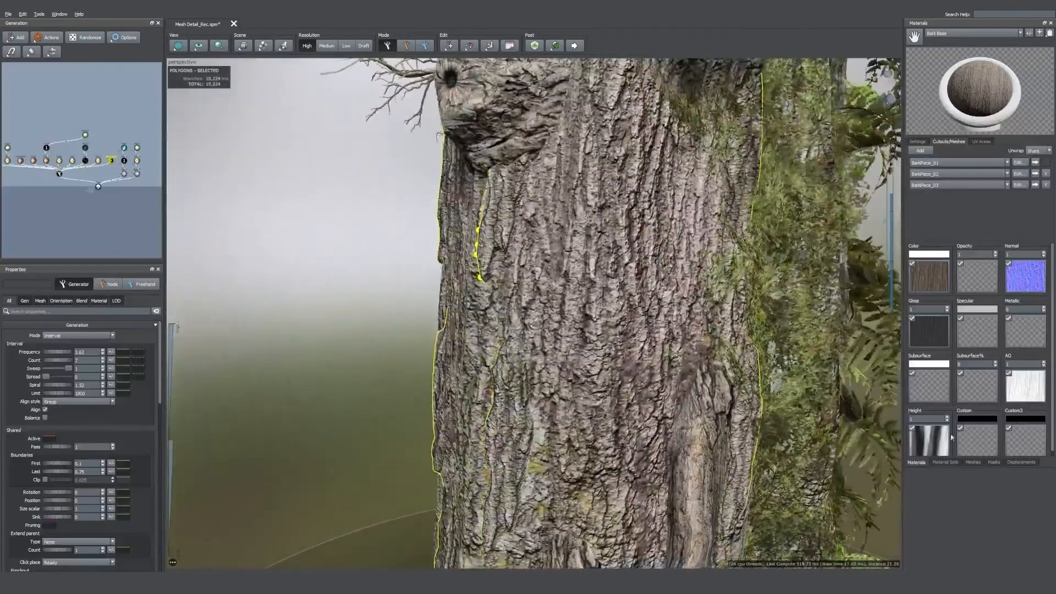
left_click(974, 462)
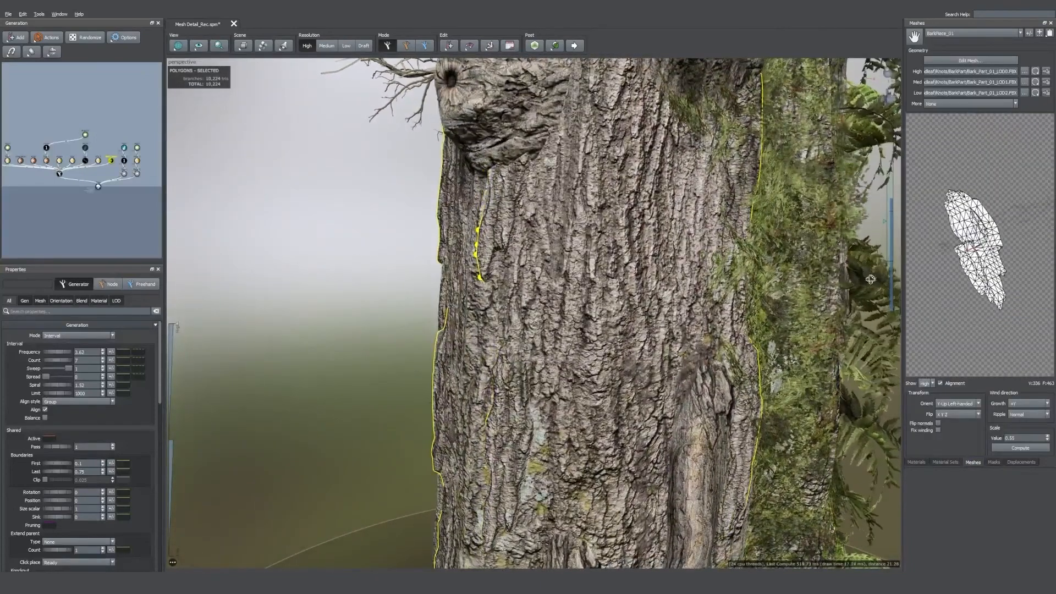
scroll(553, 283, "down", 4)
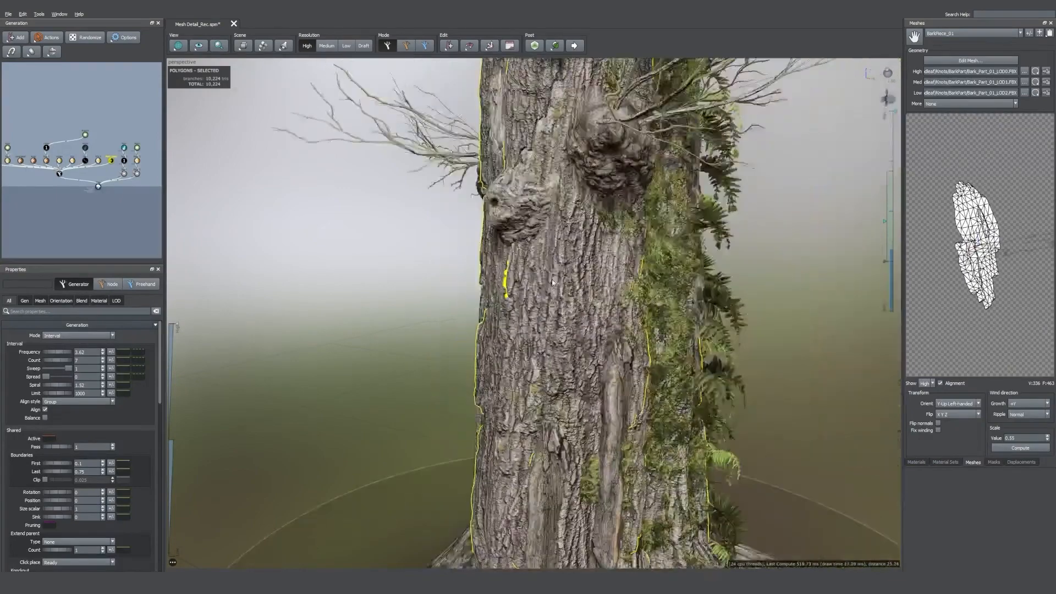
left_click_drag(553, 283, 531, 292)
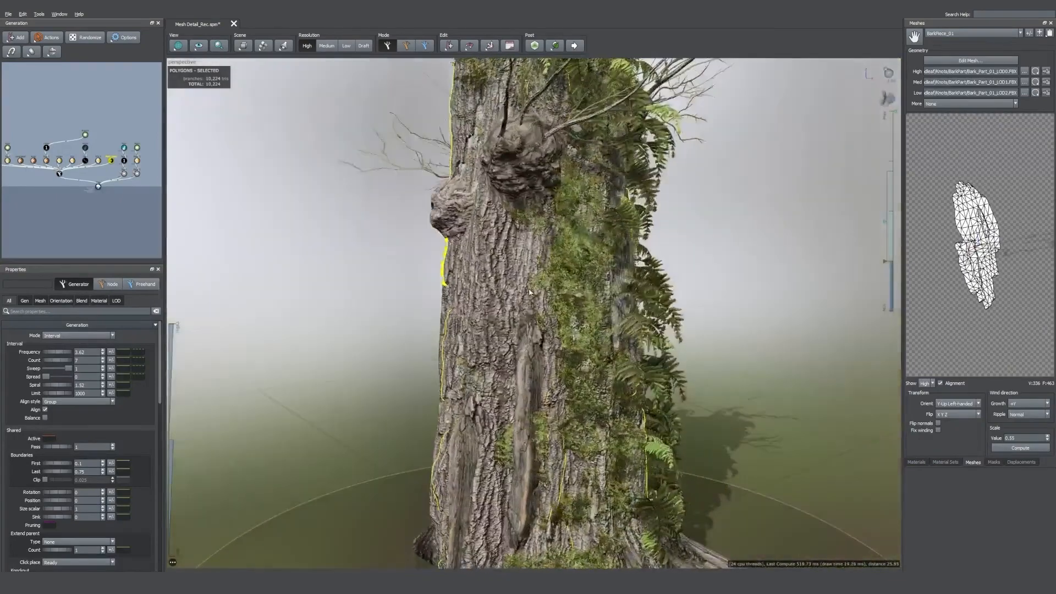
Step: Look over the whole detailed trunk and the finished English oak hero model from several angles
scroll(530, 293, "down", 4)
left_click(429, 308)
left_click_drag(429, 309, 407, 325)
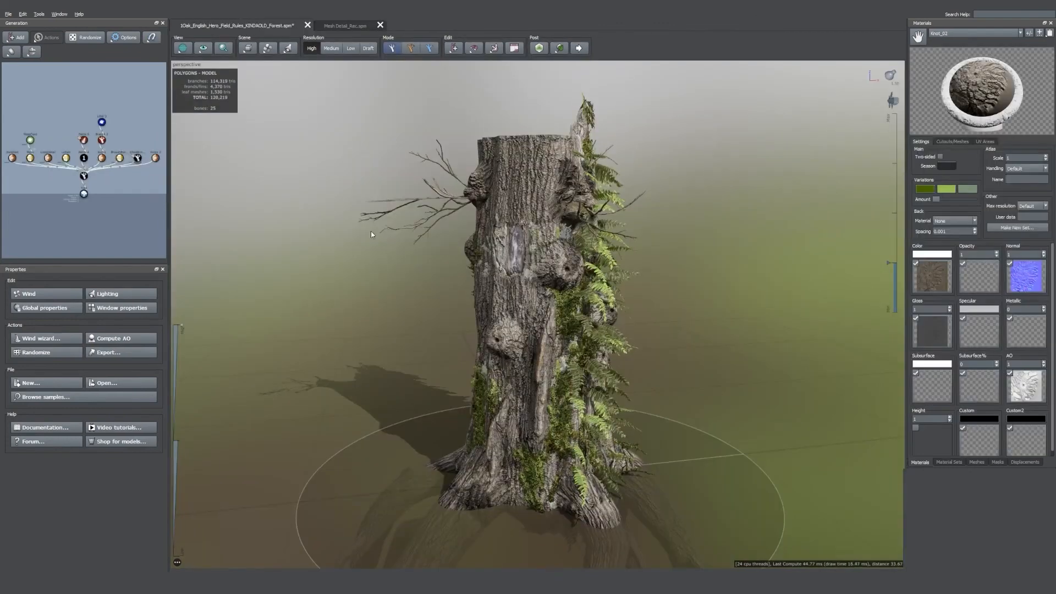
left_click_drag(367, 308, 332, 305)
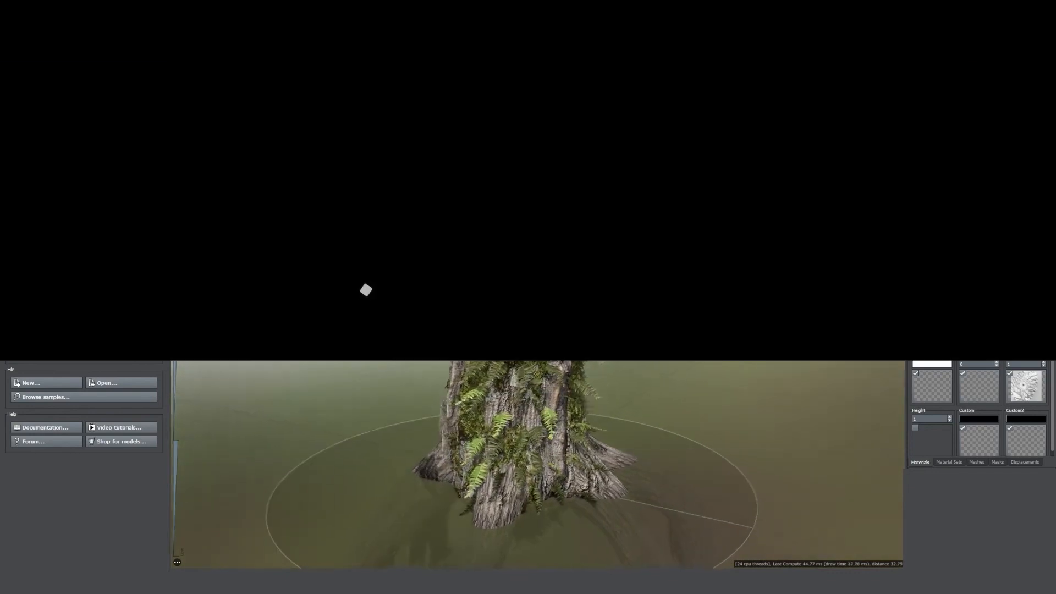